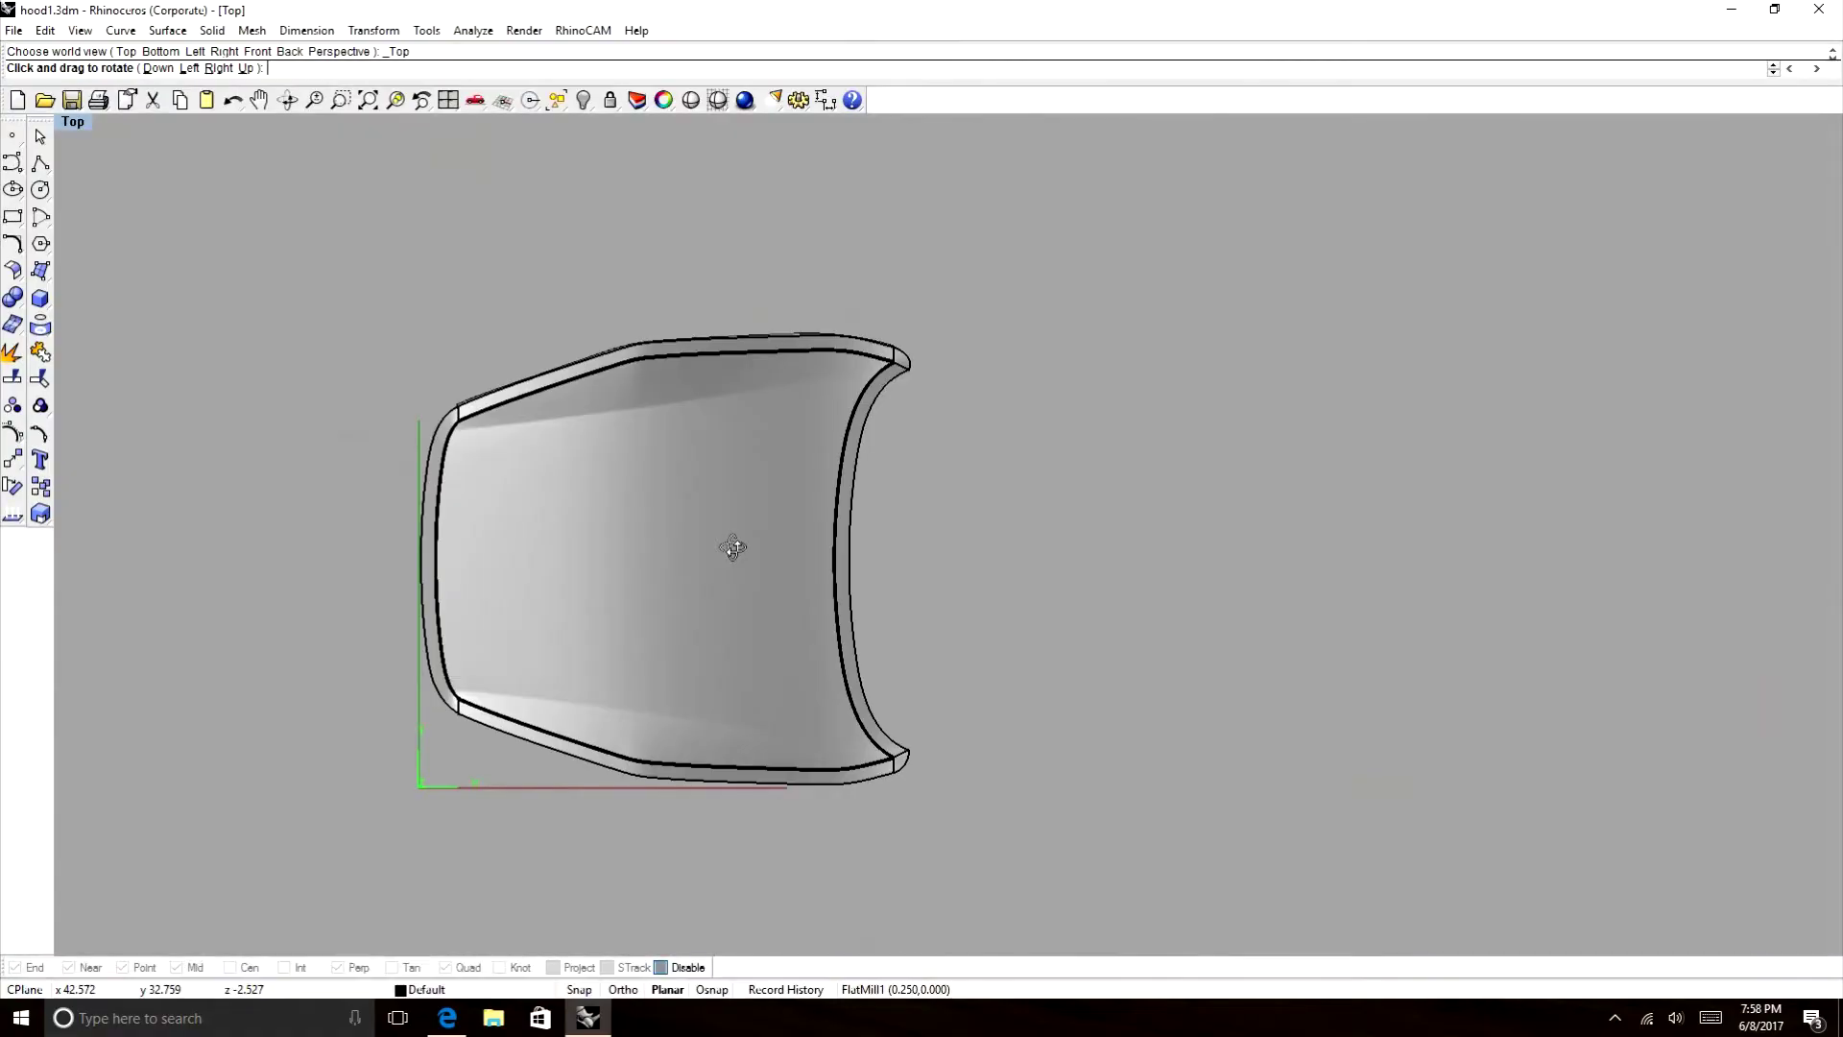
# Measure the hood's height in the Front view, from its highest point straight down to the baseline.
pyautogui.scroll(-2, 939, 424)
pyautogui.scroll(5, 837, 532)
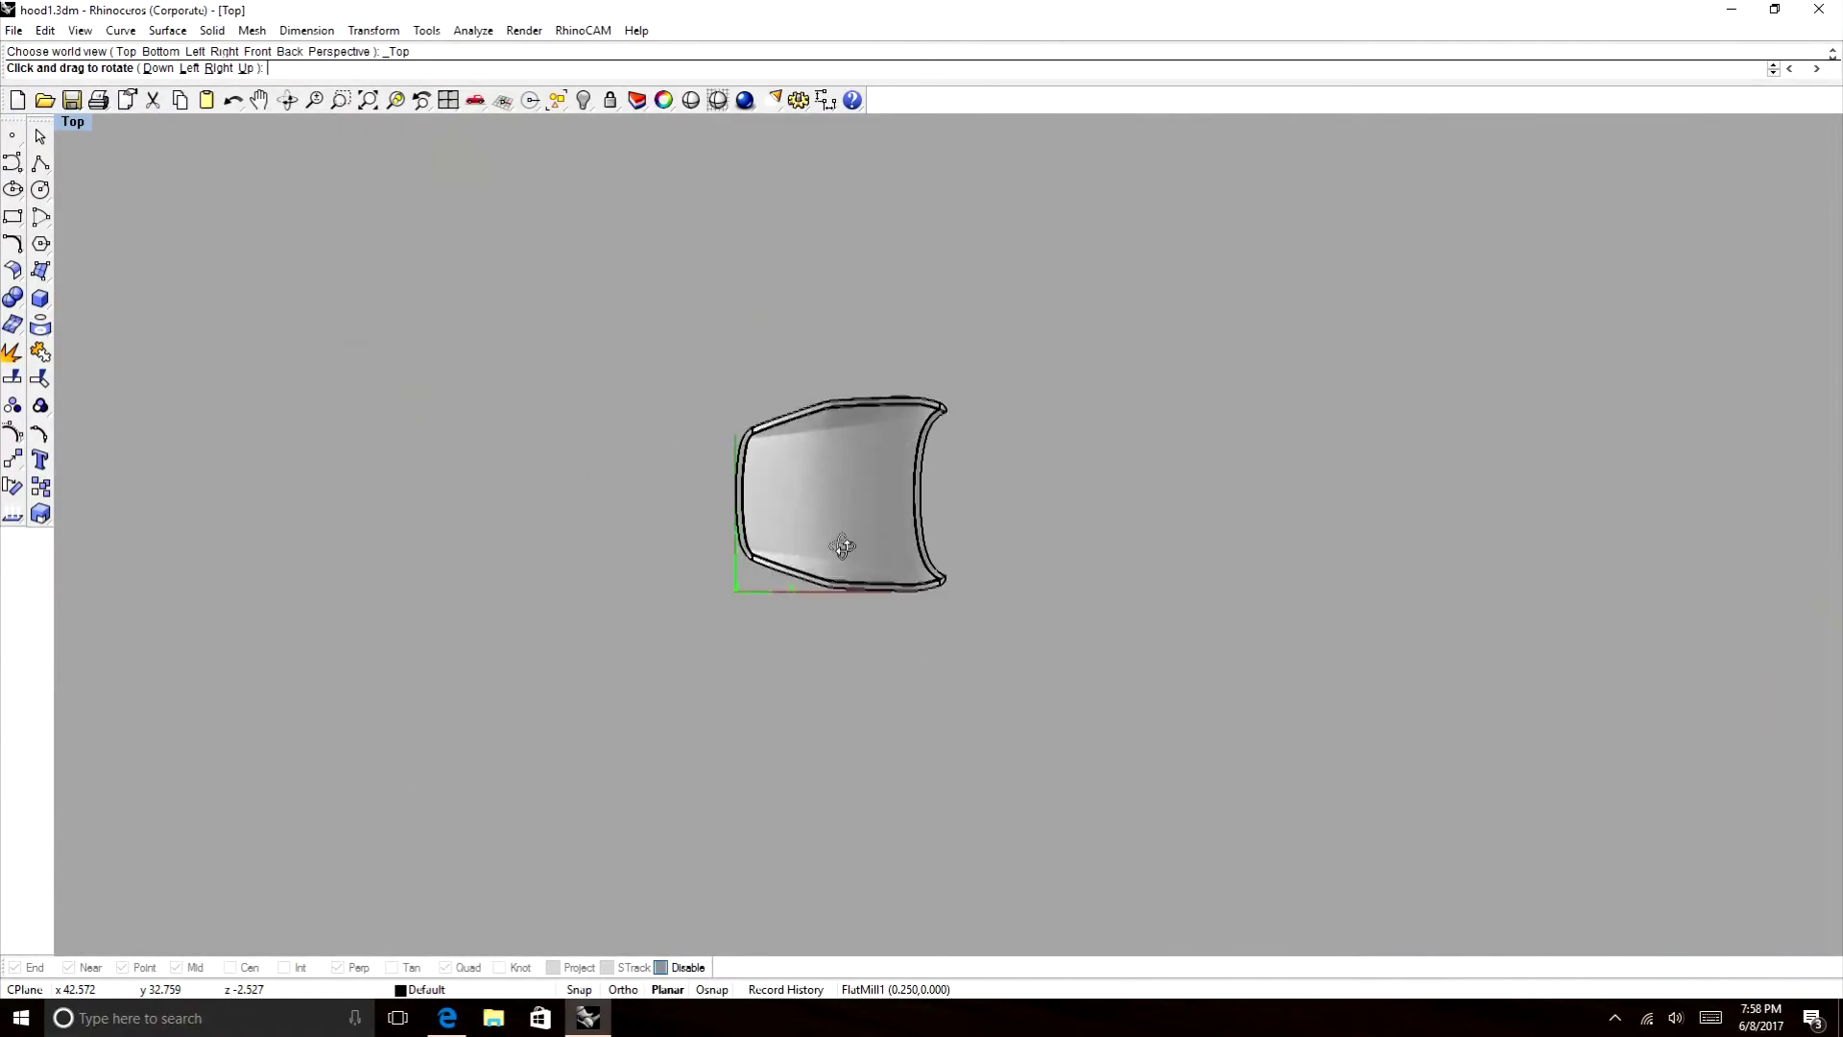
pyautogui.scroll(1, 900, 286)
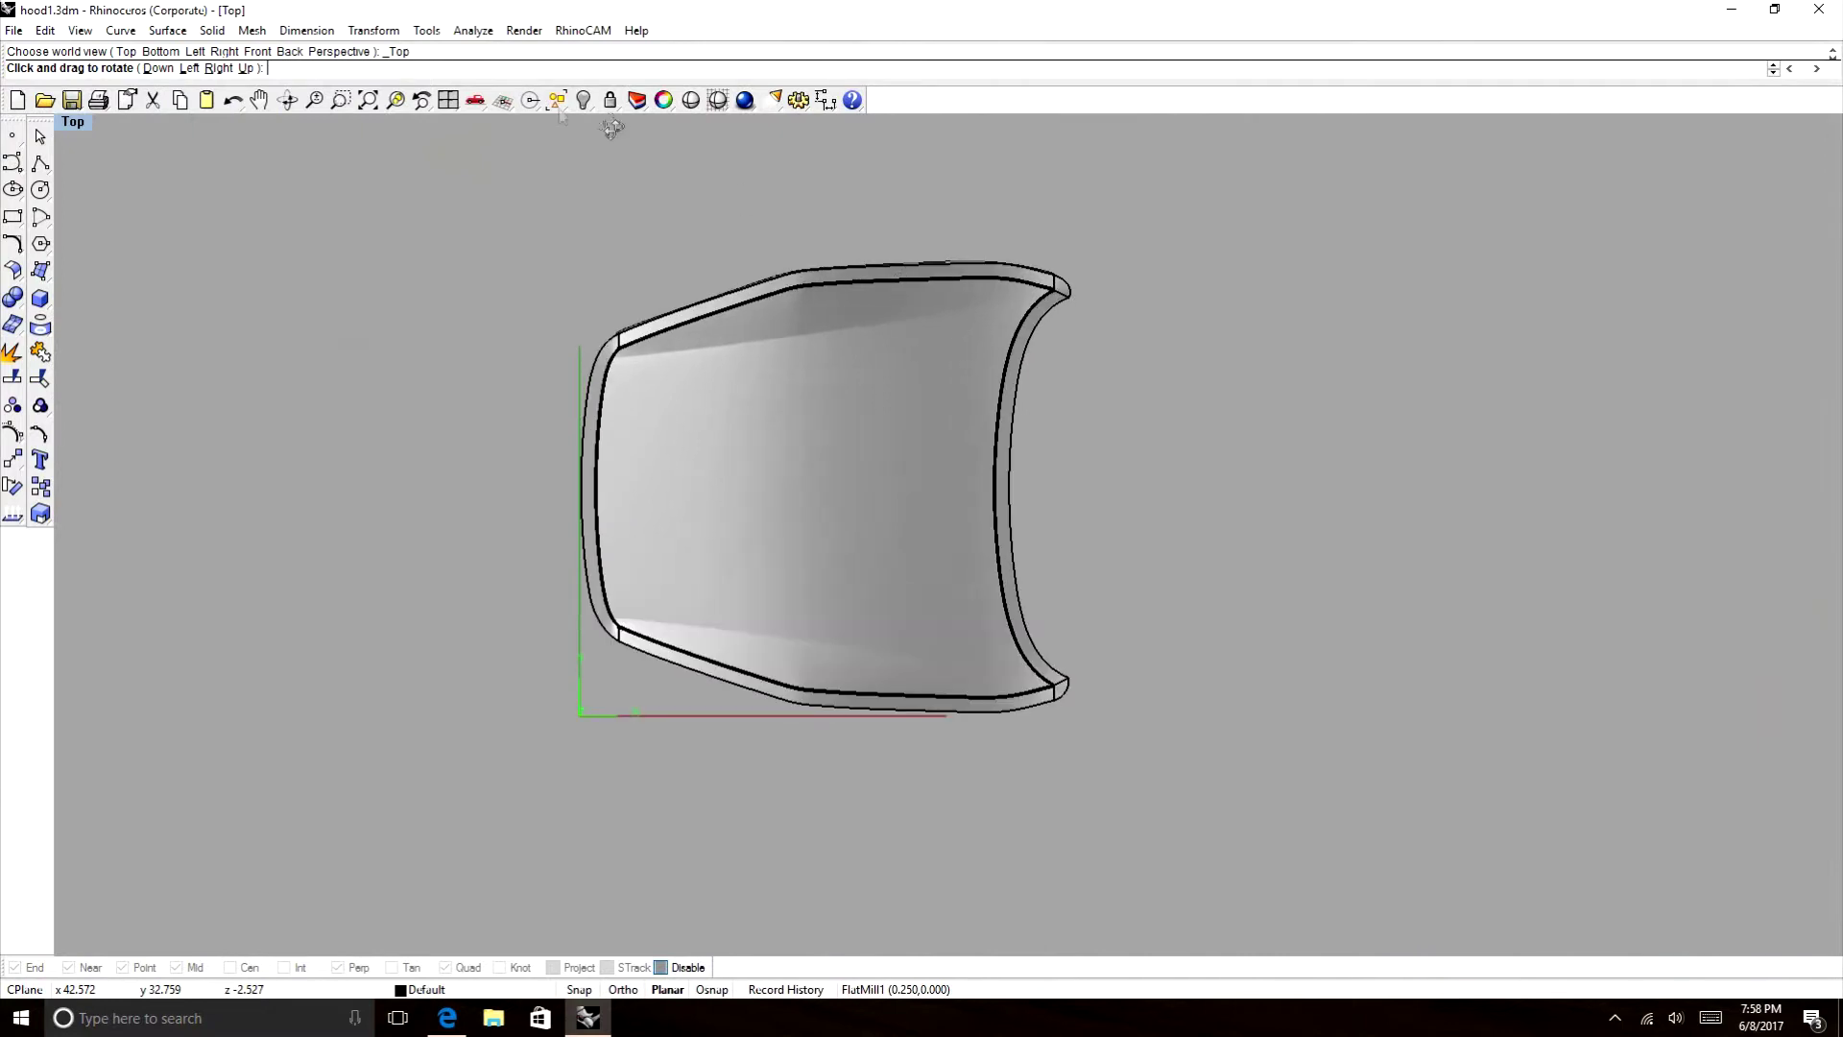
pyautogui.click(293, 101)
pyautogui.moveTo(993, 651); pyautogui.dragTo(1011, 365)
pyautogui.write('front')
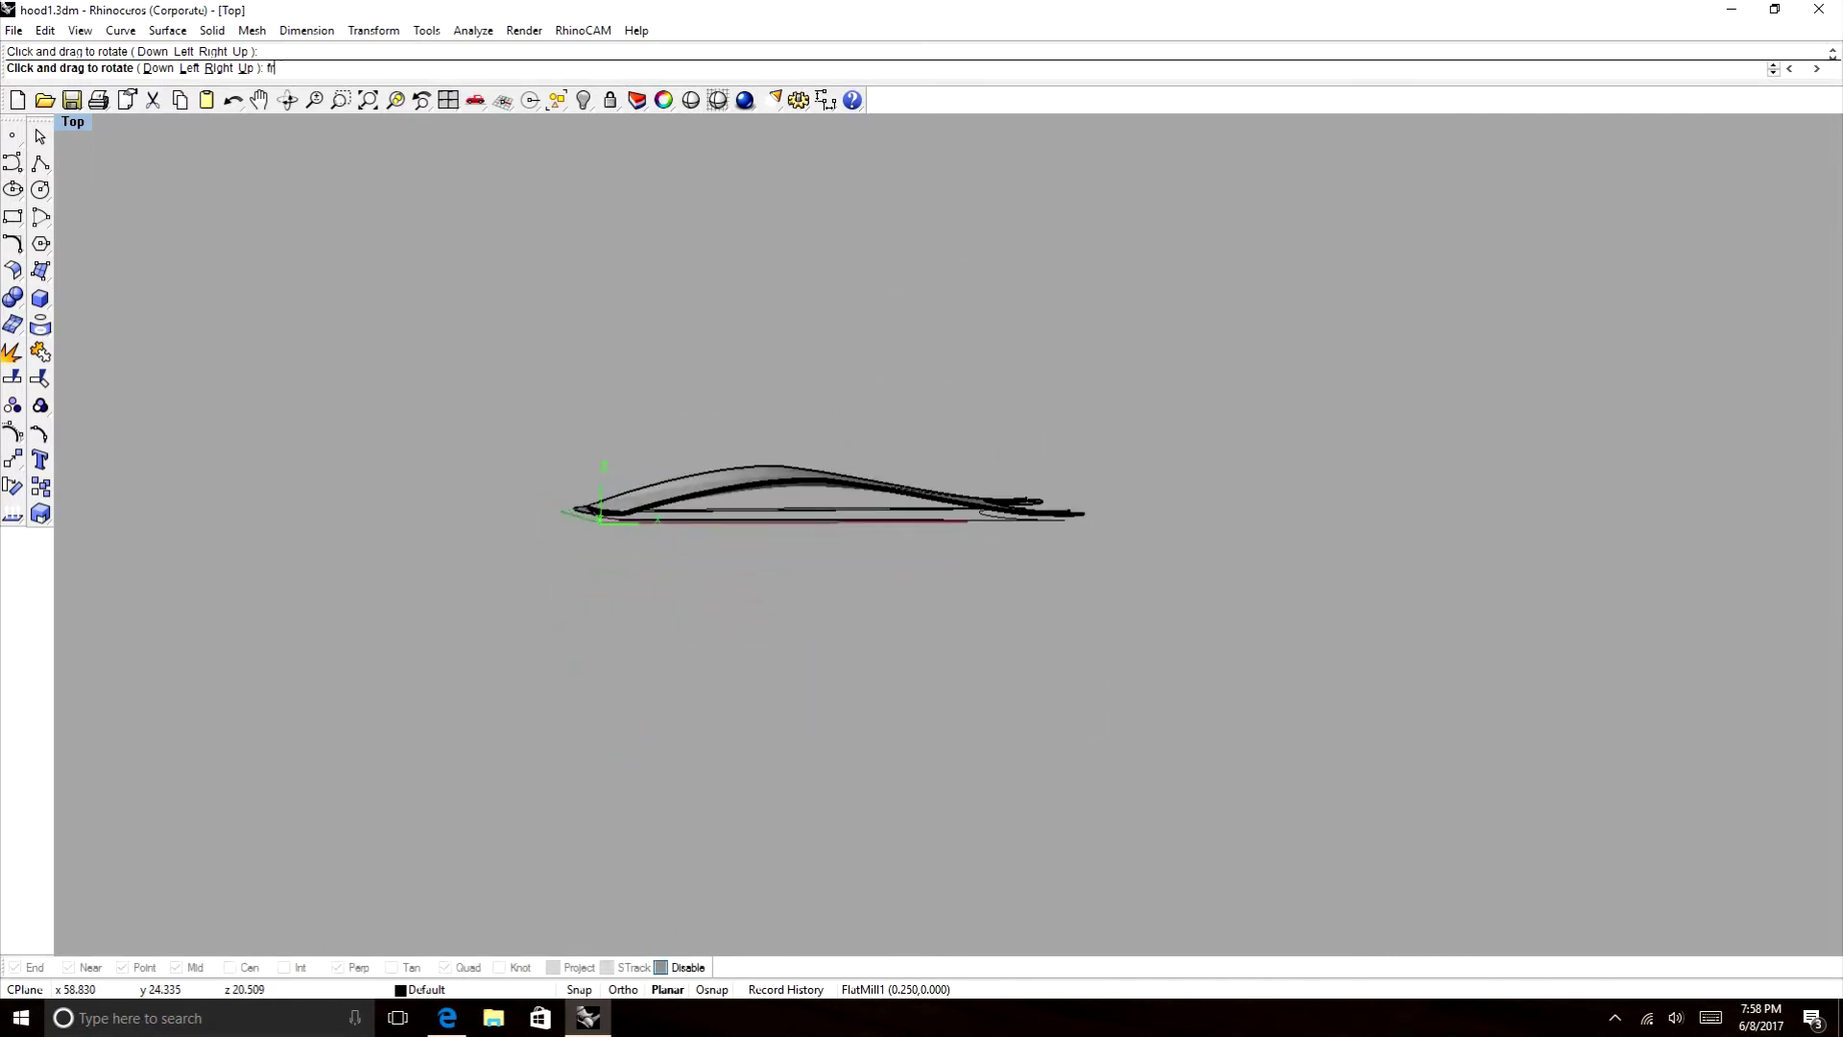
pyautogui.press('Return')
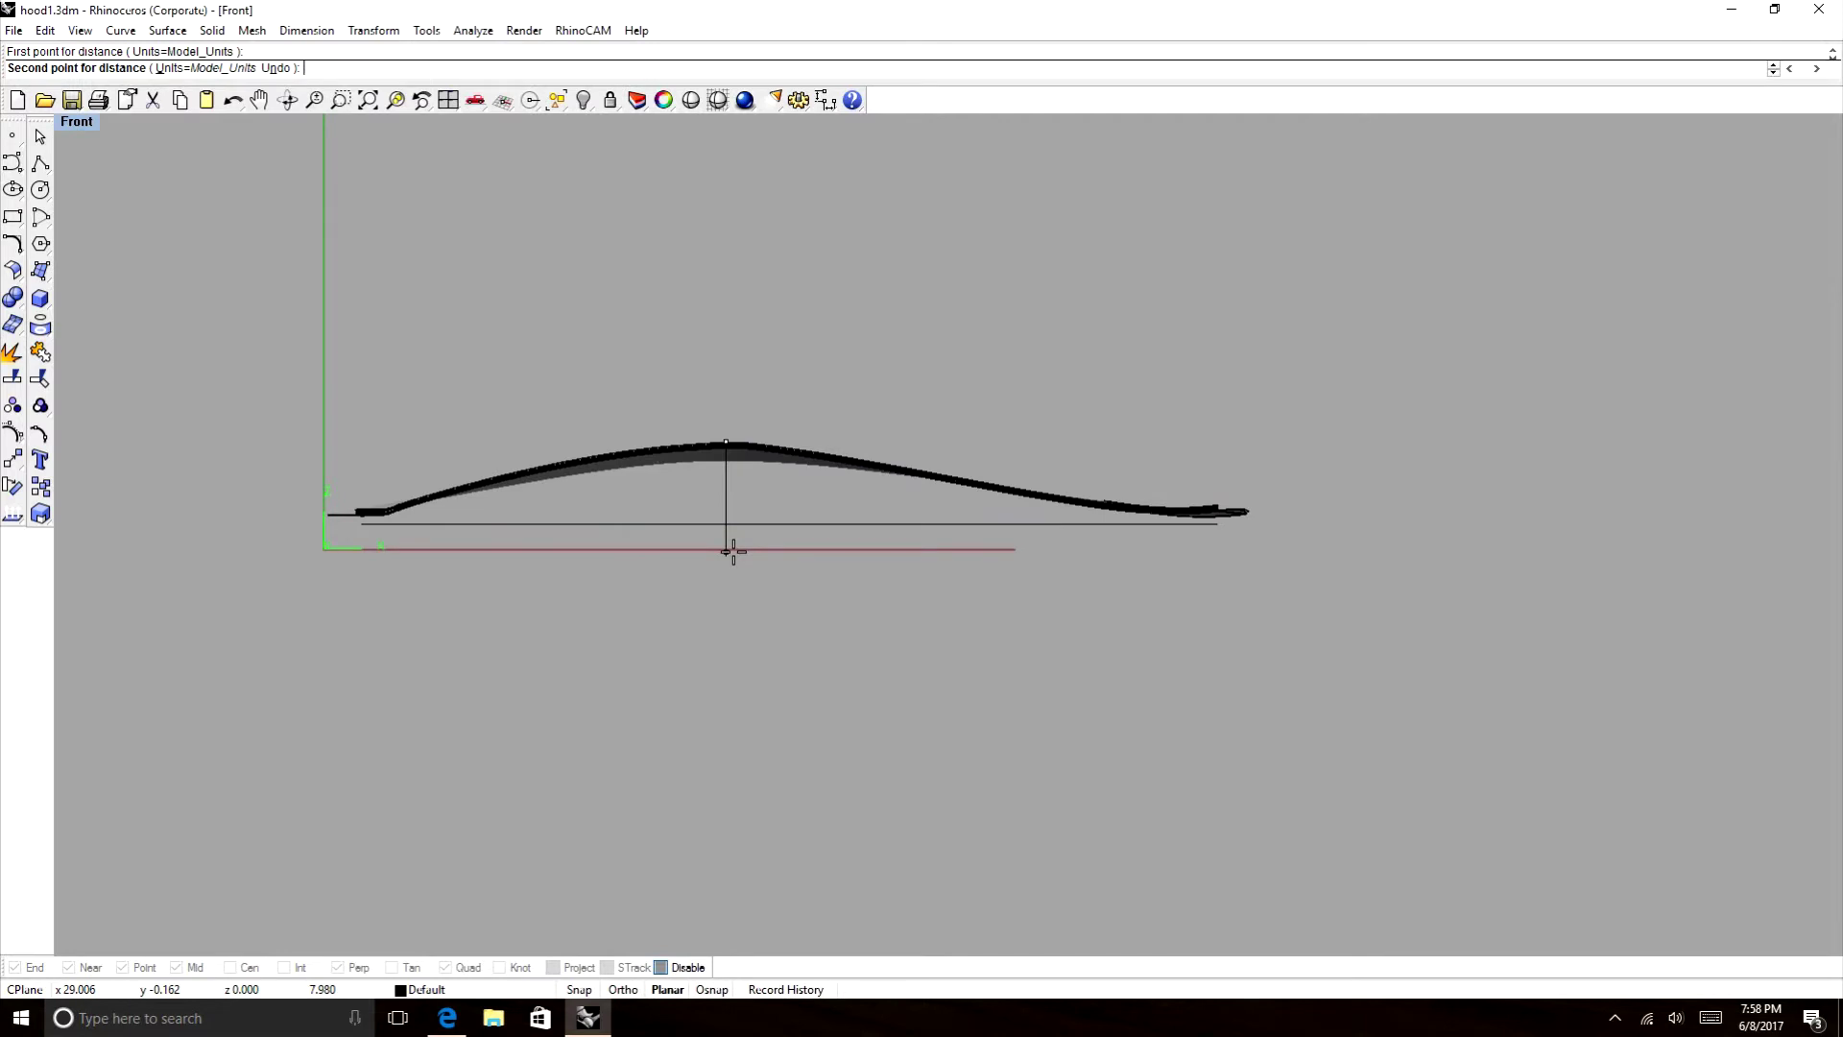
pyautogui.click(729, 551)
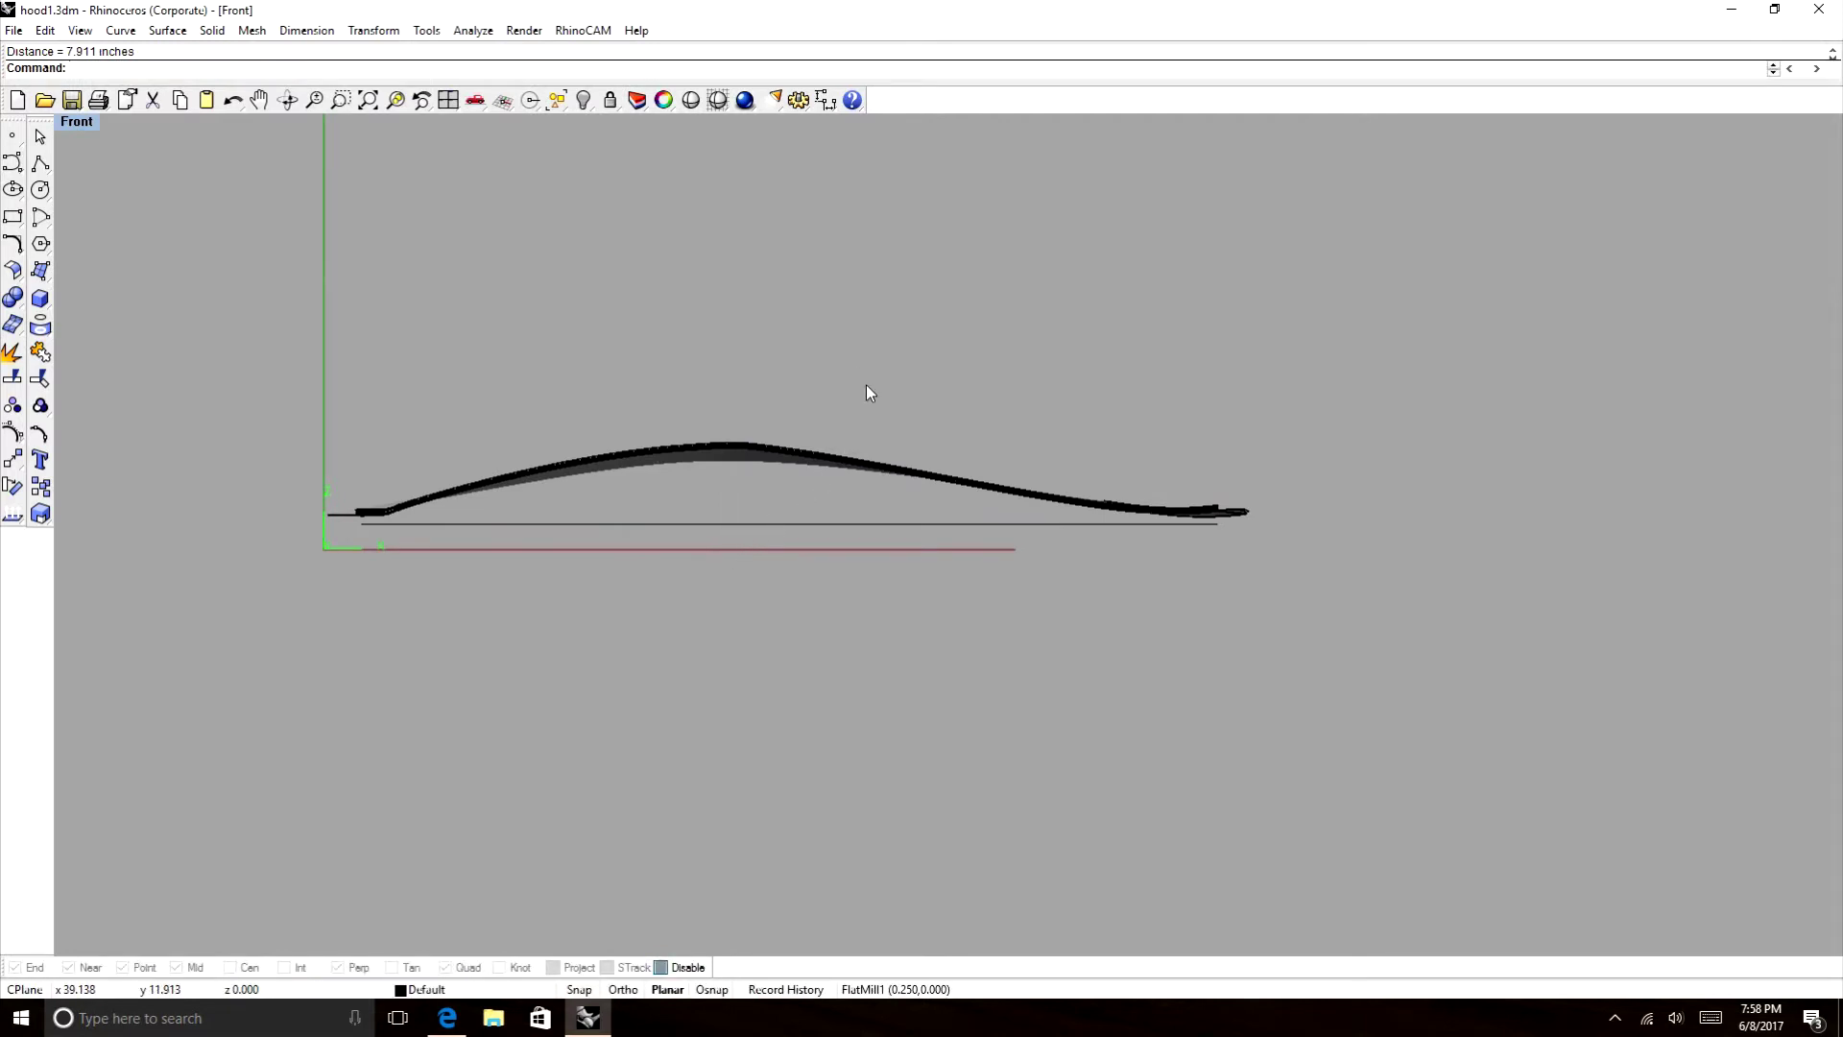
# Measure the hood's overall width in the Top view, from one long side edge to the opposite one.
pyautogui.hotkey('ctrl', 'F1')
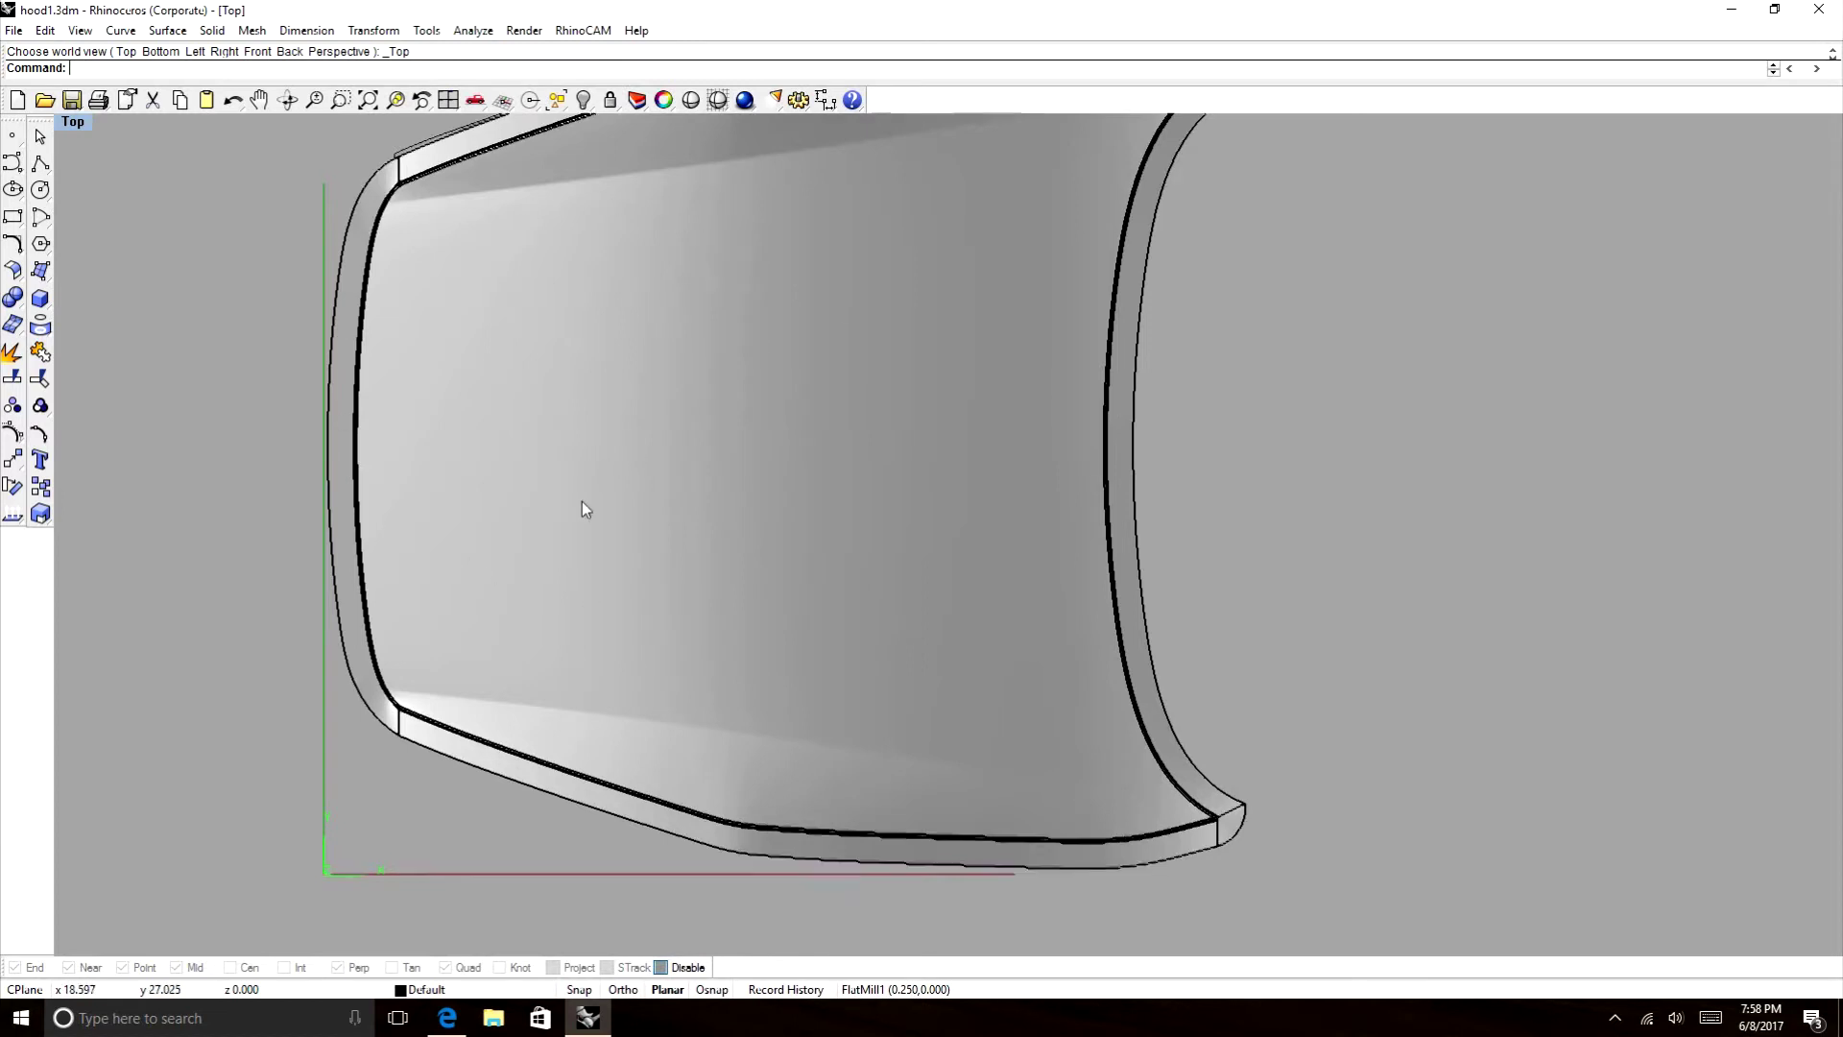
pyautogui.scroll(-5, 581, 501)
pyautogui.scroll(3, 756, 257)
pyautogui.write('di')
pyautogui.press('Return')
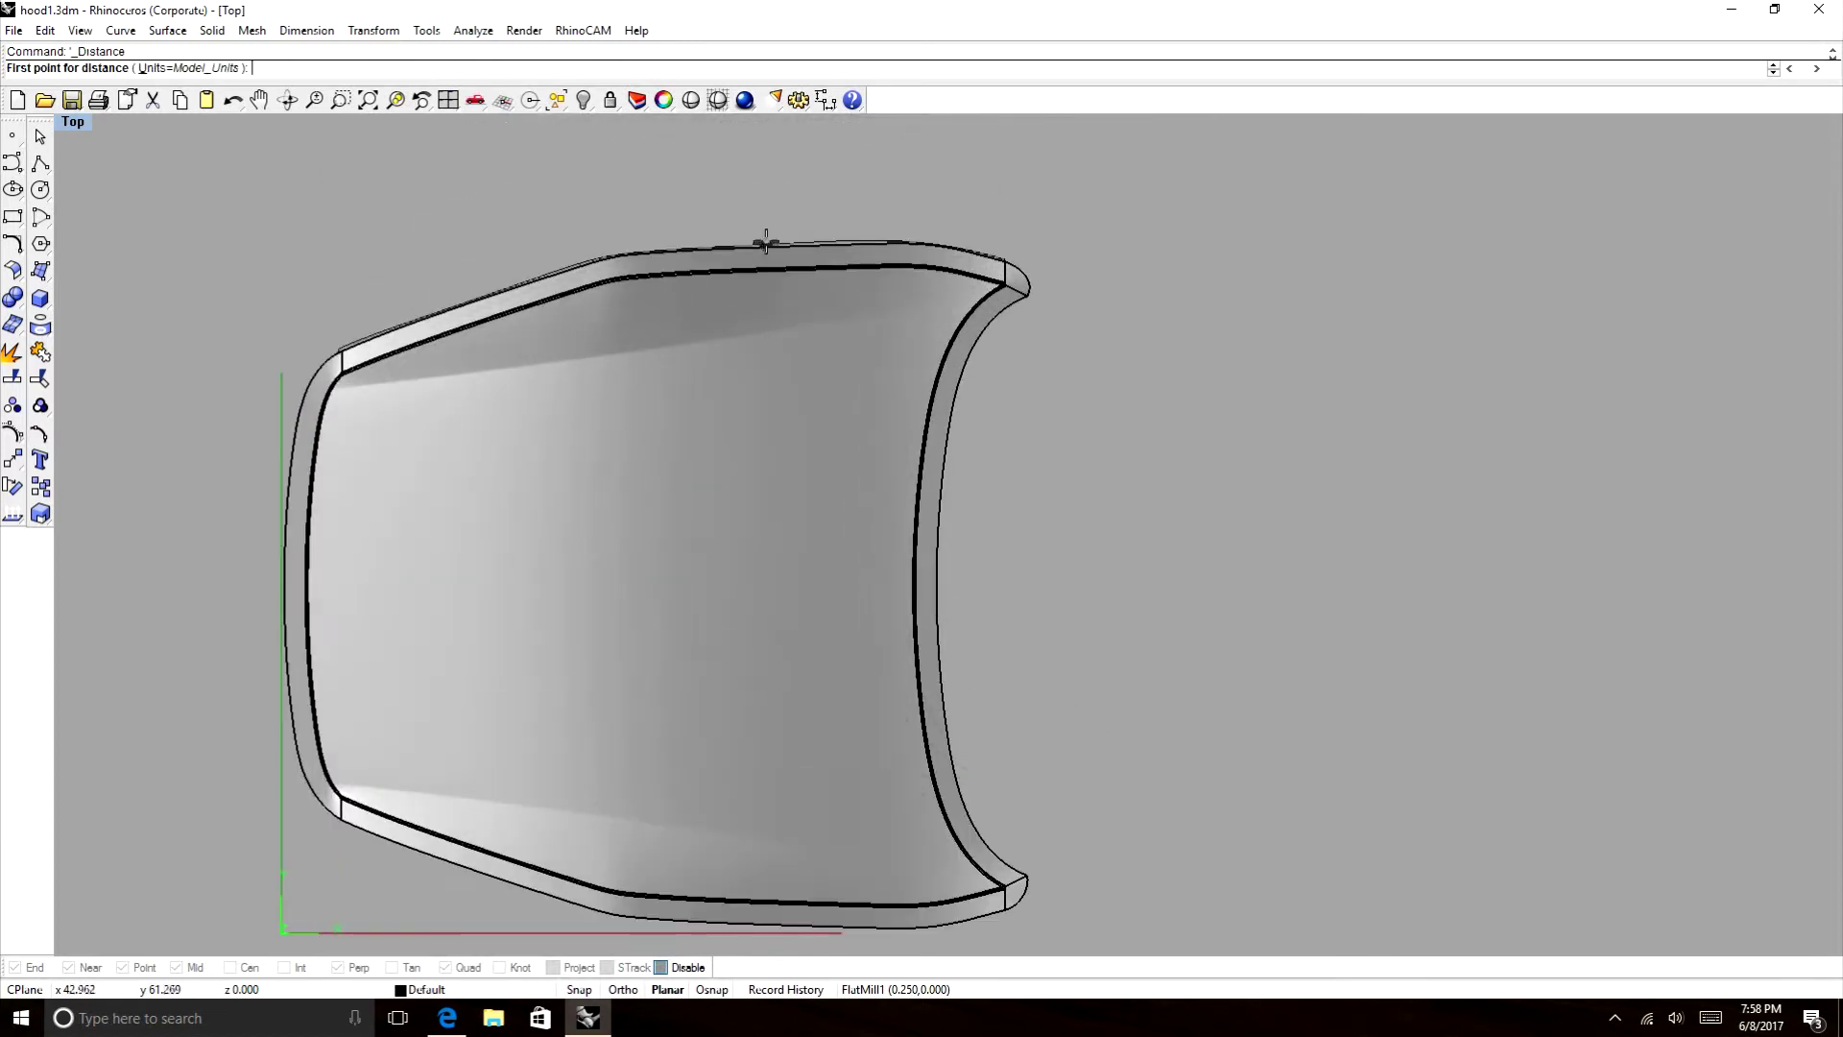
pyautogui.click(767, 245)
pyautogui.scroll(-6, 767, 248)
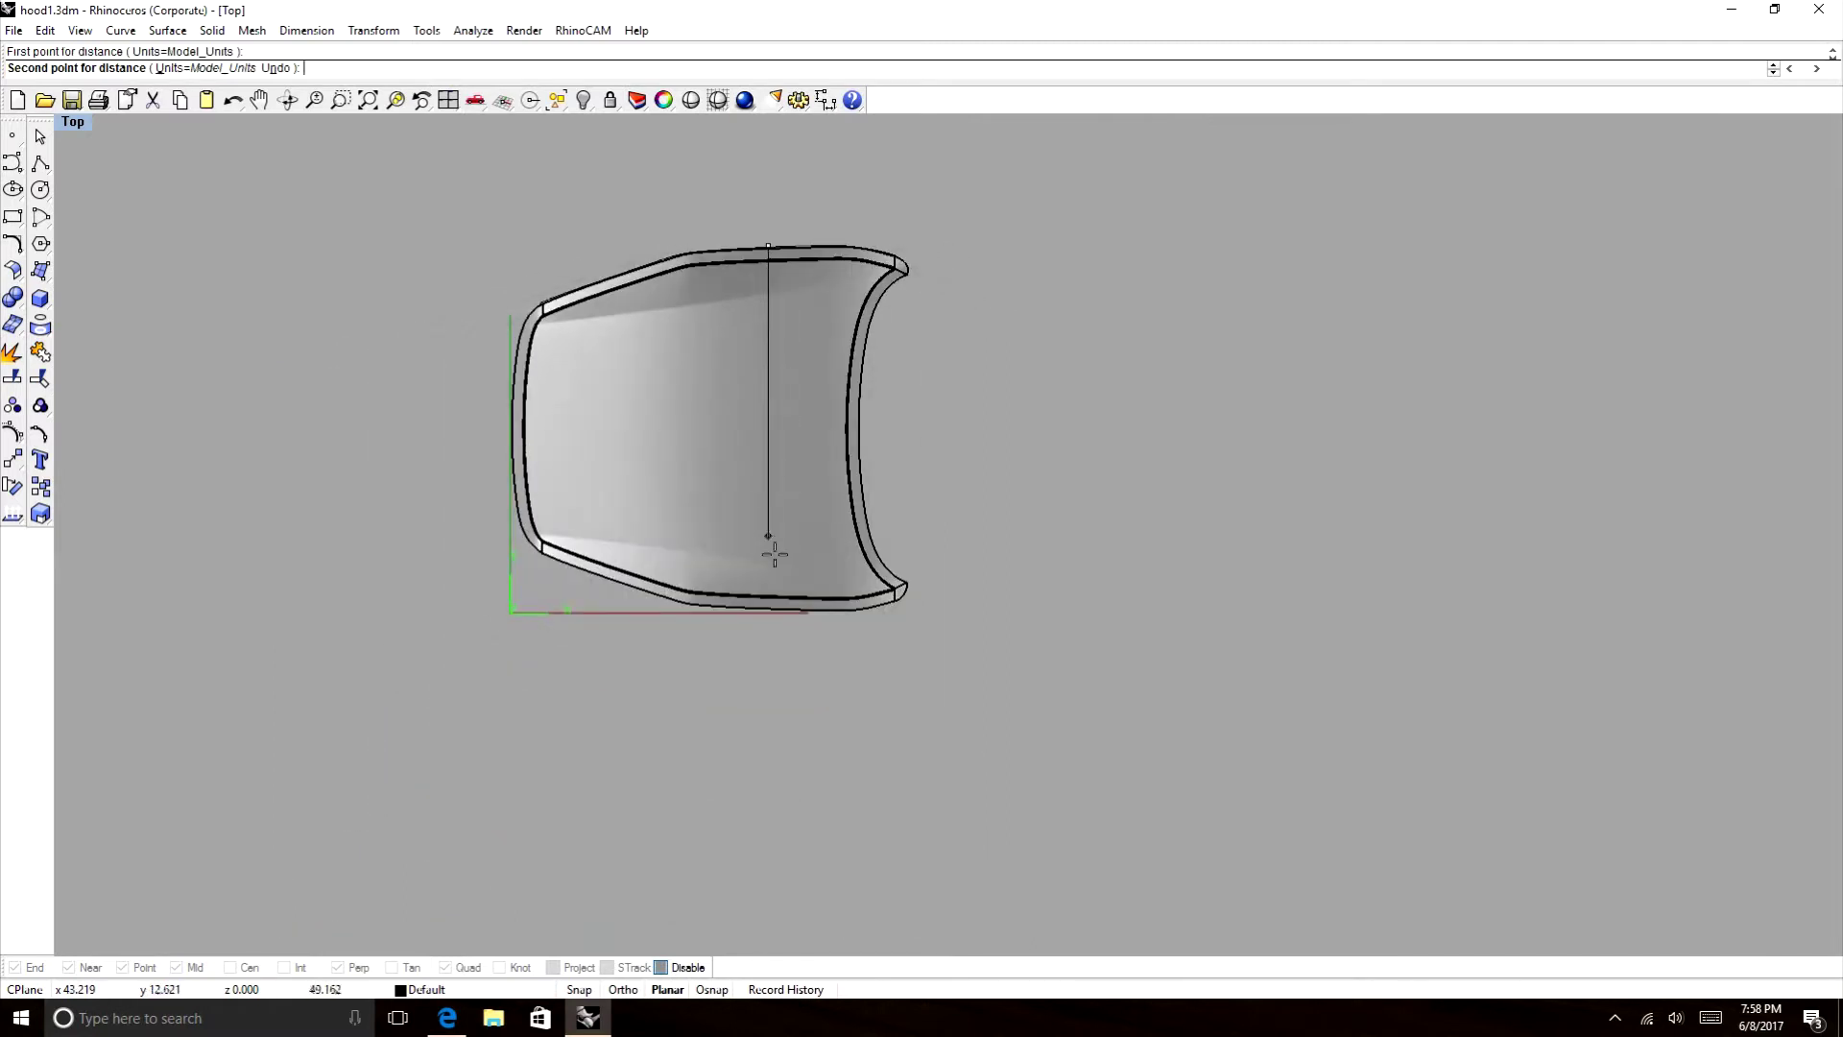
pyautogui.click(765, 609)
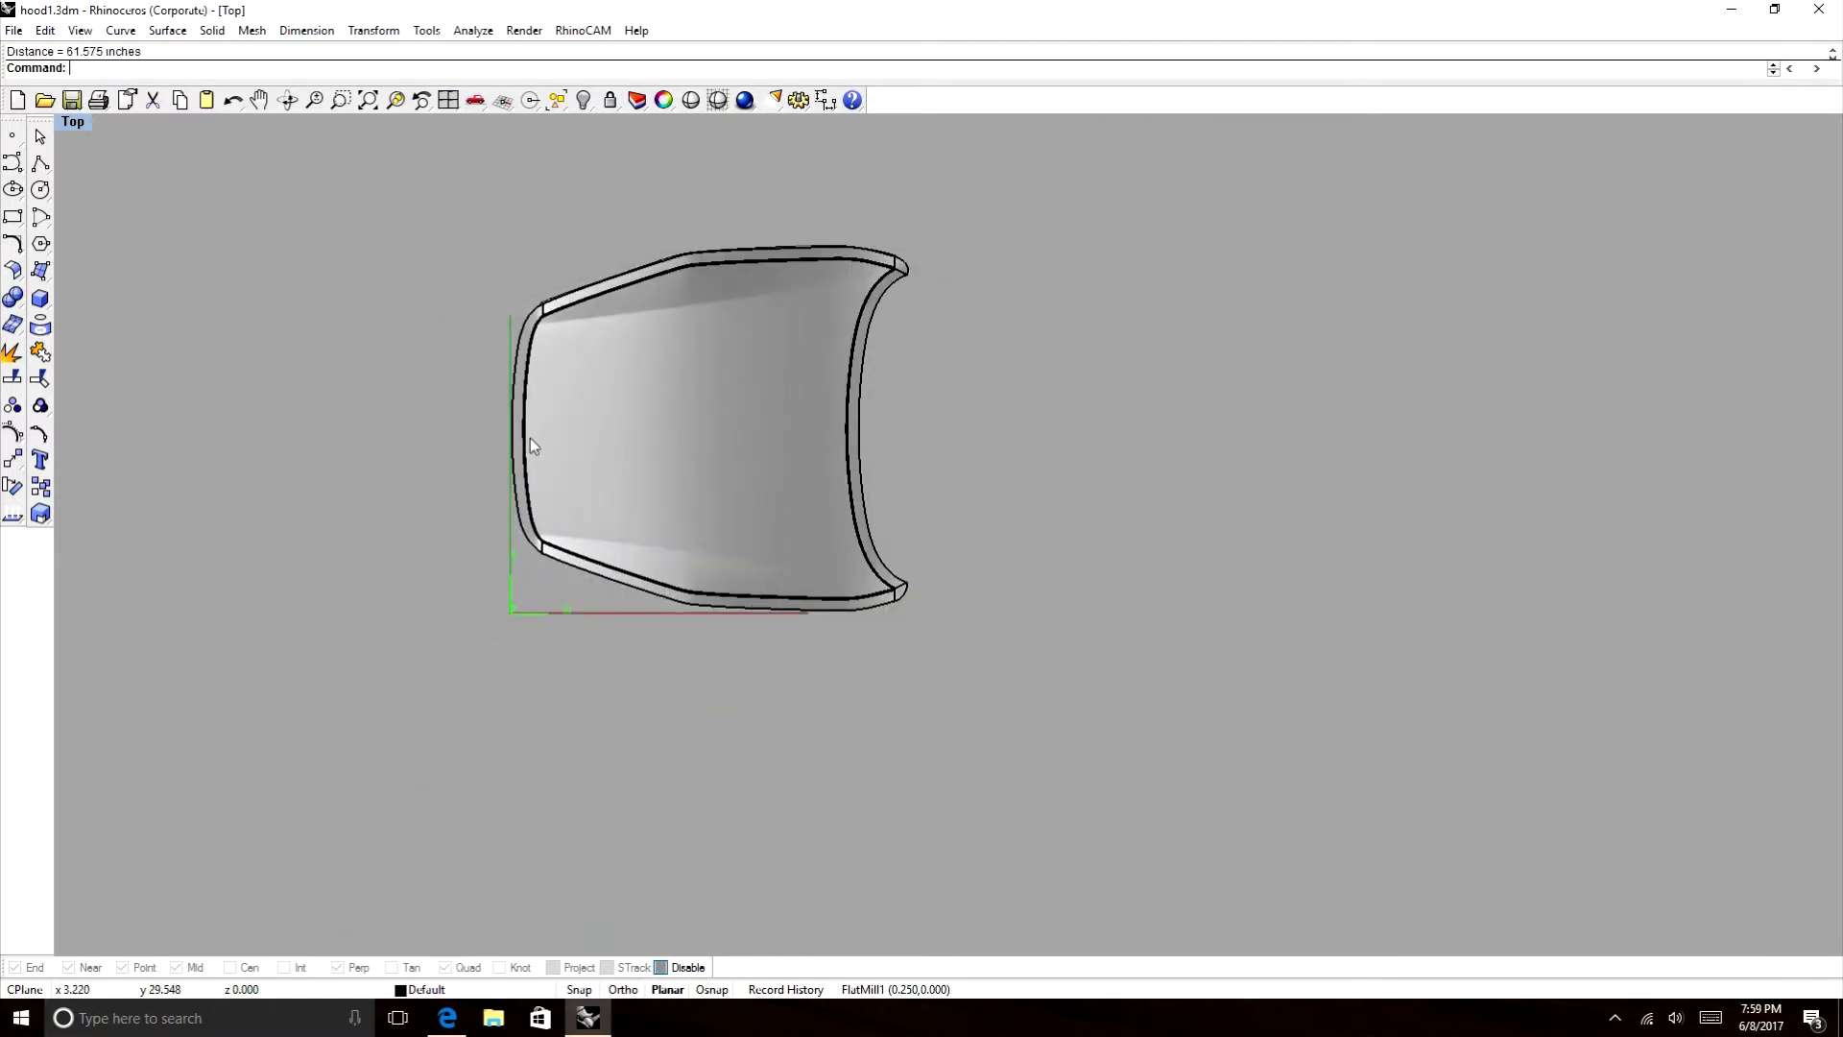
# Measure the hood's overall length in the Top view, from the front edge to the rear corner.
pyautogui.press('Return')
pyautogui.click(506, 439)
pyautogui.keyDown('shift'); pyautogui.click(908, 293); pyautogui.keyUp('shift')
pyautogui.click(13, 218)
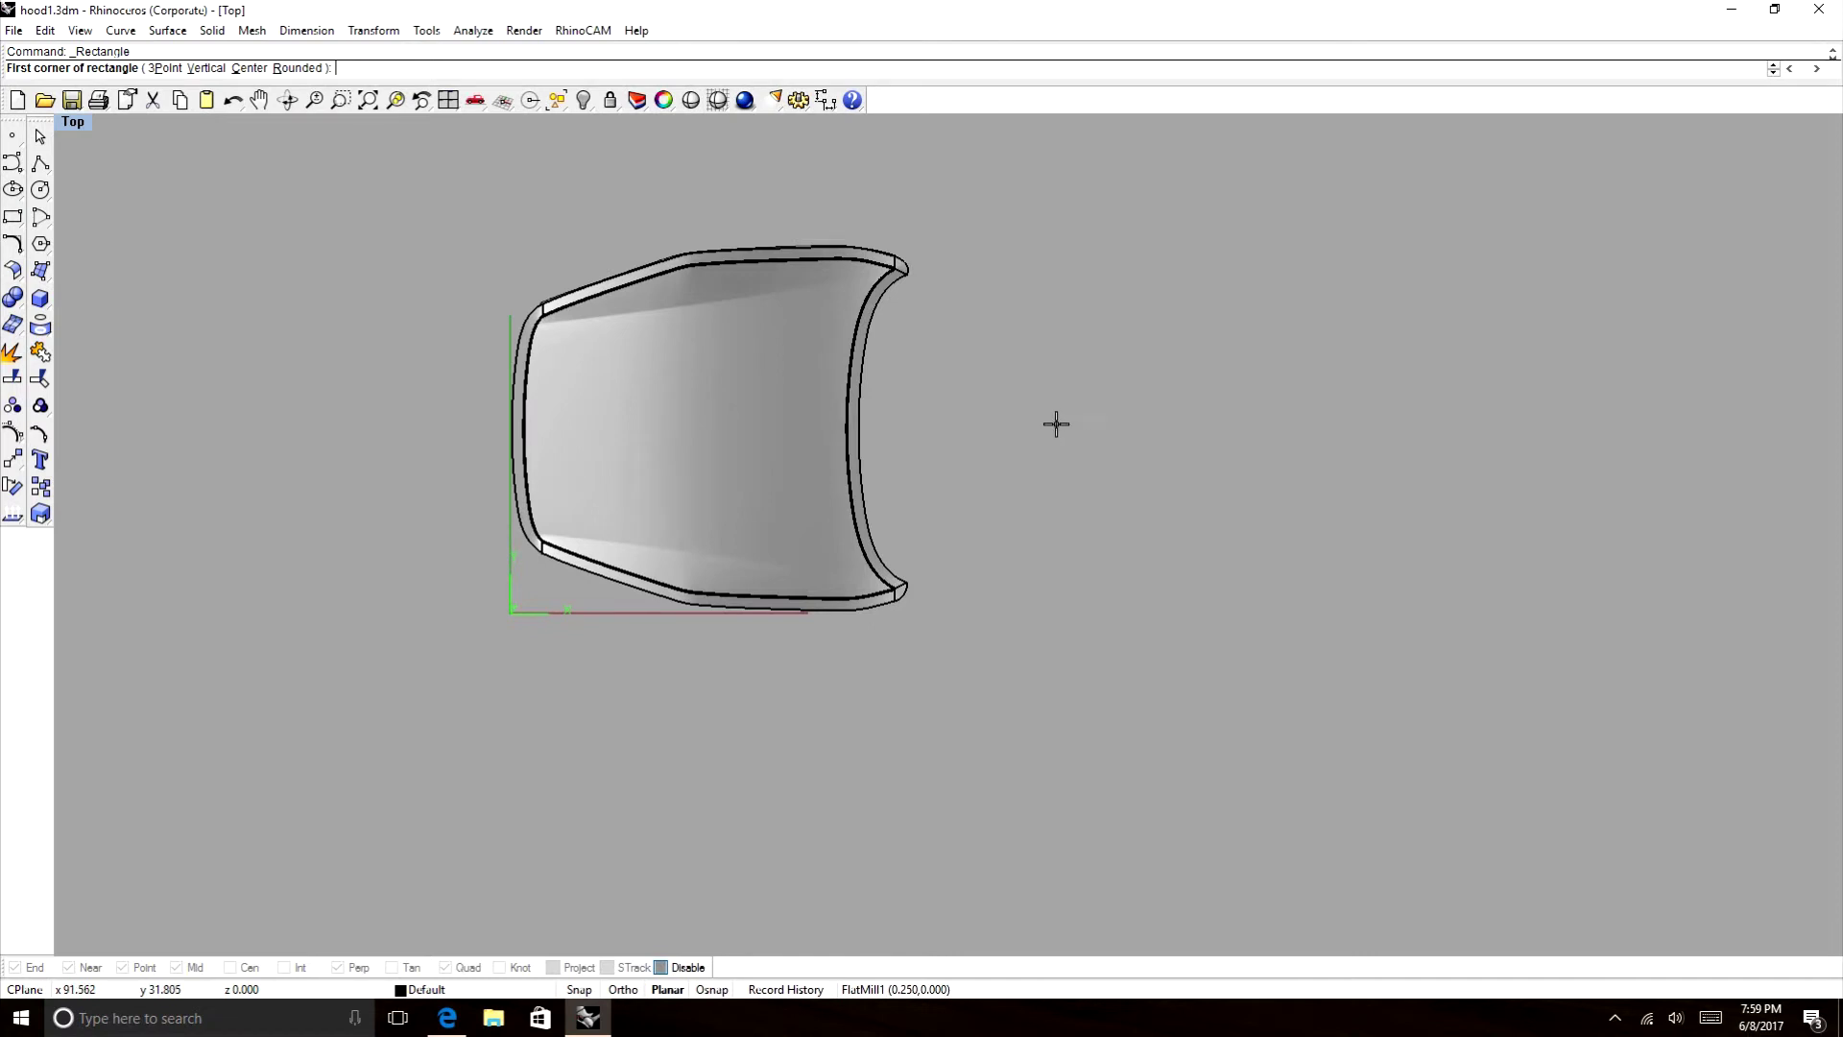
pyautogui.click(1051, 386)
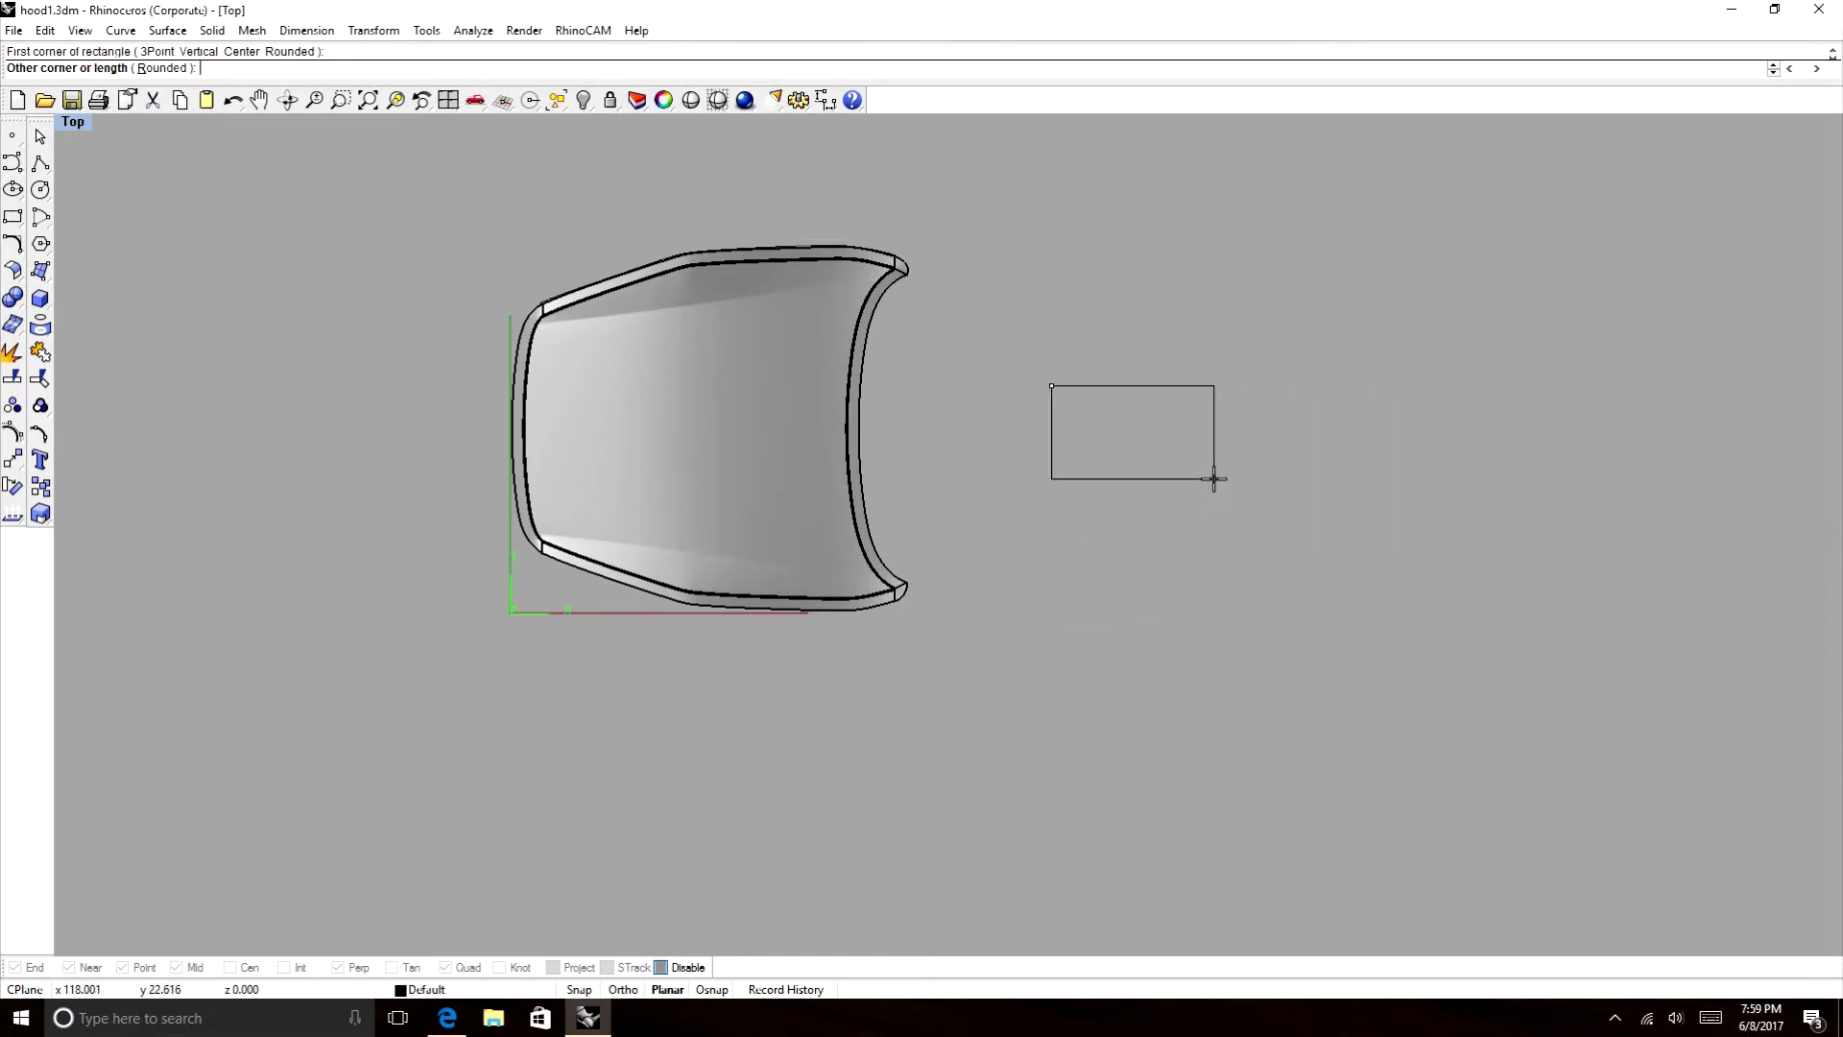
pyautogui.write('42')
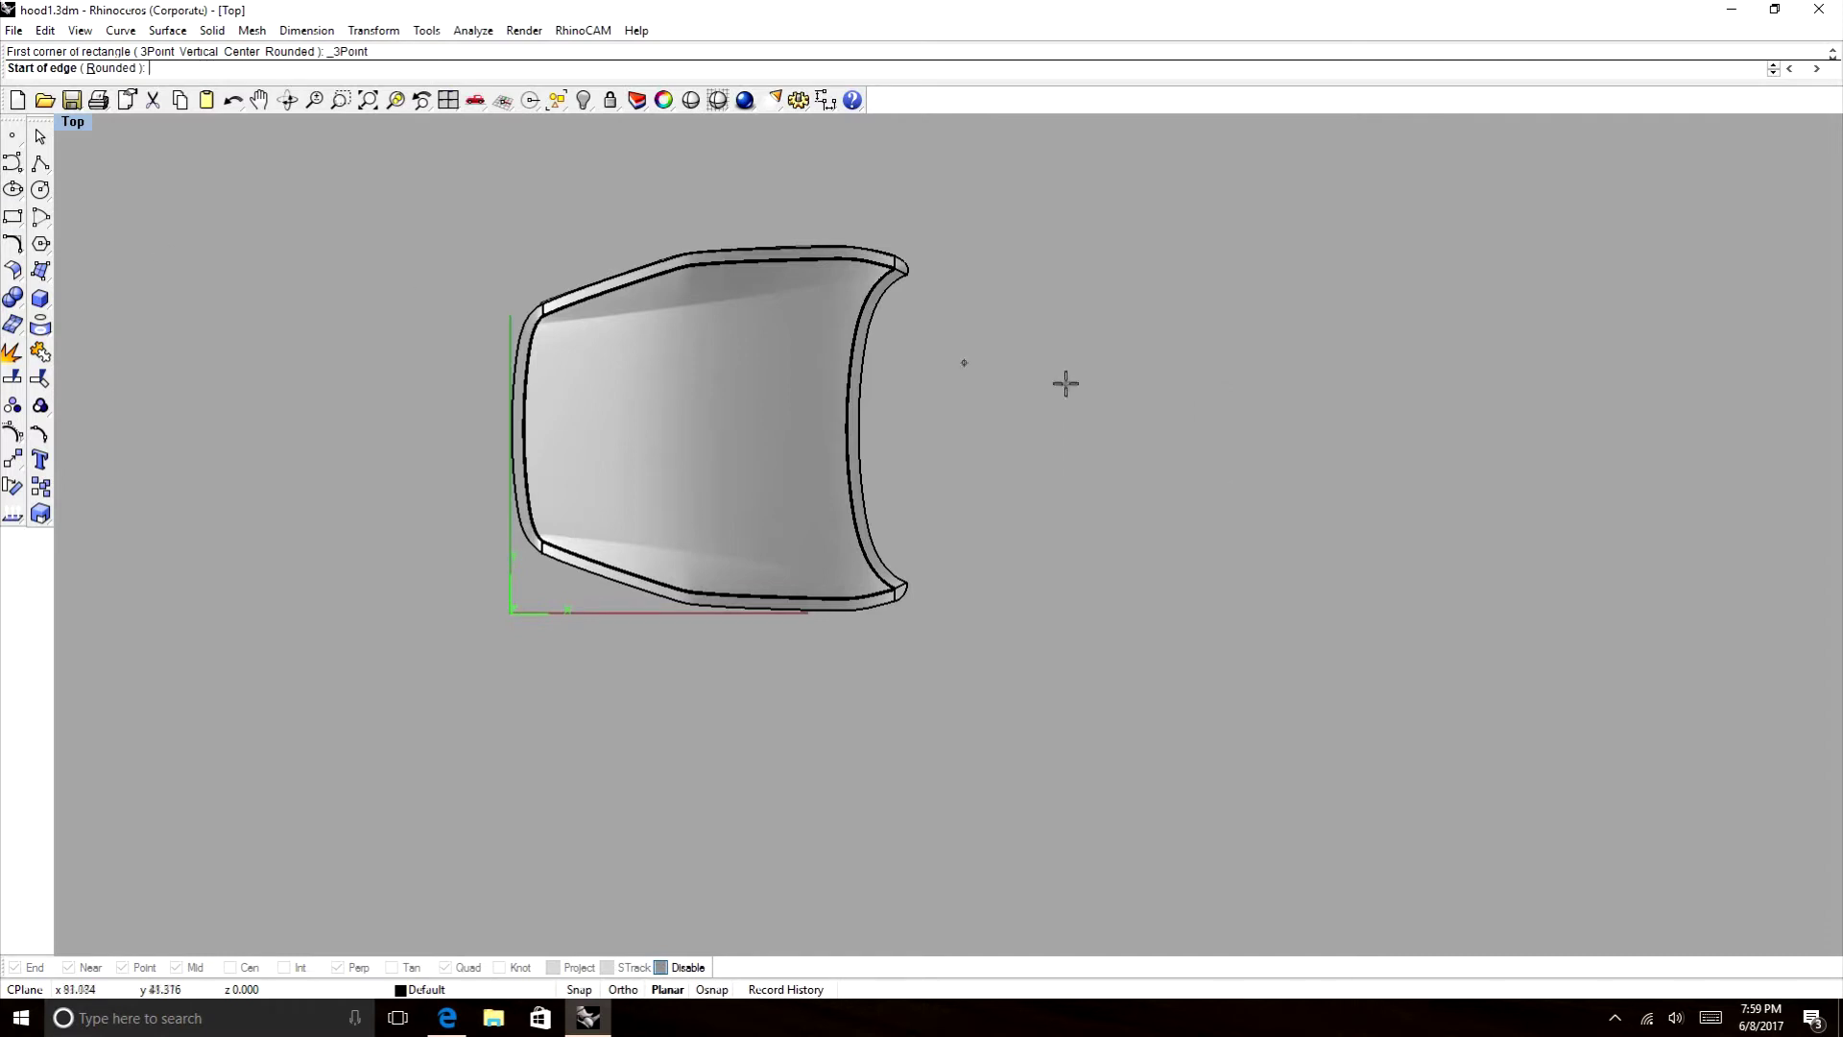
# Draw a 48 by 48 inch three-point rectangle in the empty space beyond the hood's rear edge.
pyautogui.click(1065, 384)
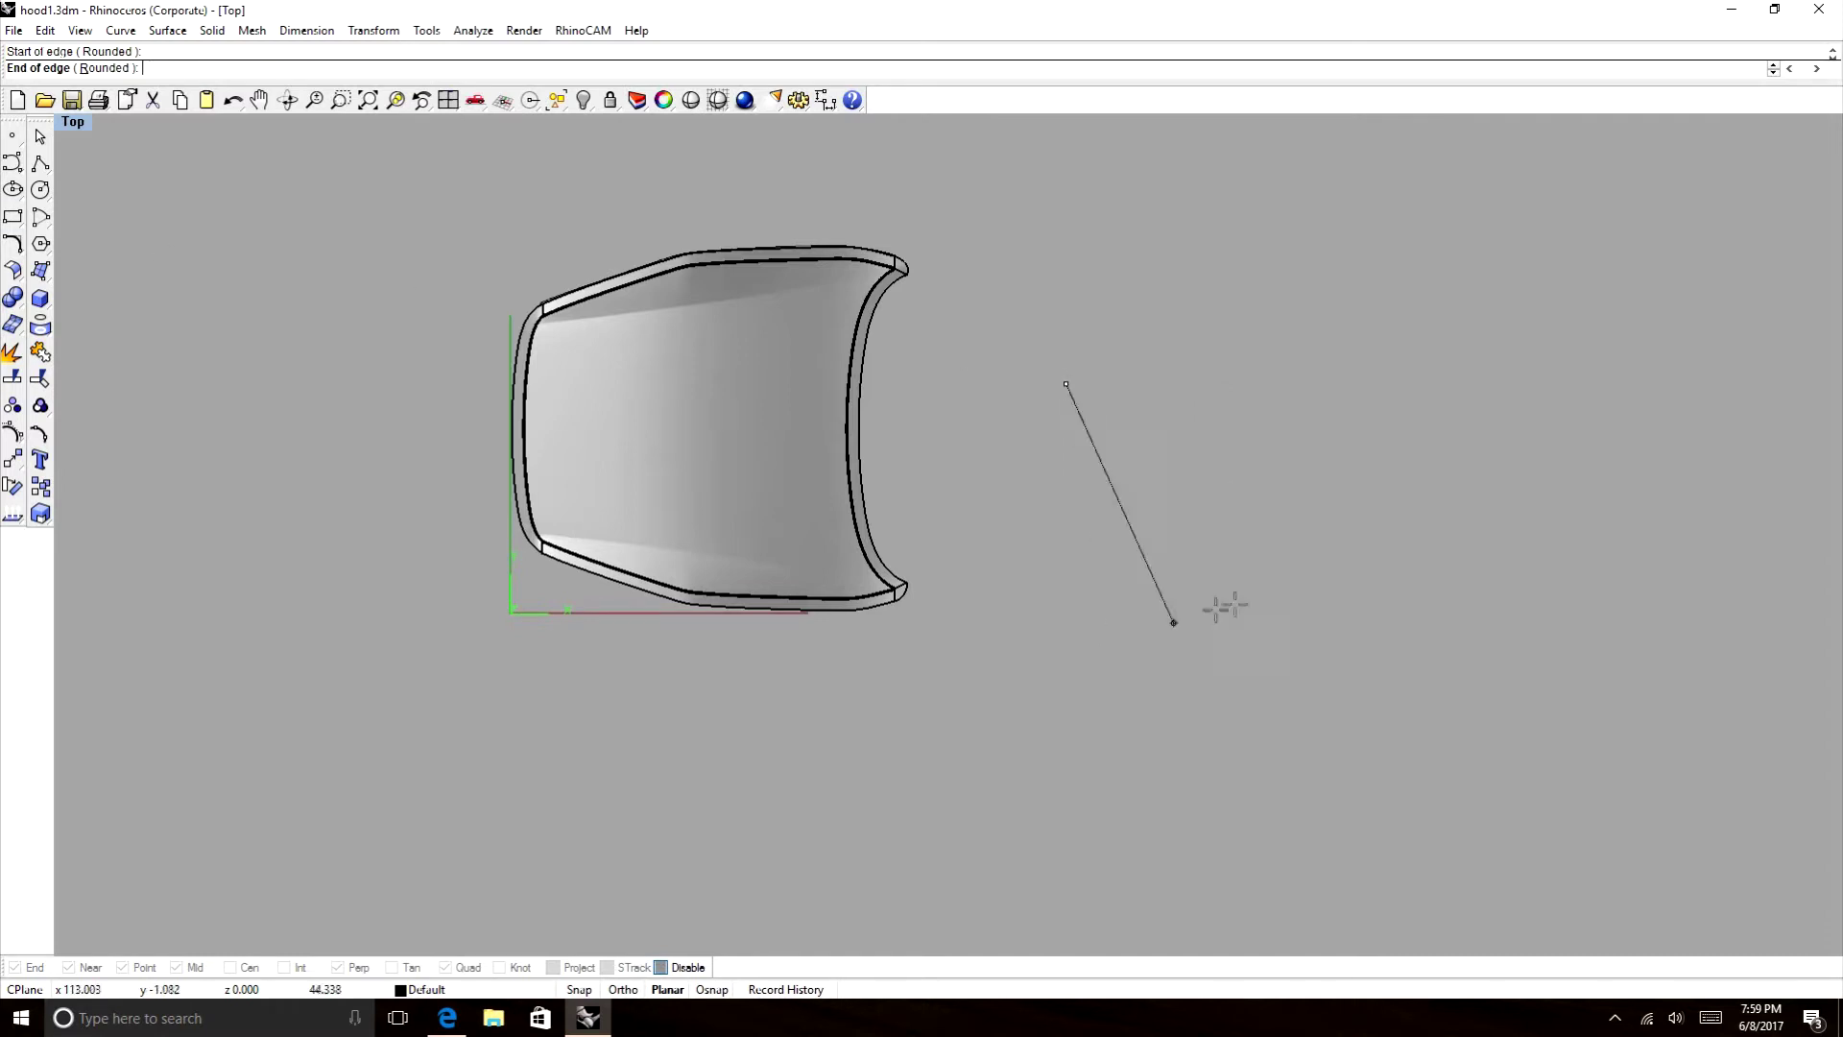
pyautogui.write('48')
pyautogui.press('Return')
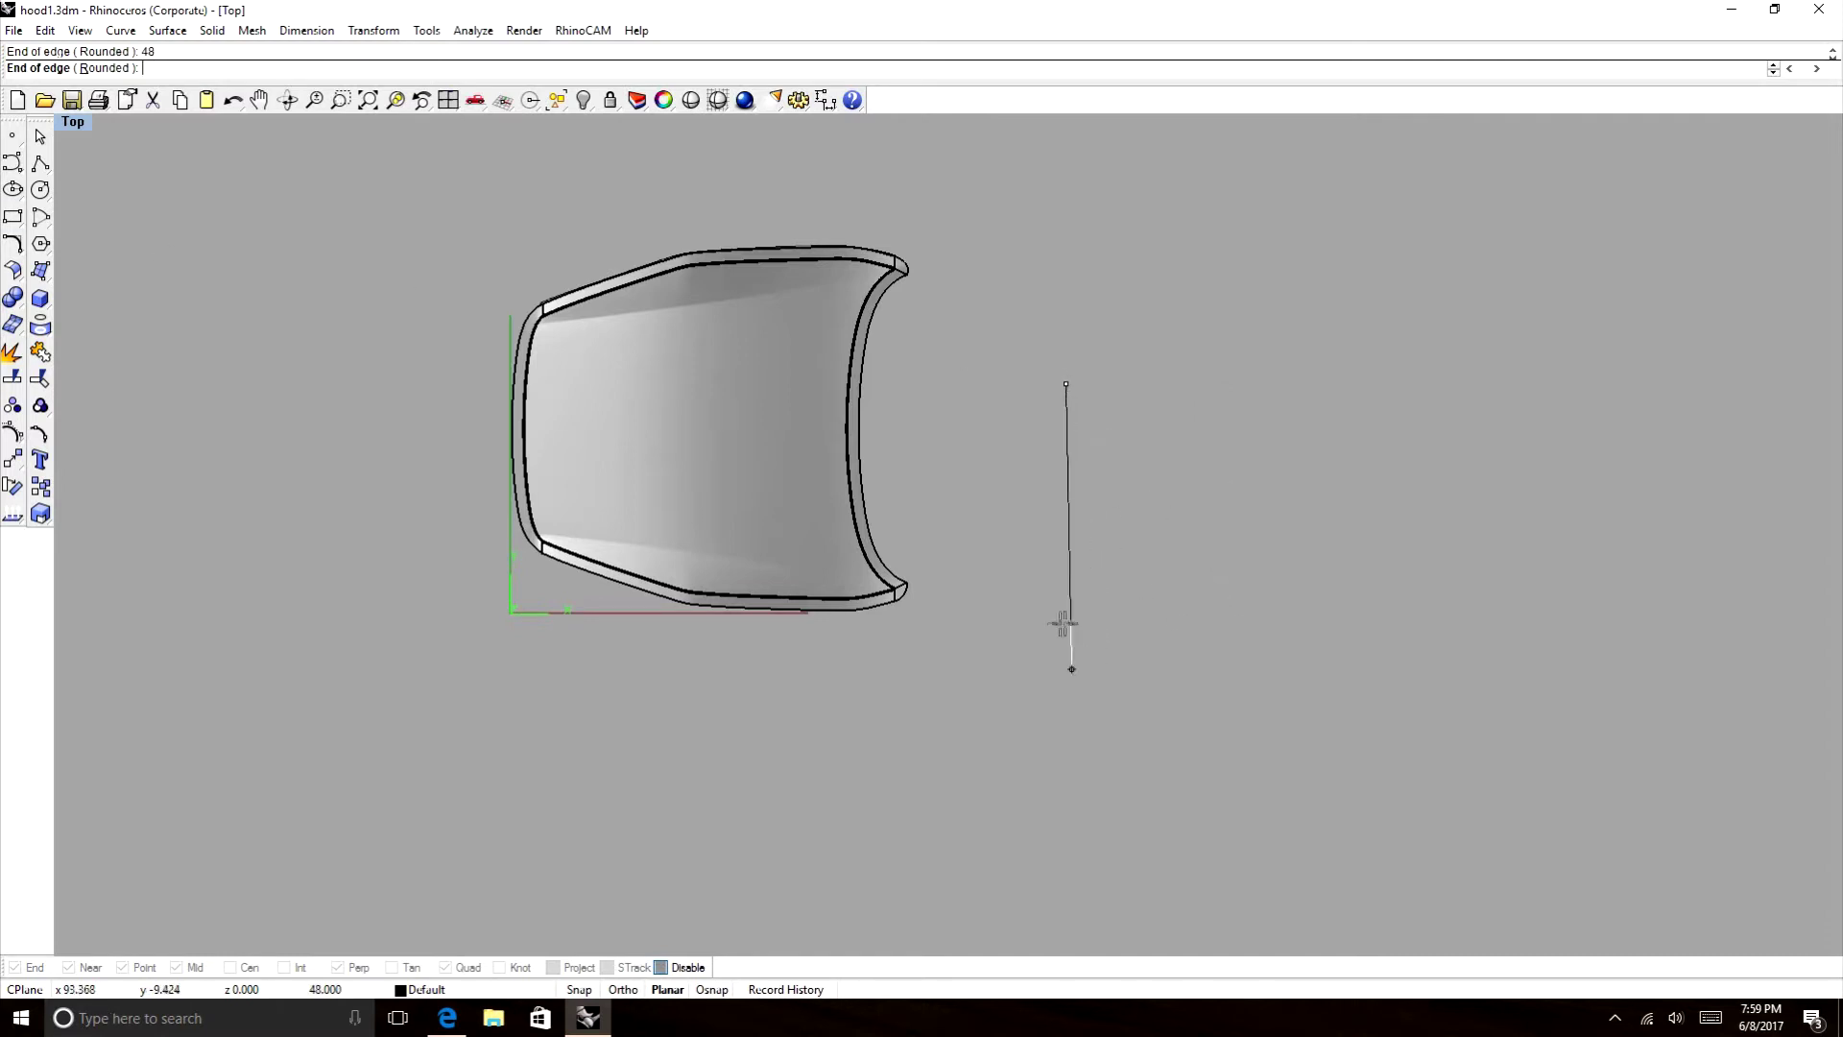
pyautogui.click(1062, 625)
pyautogui.write('4')
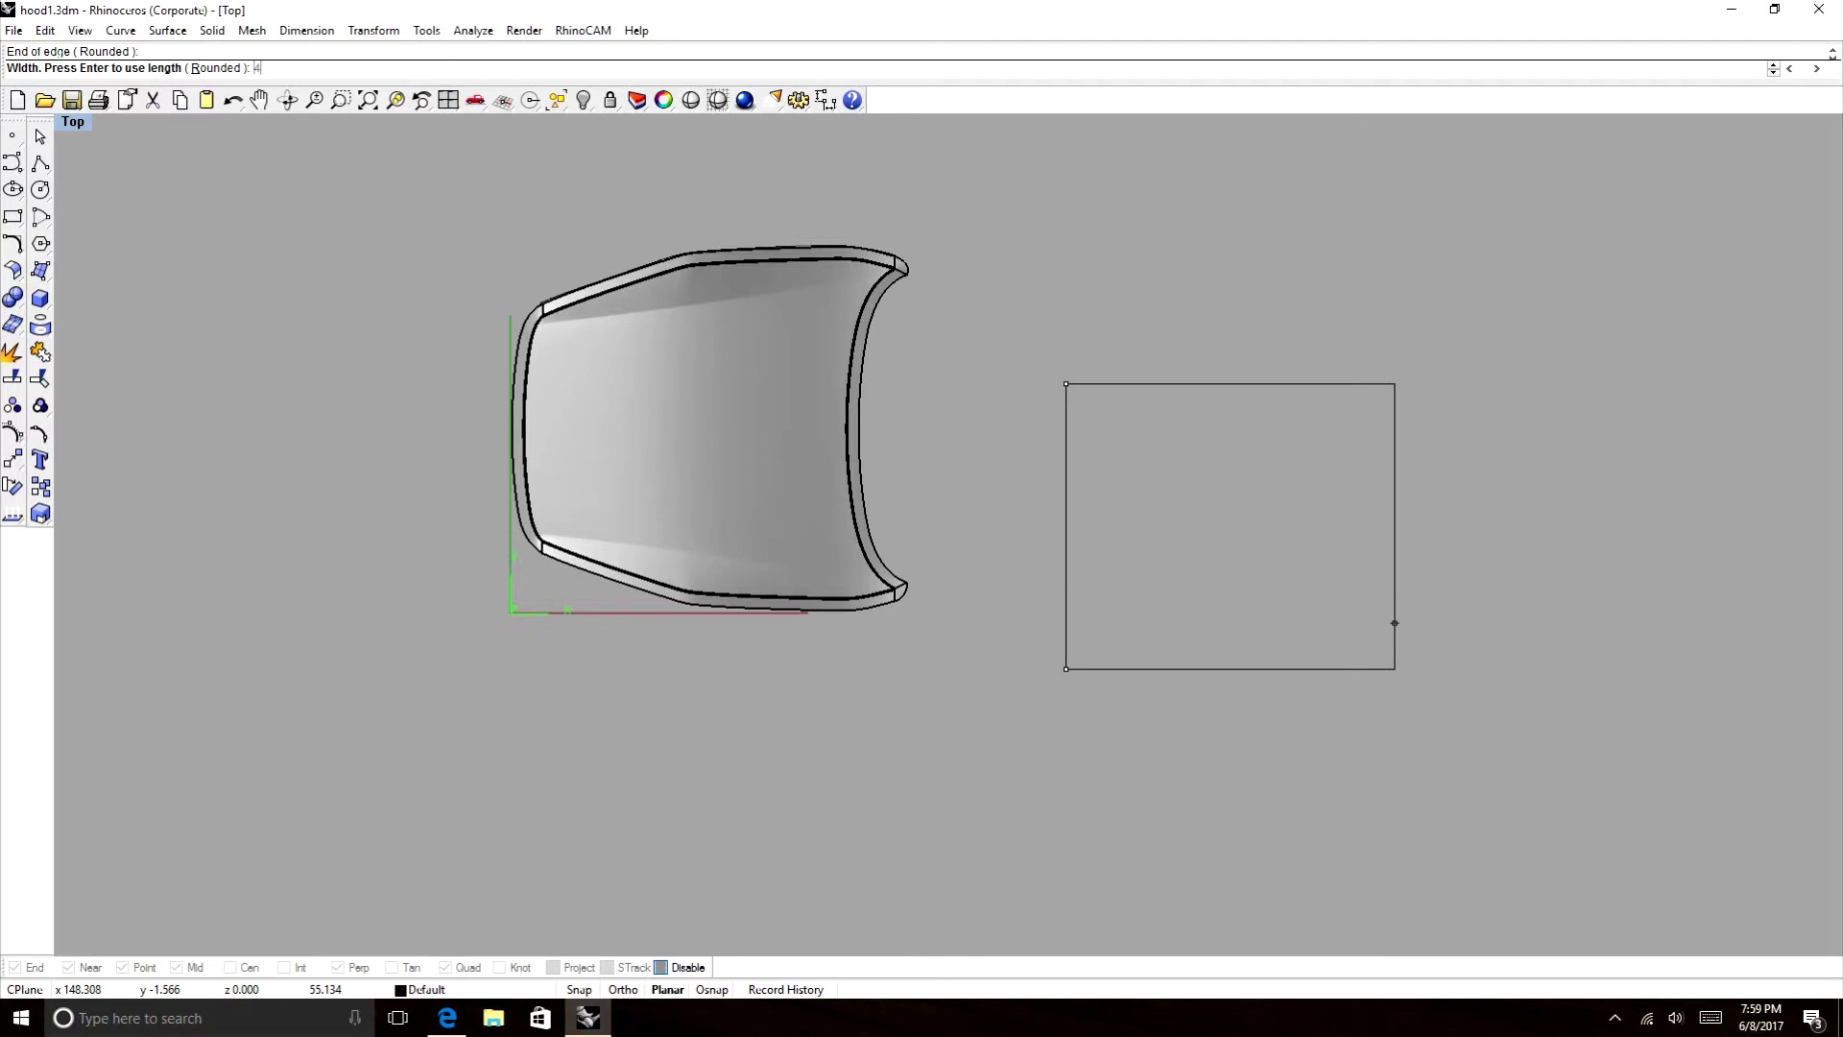
pyautogui.write('8')
pyautogui.press('Return')
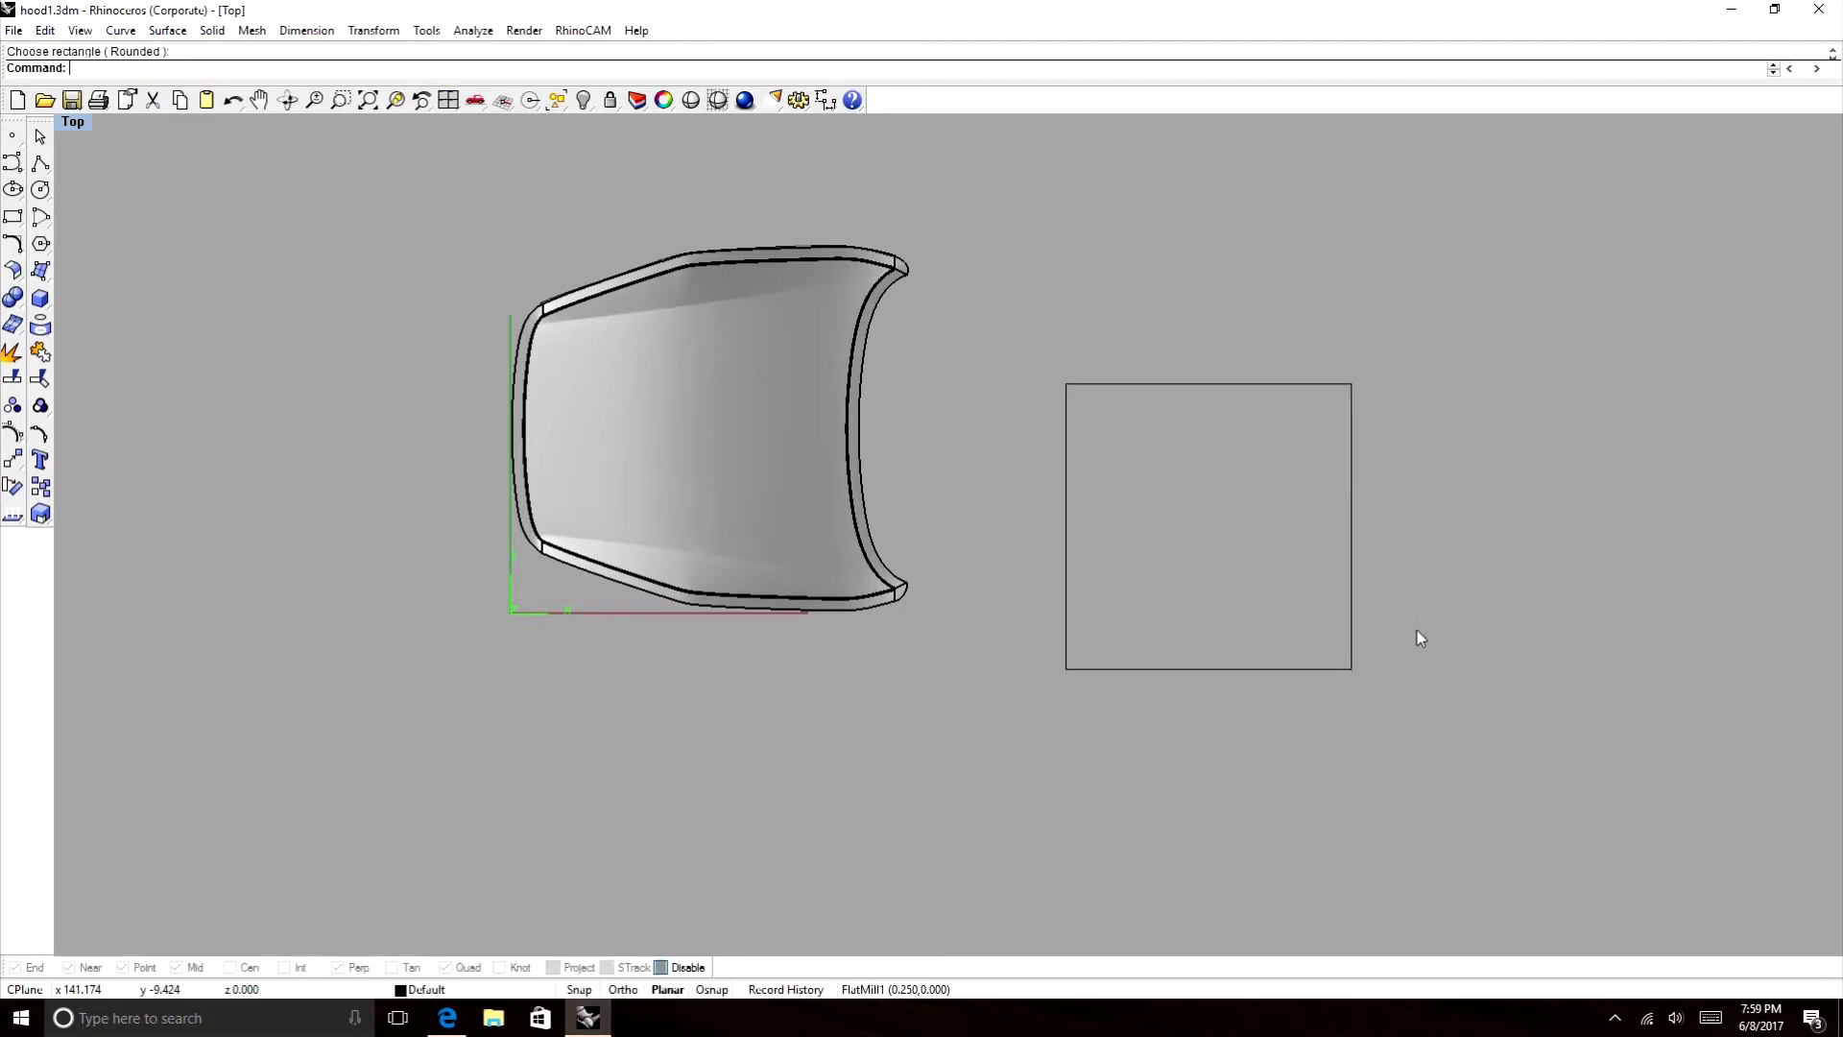
# Try the 48-inch square over the hood's upper rear area, and move it clear beside the hood's rear edge.
pyautogui.moveTo(1348, 391); pyautogui.dragTo(977, 147)
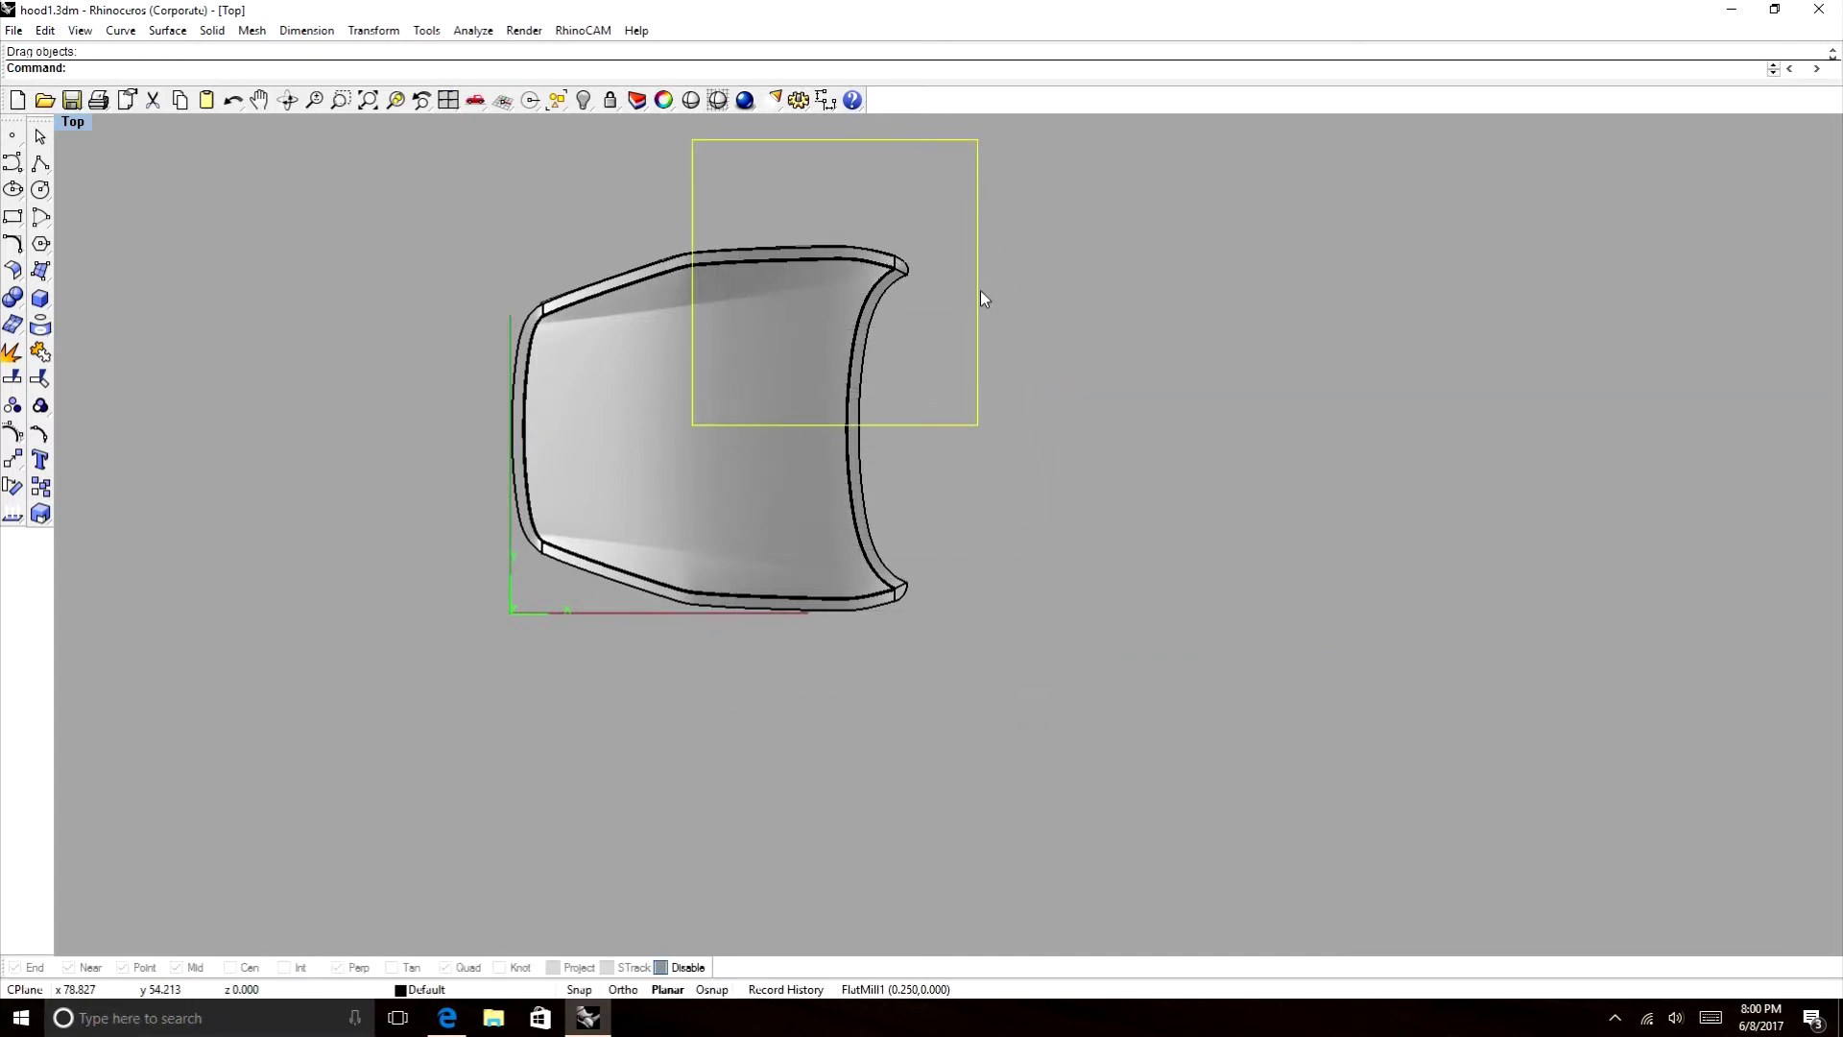
pyautogui.moveTo(981, 290)
pyautogui.mouseDown()
pyautogui.moveTo(1020, 378)
pyautogui.moveTo(1222, 391)
pyautogui.moveTo(1024, 272)
pyautogui.moveTo(979, 314)
pyautogui.mouseUp()
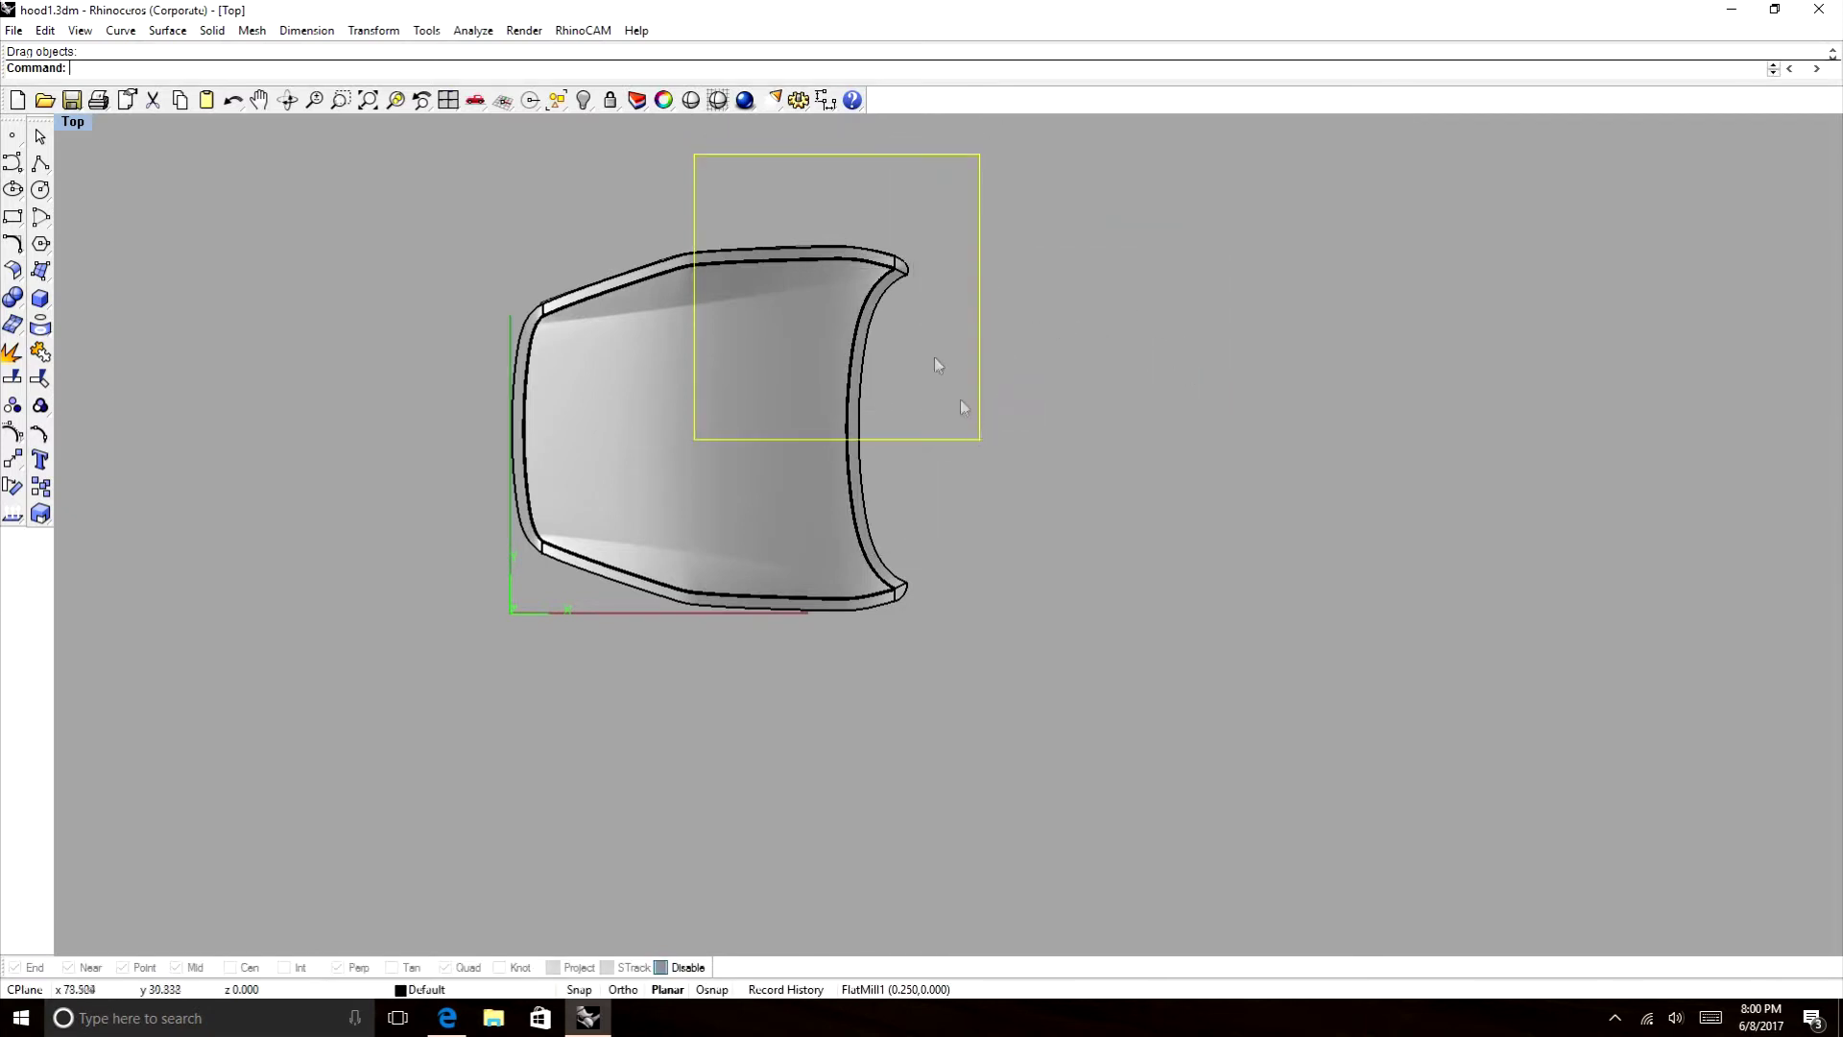
pyautogui.click(701, 213)
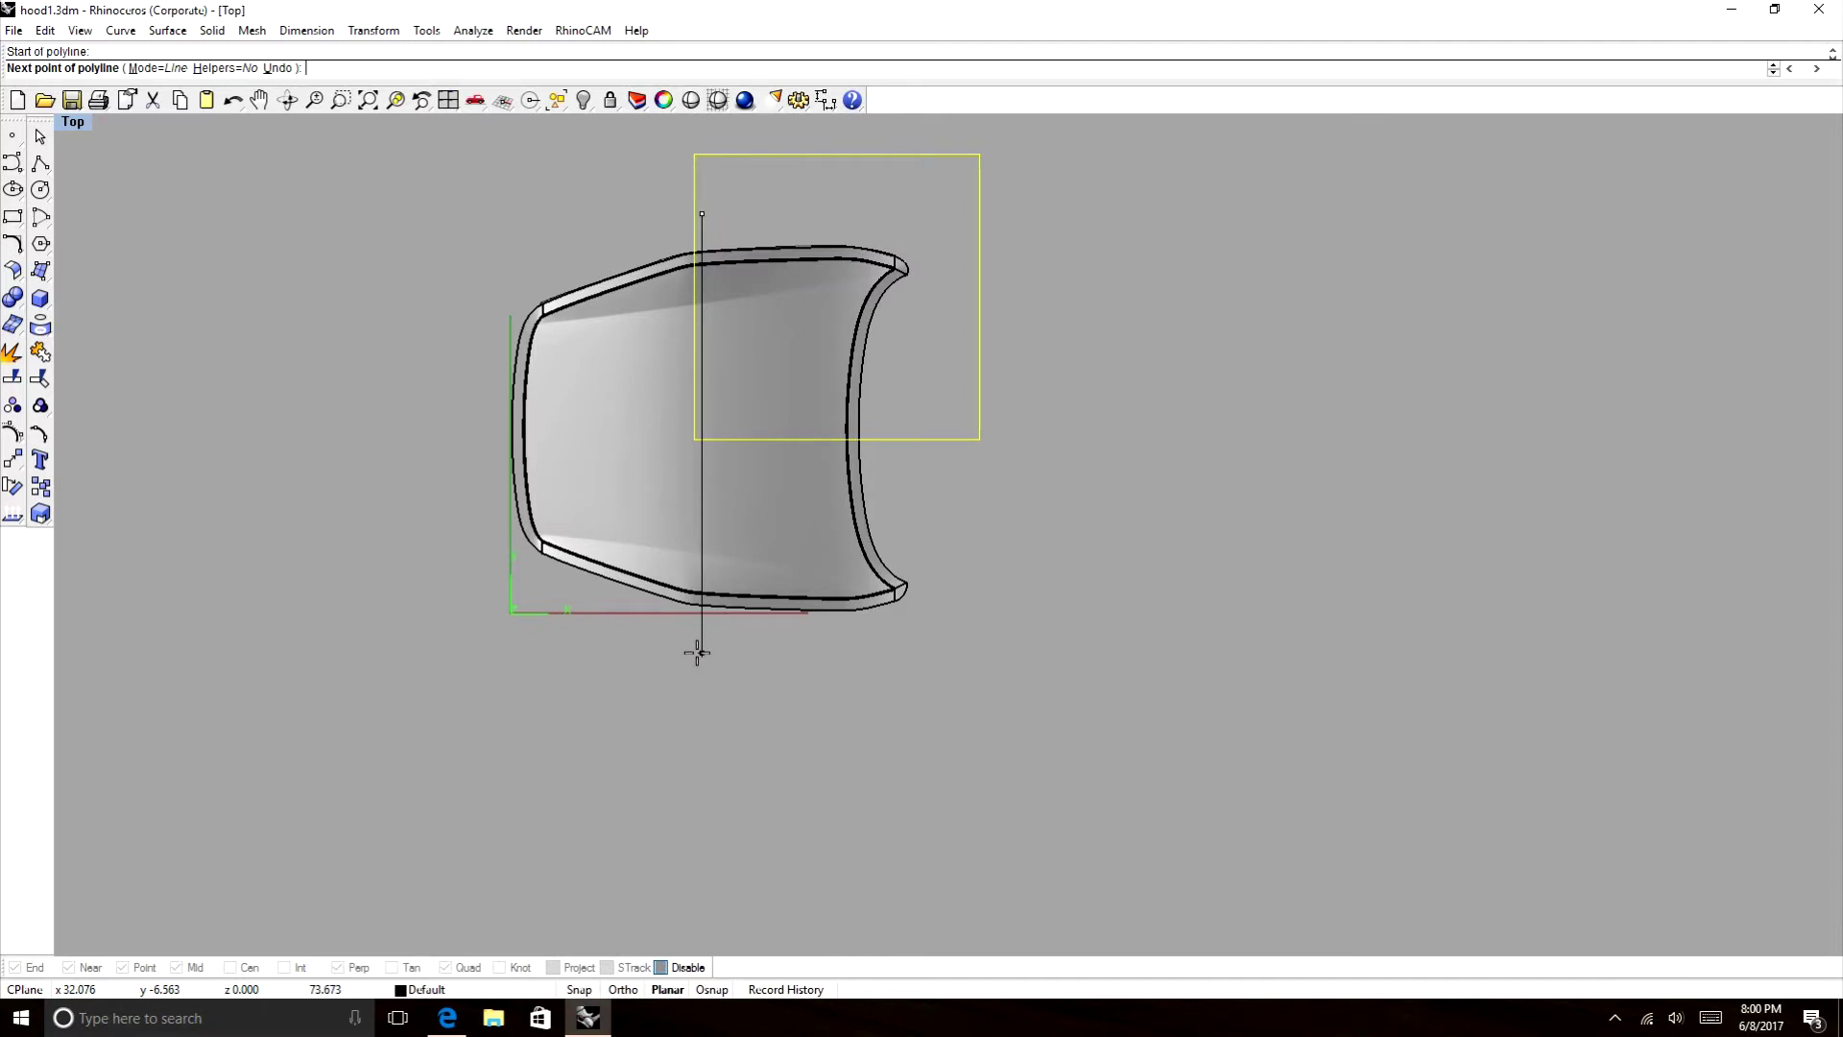
pyautogui.press('Escape')
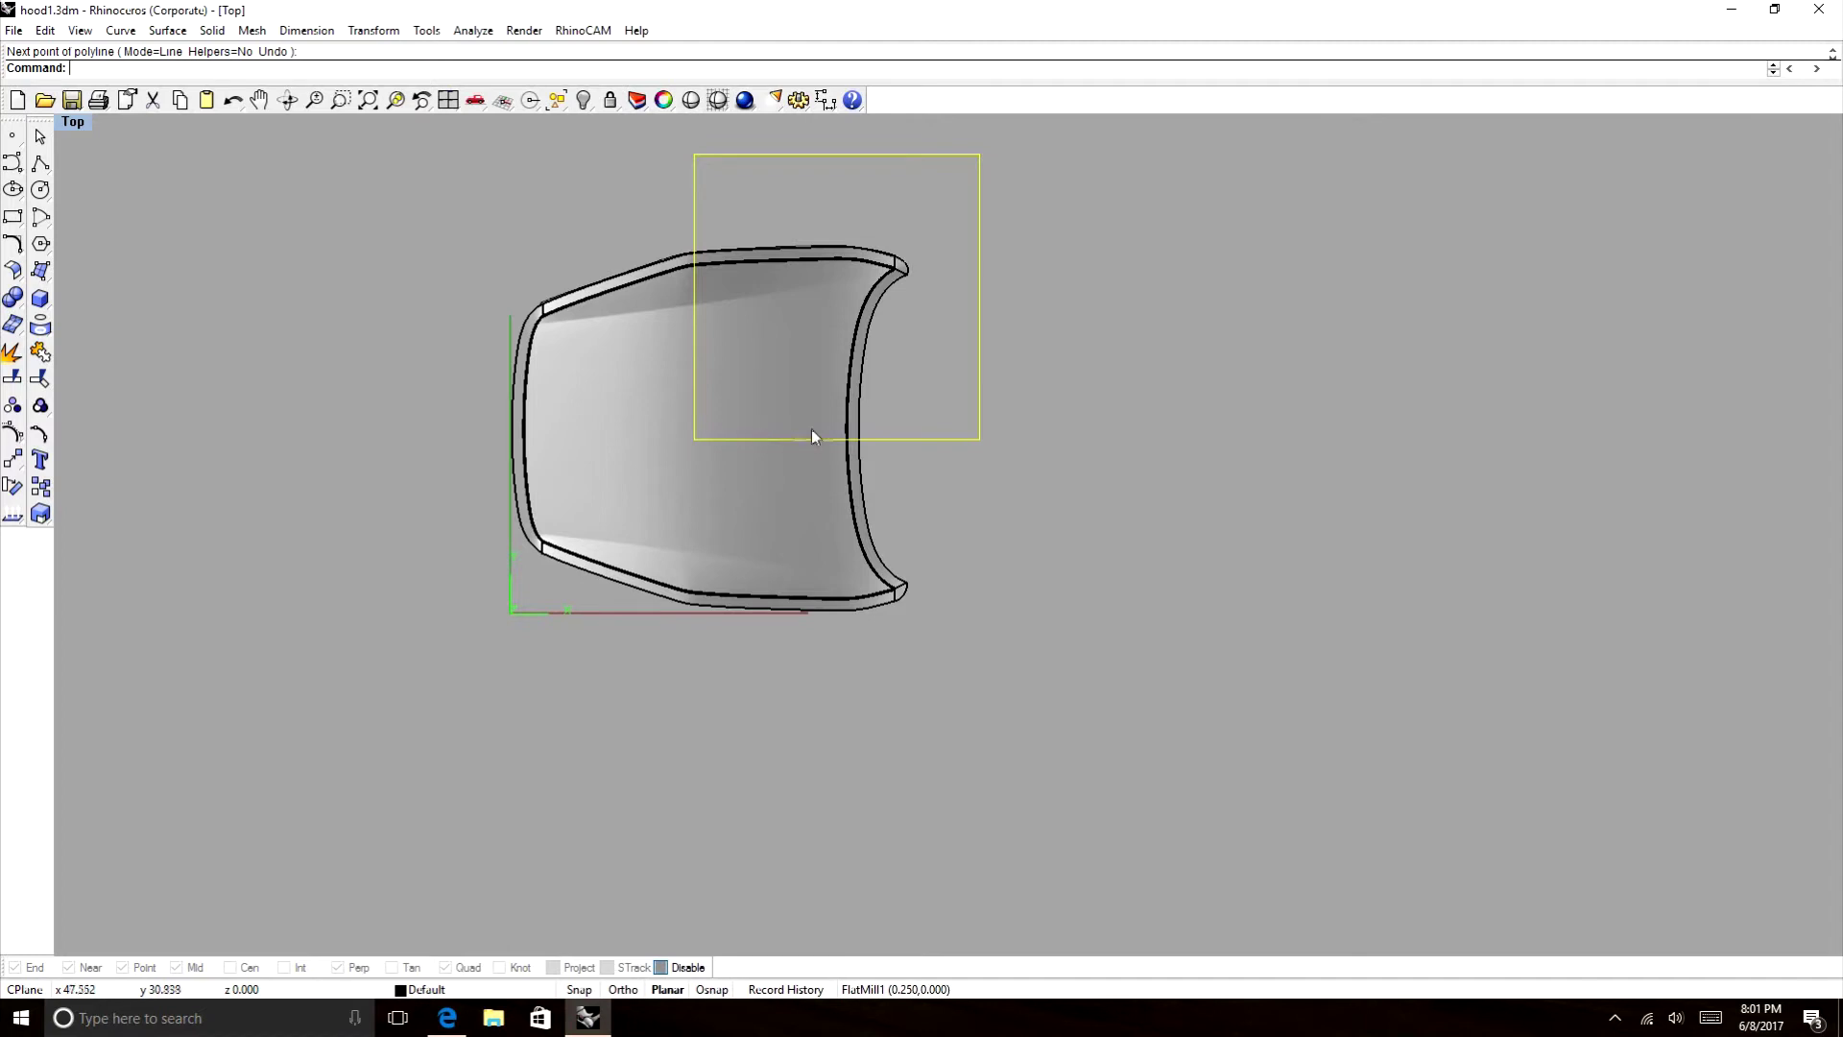
pyautogui.moveTo(885, 441); pyautogui.dragTo(1148, 441)
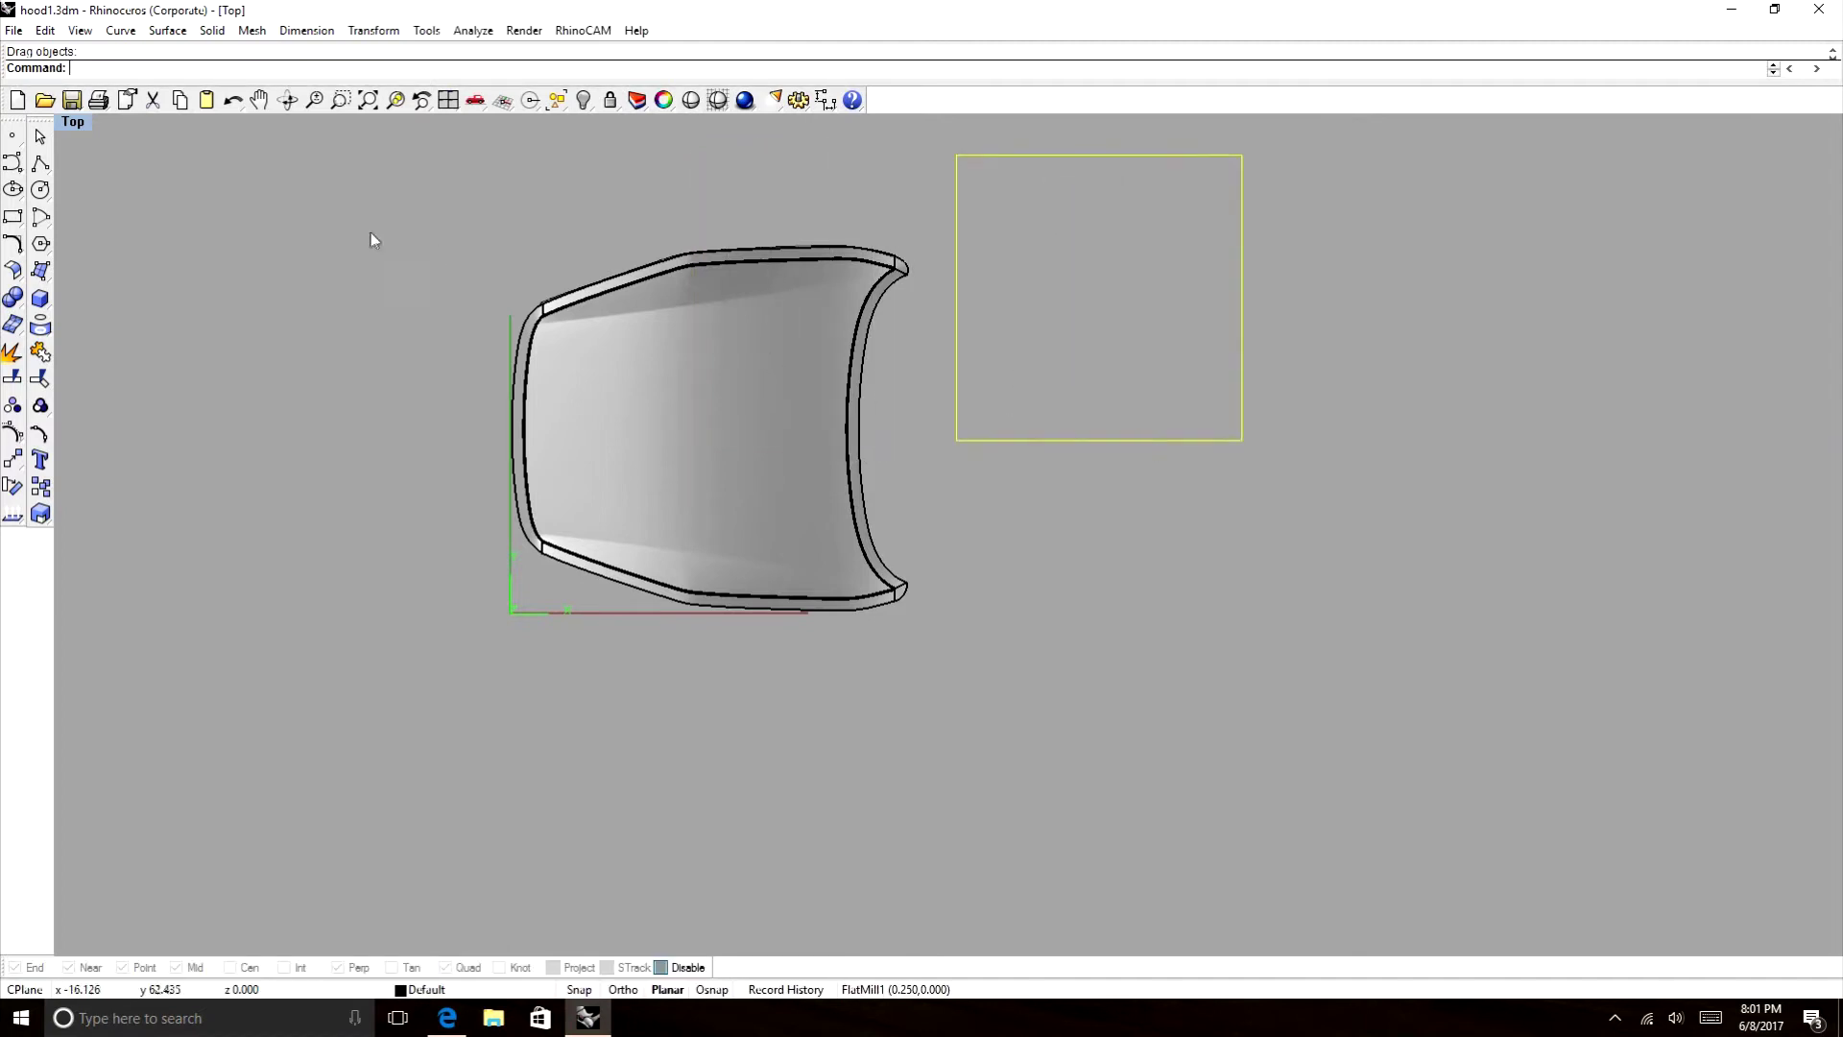
pyautogui.click(106, 188)
# Draw a vertical square-tooth polyline below the square, alternating short horizontal segments with 6-inch vertical segments.
pyautogui.click(40, 163)
pyautogui.click(1045, 533)
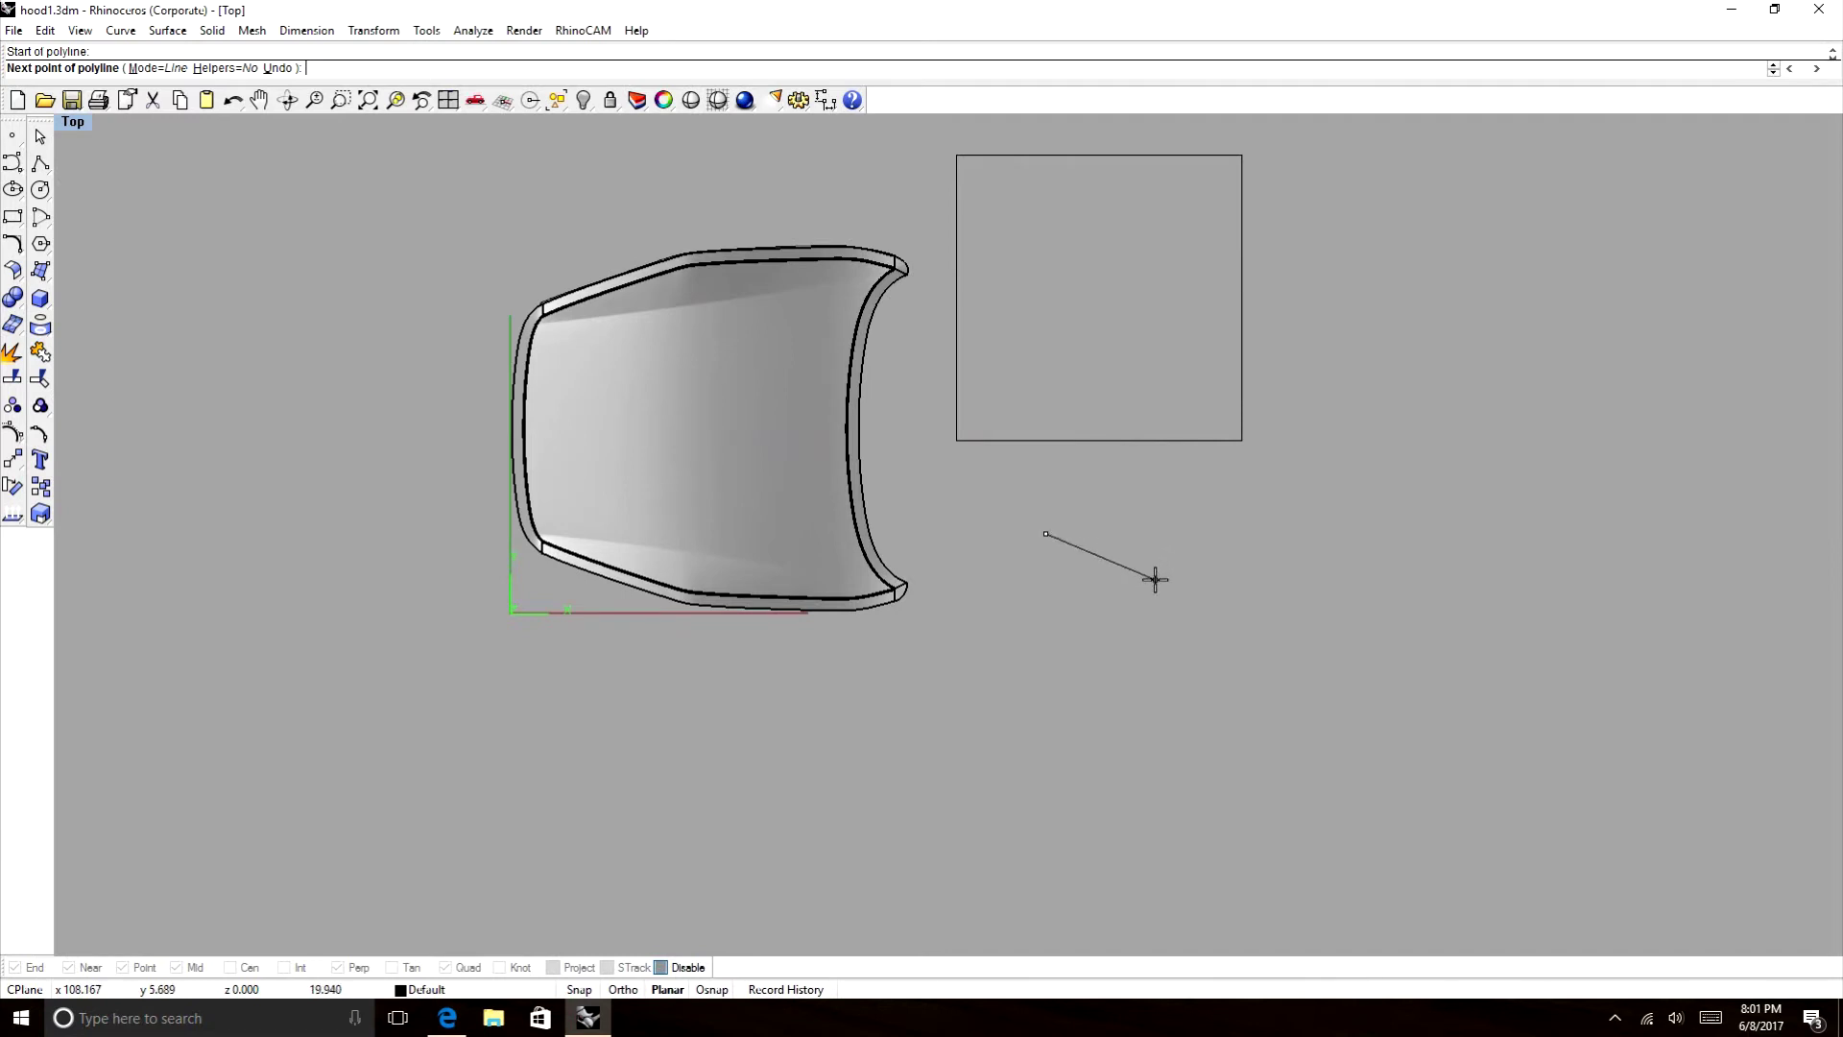
pyautogui.click(1068, 548)
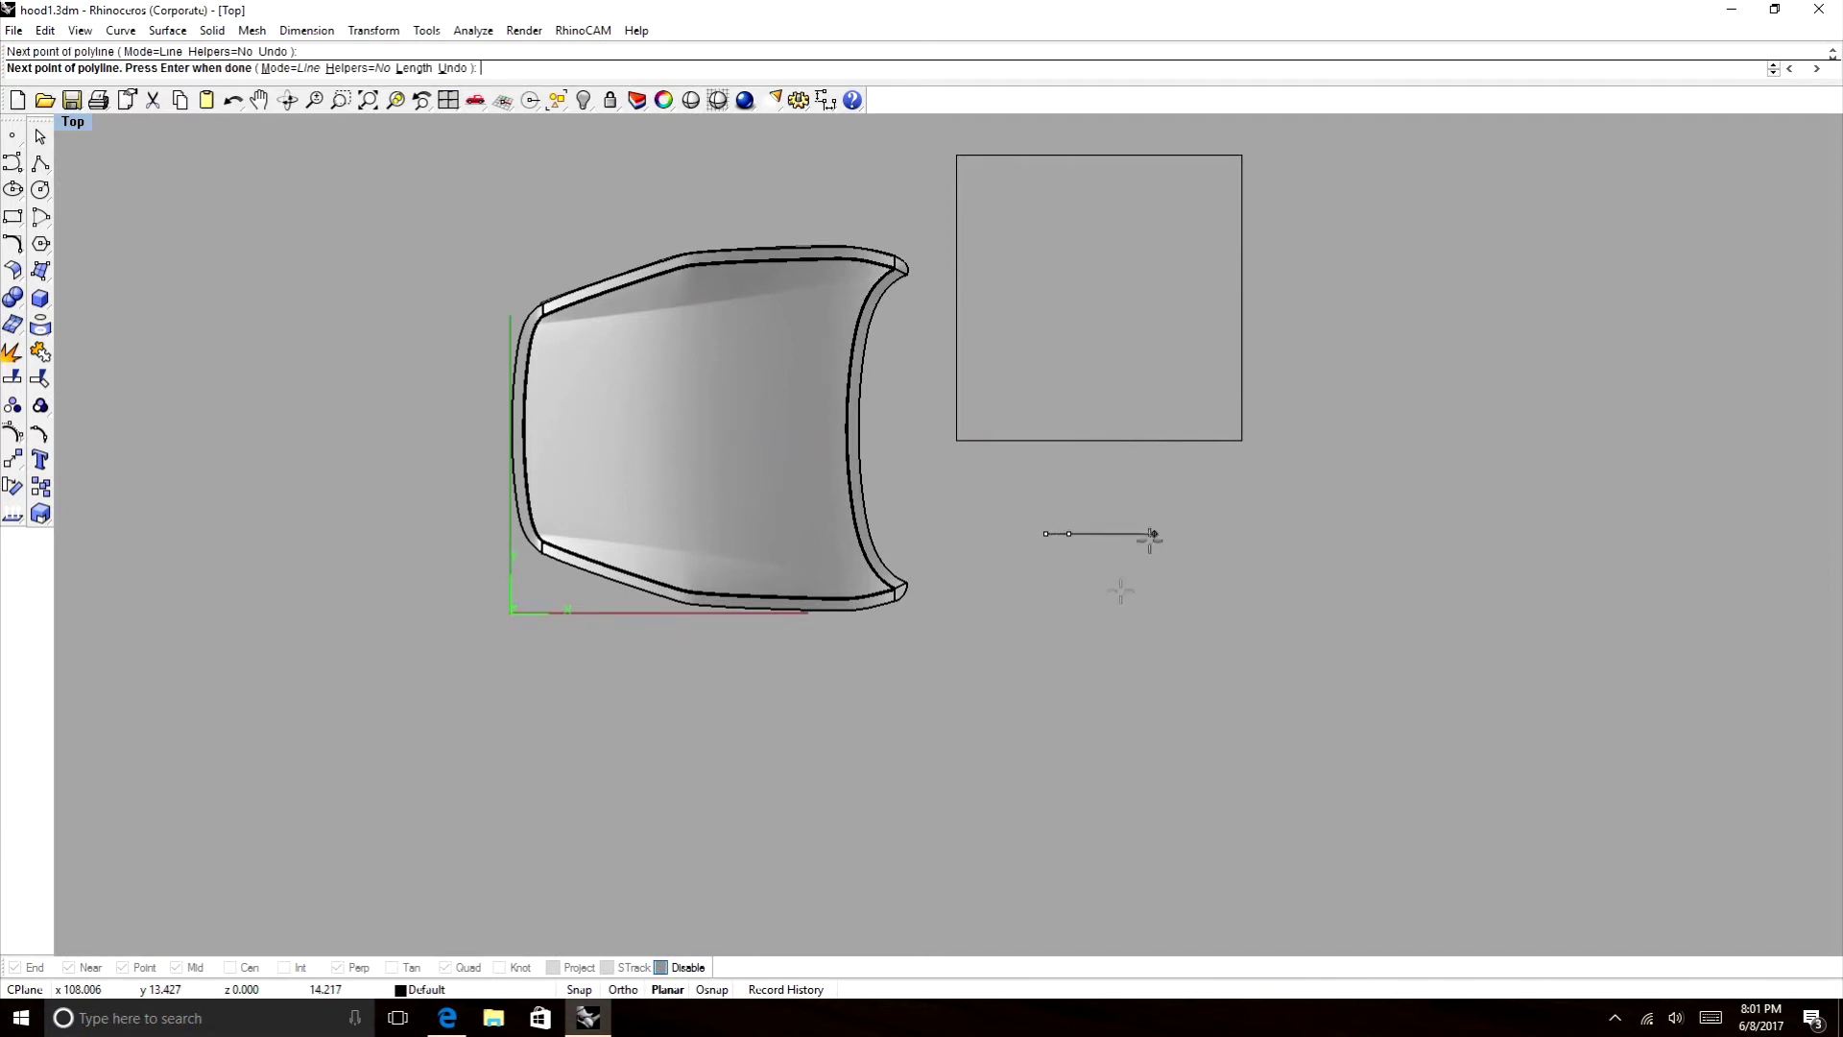
pyautogui.click(1068, 568)
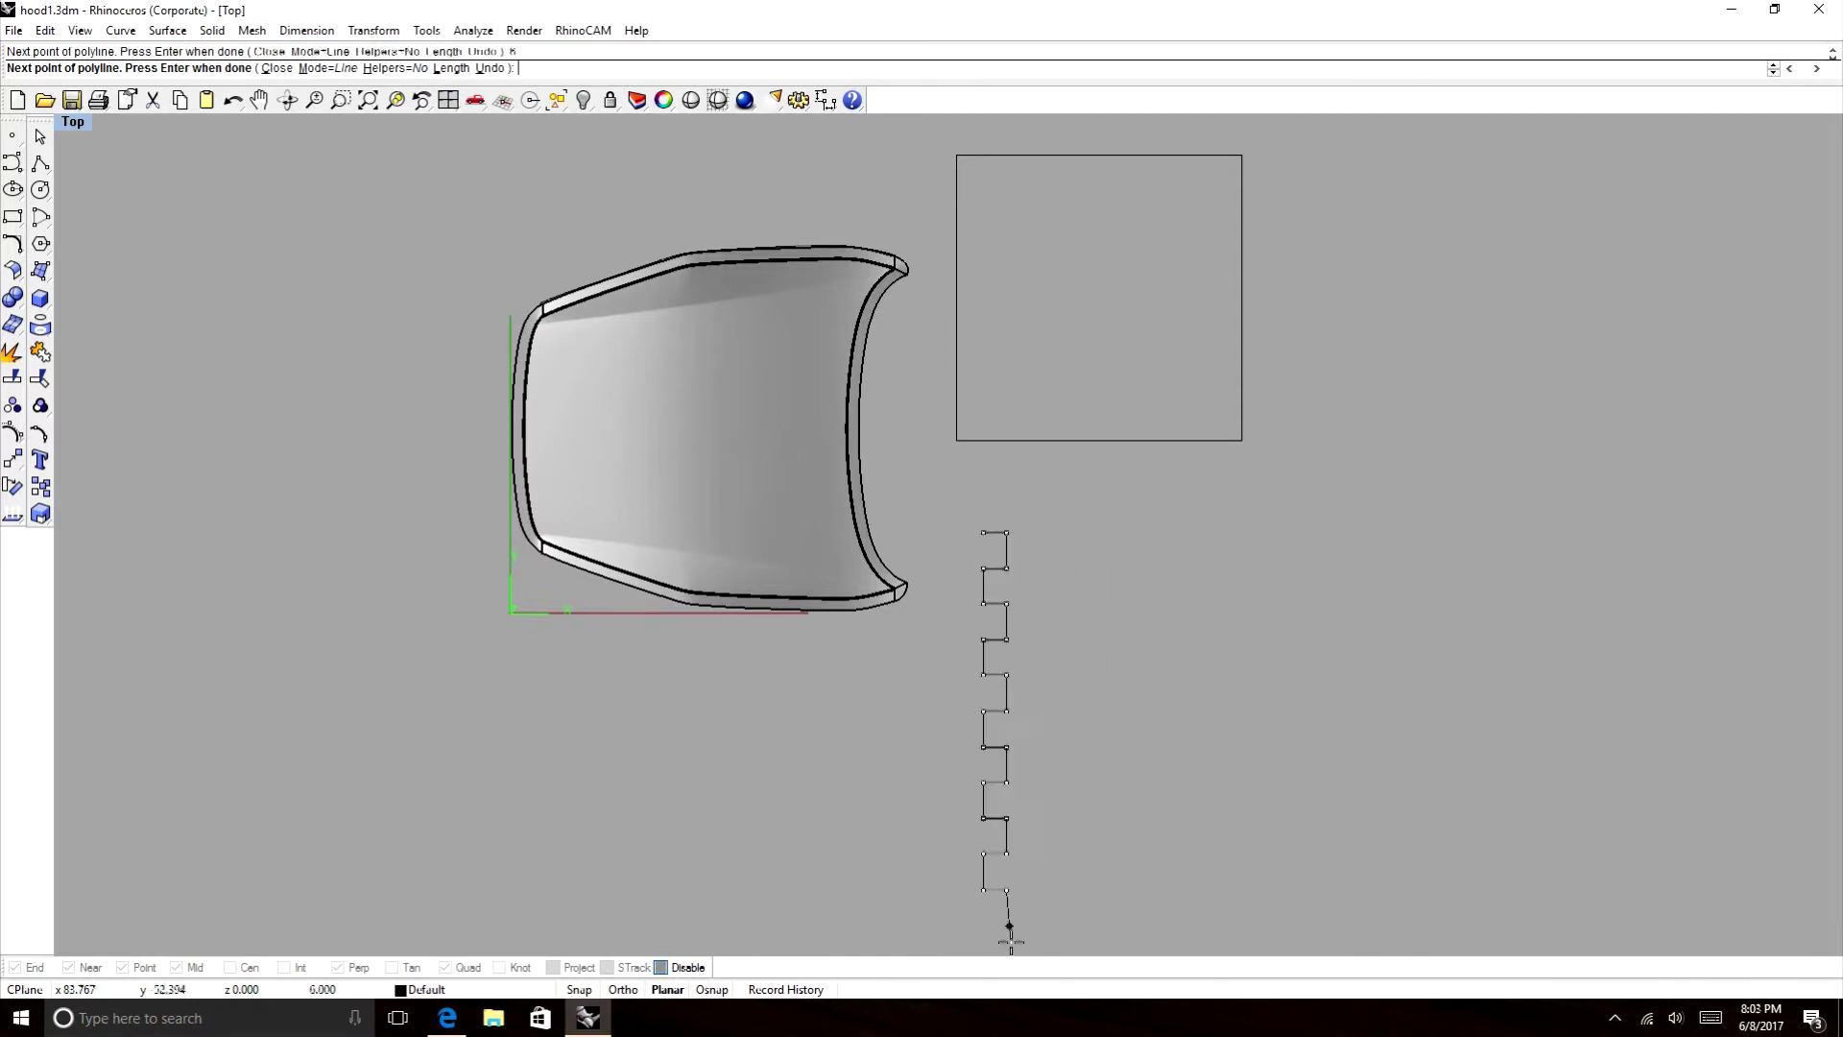
pyautogui.click(1006, 925)
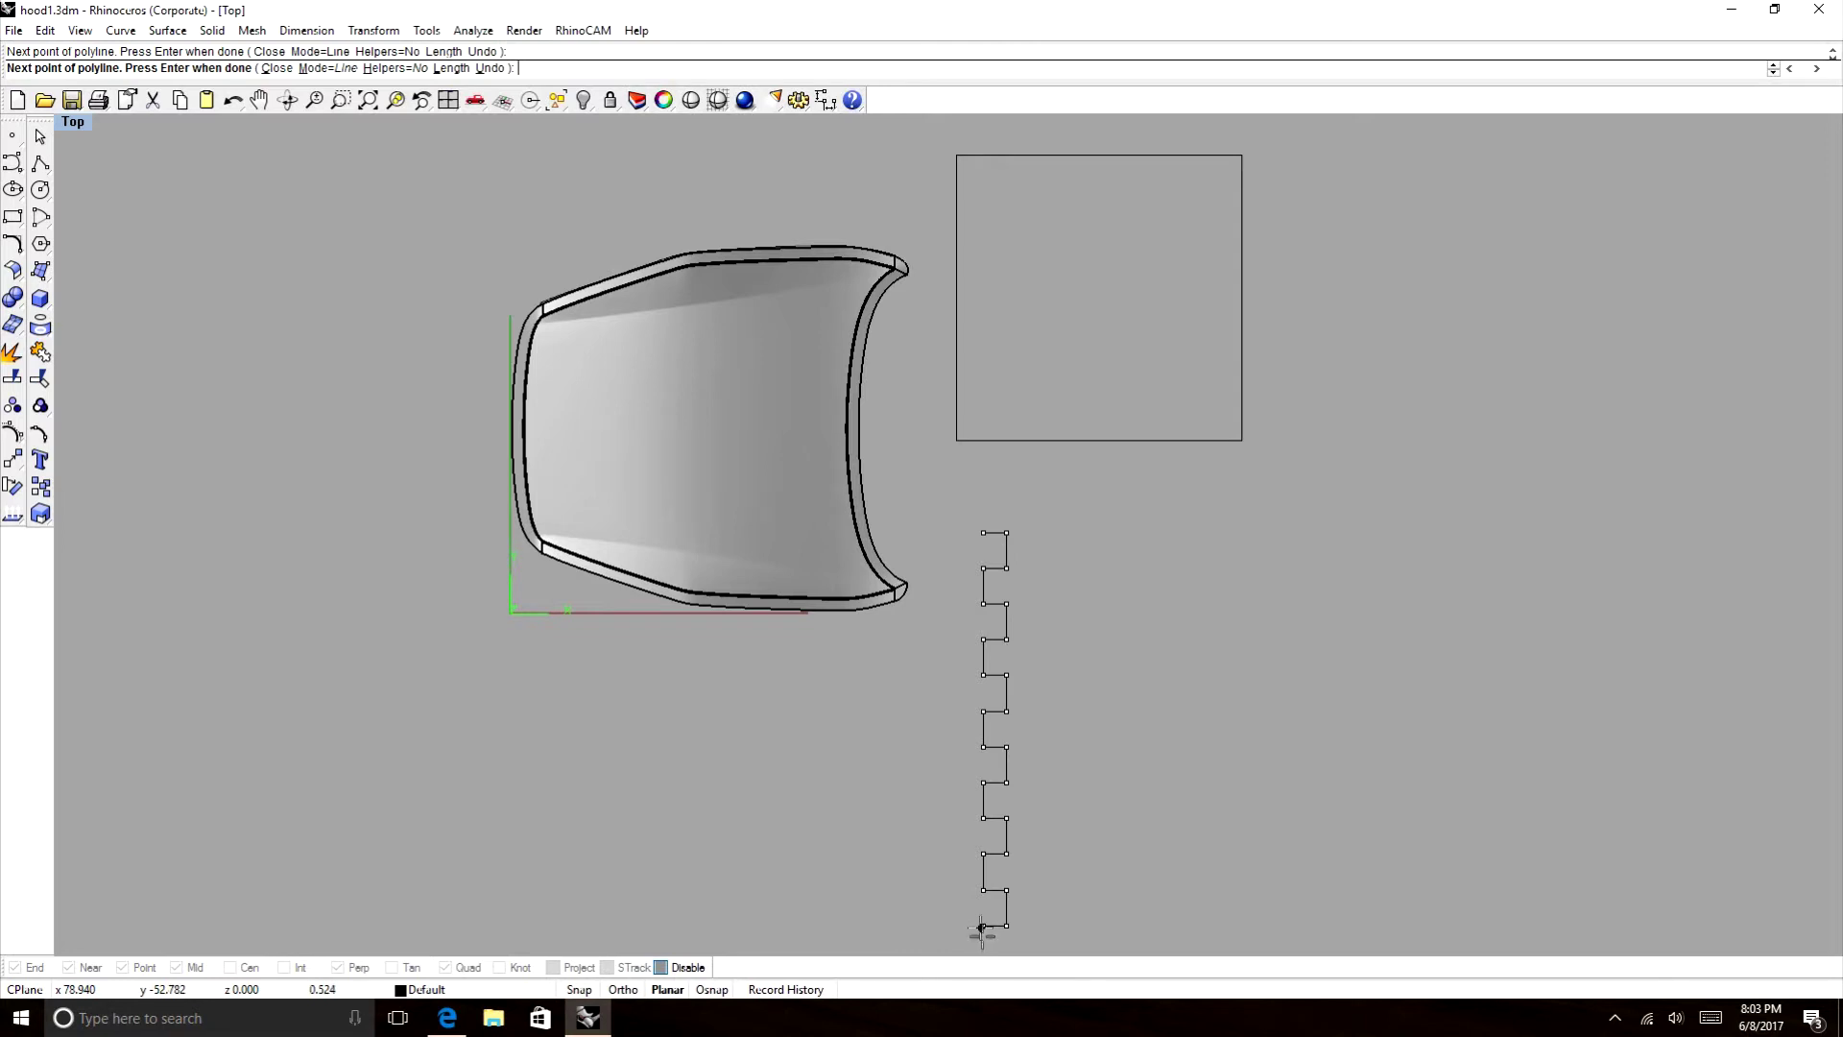
pyautogui.scroll(-1, 979, 912)
pyautogui.scroll(-2, 977, 898)
pyautogui.scroll(4, 971, 912)
pyautogui.write('6')
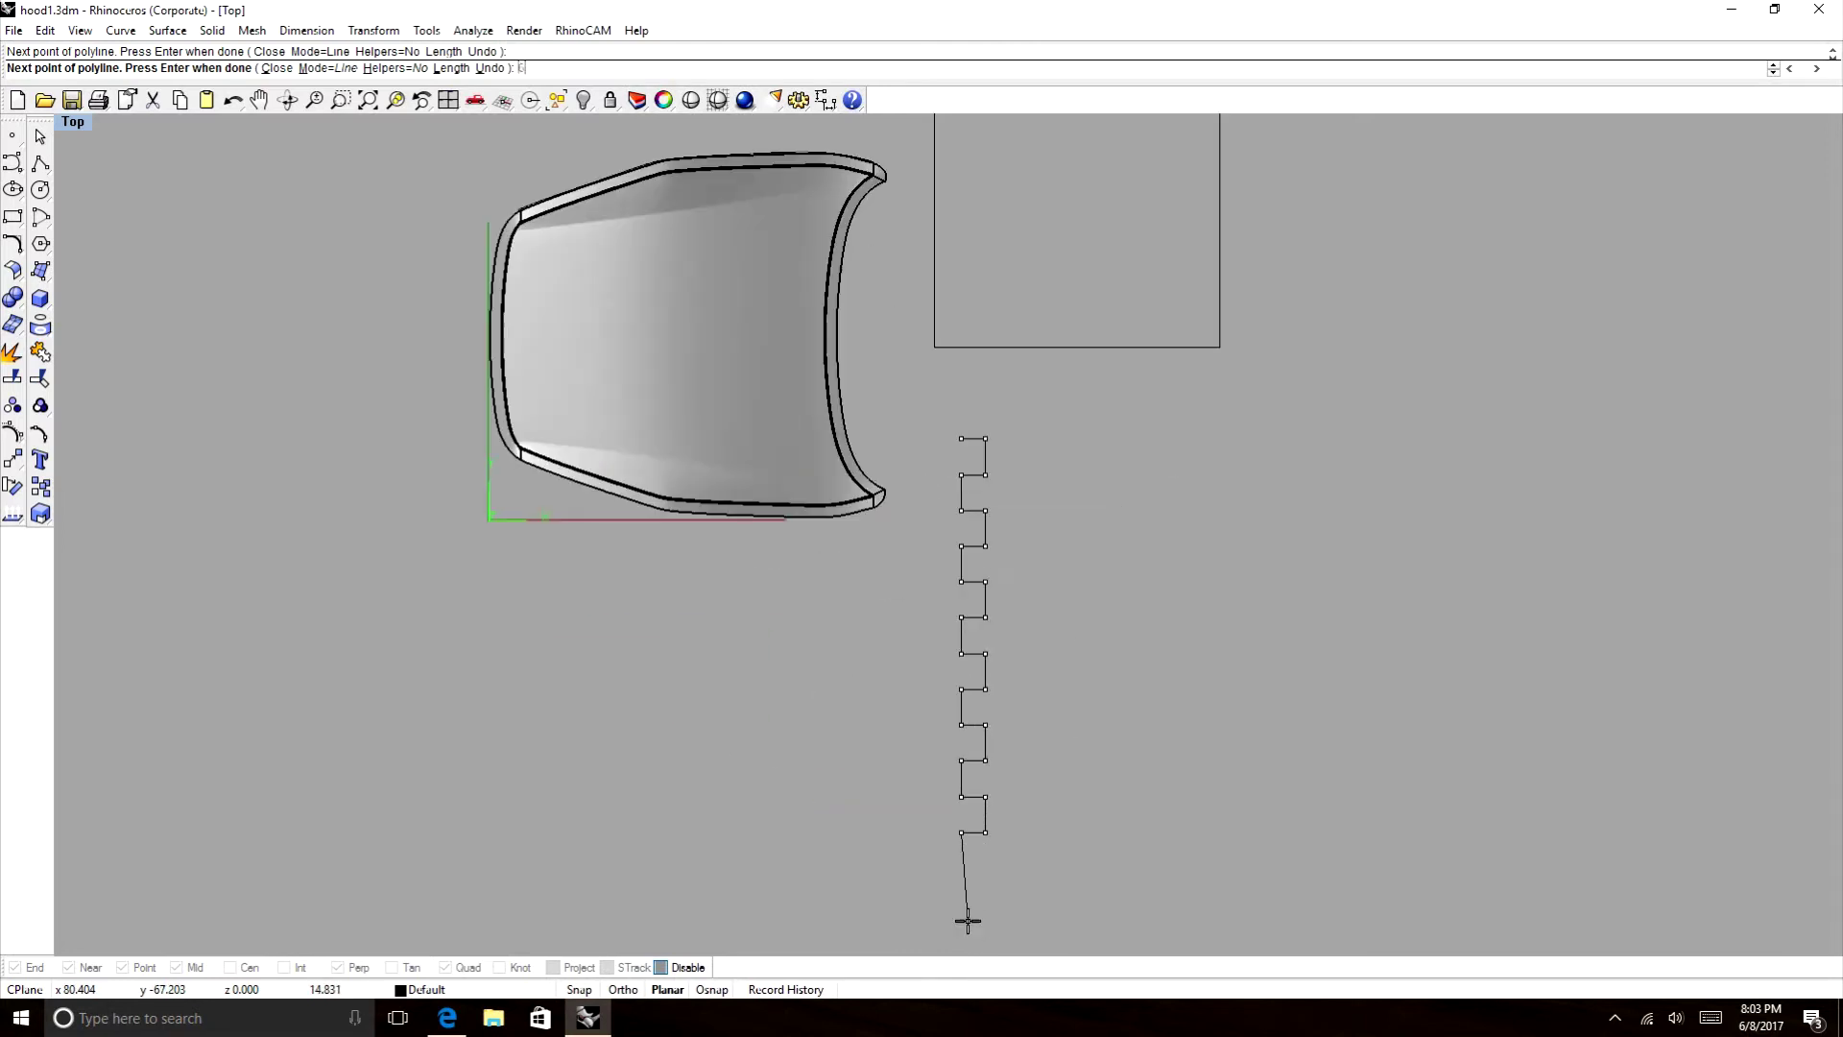
pyautogui.press('Return')
pyautogui.click(966, 921)
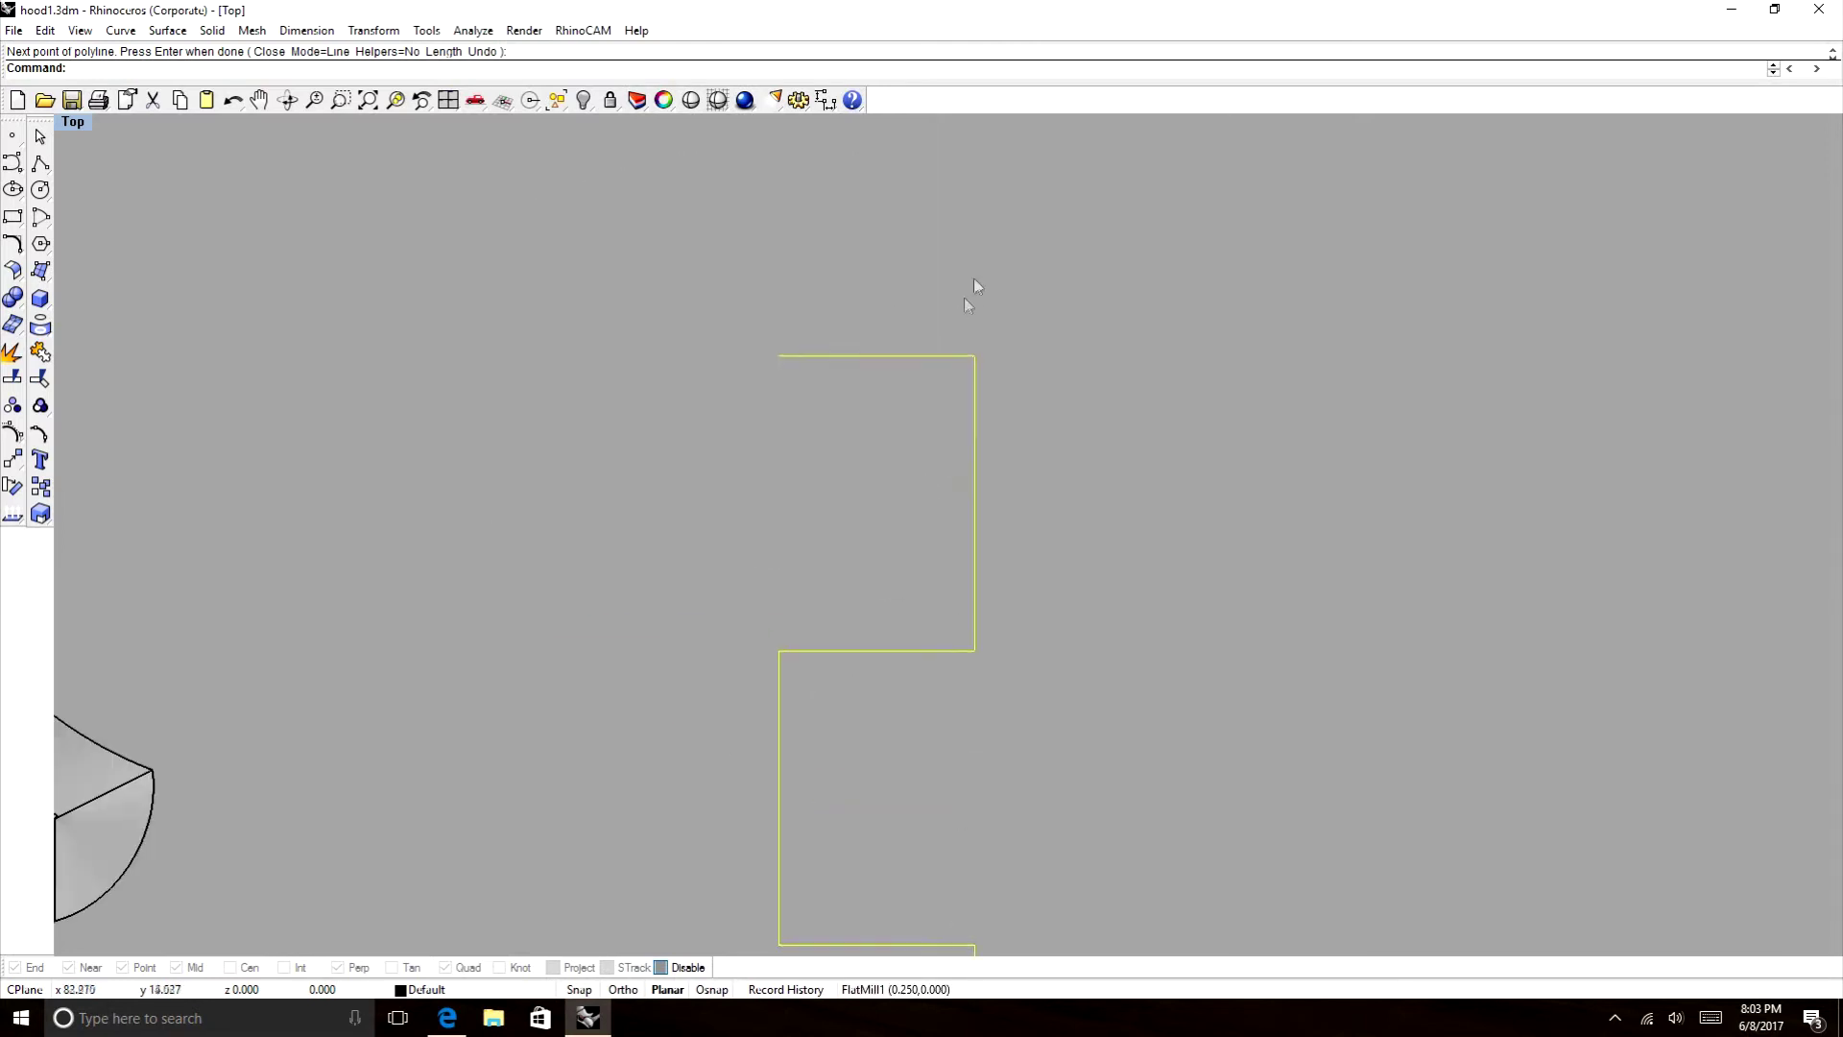
# Fillet the first outer corner at the upper end of the toothed polyline with a 0.5 radius.
pyautogui.scroll(-4, 983, 271)
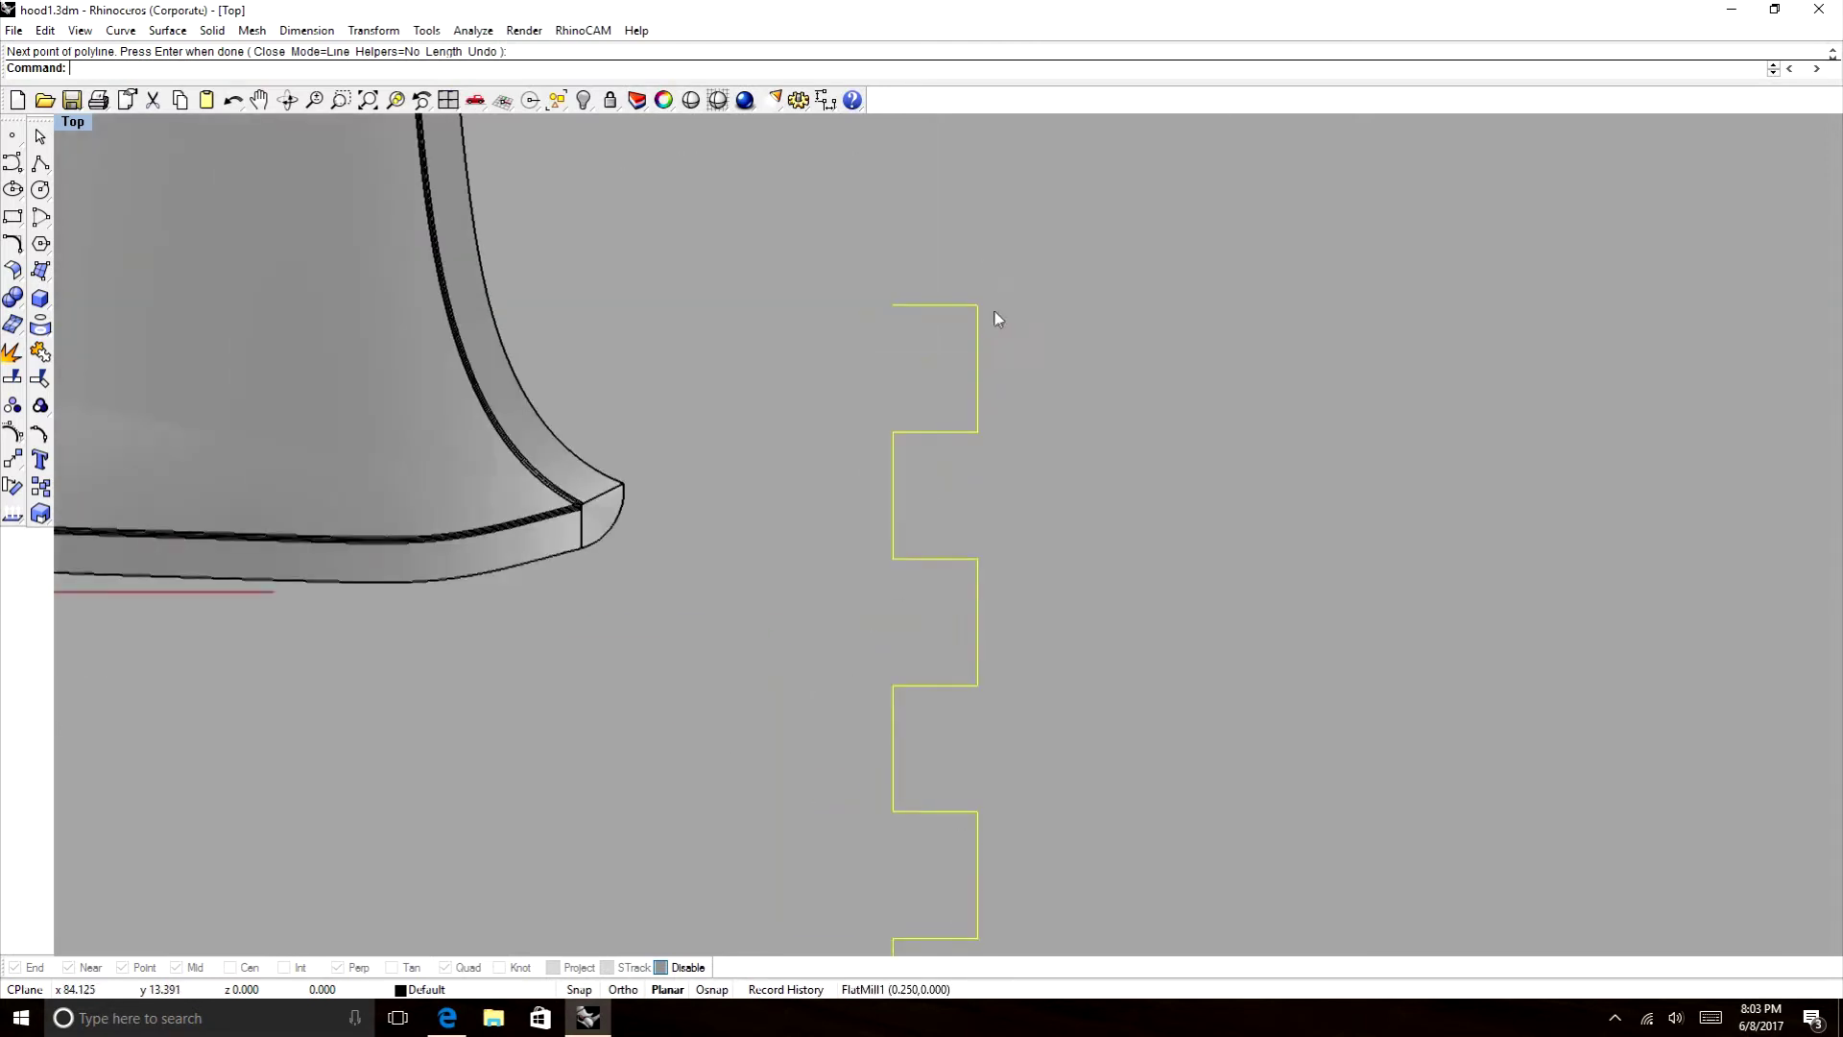
pyautogui.scroll(3, 995, 313)
pyautogui.click(1065, 236)
pyautogui.click(960, 305)
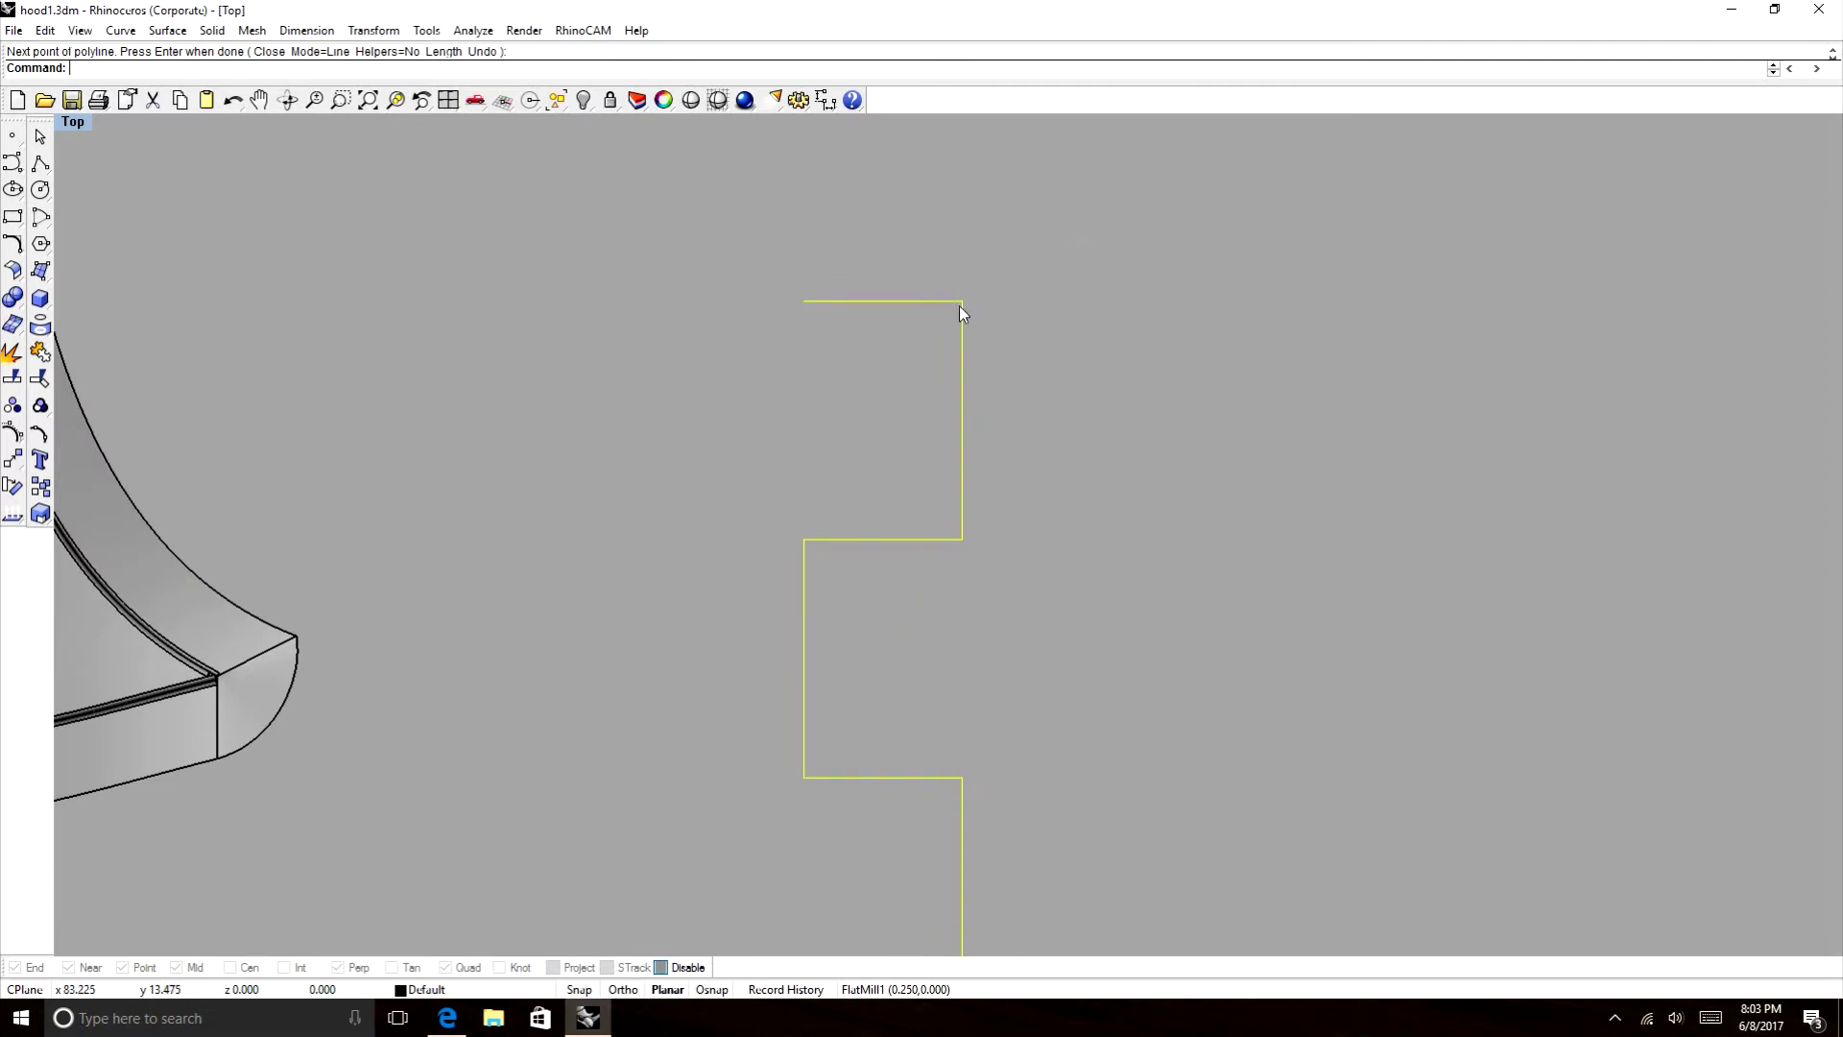
pyautogui.click(1069, 294)
pyautogui.write('fillet')
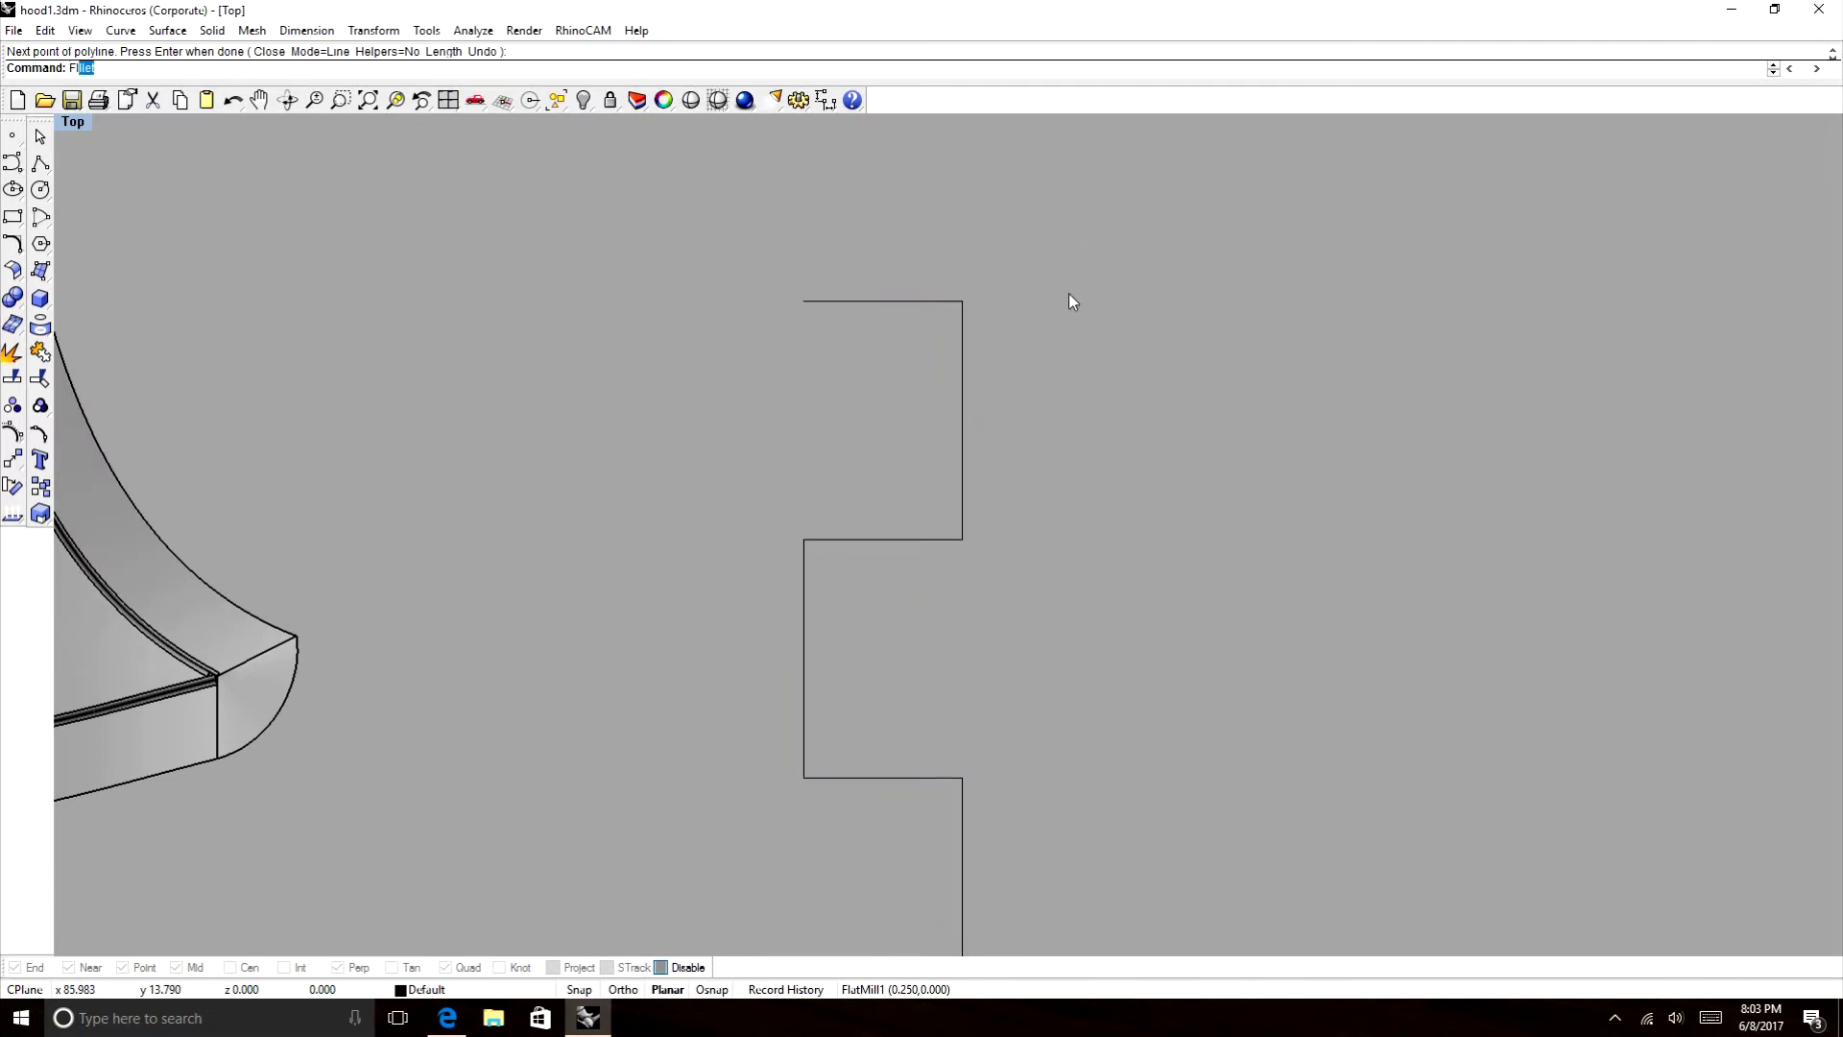
pyautogui.press('Return')
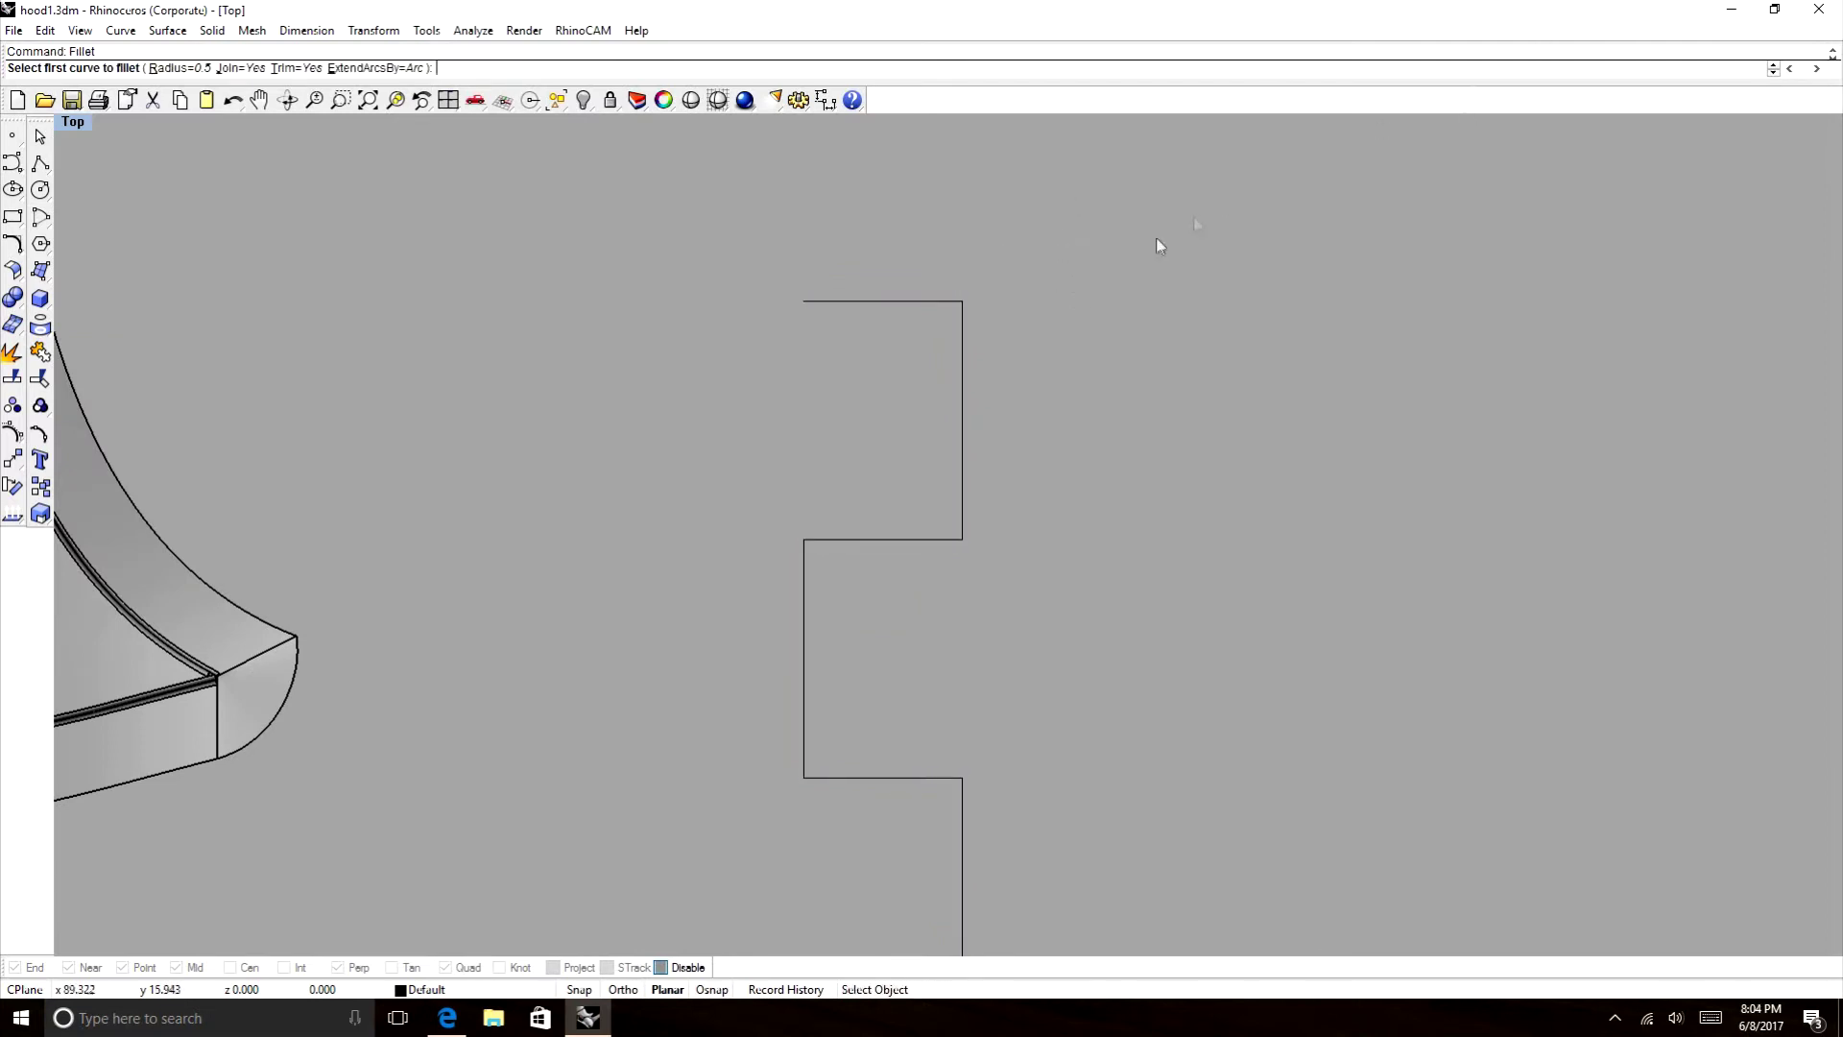
pyautogui.click(958, 303)
pyautogui.click(960, 311)
pyautogui.scroll(-8, 1045, 261)
pyautogui.scroll(2, 998, 351)
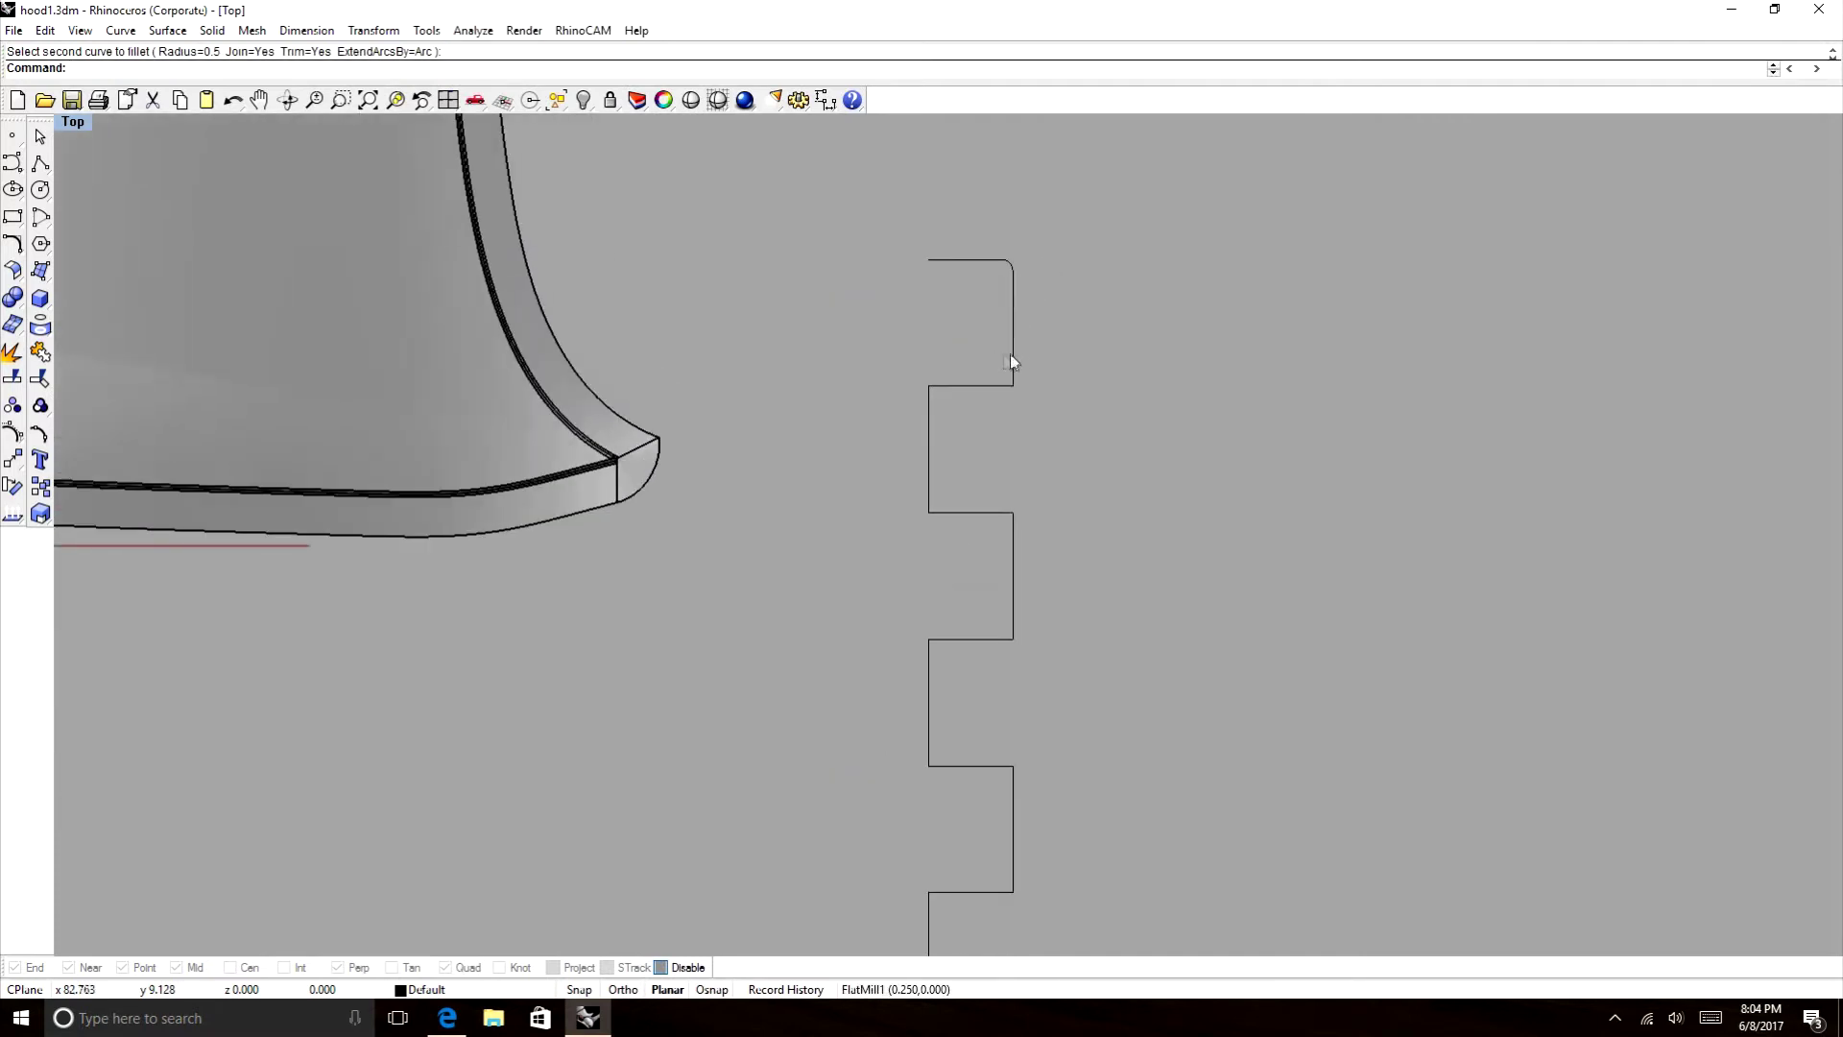
# Fillet the next three corners down the toothed polyline with a 0.5 radius.
pyautogui.rightClick(1012, 360)
pyautogui.click(1013, 371)
pyautogui.click(994, 386)
pyautogui.rightClick(958, 389)
pyautogui.click(943, 387)
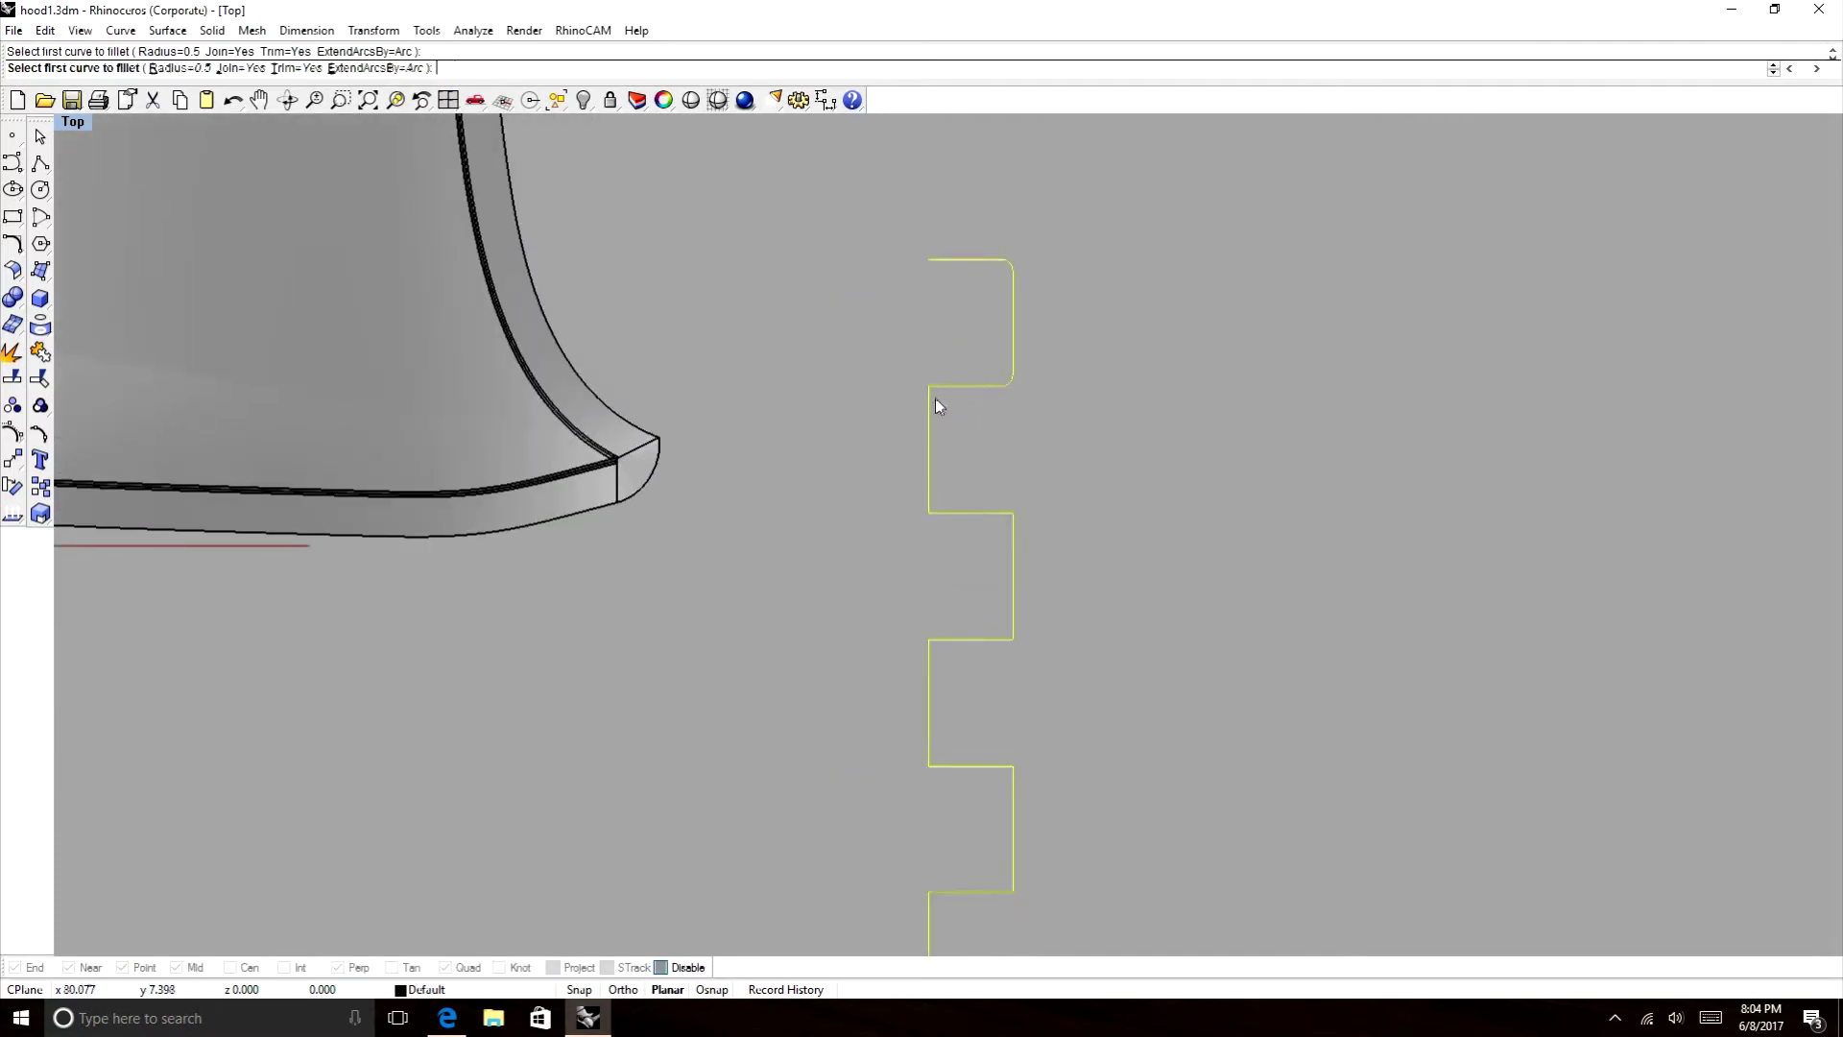
pyautogui.click(930, 397)
pyautogui.press('Return')
pyautogui.click(929, 501)
pyautogui.click(942, 515)
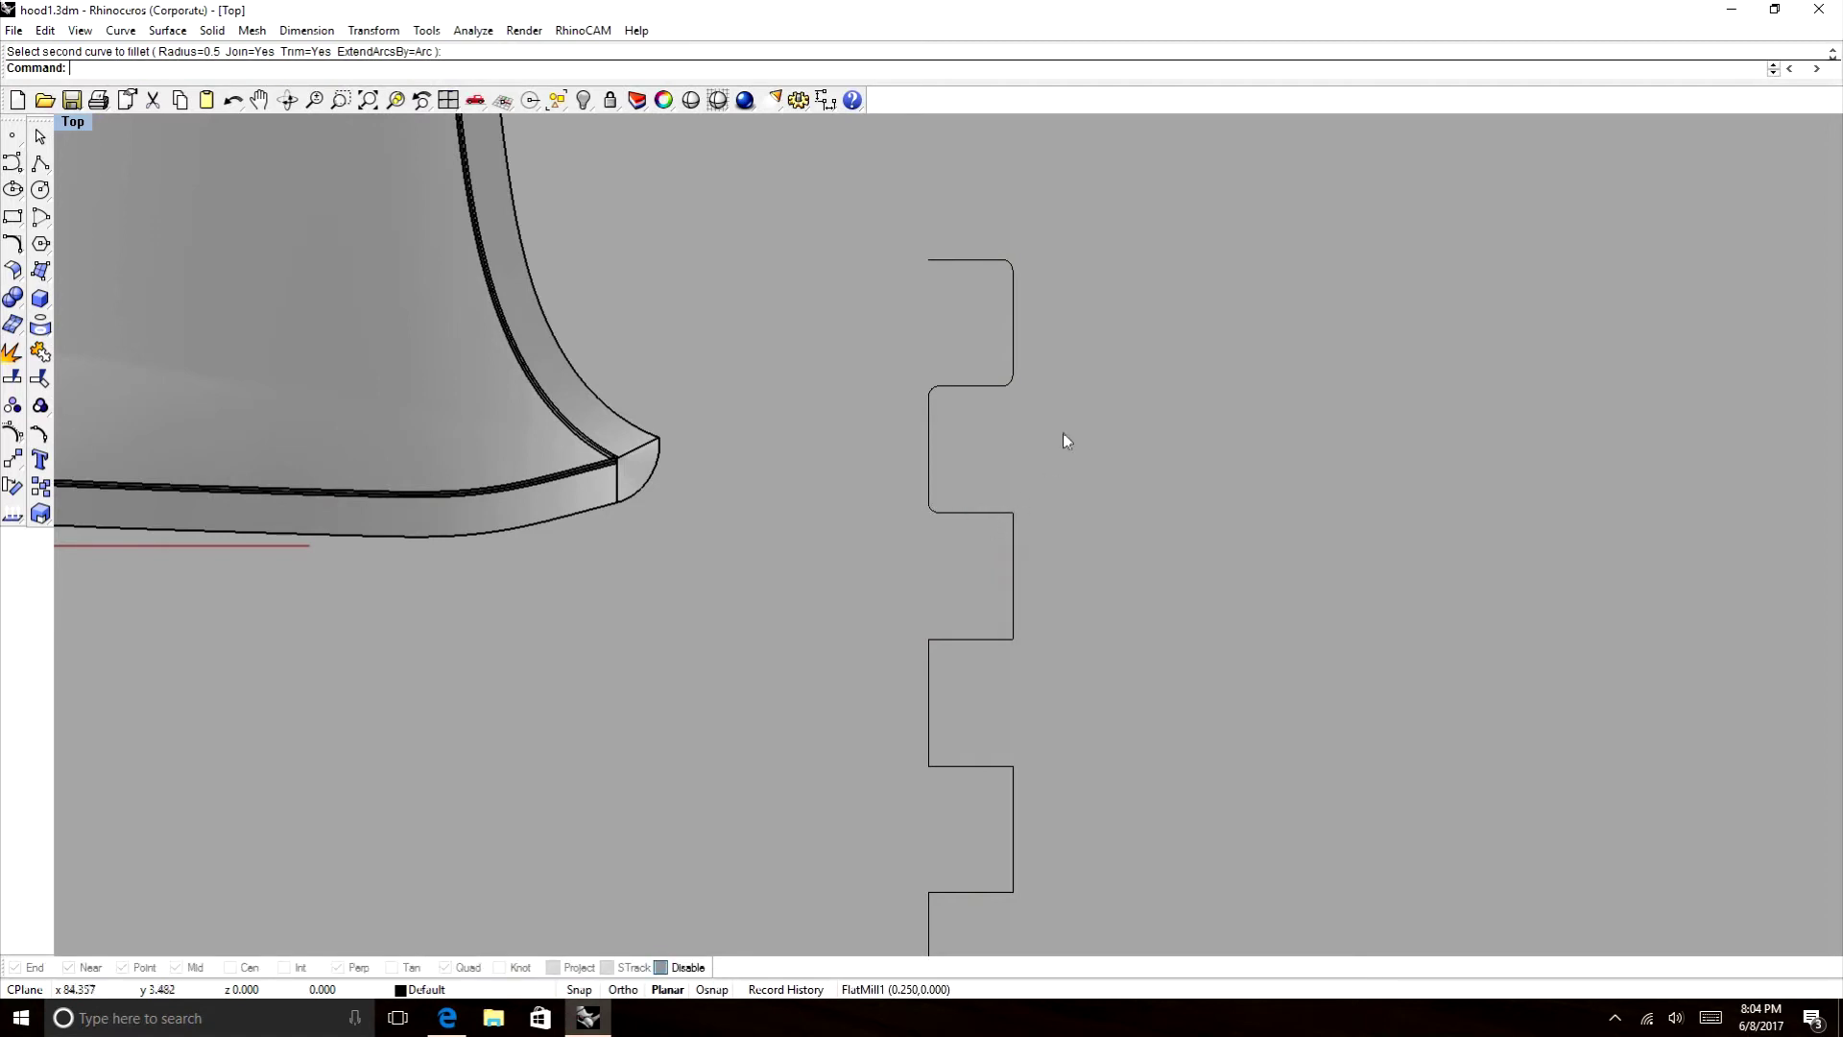
pyautogui.scroll(-2, 1061, 442)
pyautogui.scroll(3, 1044, 477)
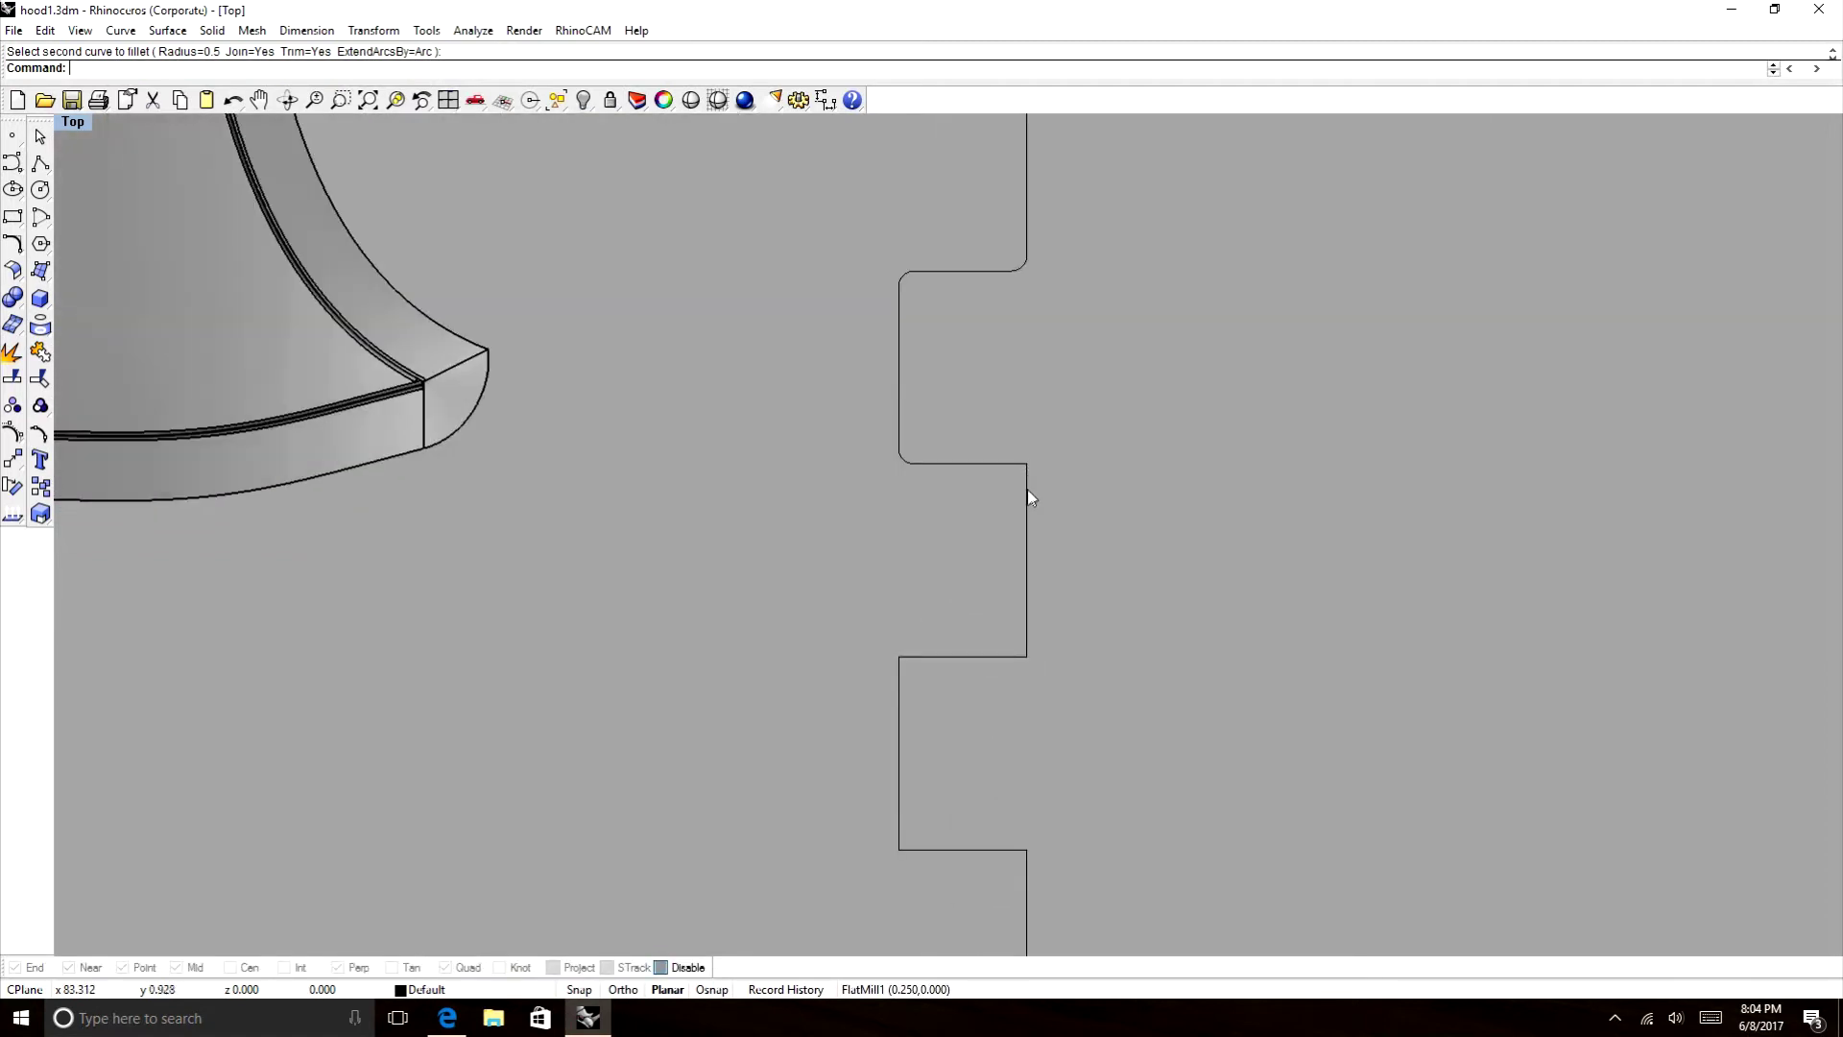
# Fillet the next corners down the upper half of the toothed polyline with a 0.5 radius.
pyautogui.press('Return')
pyautogui.scroll(-3, 1091, 378)
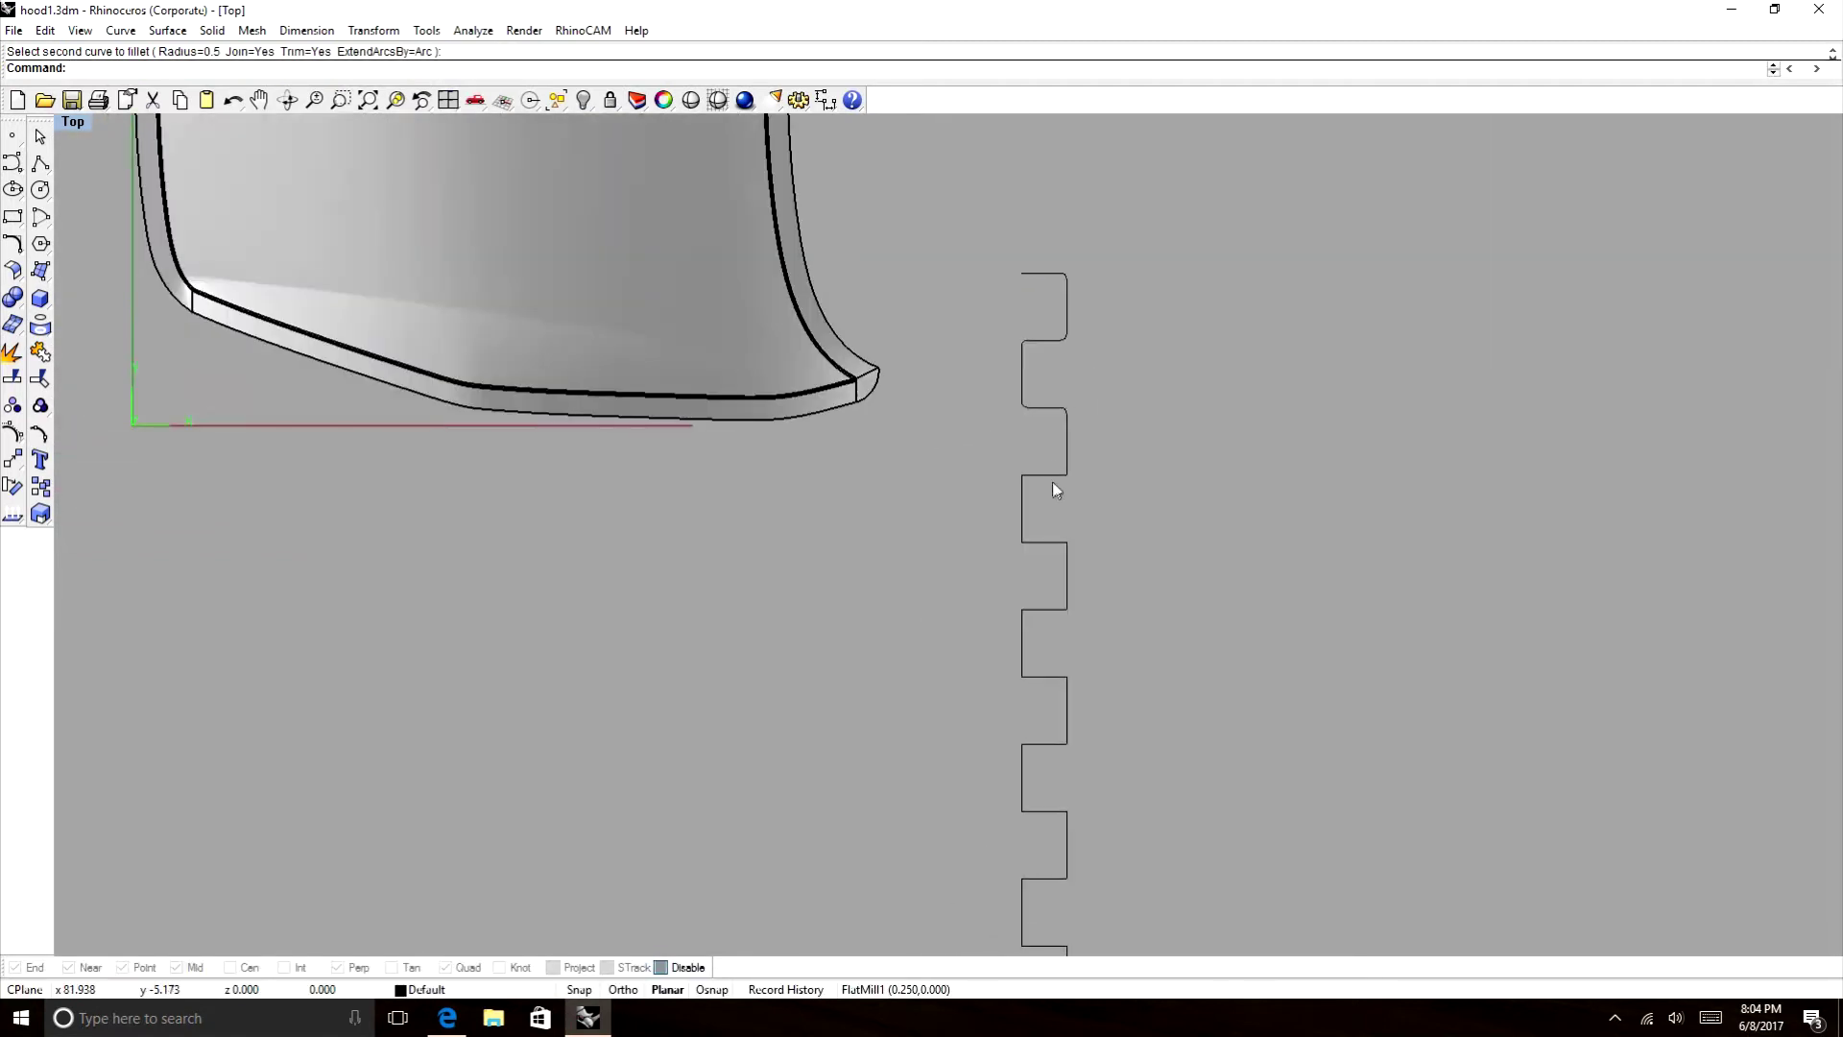
pyautogui.scroll(3, 1053, 489)
pyautogui.click(1095, 452)
pyautogui.click(1067, 462)
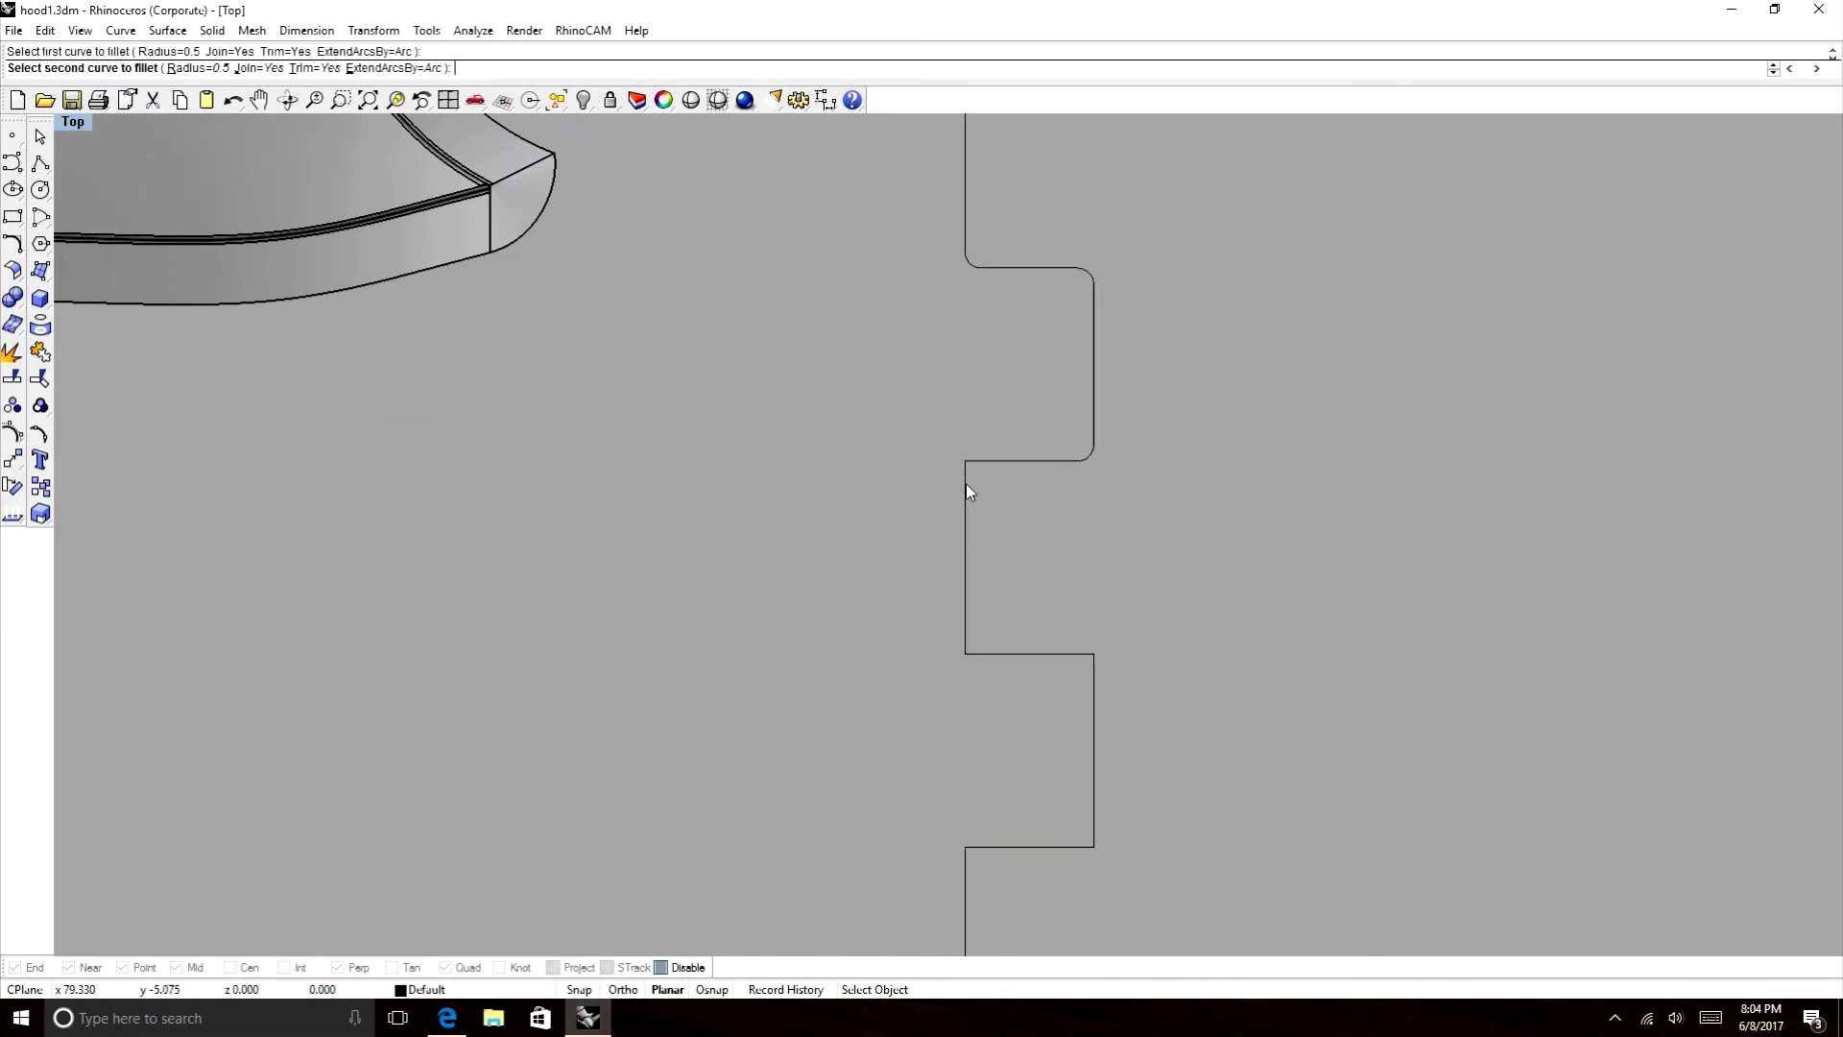
pyautogui.scroll(-3, 1005, 403)
pyautogui.press('Return')
pyautogui.click(994, 510)
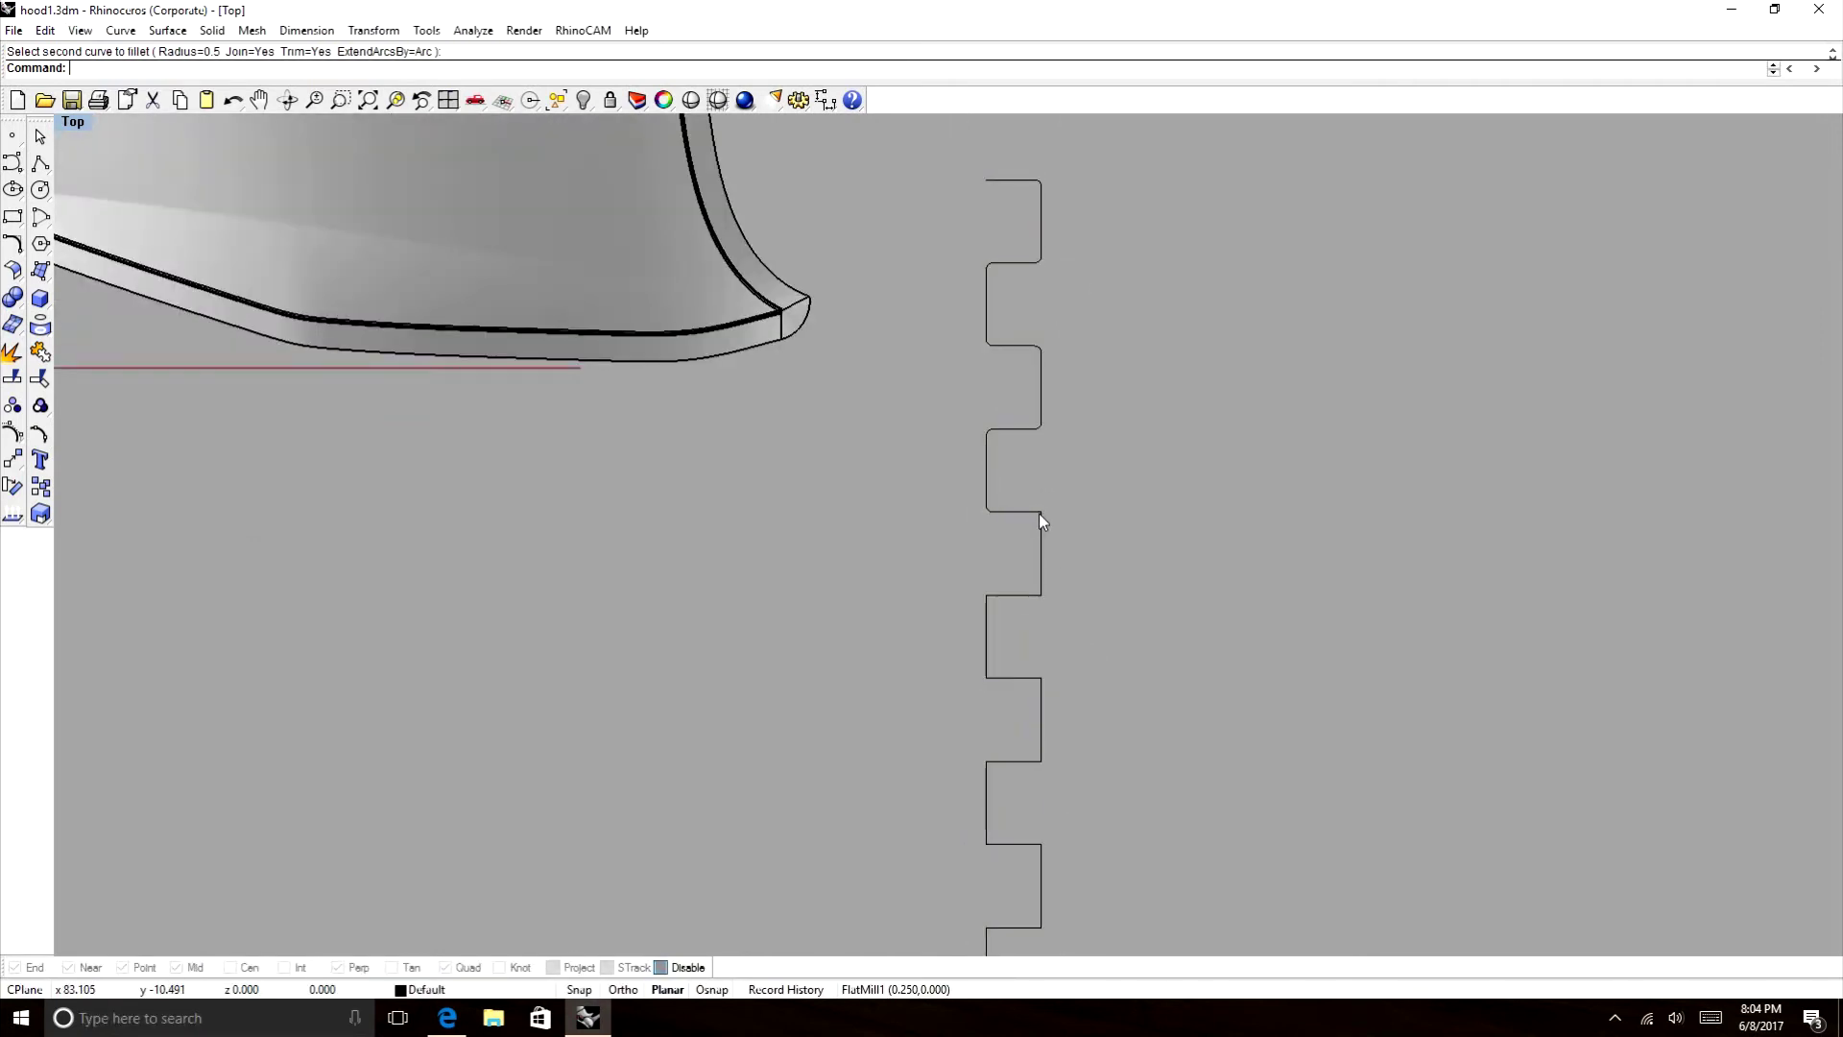
pyautogui.click(1039, 522)
pyautogui.press('Return')
pyautogui.scroll(-2, 1087, 464)
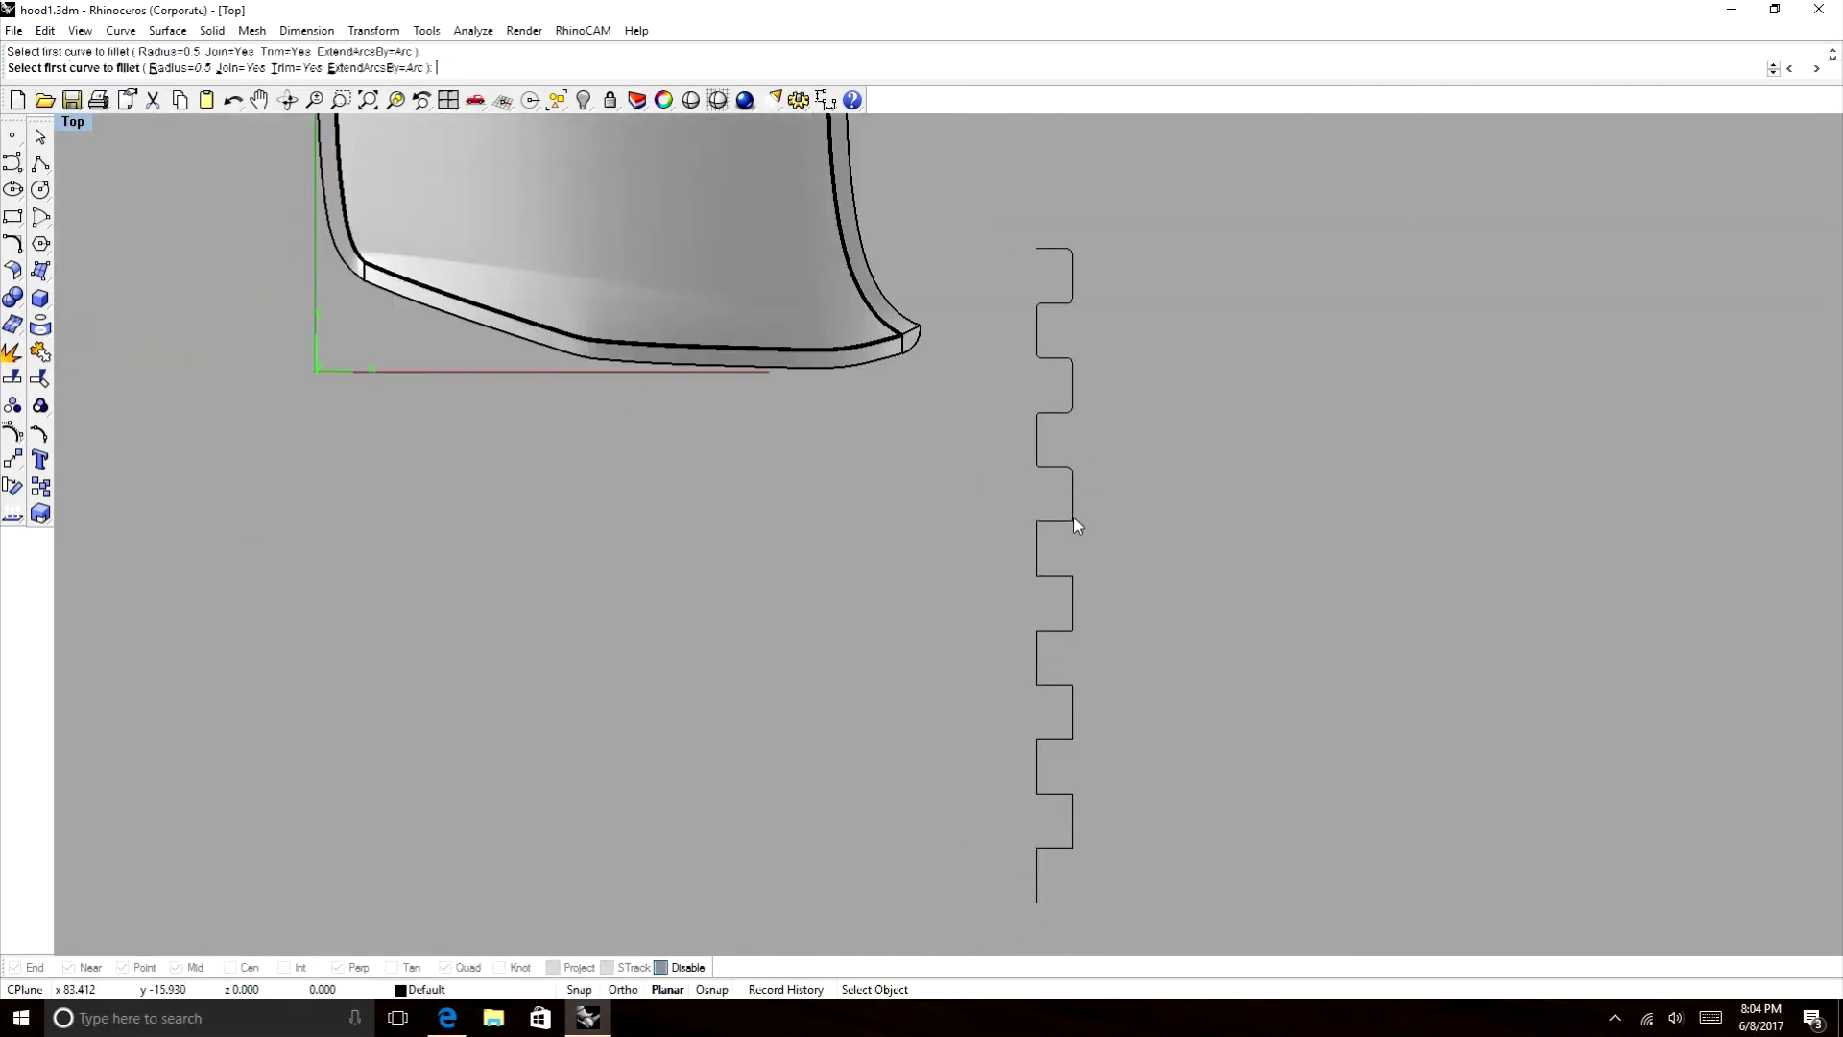
pyautogui.click(1064, 577)
pyautogui.click(1073, 585)
# Fillet the corners just below the middle of the toothed polyline with a 0.5 radius.
pyautogui.scroll(-6, 1093, 514)
pyautogui.scroll(8, 1086, 556)
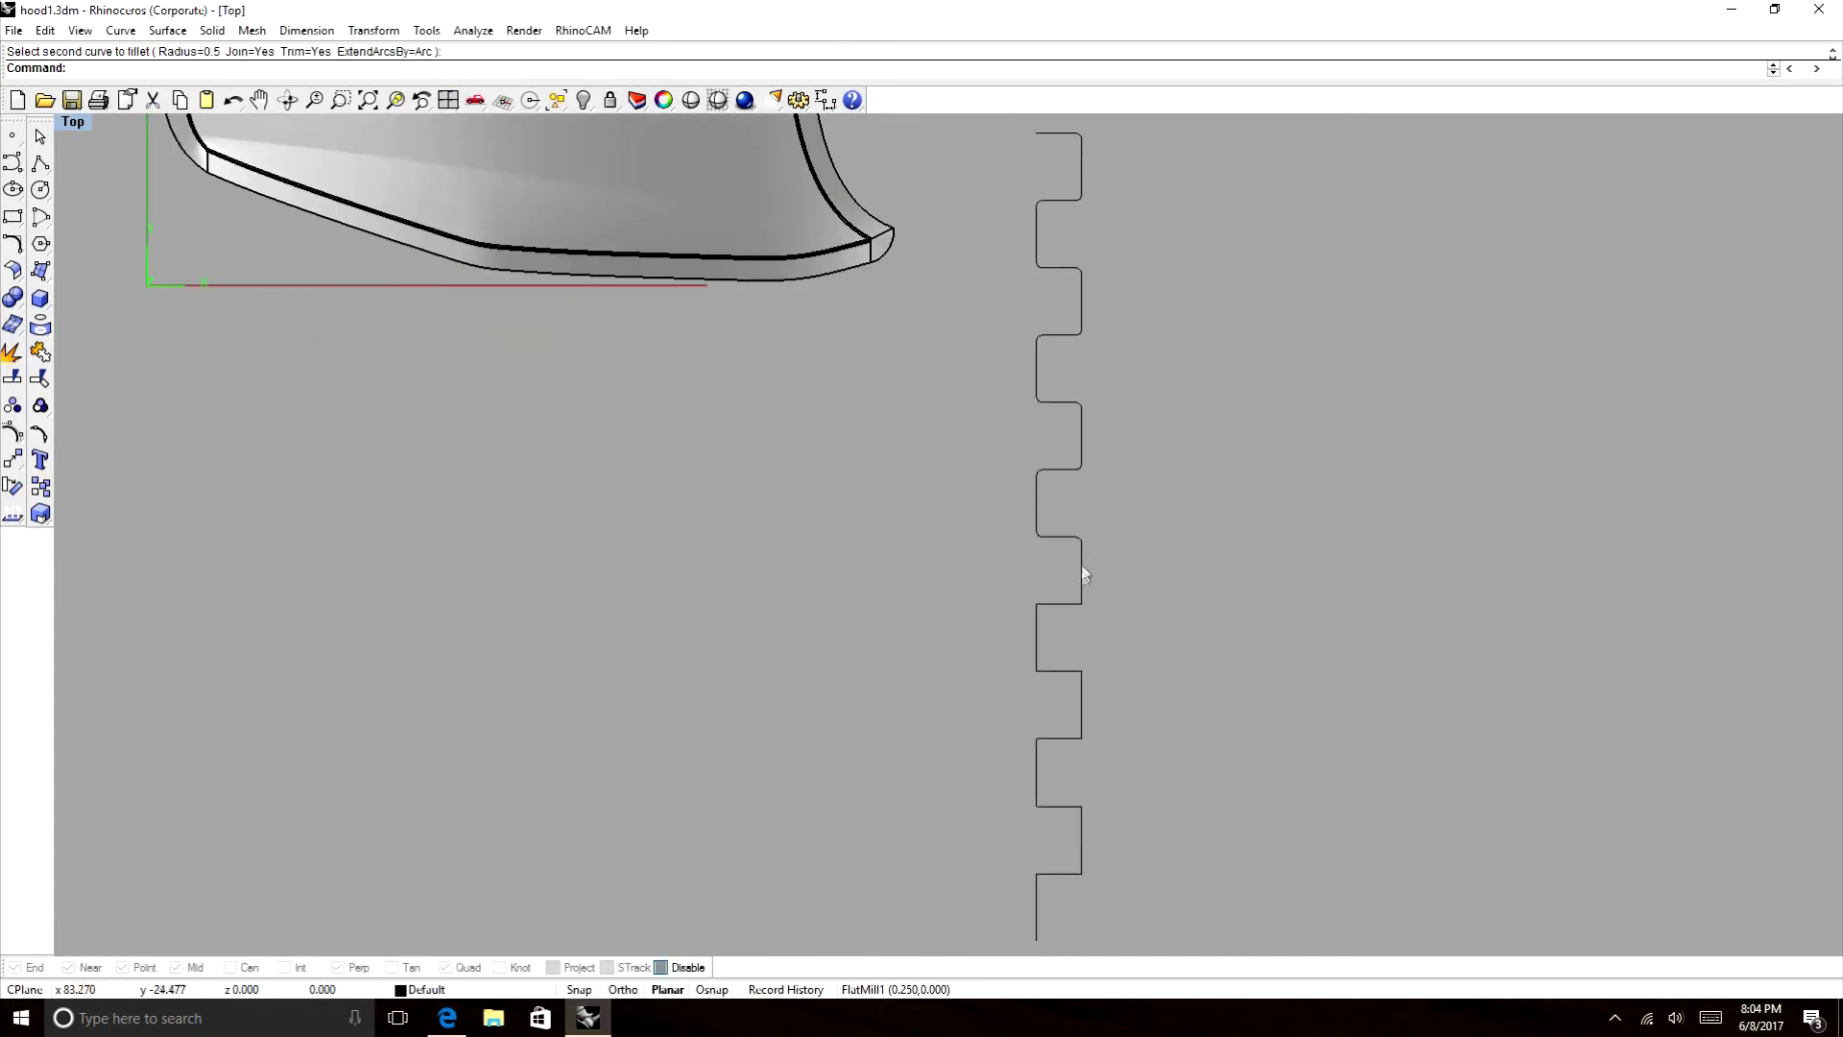
pyautogui.press('Return')
pyautogui.click(1069, 605)
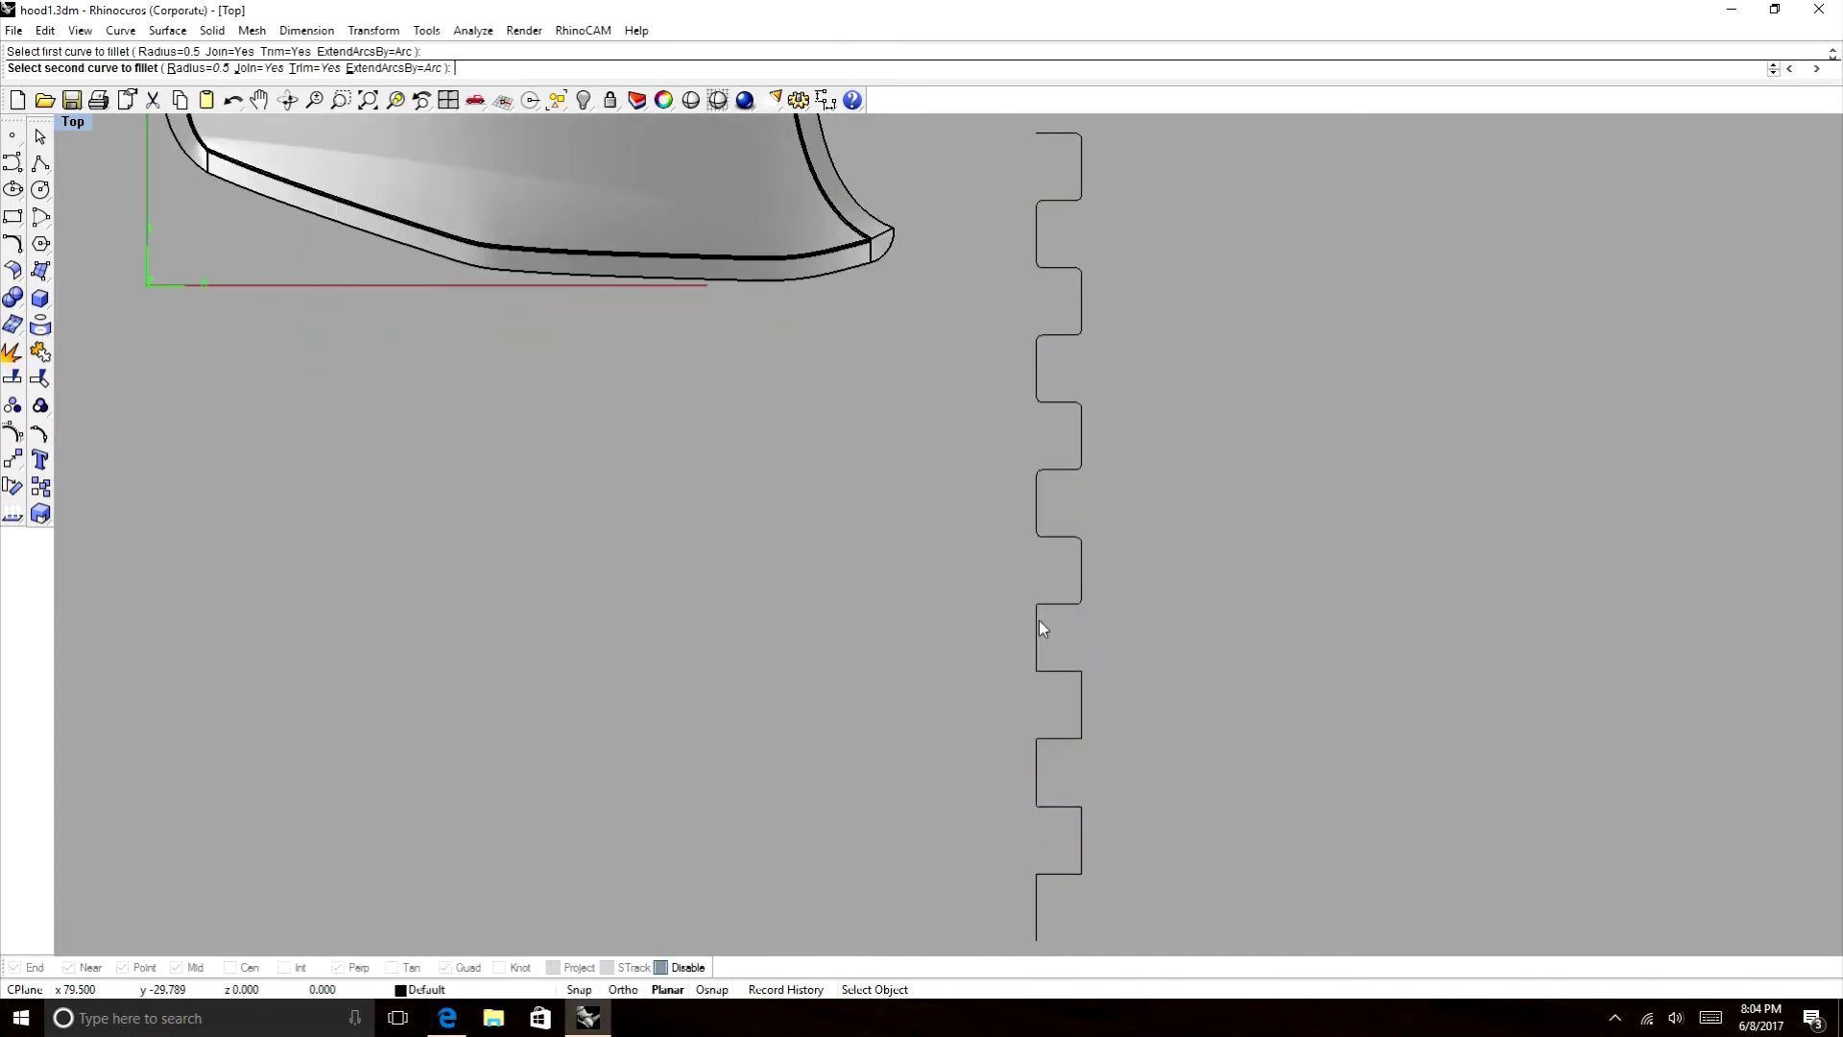
pyautogui.click(1039, 620)
pyautogui.scroll(-2, 1063, 526)
pyautogui.scroll(-1, 1063, 526)
pyautogui.scroll(5, 1046, 584)
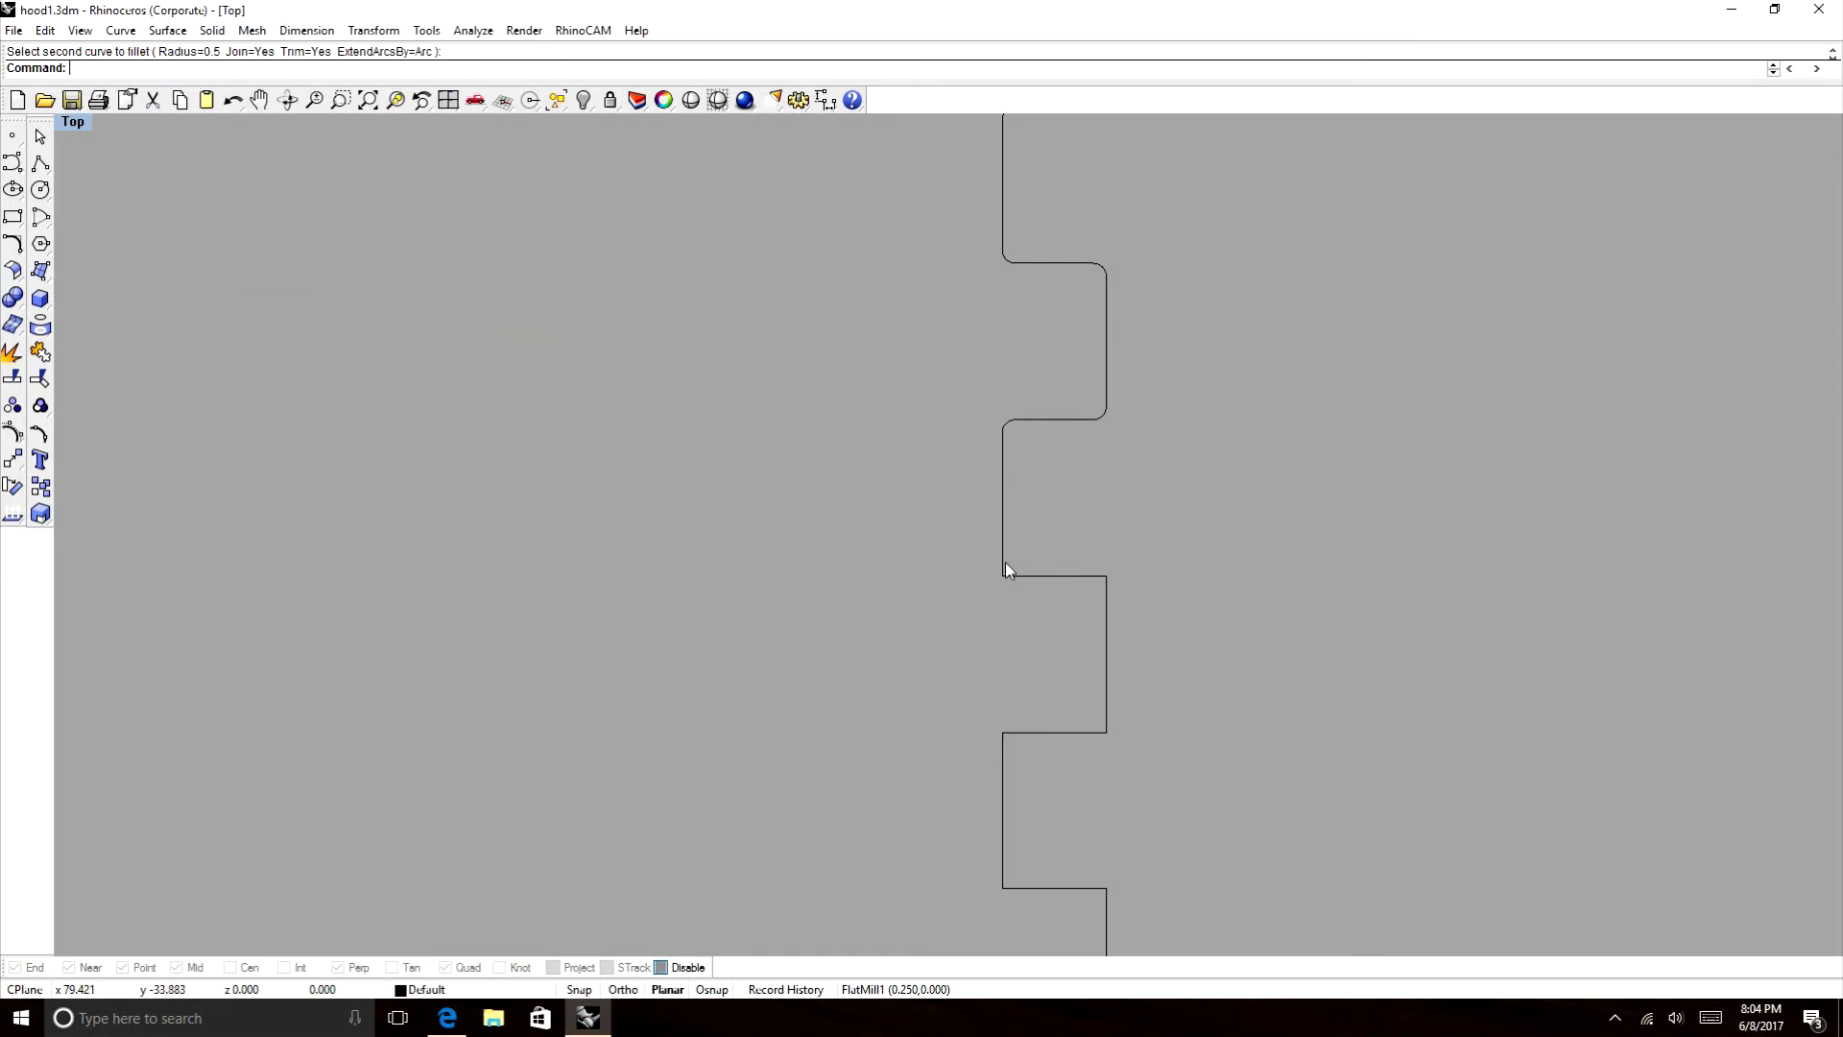
pyautogui.press('Return')
pyautogui.click(1008, 574)
pyautogui.click(1018, 576)
# Fillet the remaining corners at the lower end of the toothed polyline with a 0.5 radius.
pyautogui.press('Return')
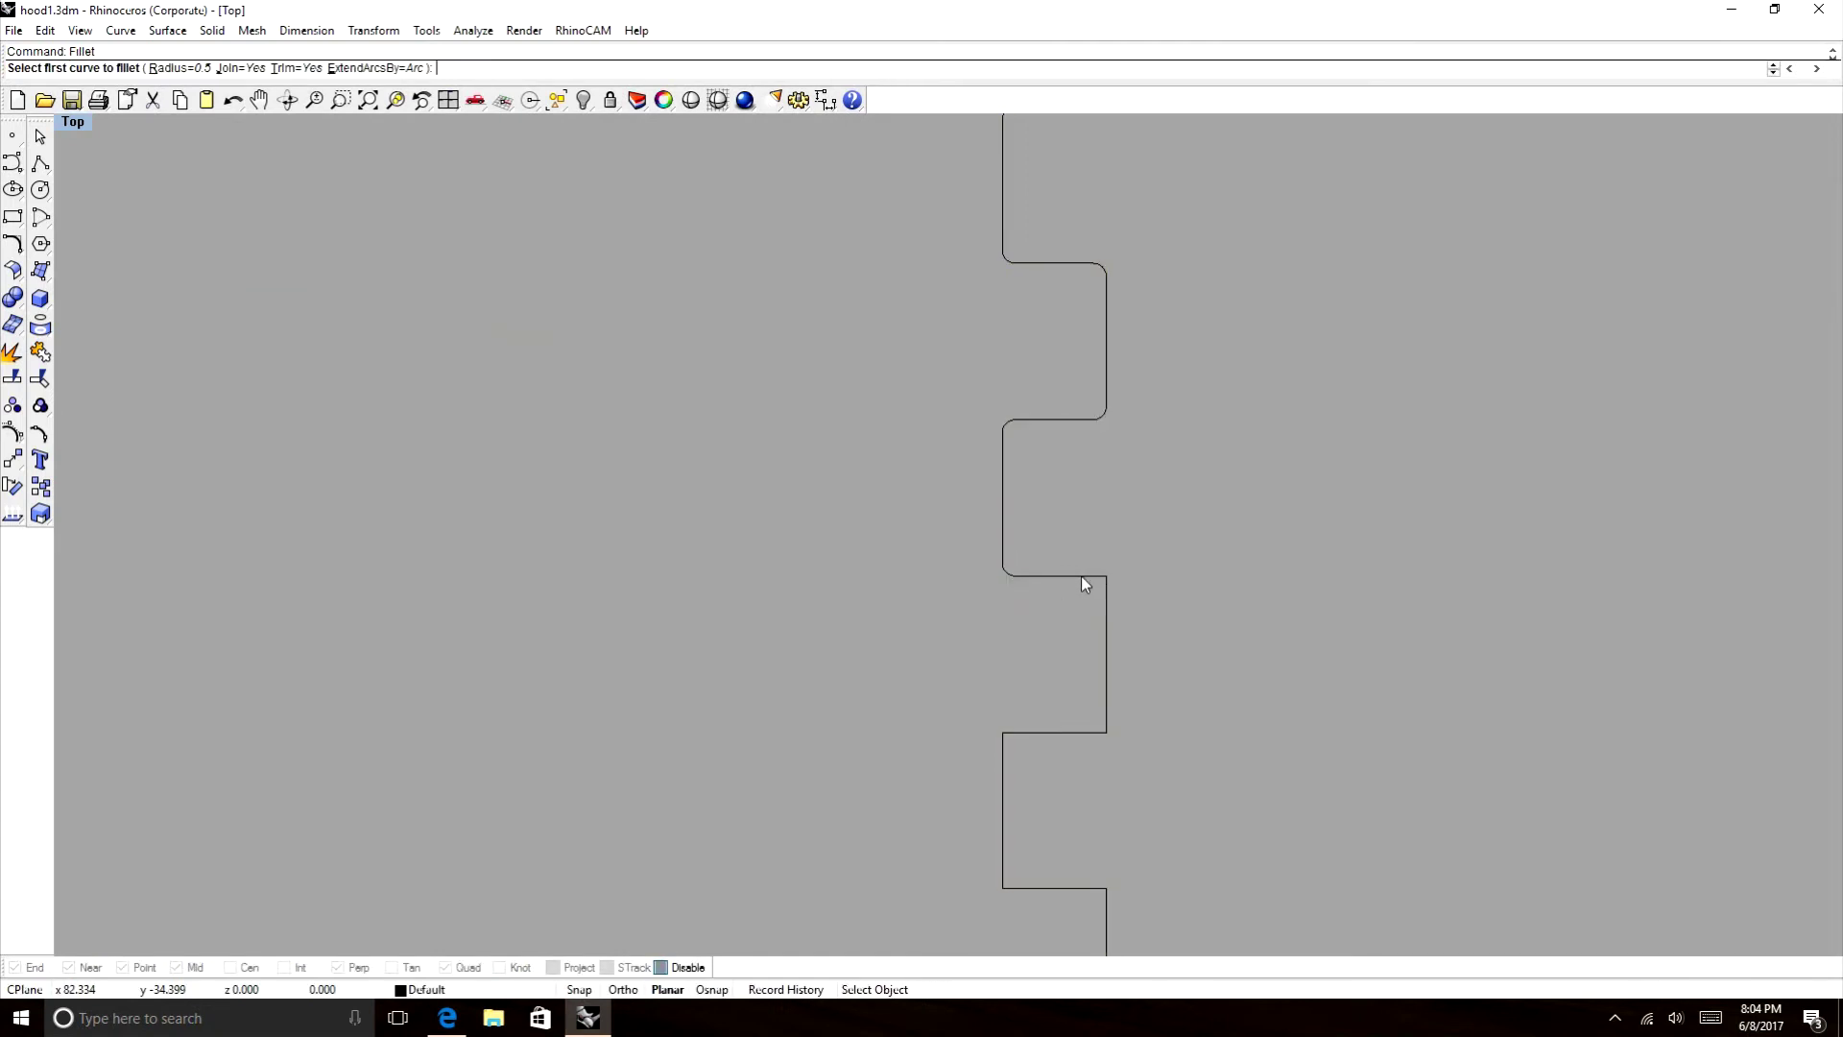
pyautogui.click(1080, 575)
pyautogui.click(1104, 593)
pyautogui.scroll(-11, 1114, 560)
pyautogui.scroll(5, 1115, 560)
pyautogui.press('Return')
pyautogui.click(1124, 564)
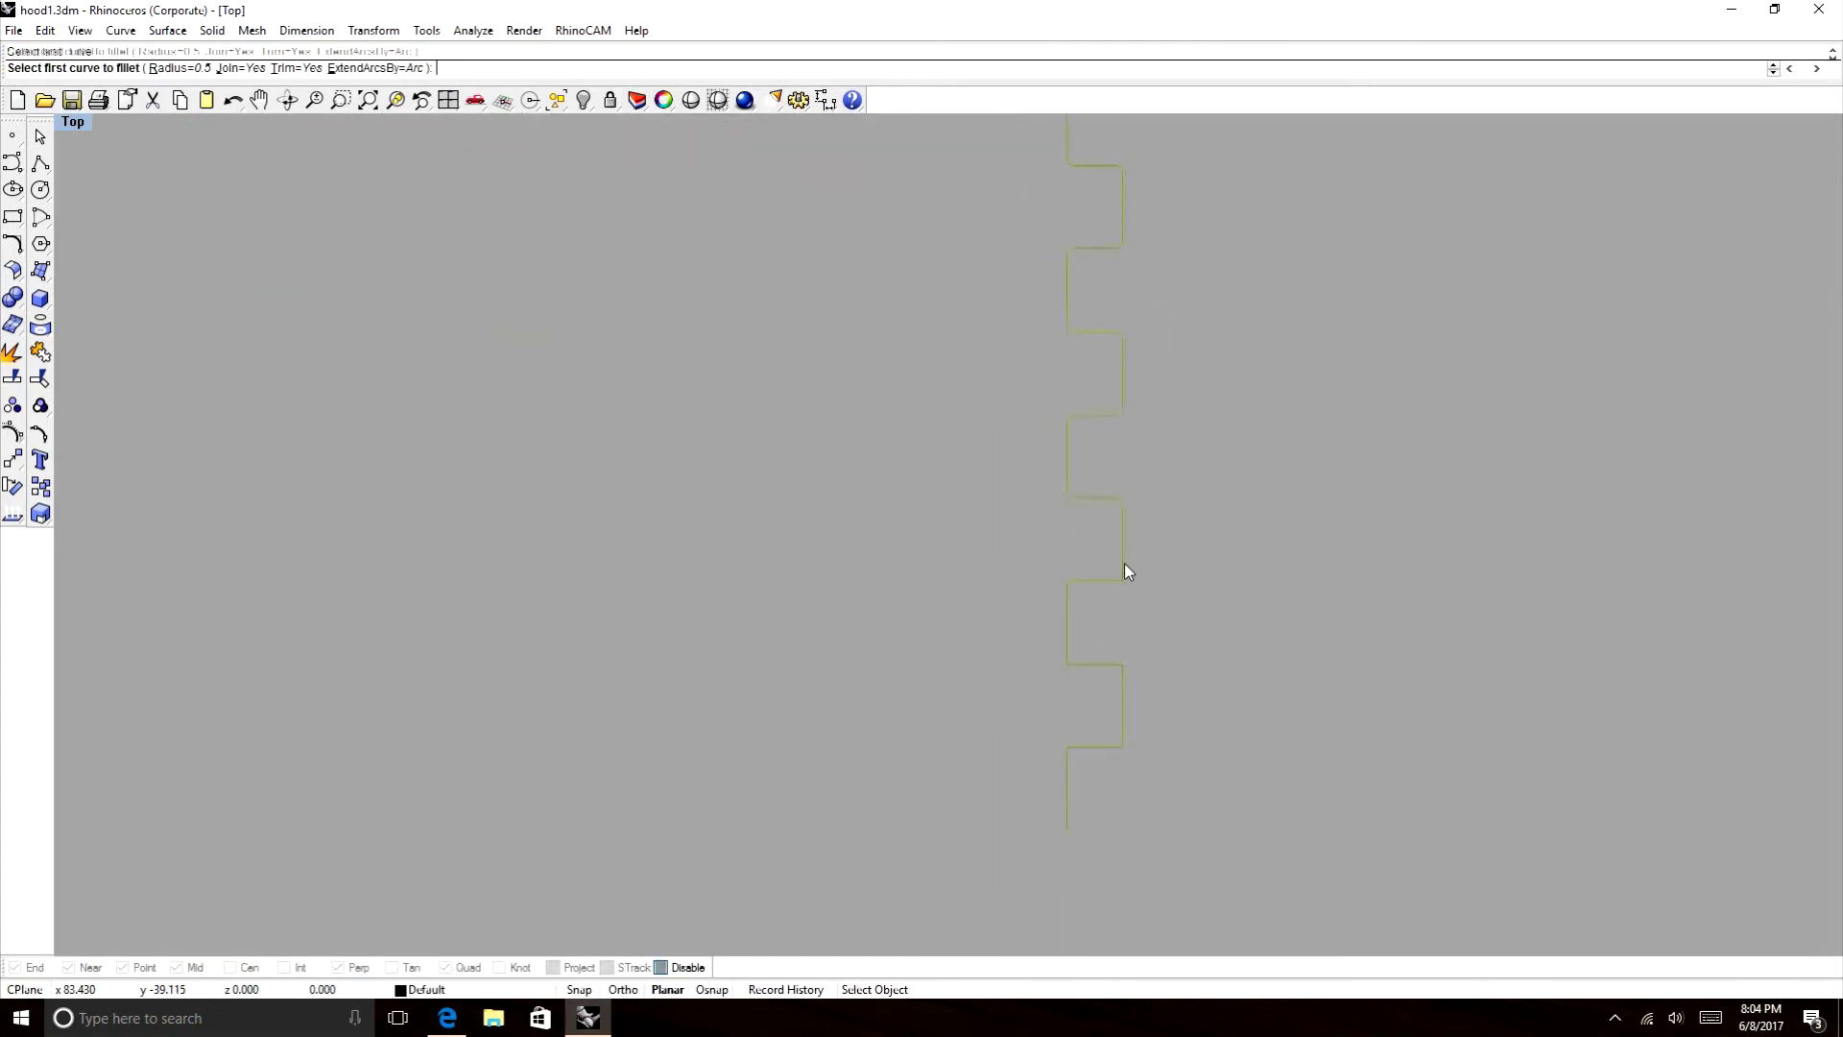
pyautogui.click(1103, 581)
pyautogui.press('Return')
pyautogui.click(1080, 581)
pyautogui.click(1068, 605)
# Move the filleted toothed polyline over the middle of the hood so it crosses both long sides.
pyautogui.scroll(-5, 1075, 623)
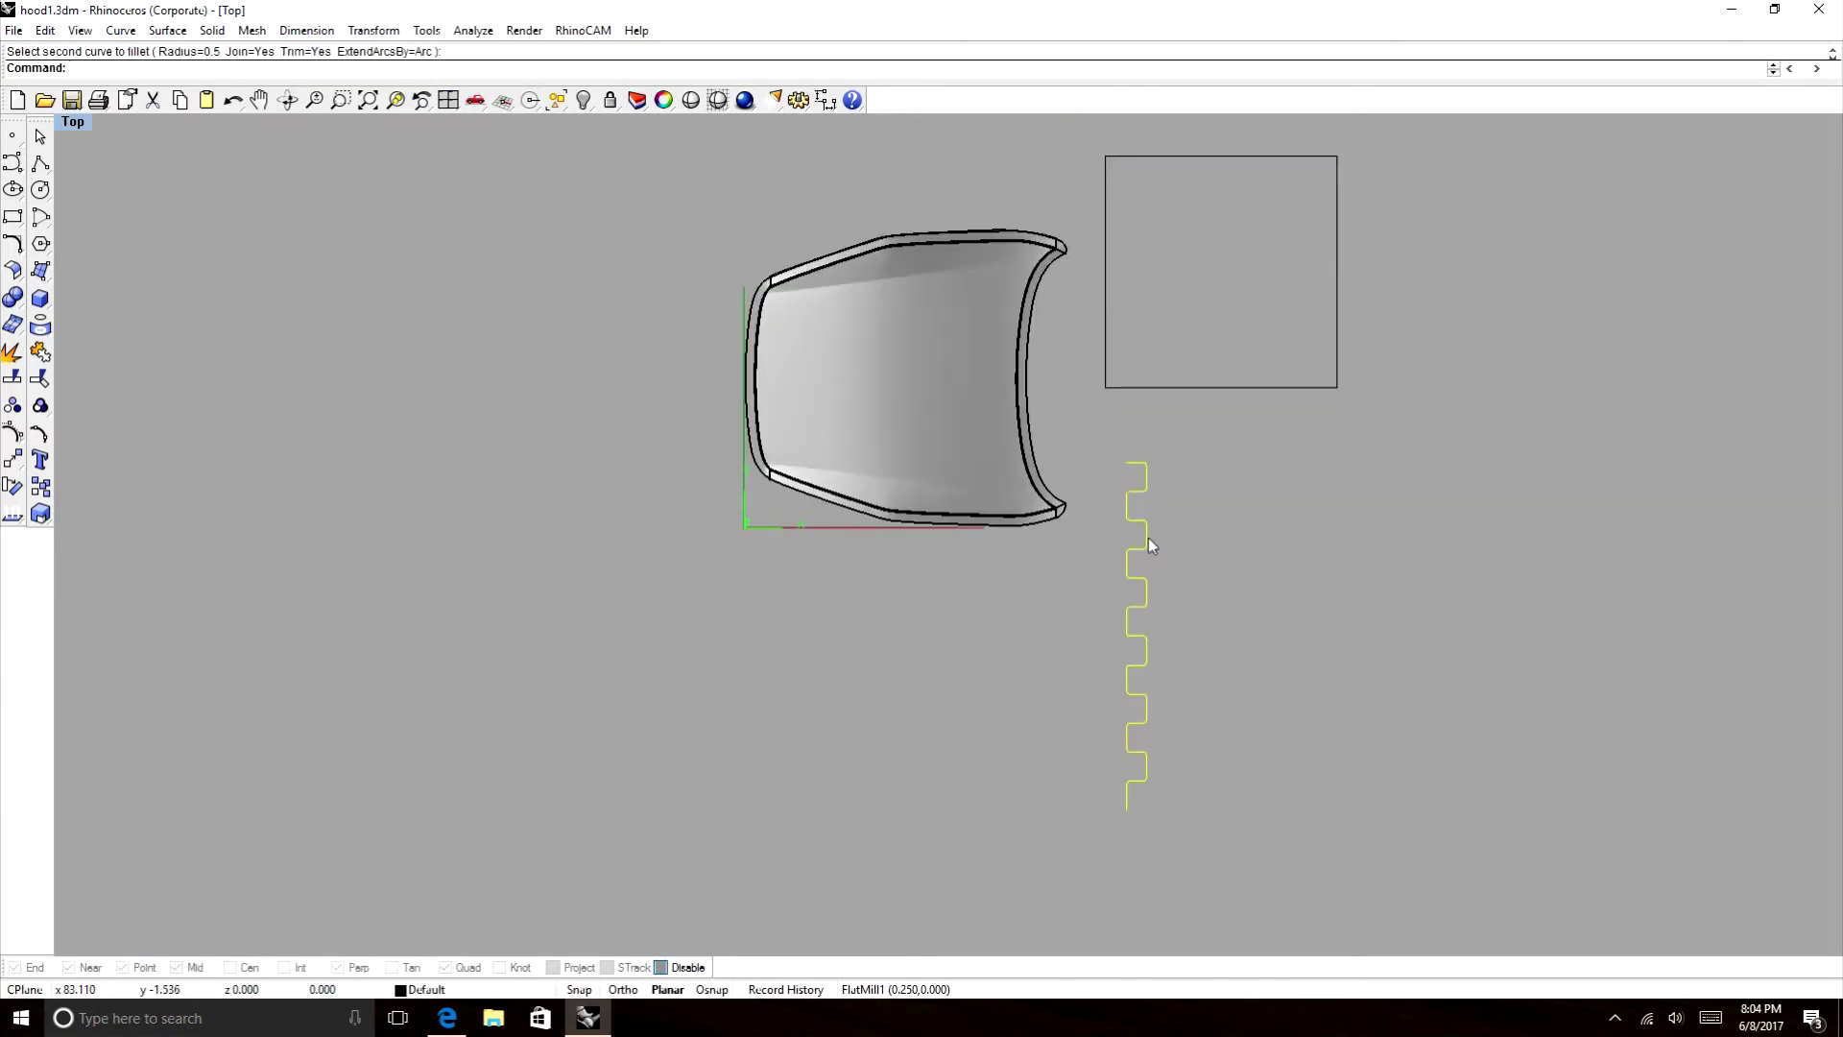
pyautogui.moveTo(1147, 538); pyautogui.dragTo(939, 268)
pyautogui.moveTo(971, 222); pyautogui.dragTo(942, 223)
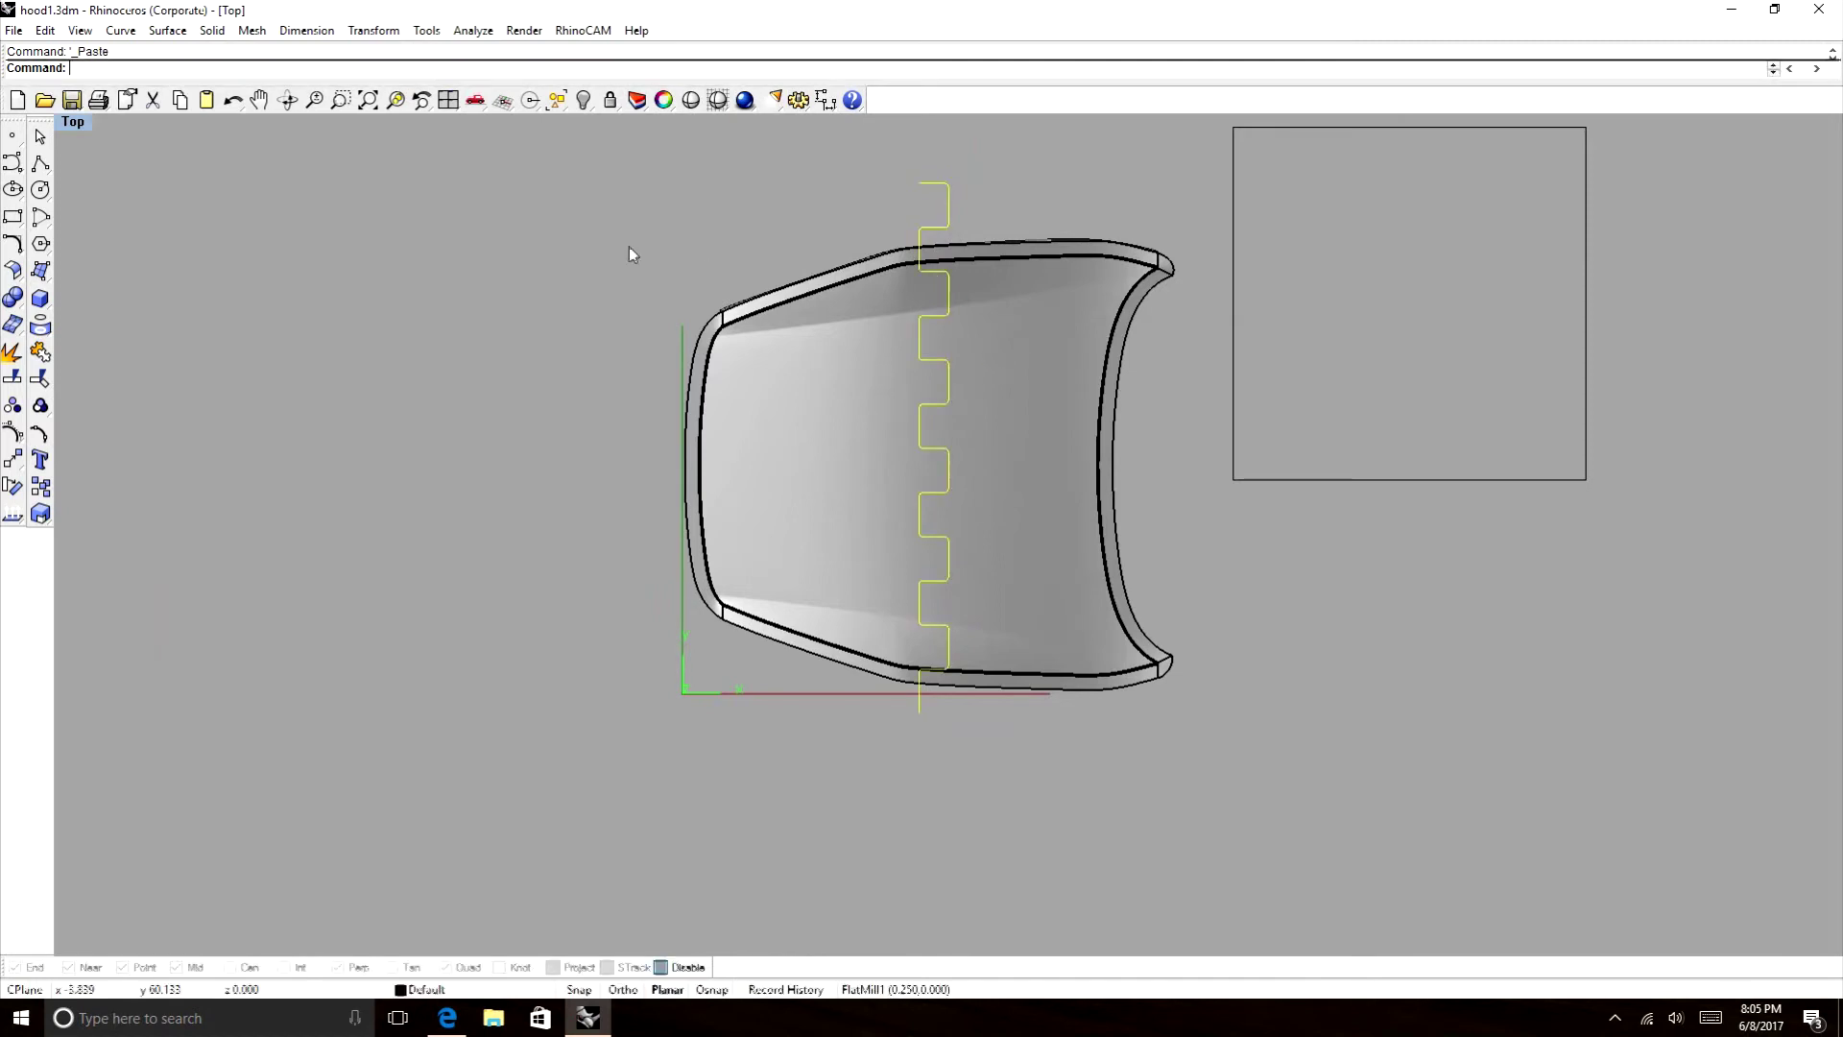
# Rotate the pasted copy of the tooth line to horizontal and place it lengthwise across the middle of the hood.
pyautogui.click(13, 487)
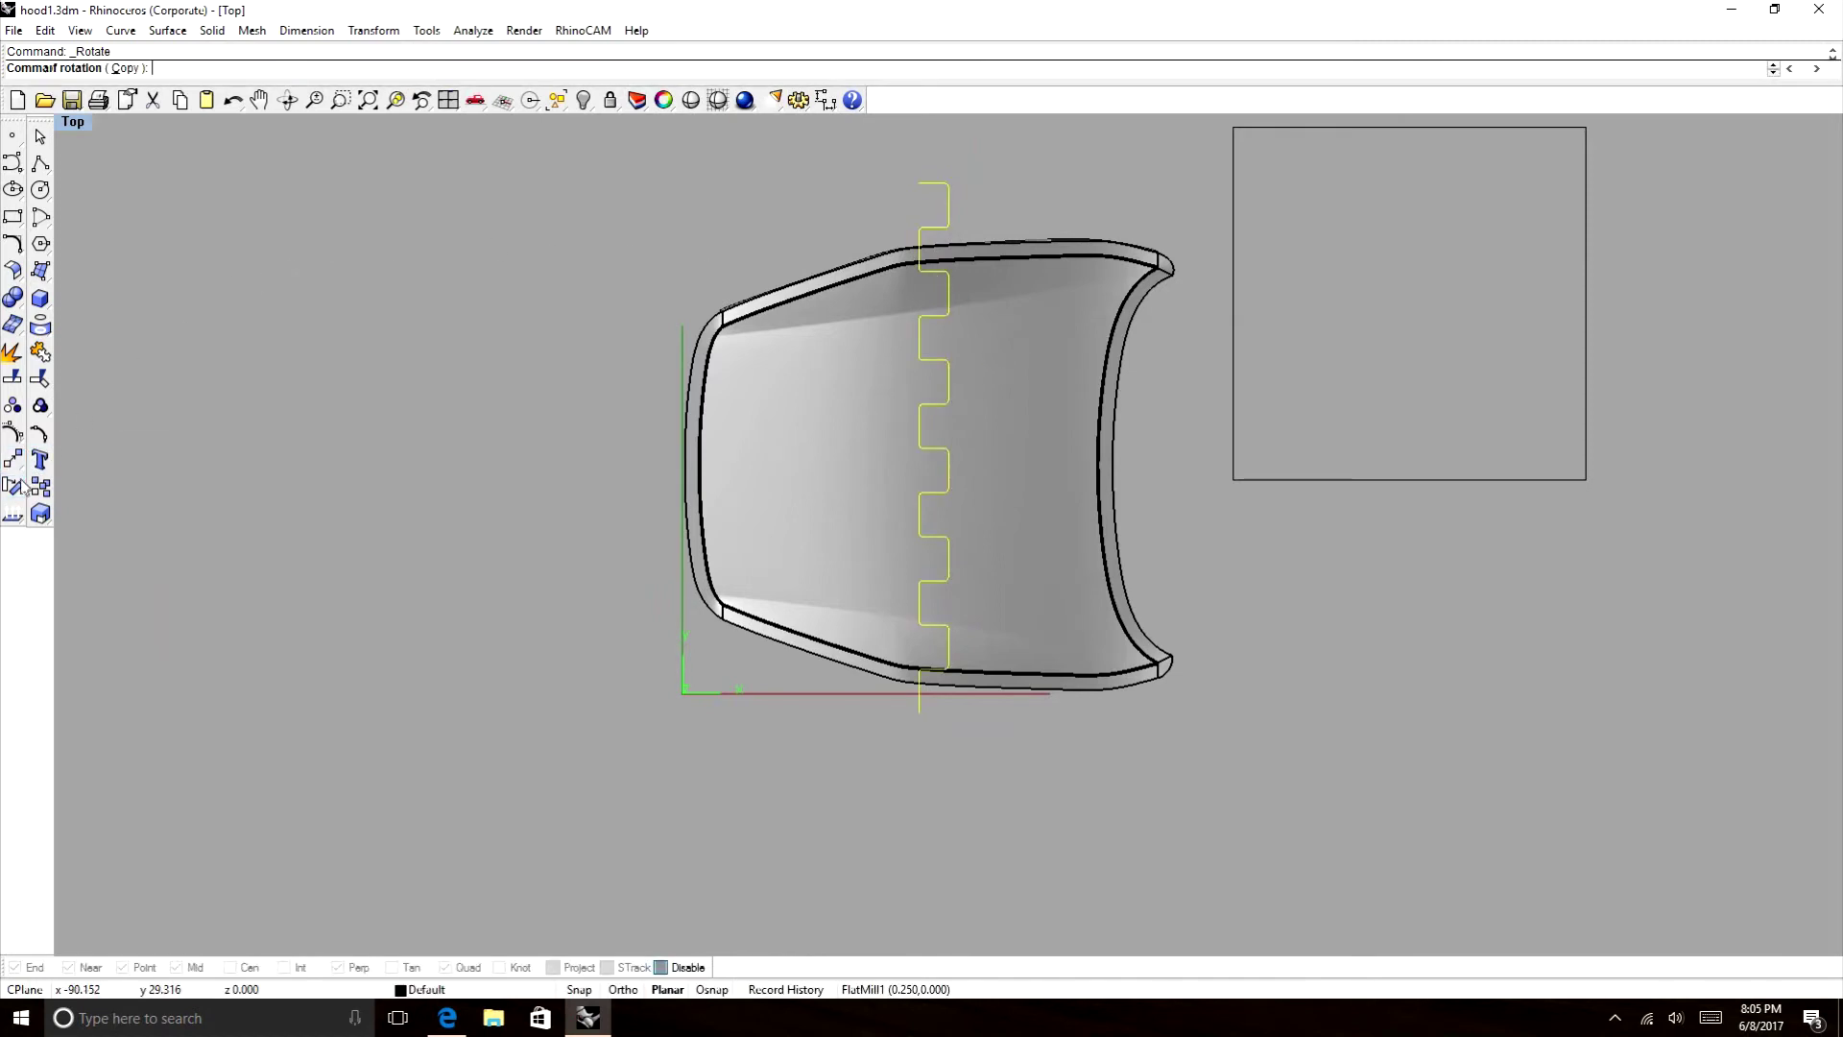
pyautogui.click(960, 156)
pyautogui.click(1281, 683)
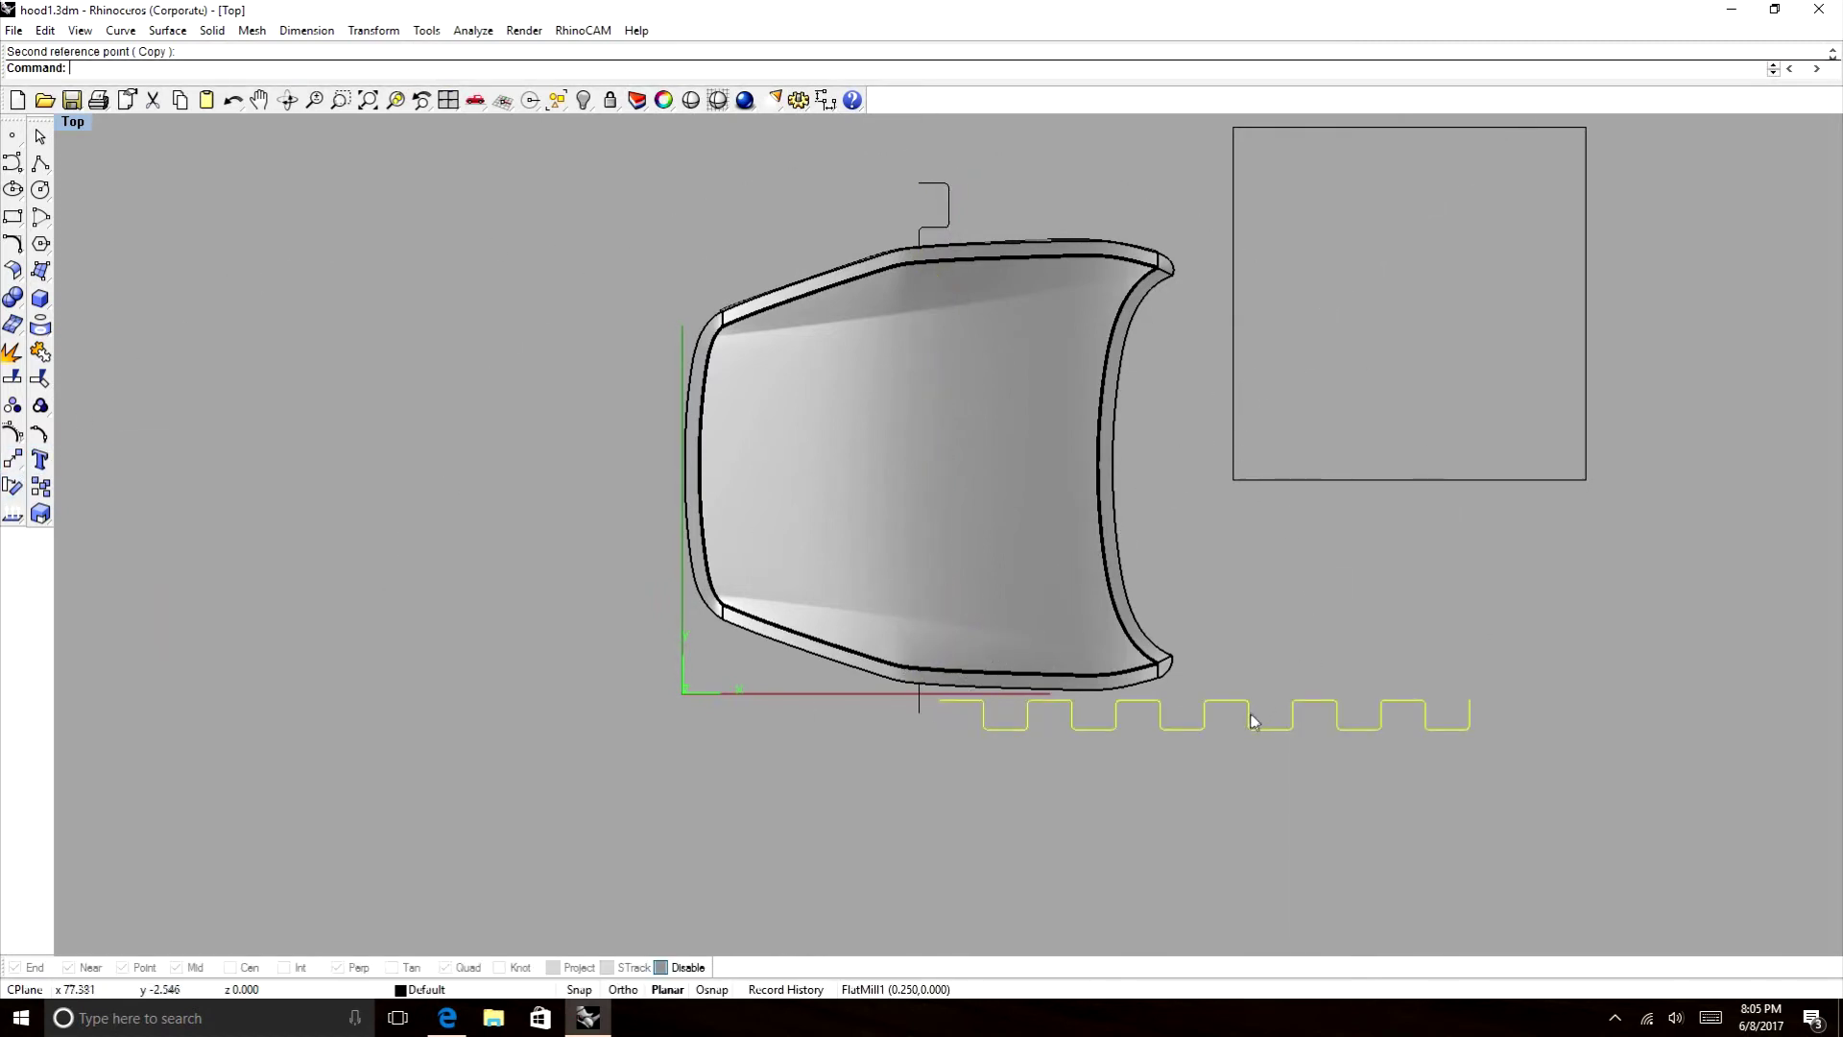
pyautogui.moveTo(1249, 715); pyautogui.dragTo(931, 453)
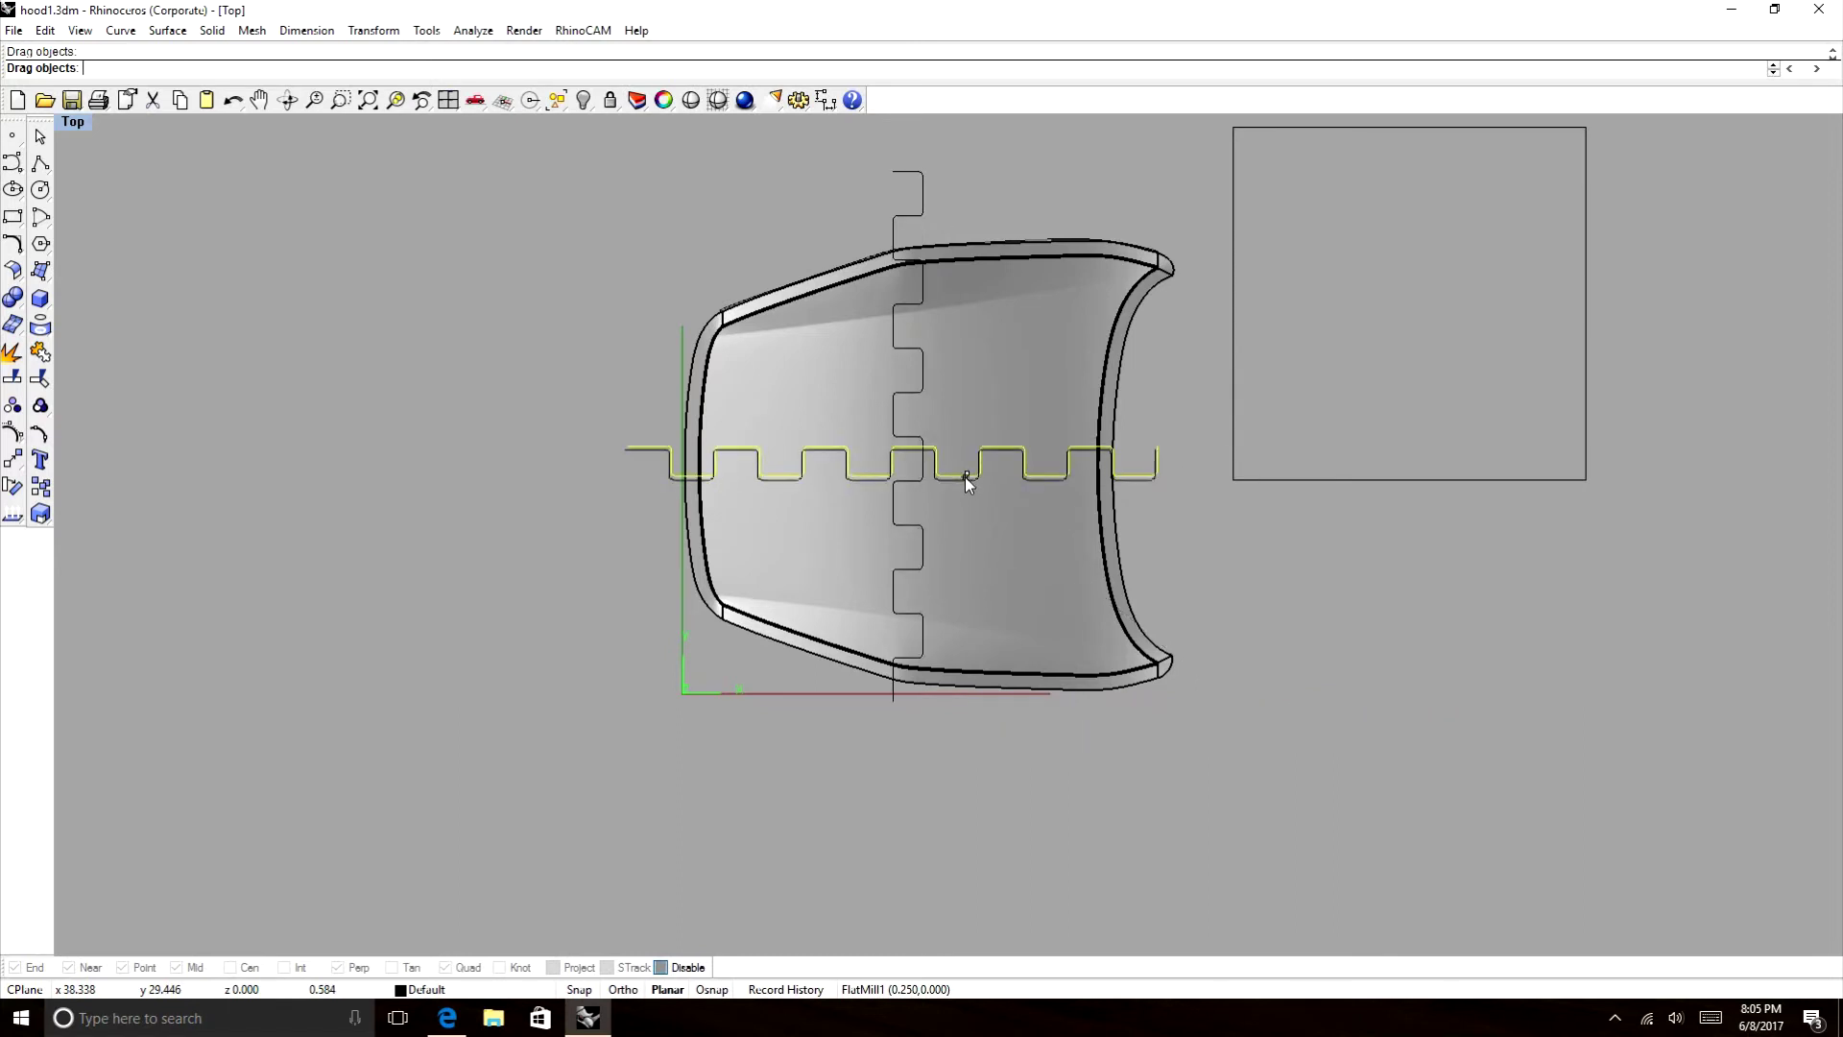
pyautogui.moveTo(965, 476); pyautogui.dragTo(963, 475)
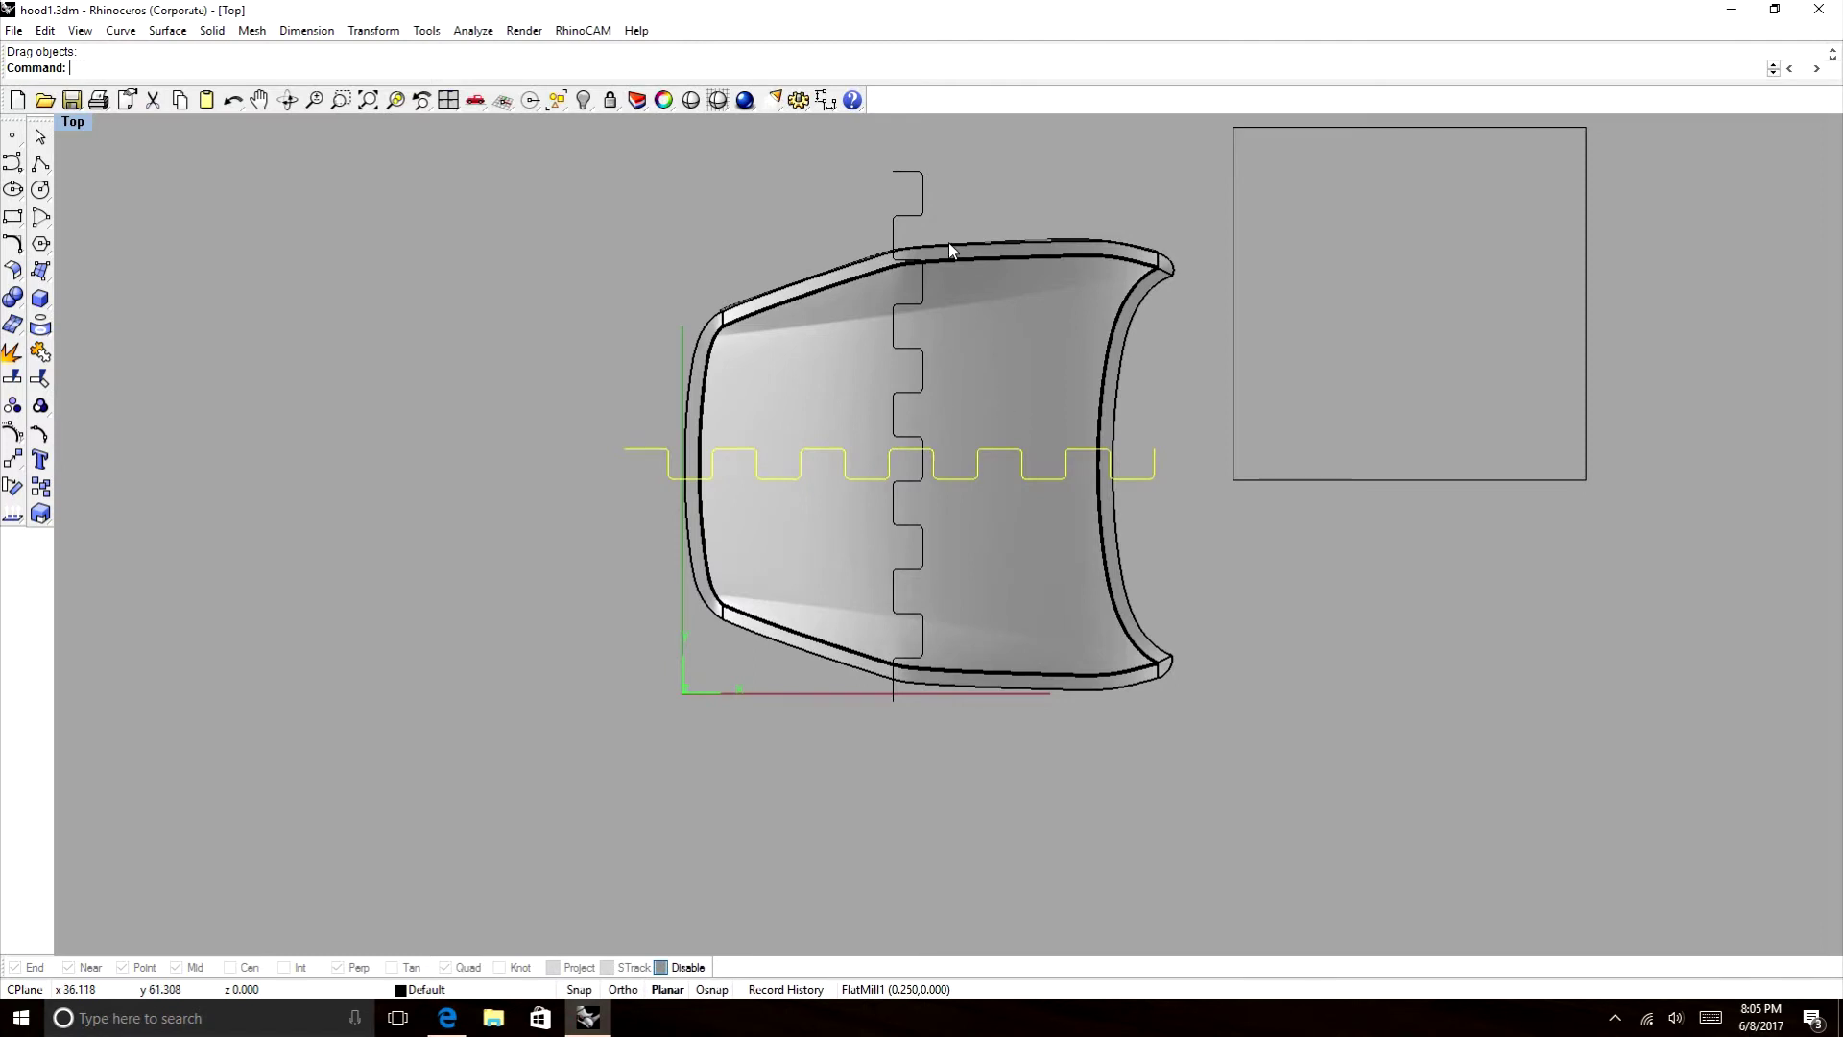
# Examine how the crossing tooth lines divide the hood and compare the resulting regions with the 48-inch square.
pyautogui.press('Escape')
pyautogui.scroll(-3, 964, 453)
pyautogui.scroll(6, 957, 522)
pyautogui.scroll(-1, 856, 510)
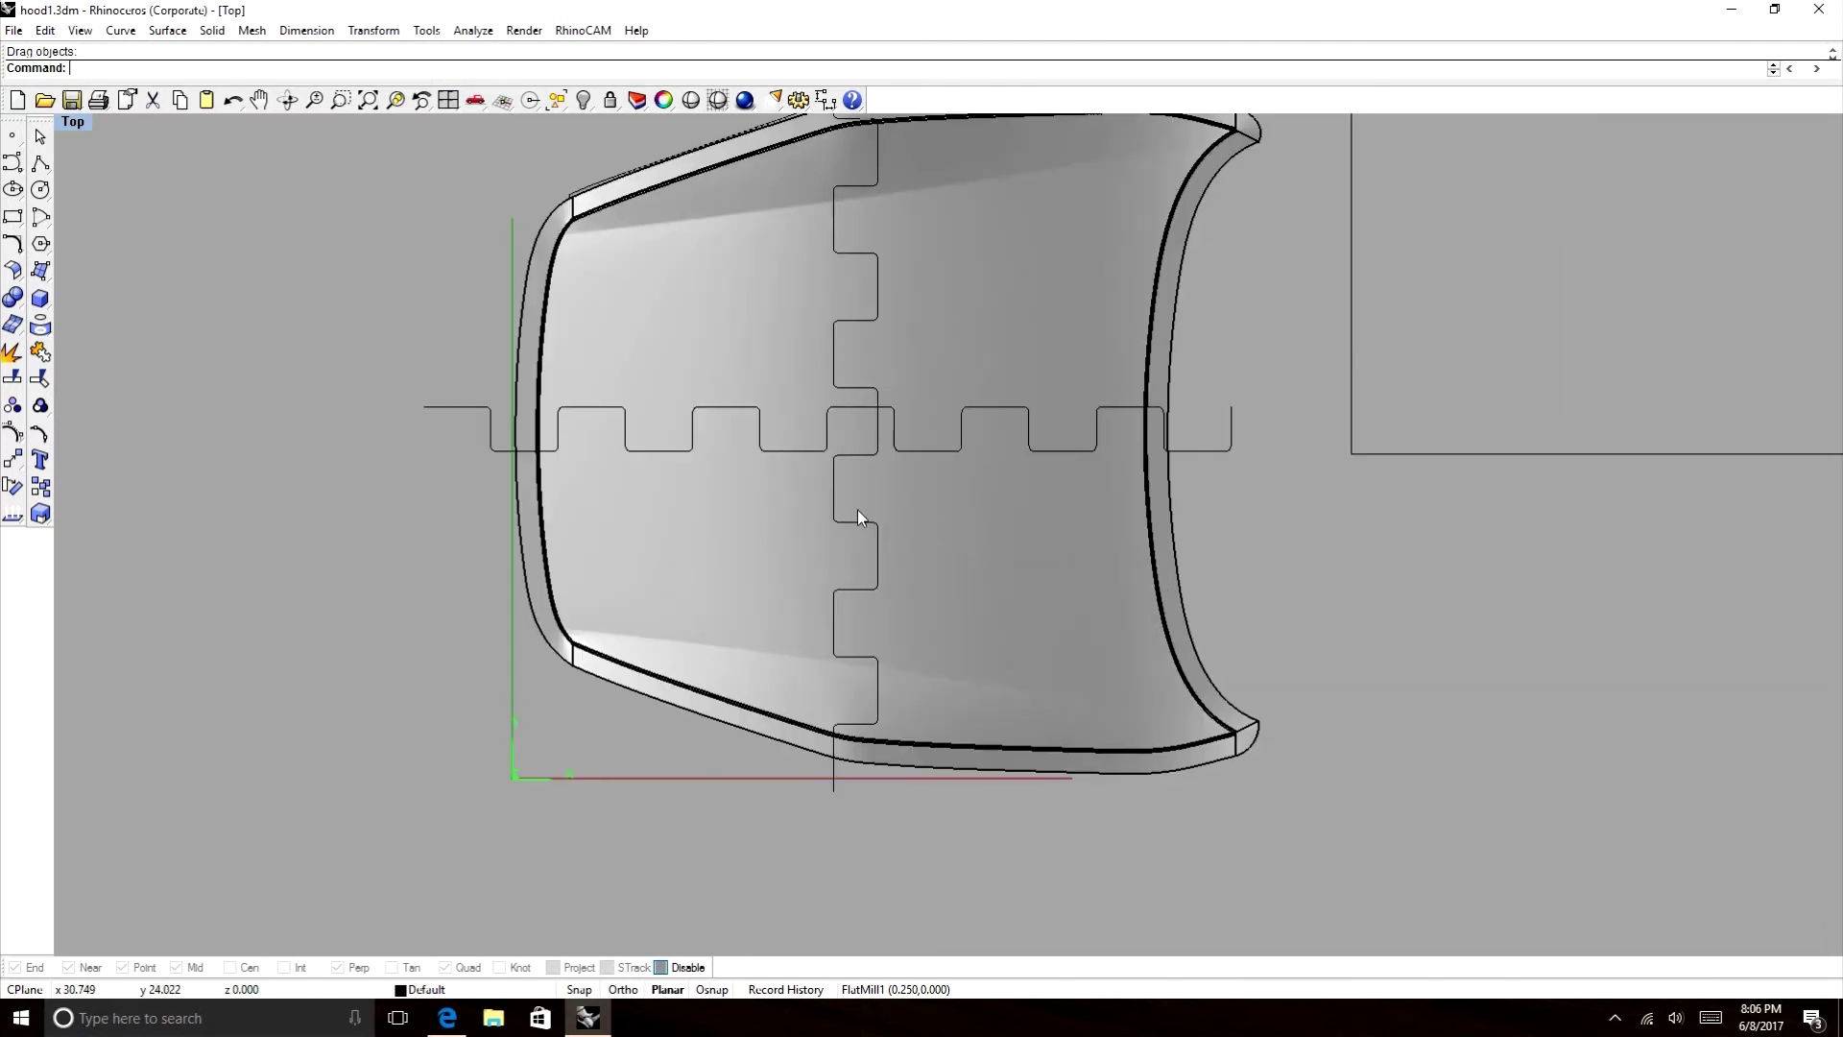
pyautogui.scroll(-2, 856, 505)
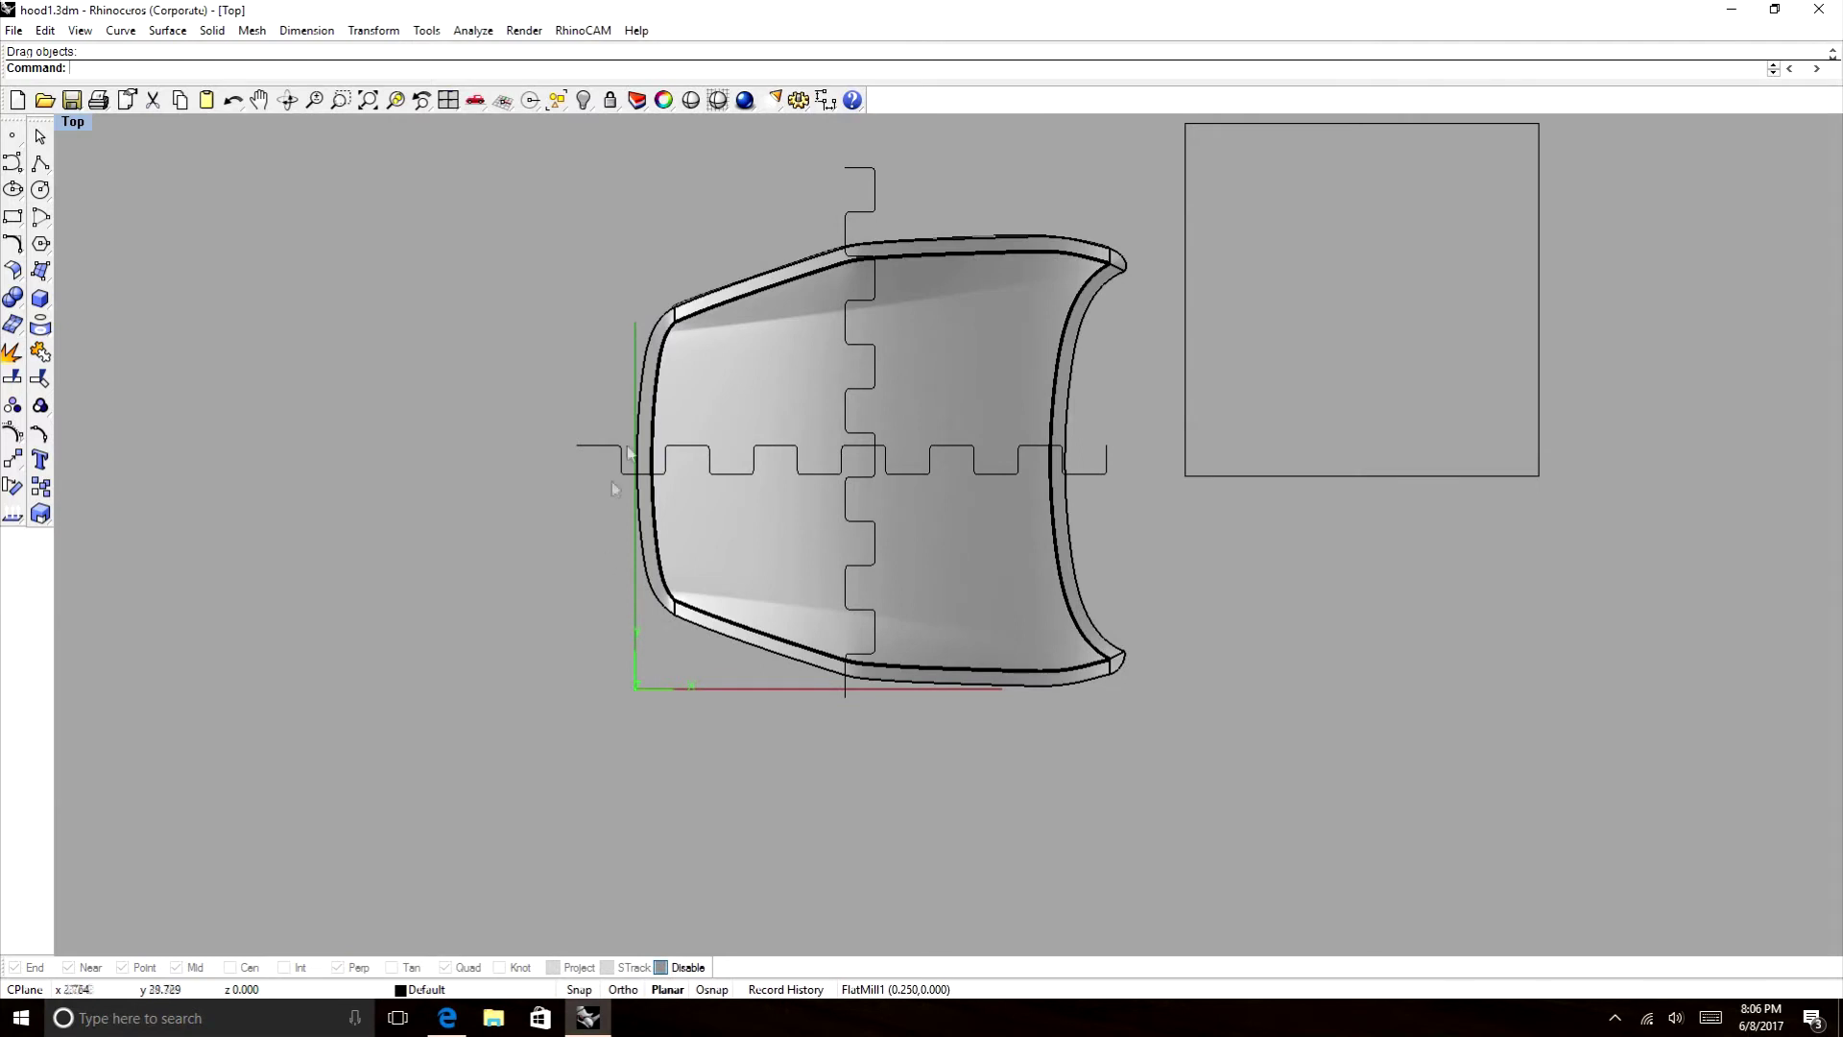
pyautogui.moveTo(1186, 341)
pyautogui.mouseDown()
pyautogui.moveTo(1020, 382)
pyautogui.moveTo(804, 377)
pyautogui.moveTo(590, 412)
pyautogui.moveTo(588, 604)
pyautogui.moveTo(581, 587)
pyautogui.moveTo(807, 626)
pyautogui.moveTo(1142, 338)
pyautogui.moveTo(1258, 338)
pyautogui.moveTo(1187, 344)
pyautogui.mouseUp()
pyautogui.click(1313, 557)
pyautogui.scroll(-3, 1113, 292)
pyautogui.scroll(2, 1096, 269)
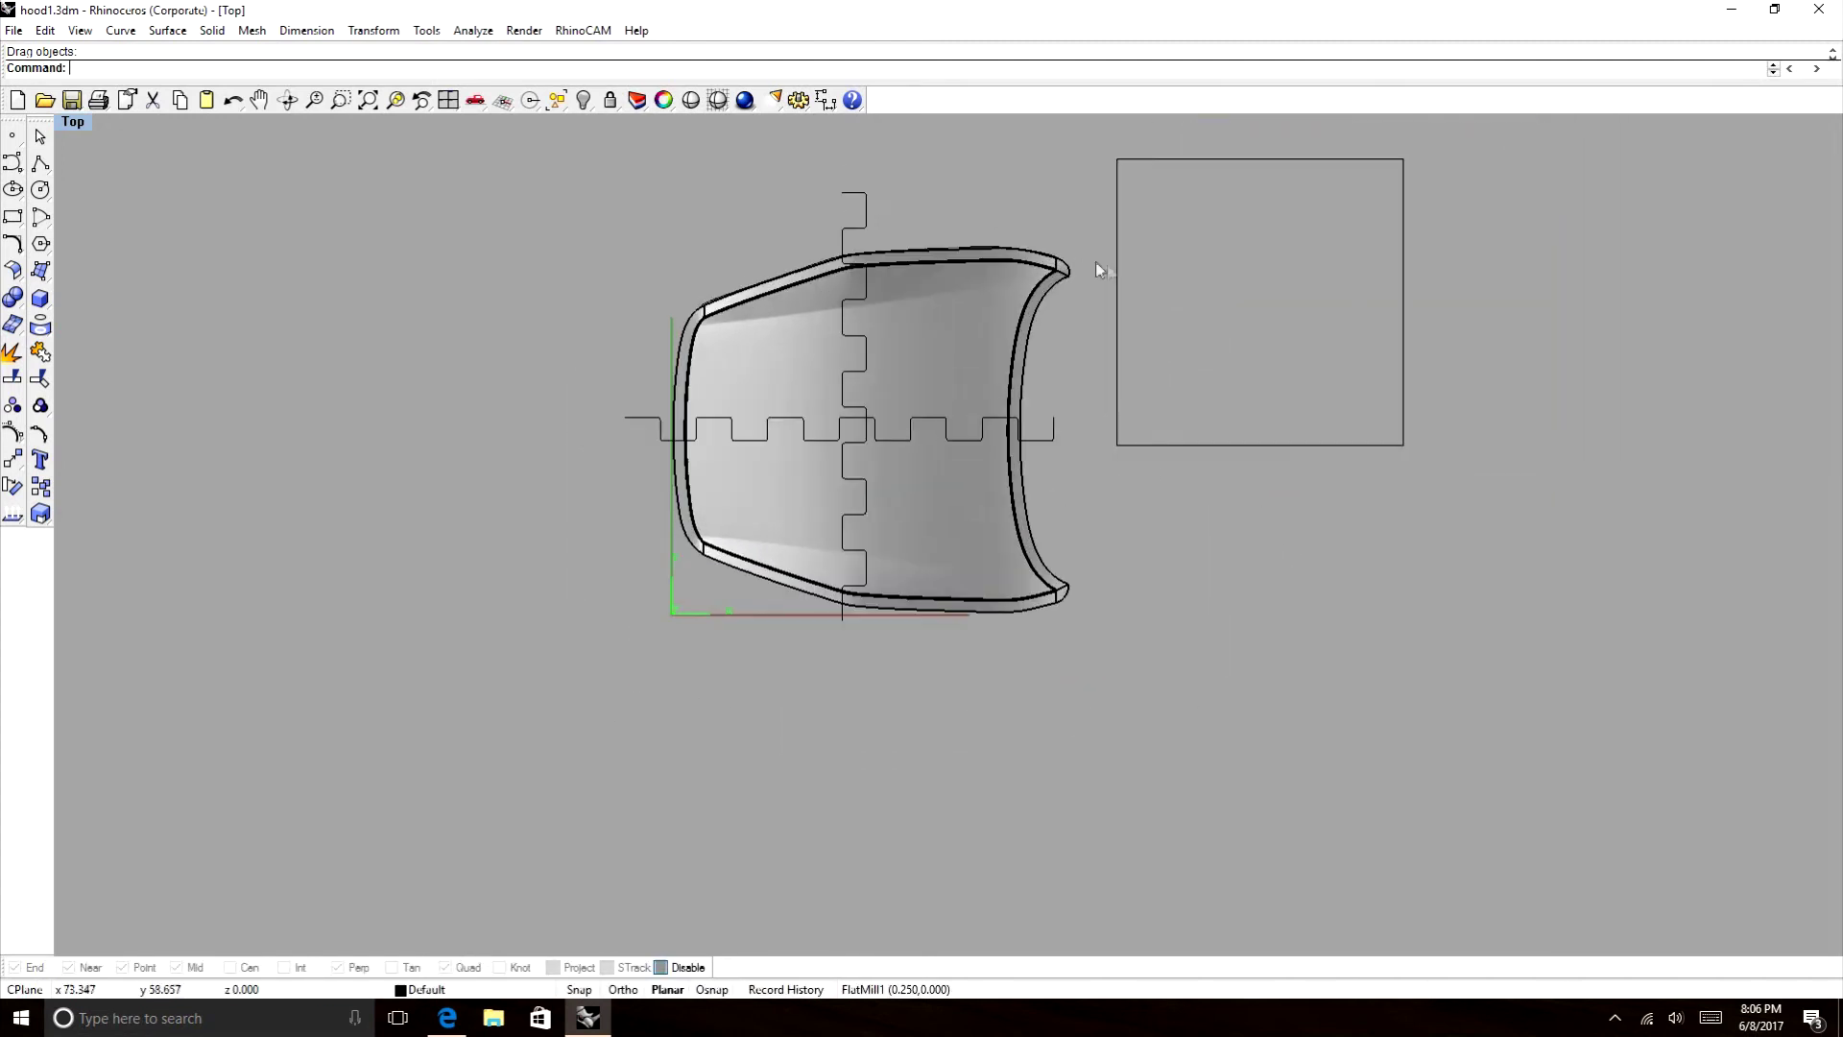
# Split all the hood geometry using the vertical and horizontal tooth lines as cutting objects.
pyautogui.moveTo(1069, 209); pyautogui.dragTo(1064, 513)
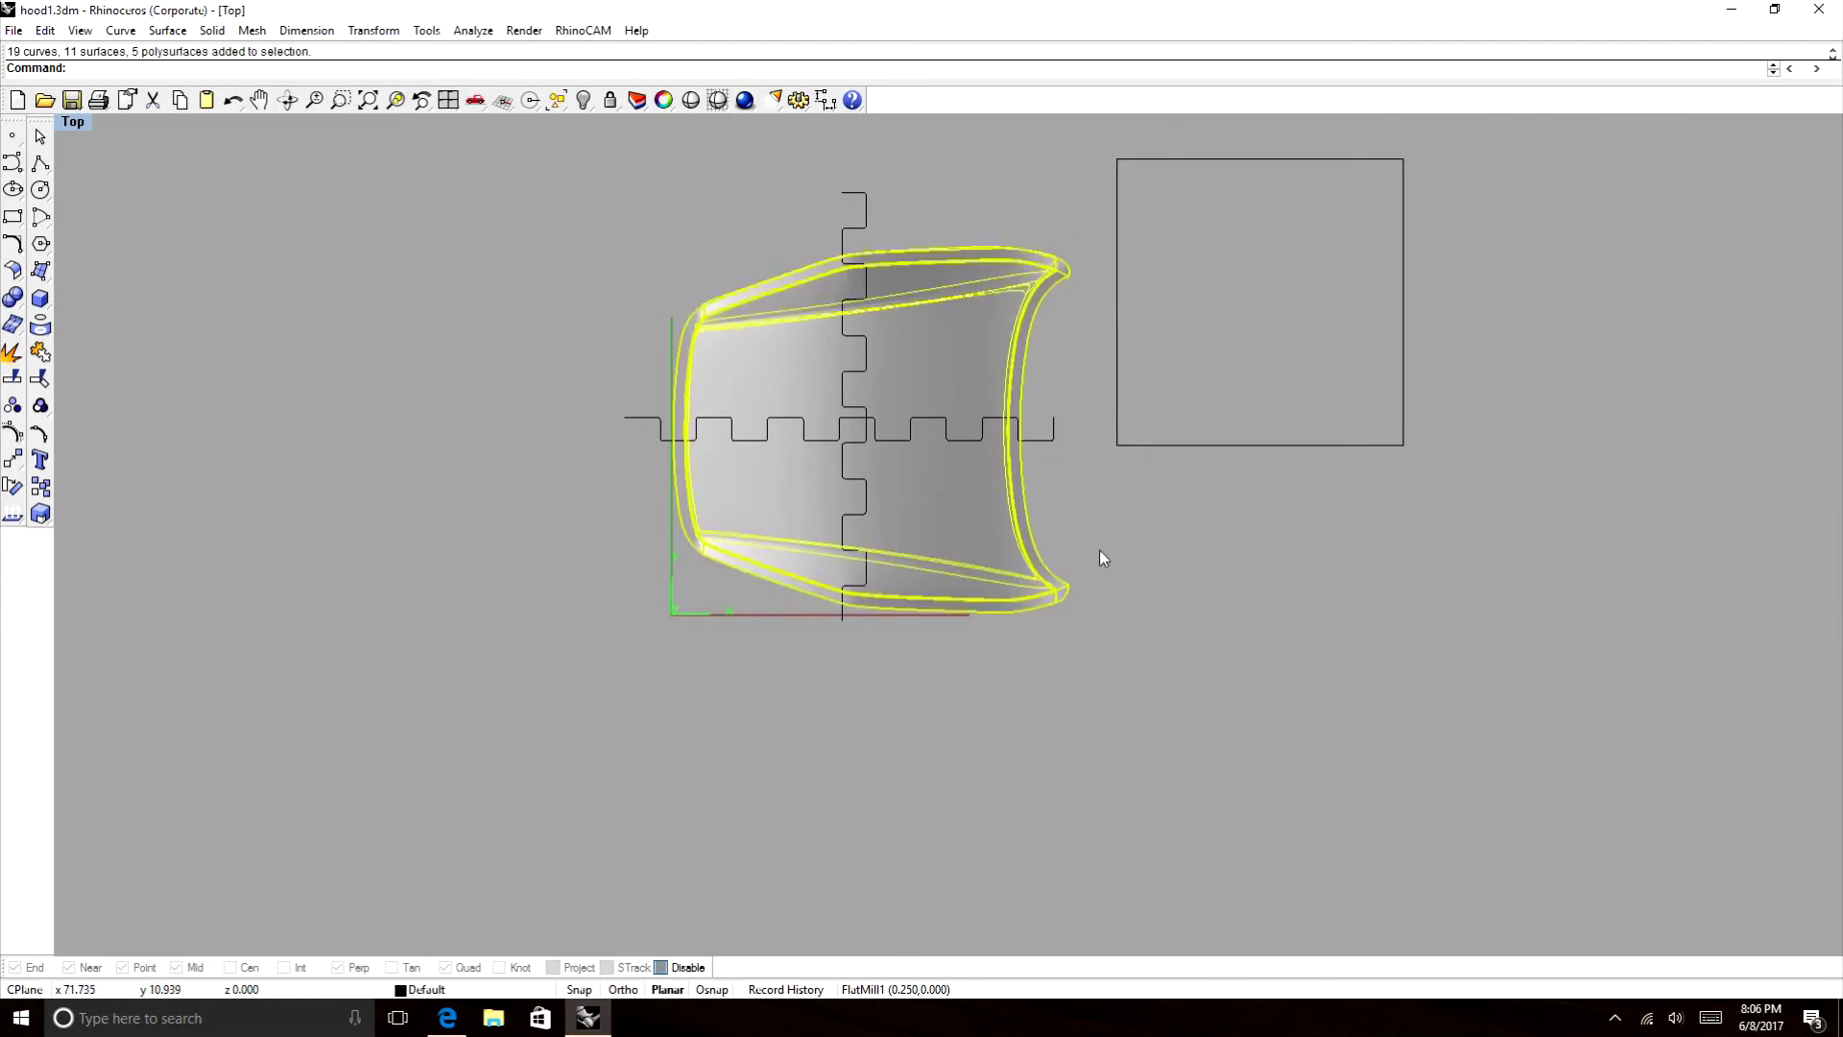
pyautogui.write('split')
pyautogui.press('Return')
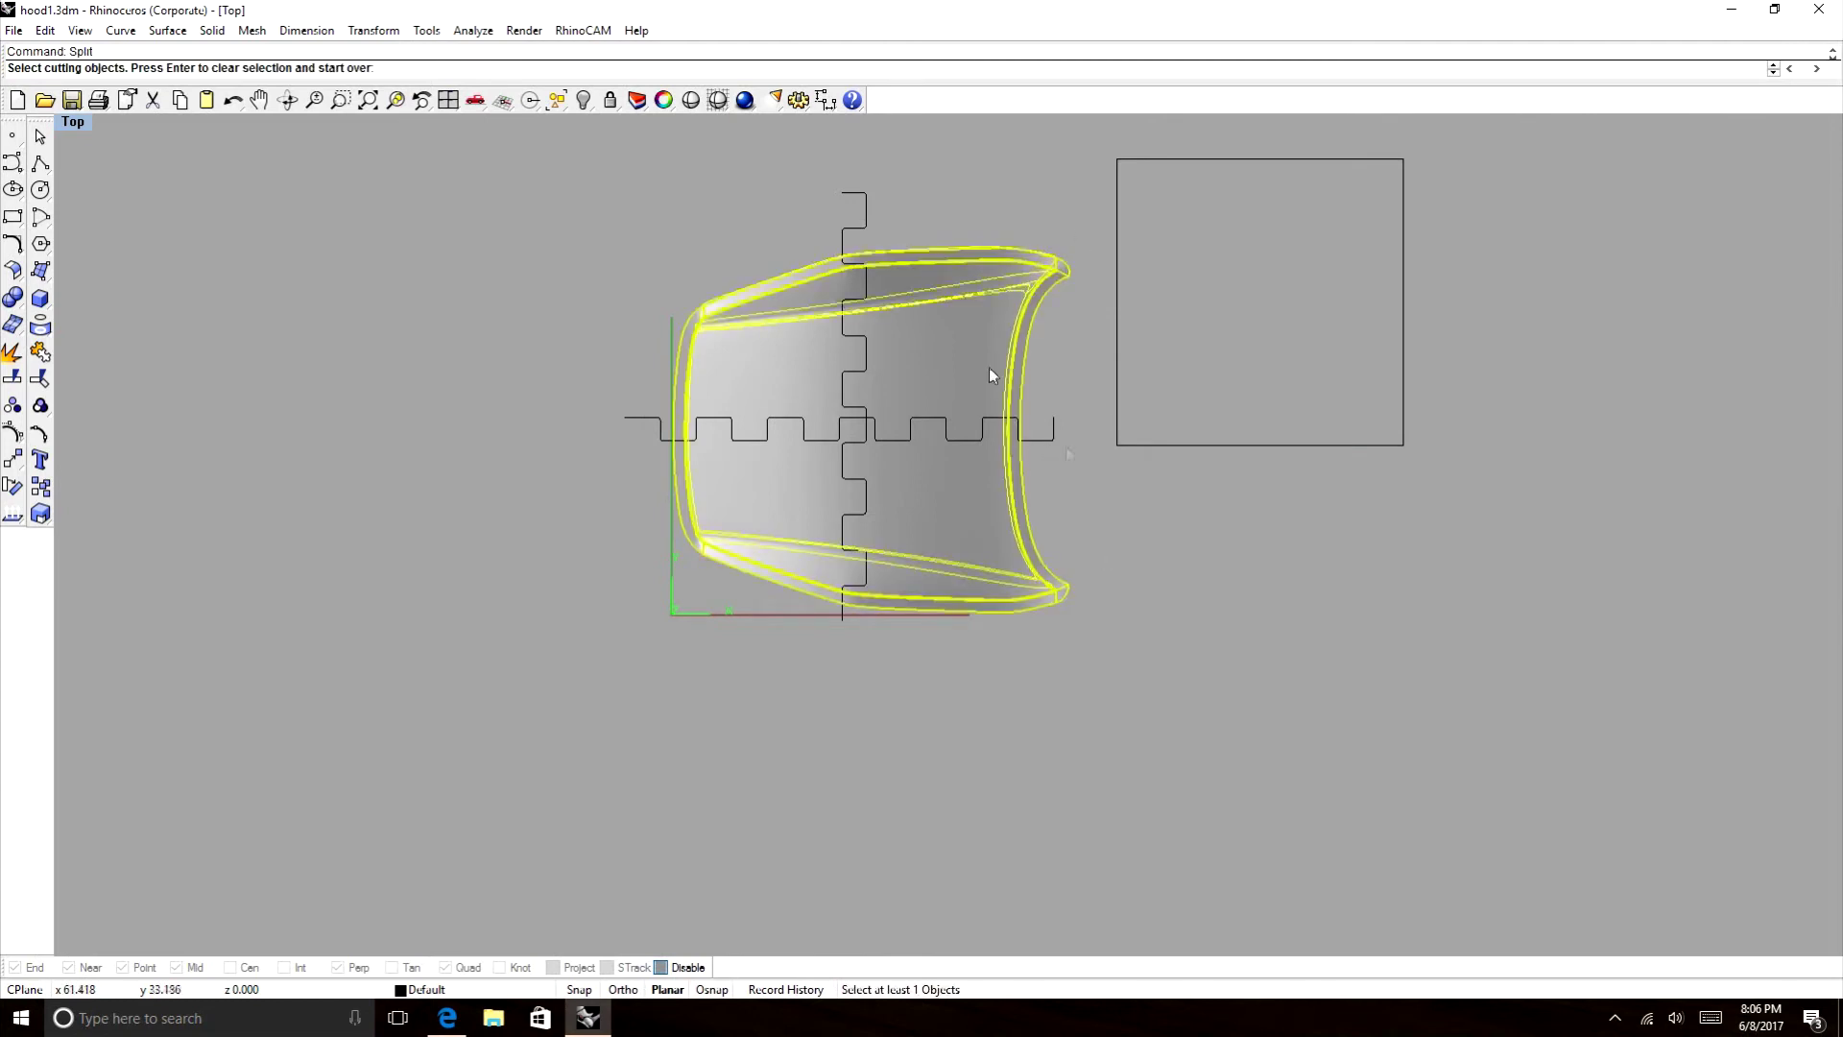
pyautogui.click(868, 222)
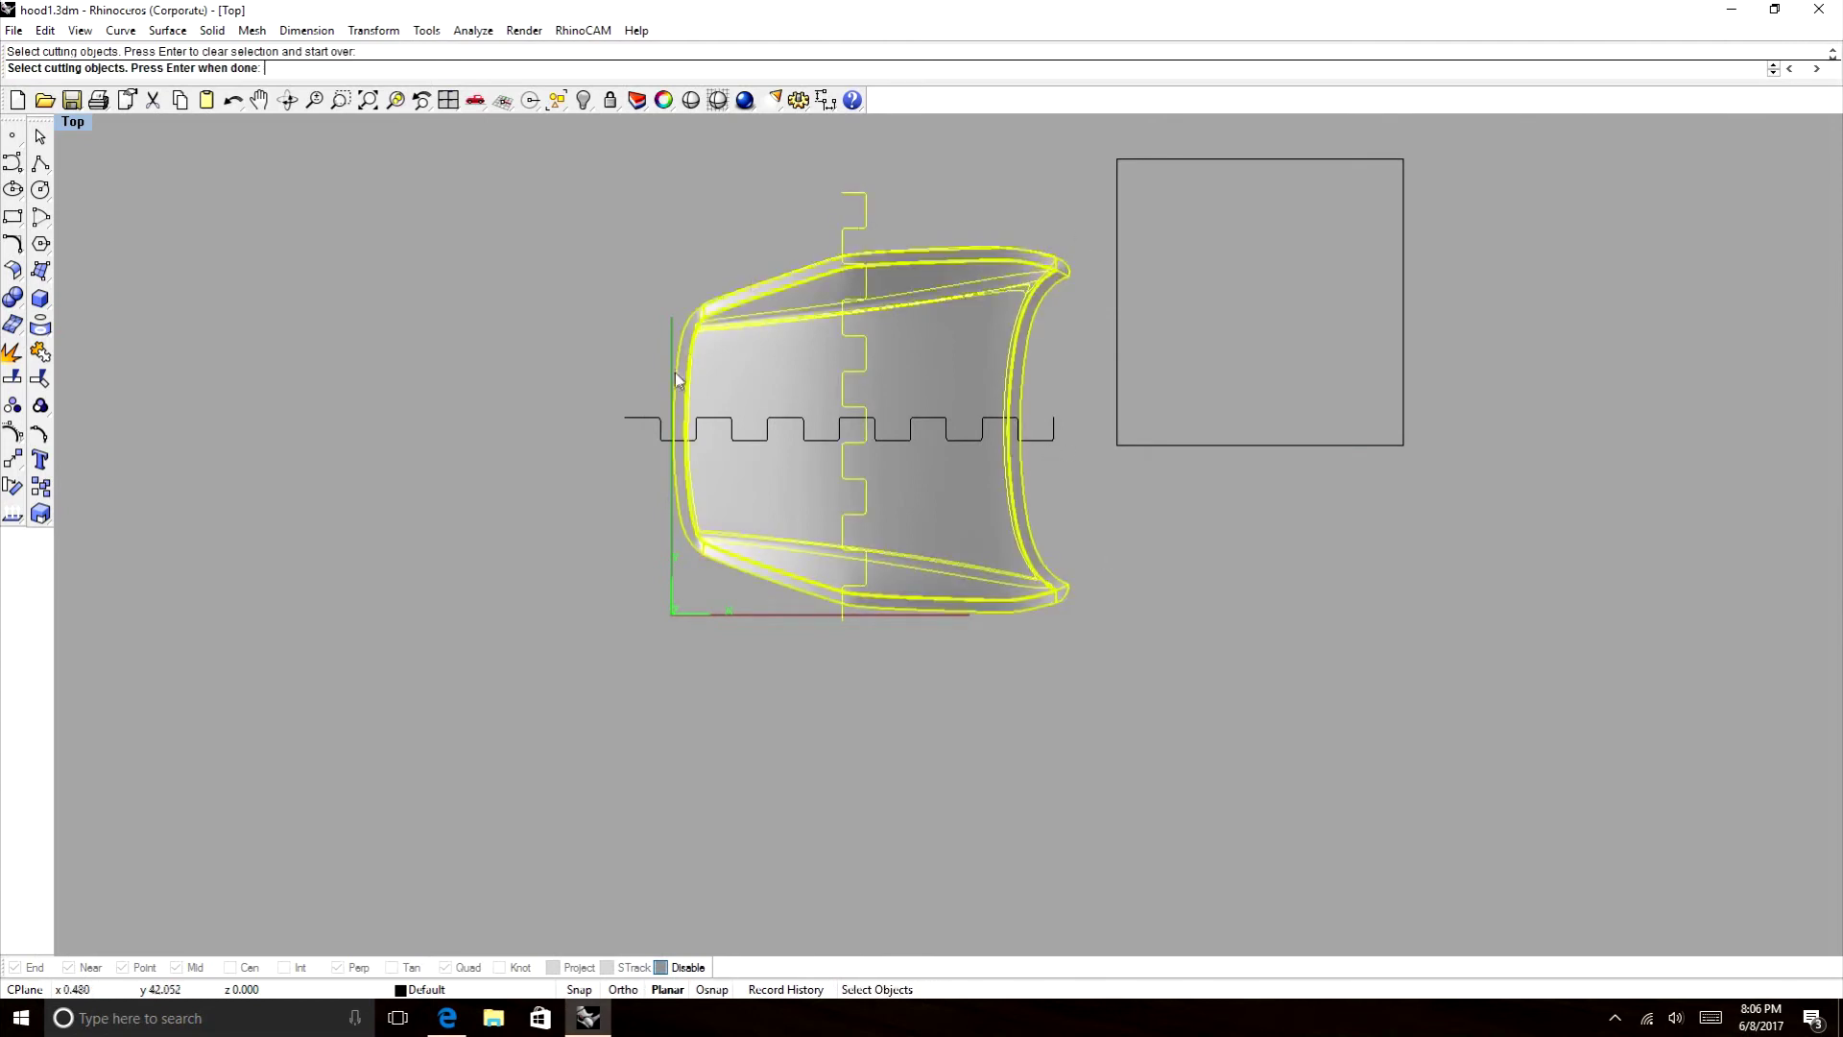
pyautogui.click(647, 415)
pyautogui.press('Return')
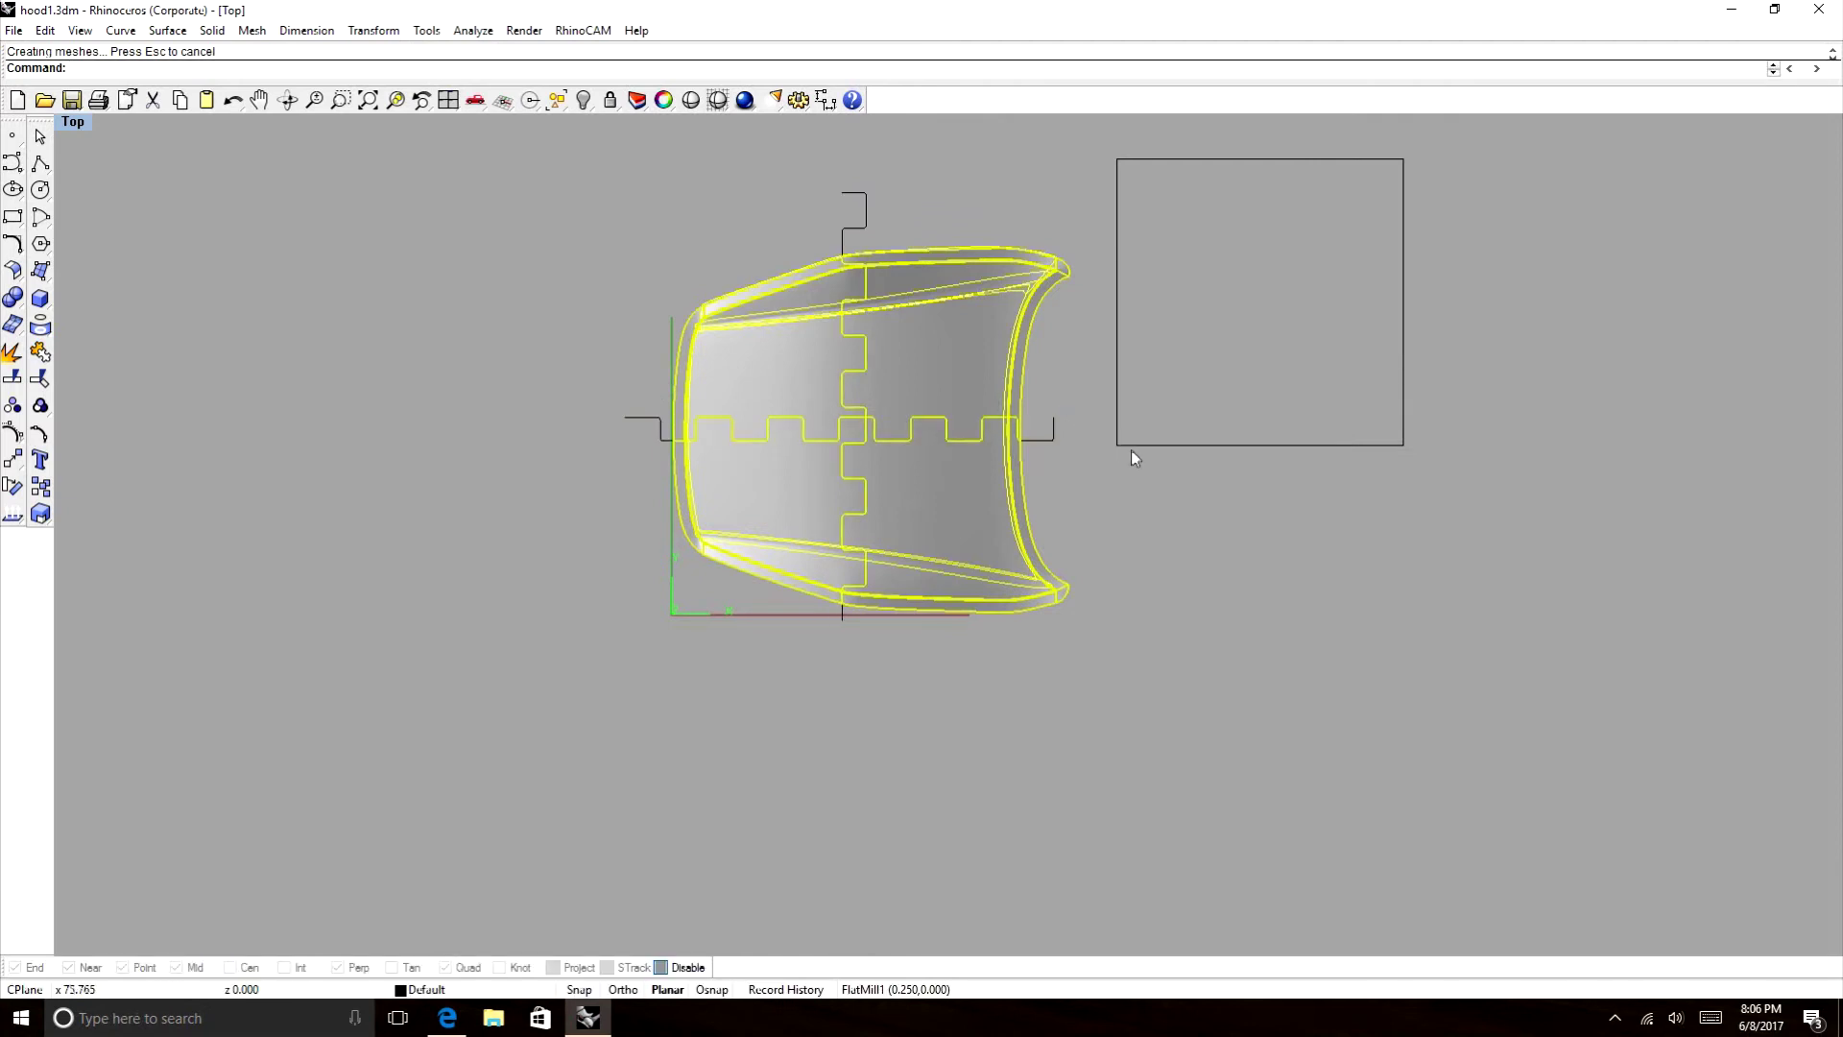
# Delete the 48-inch square beside the hood.
pyautogui.click(1130, 449)
pyautogui.press('Delete')
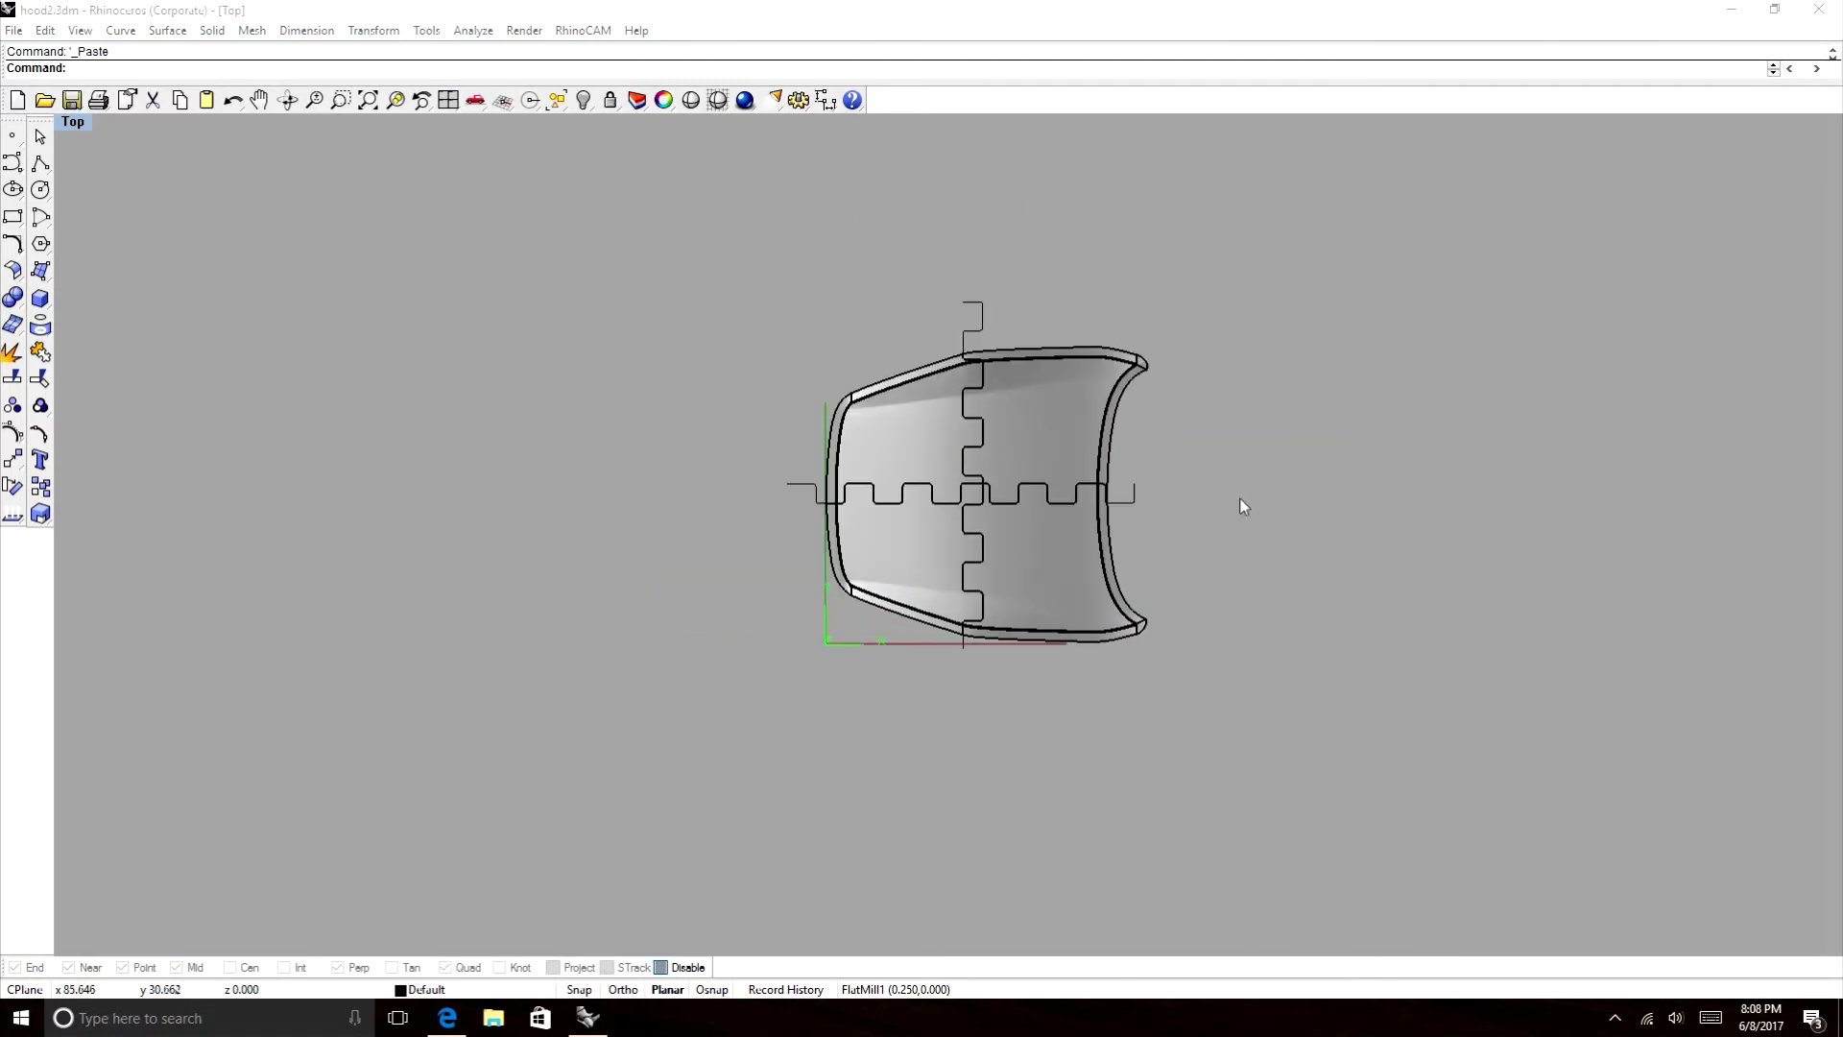
pyautogui.scroll(5, 1232, 501)
pyautogui.scroll(-5, 1211, 480)
pyautogui.scroll(1, 1039, 375)
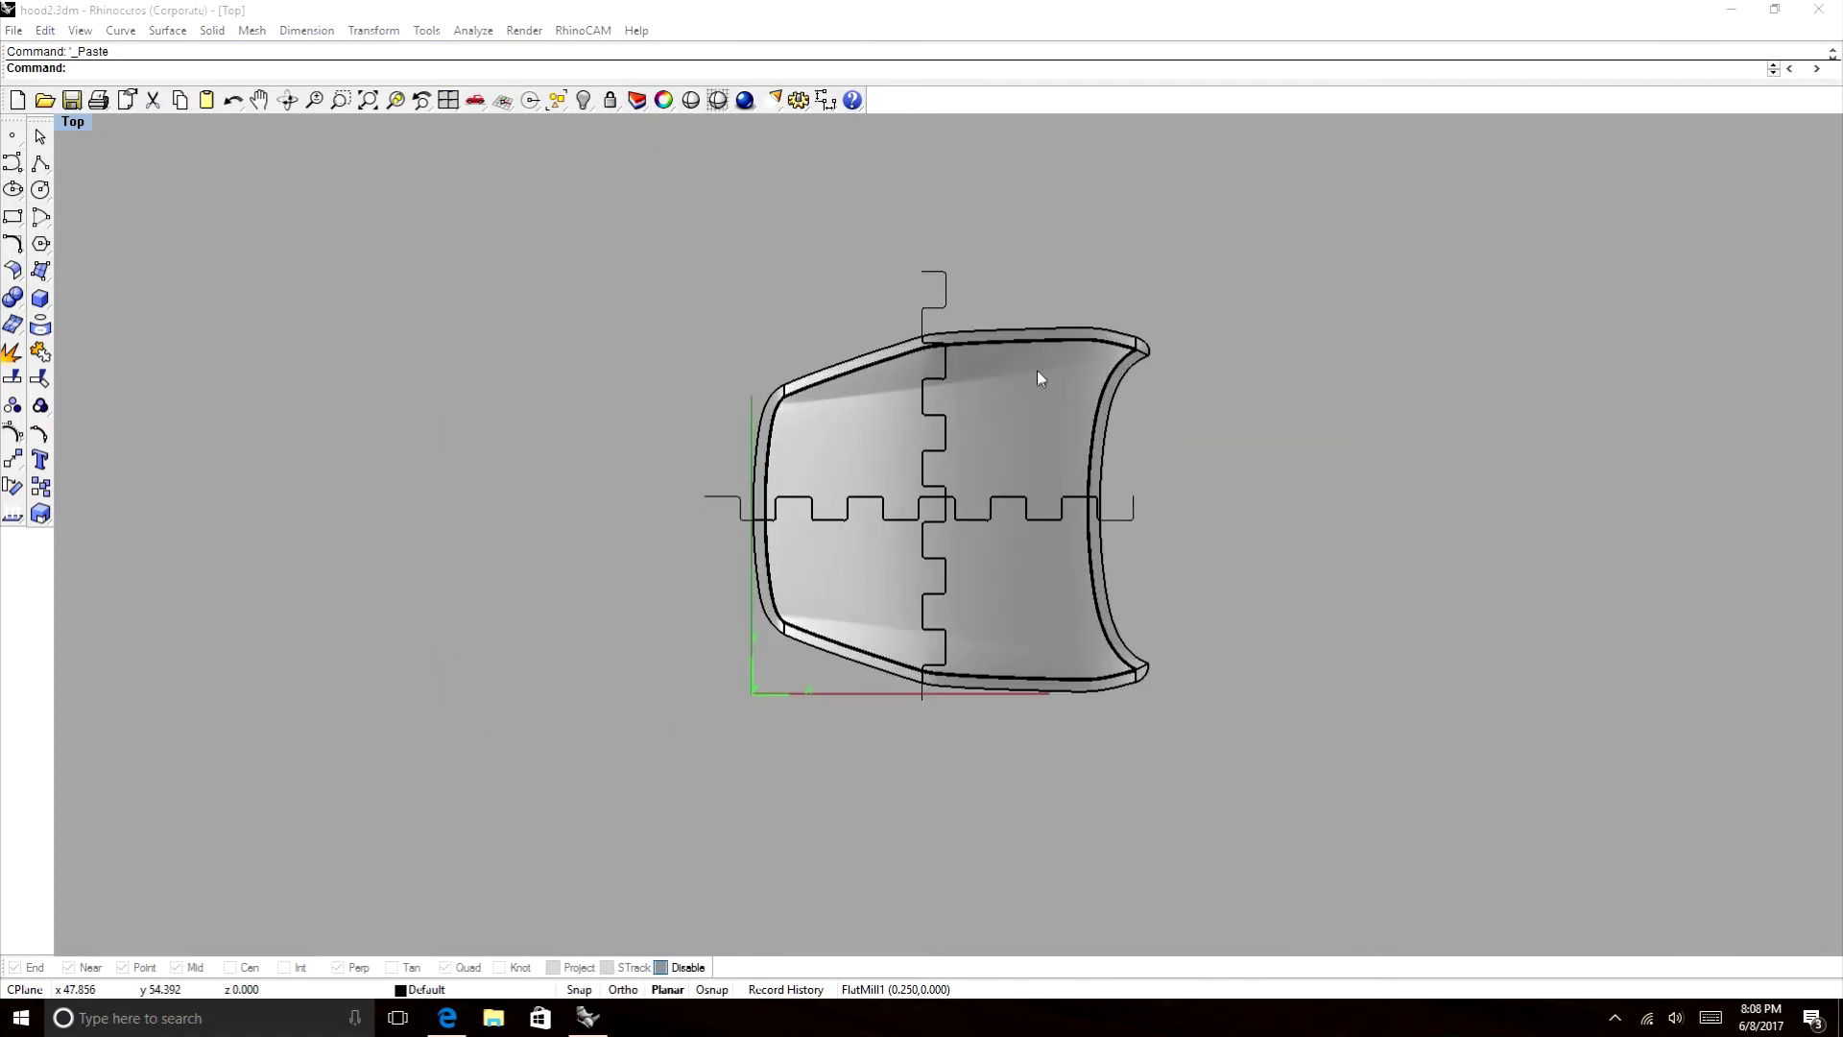
pyautogui.moveTo(1229, 271); pyautogui.dragTo(977, 469)
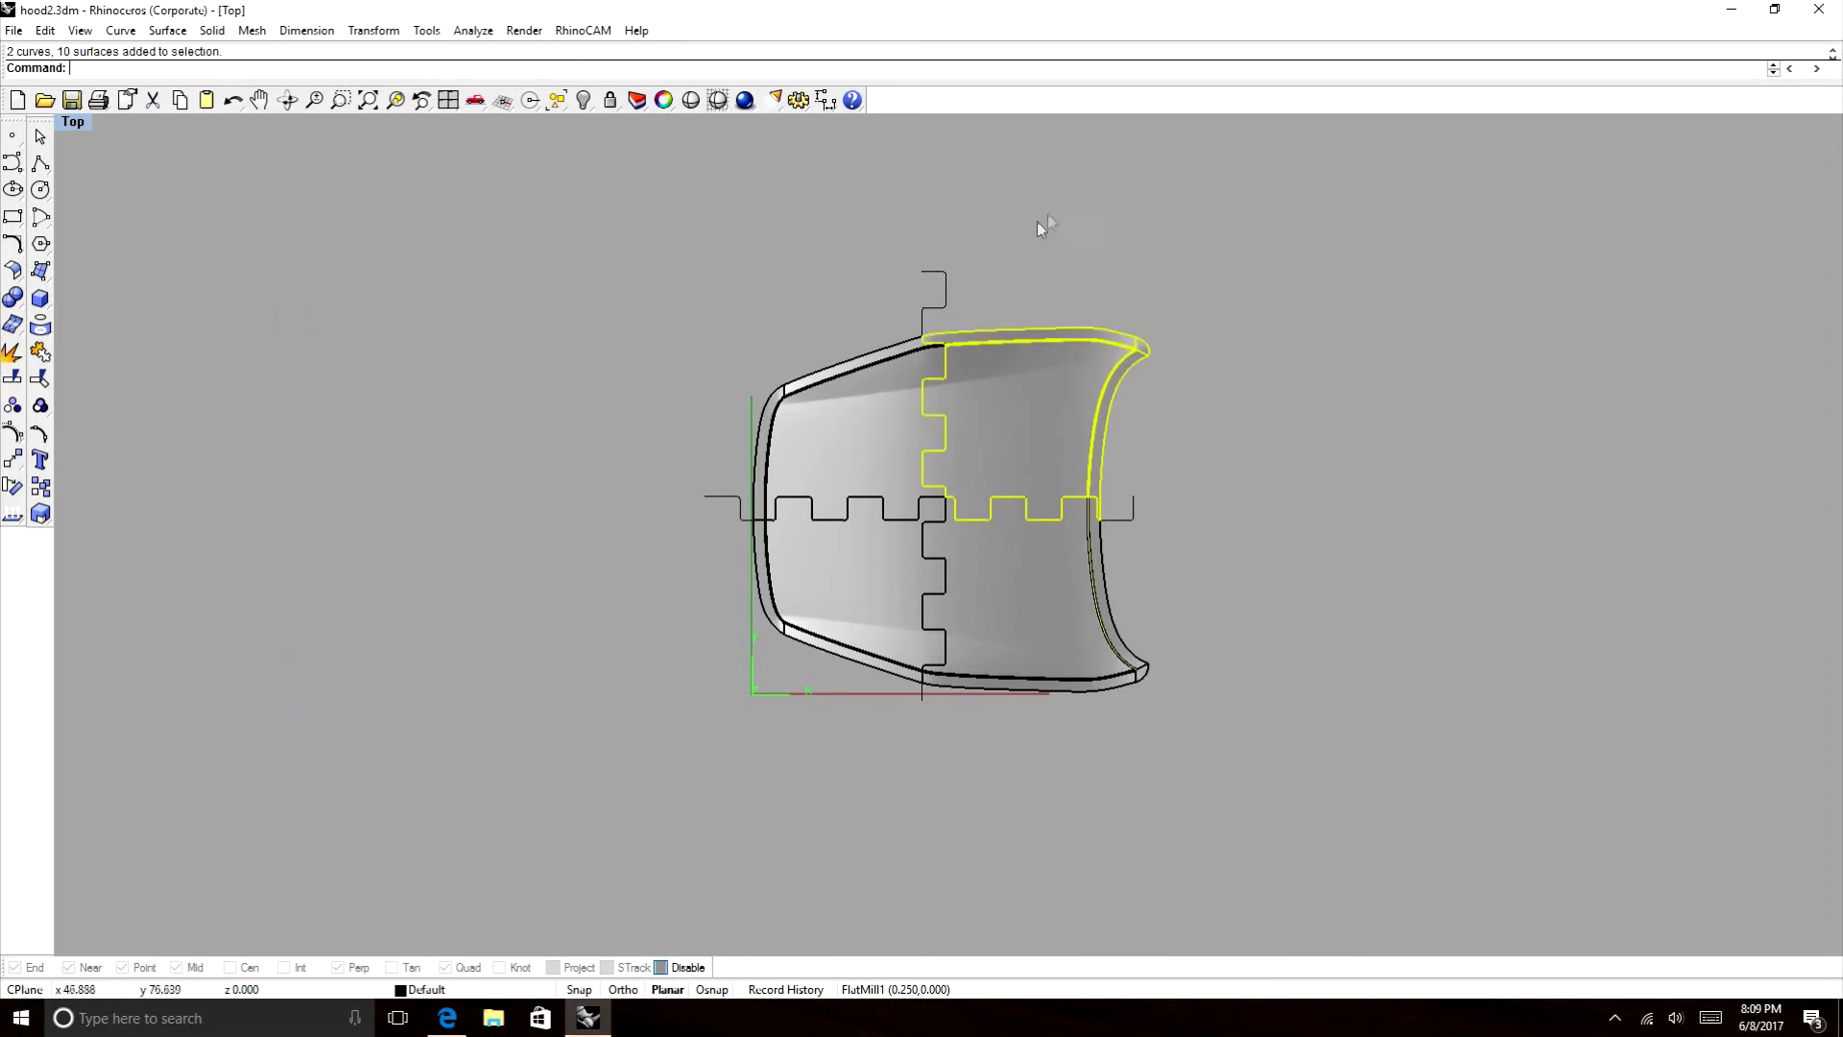
pyautogui.scroll(-2, 1056, 288)
pyautogui.scroll(5, 1056, 269)
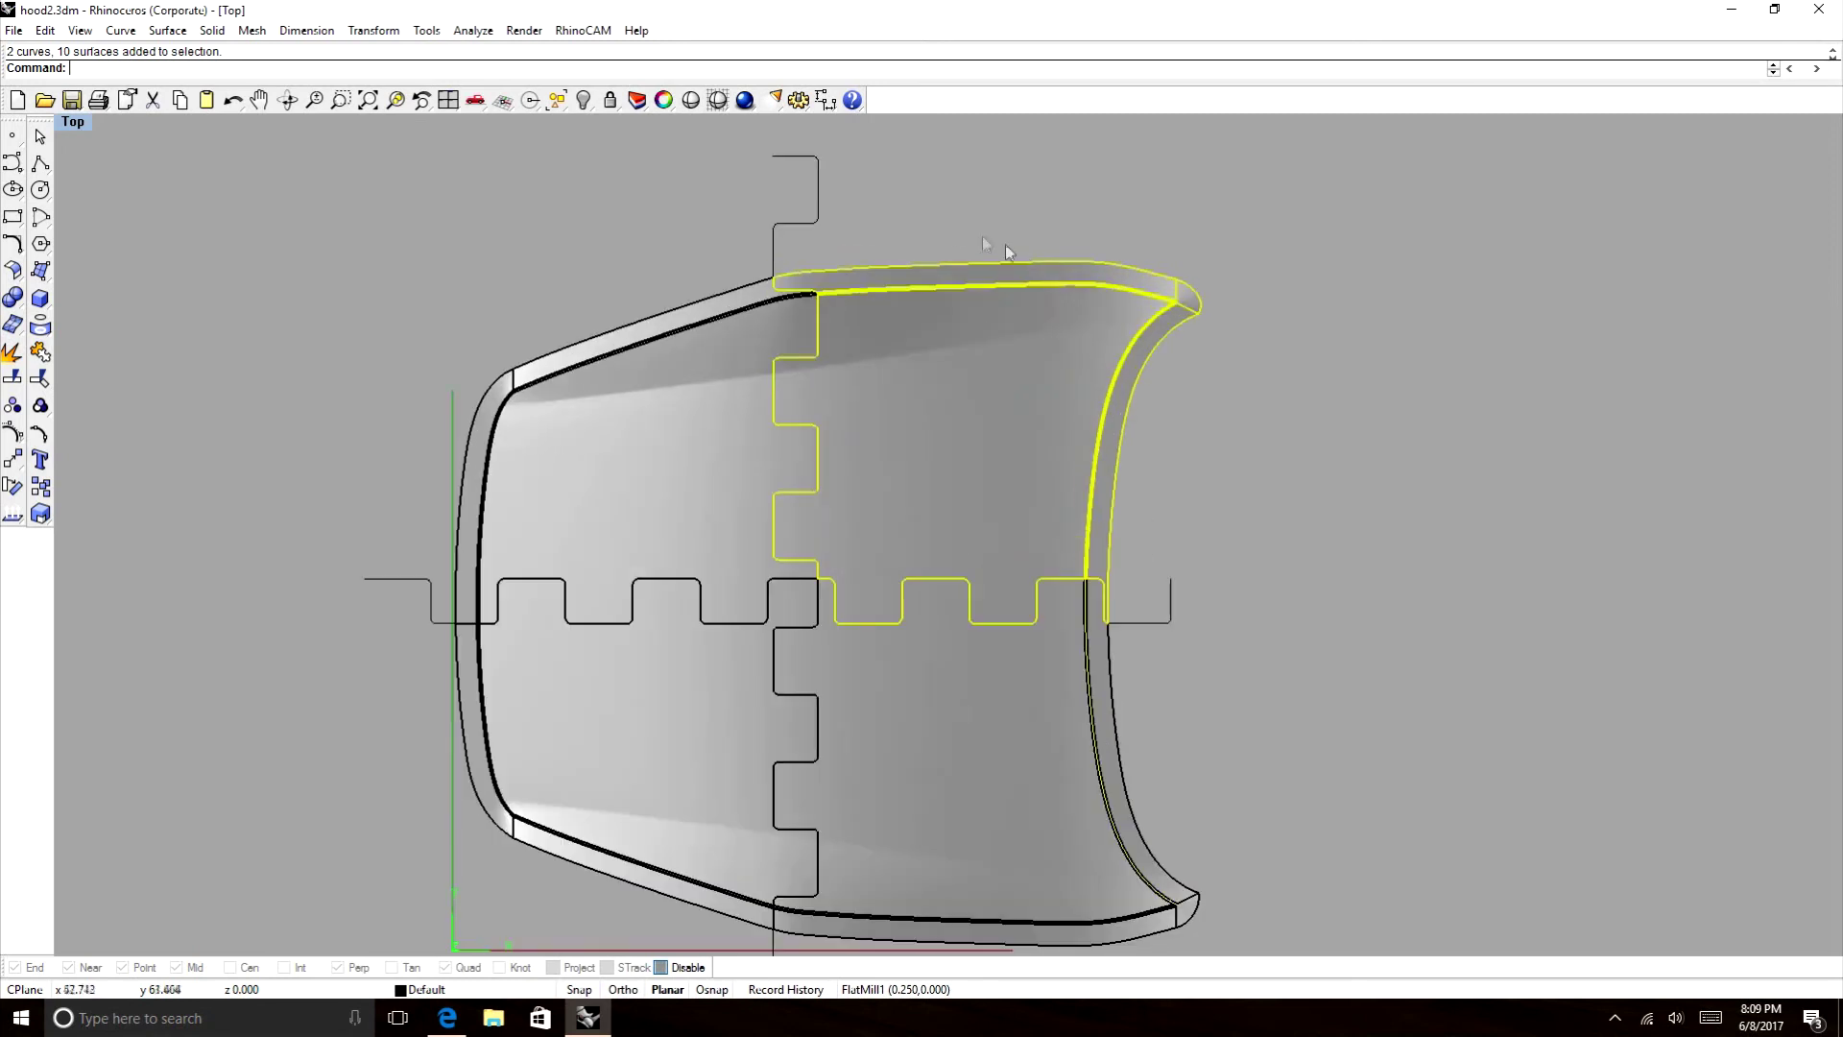
pyautogui.click(822, 200)
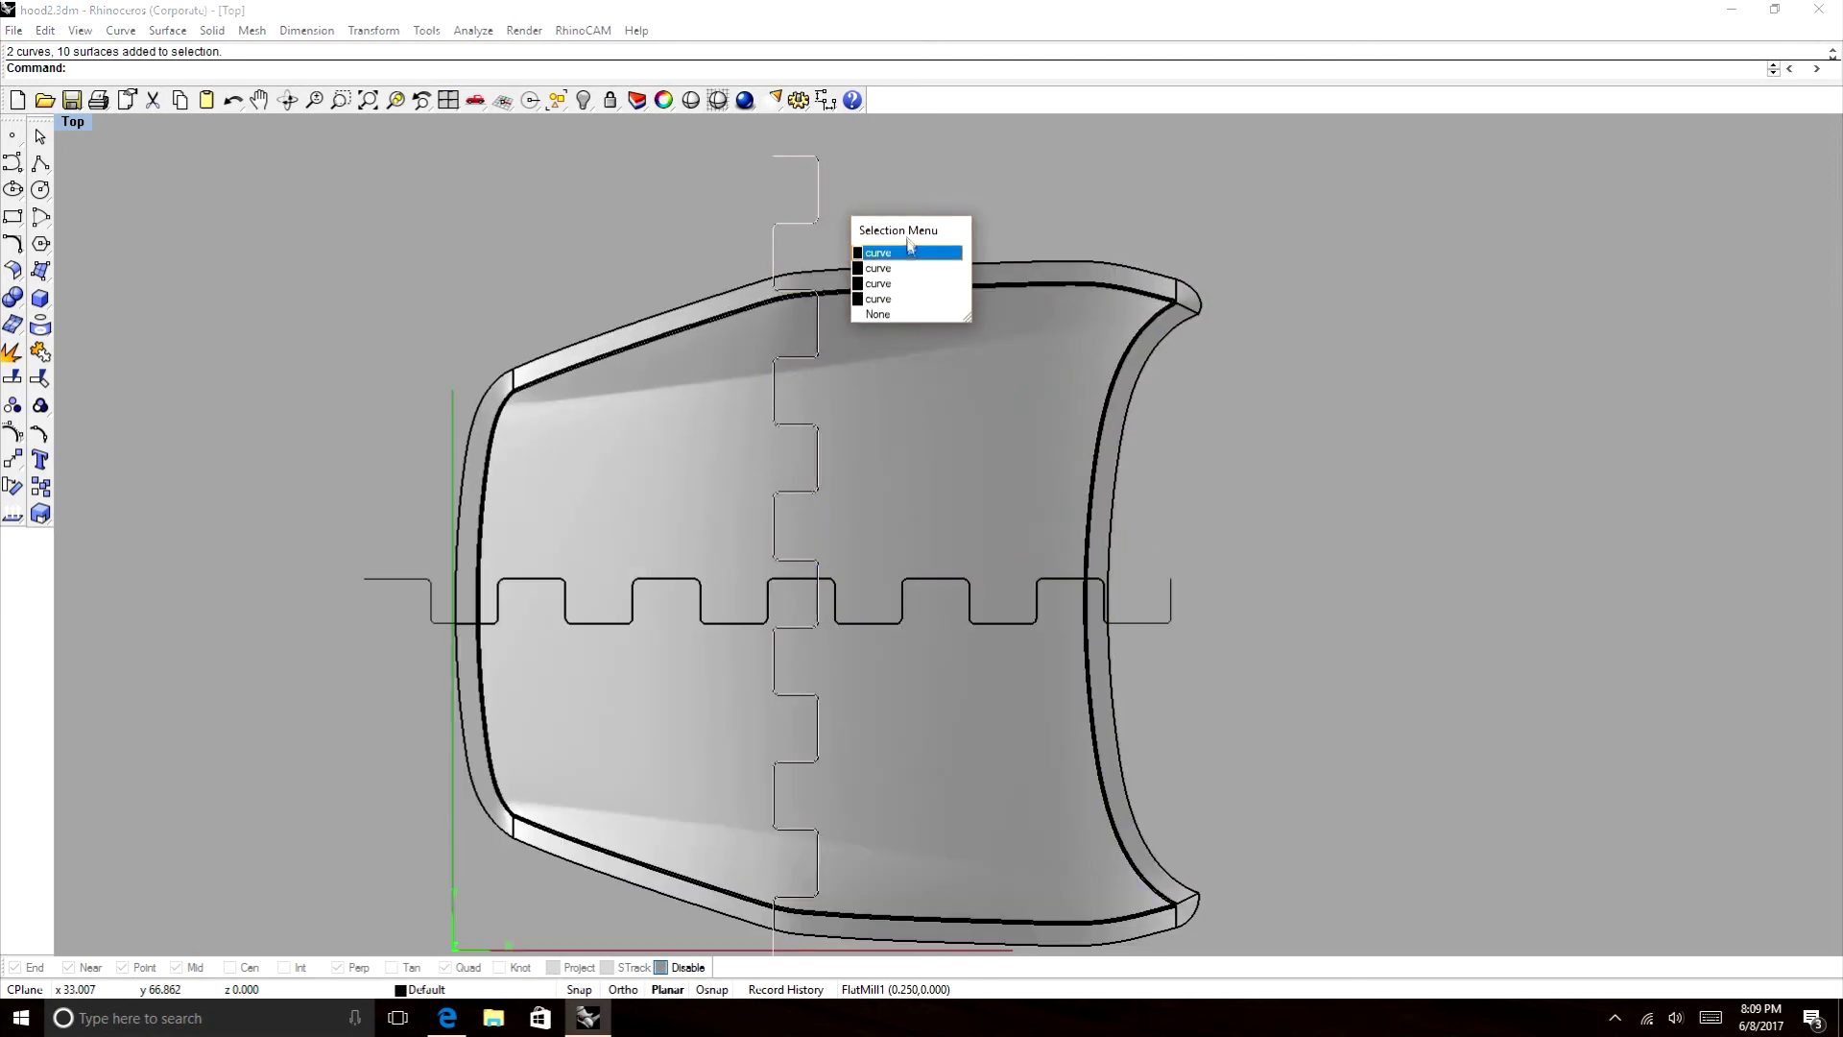
pyautogui.click(880, 252)
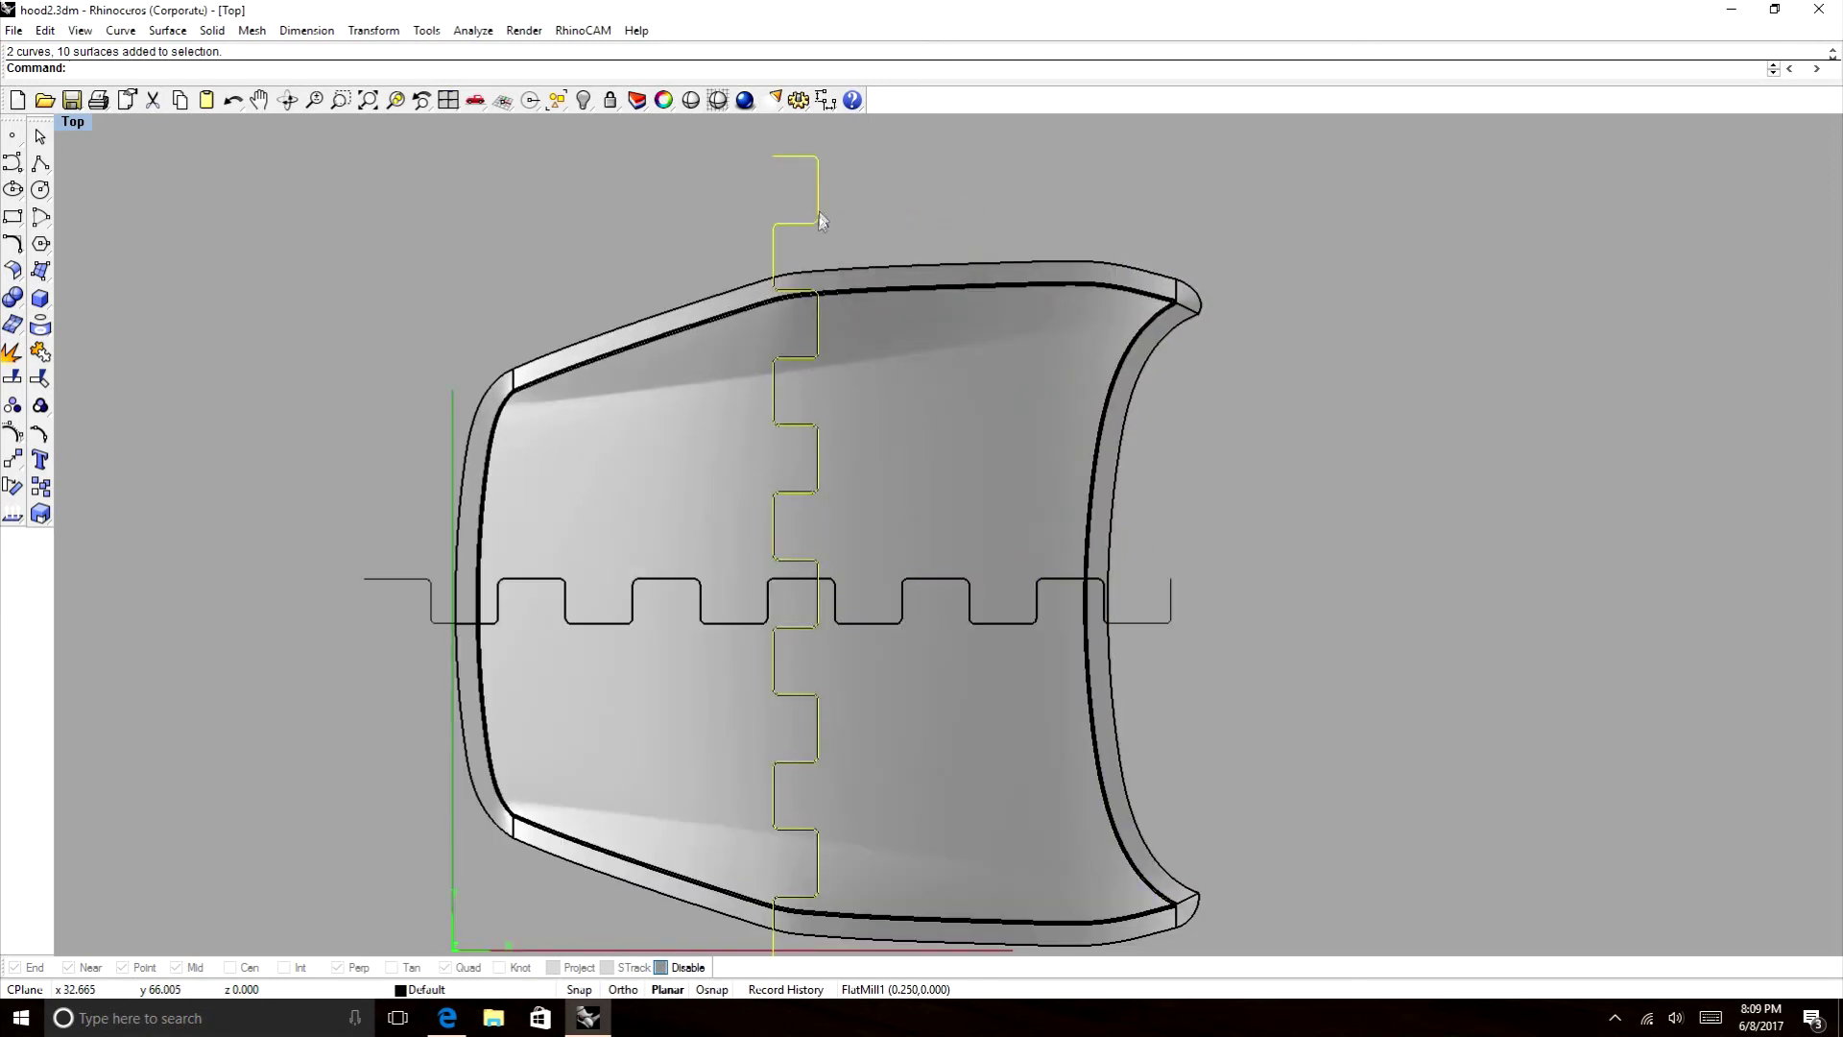
# Move the upper rear hood quarter, together with one copy of each tooth line, into clear space beyond the hood's upper rear corner.
pyautogui.moveTo(1230, 235); pyautogui.dragTo(924, 480)
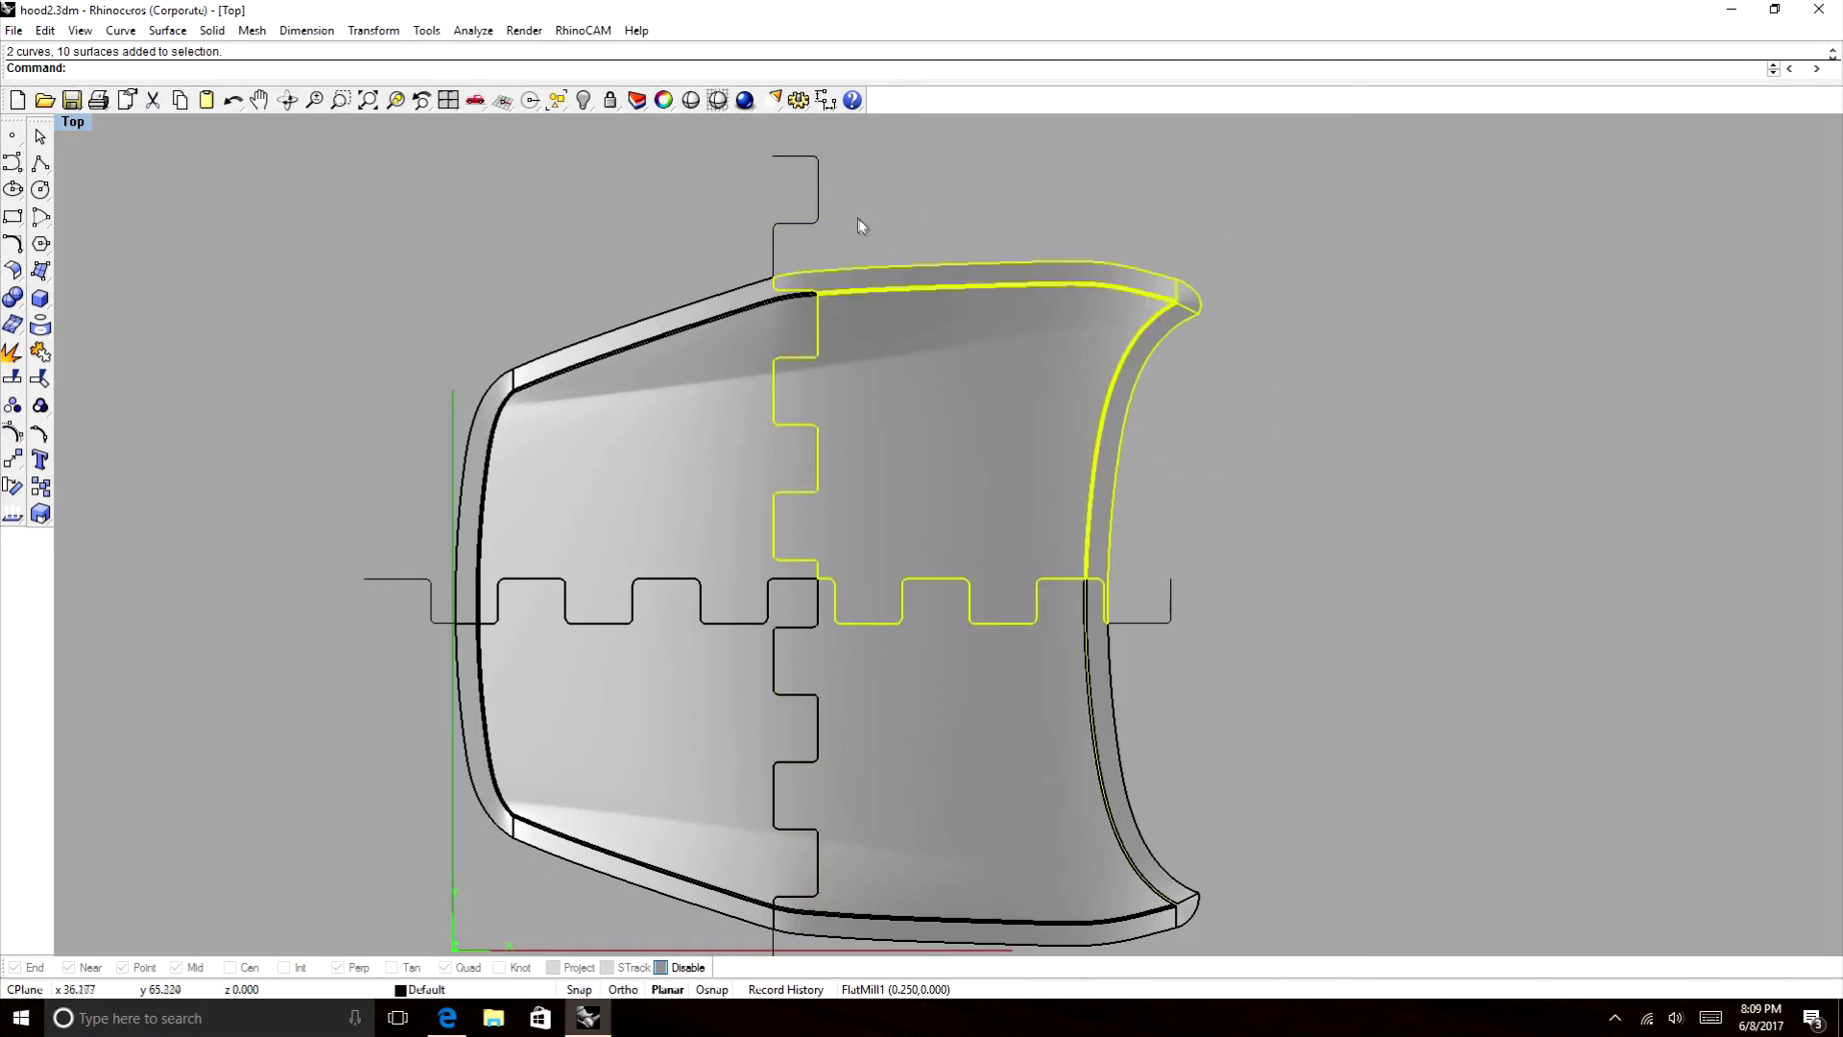
pyautogui.keyDown('shift'); pyautogui.click(820, 213); pyautogui.keyUp('shift')
pyautogui.click(883, 247)
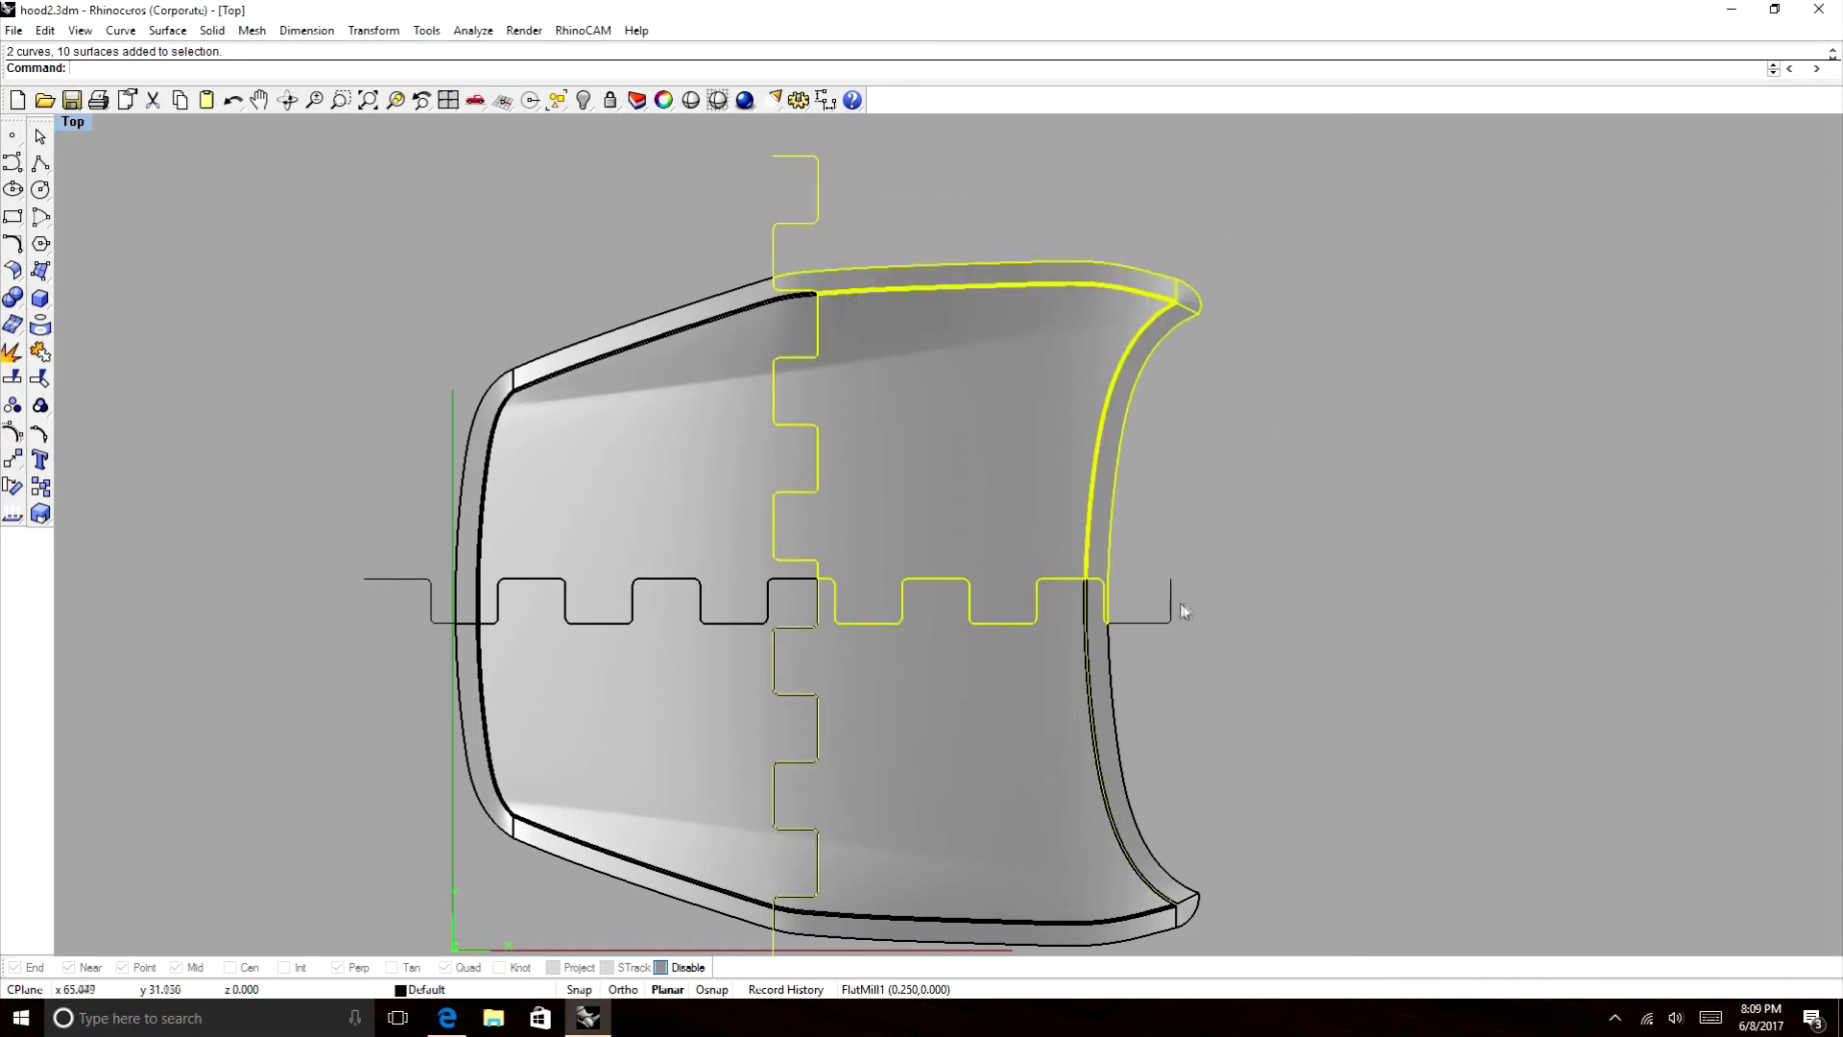
pyautogui.keyDown('shift'); pyautogui.click(1170, 595); pyautogui.keyUp('shift')
pyautogui.click(1227, 657)
pyautogui.scroll(-5, 969, 533)
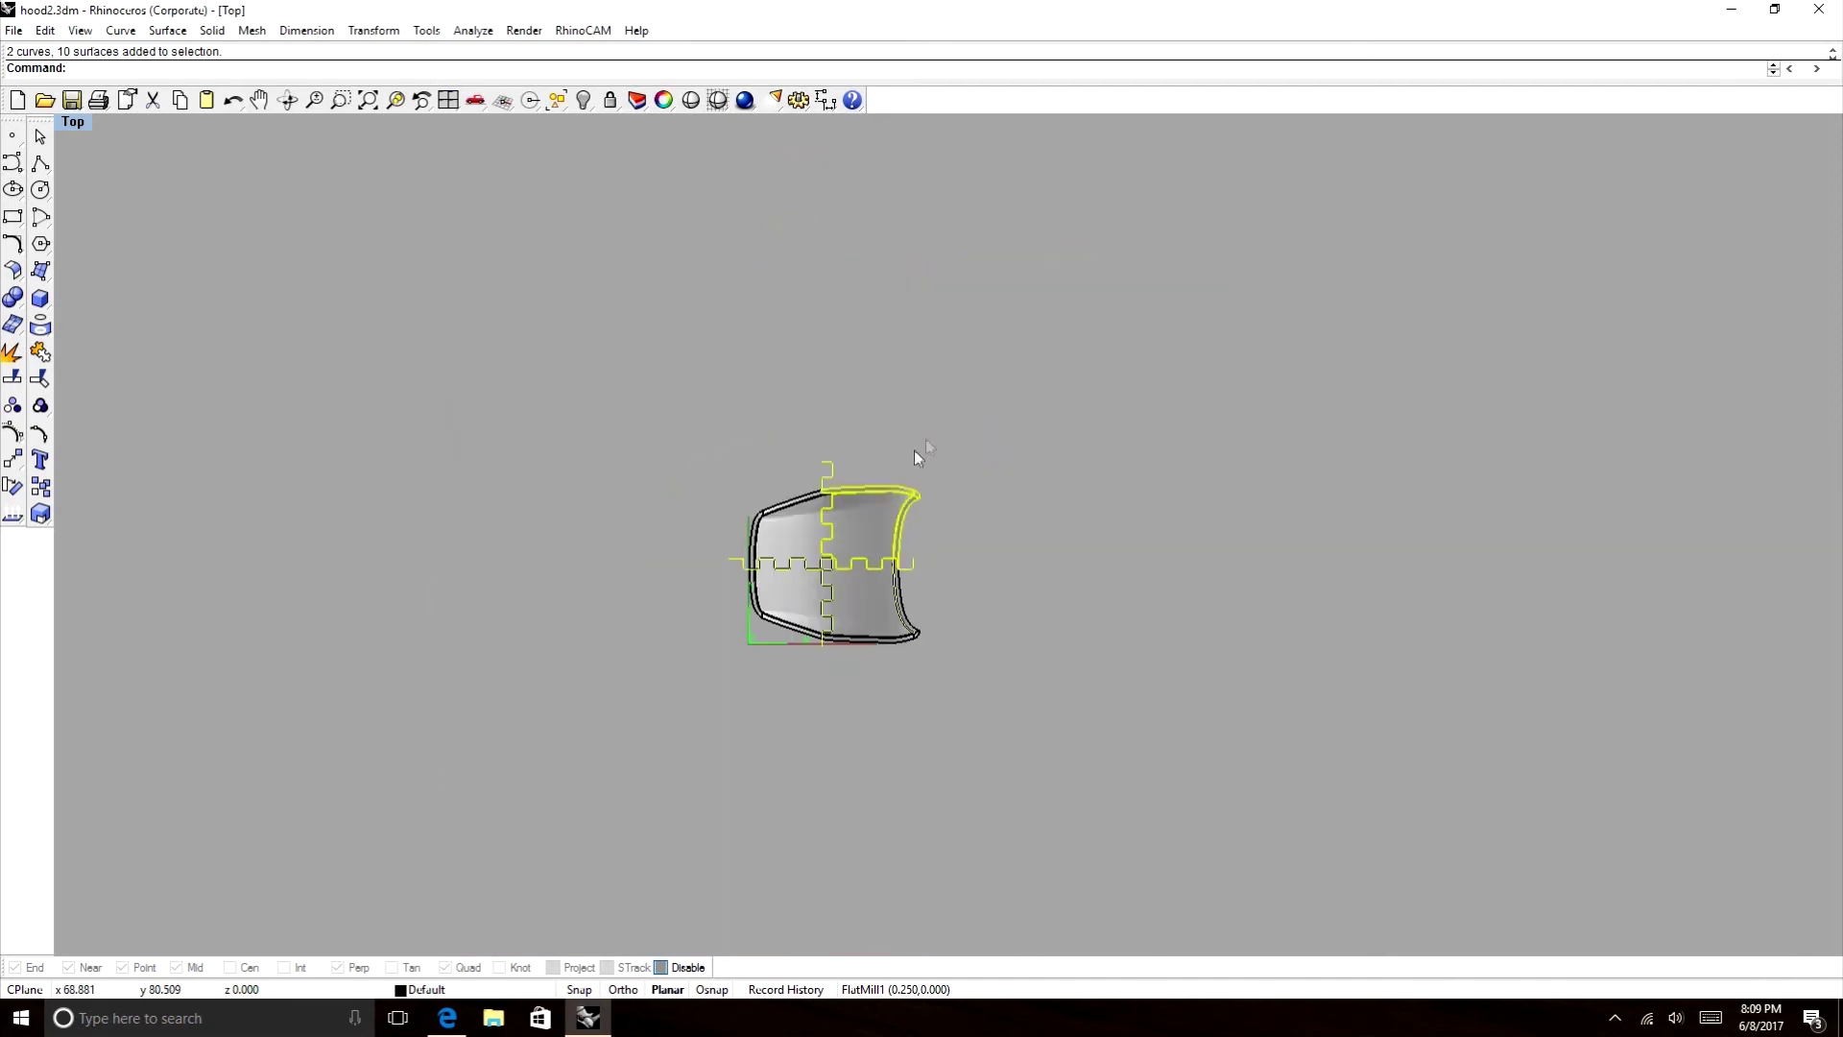
pyautogui.scroll(2, 914, 528)
pyautogui.moveTo(894, 514); pyautogui.dragTo(1317, 342)
pyautogui.click(1342, 430)
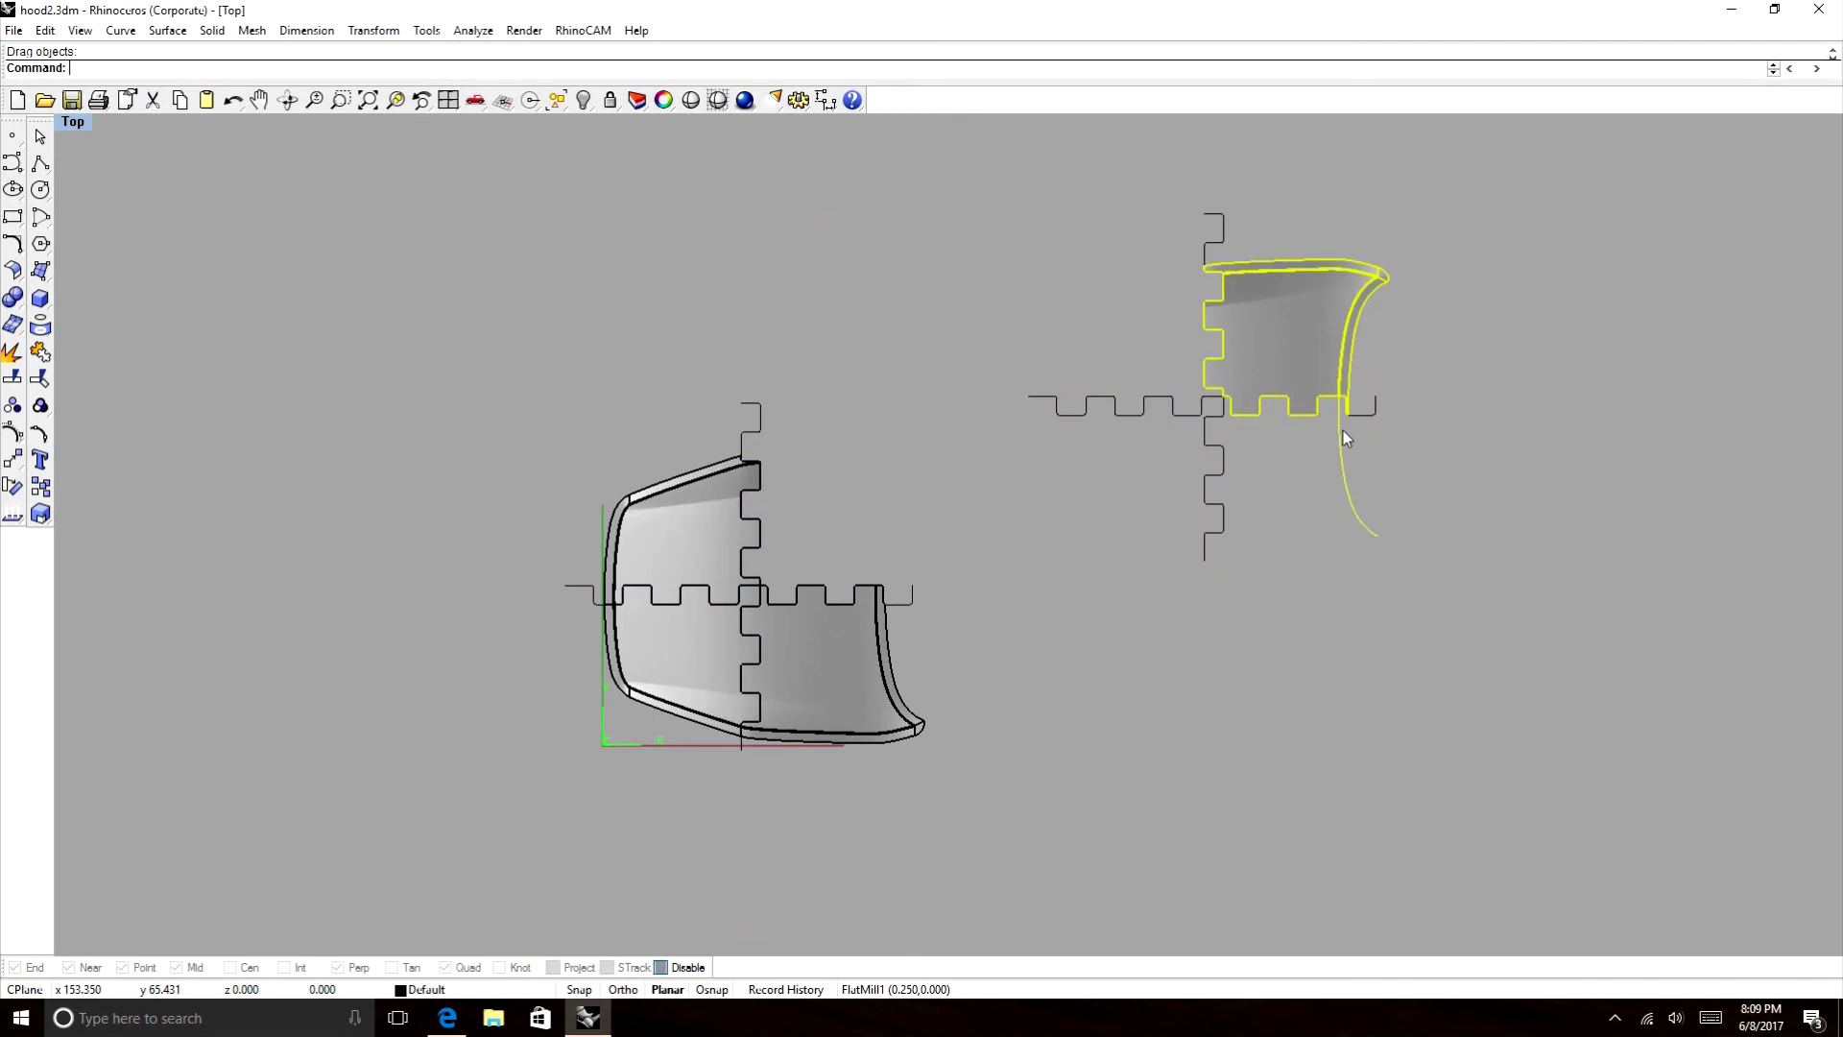
# Split the vertical tooth line at a point where it meets the upper edge of the separated rear hood piece.
pyautogui.scroll(5, 1350, 337)
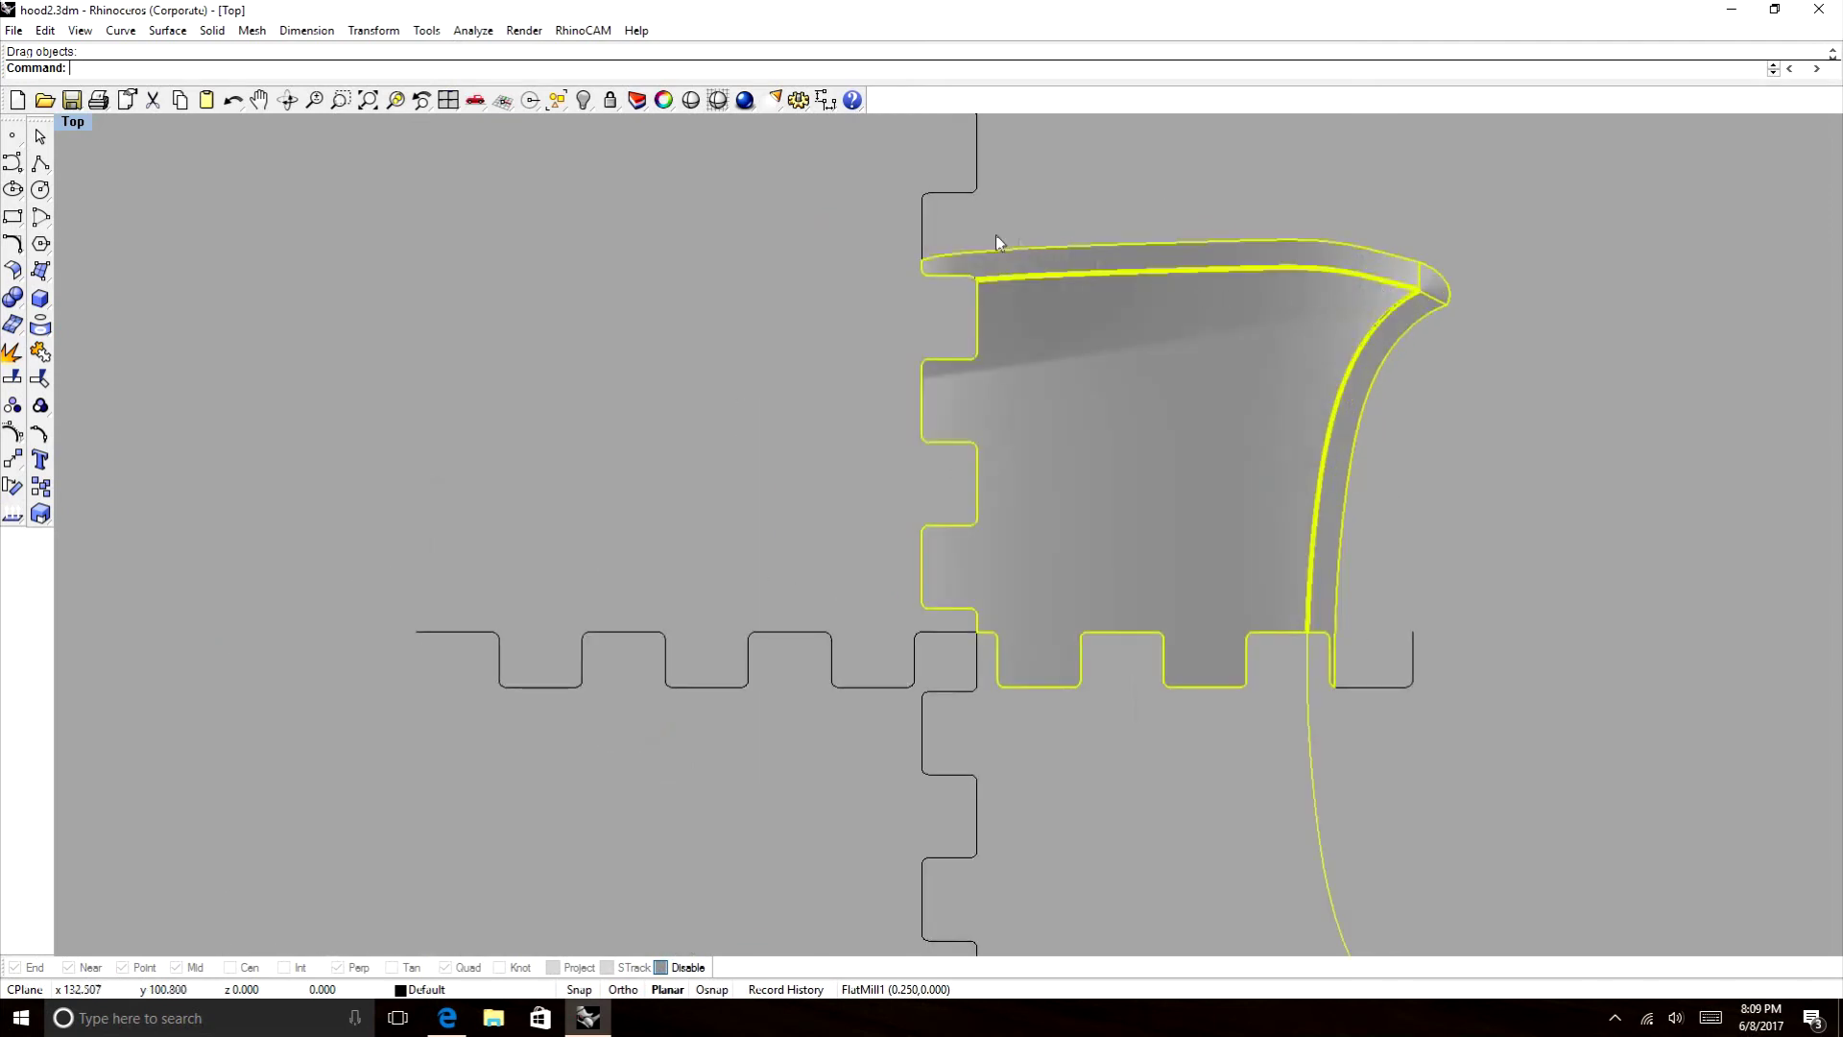
pyautogui.click(926, 224)
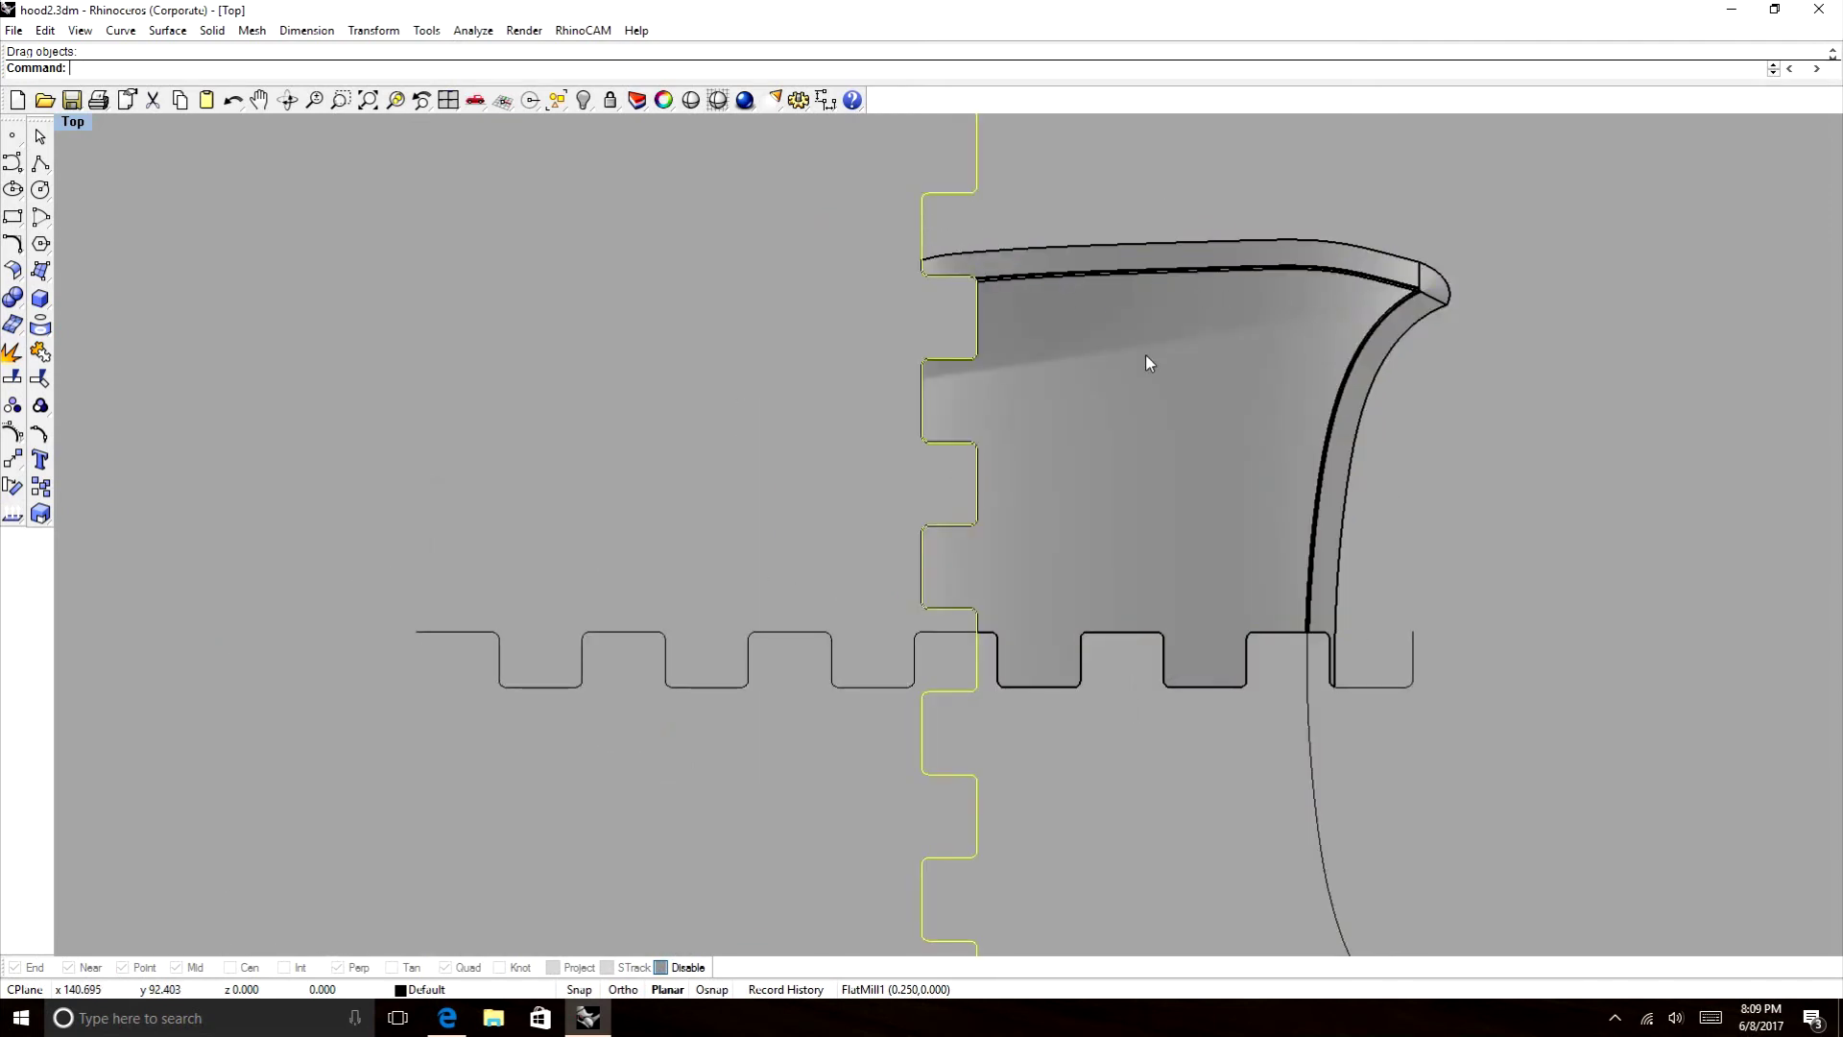
pyautogui.scroll(-5, 1144, 354)
pyautogui.scroll(5, 1098, 341)
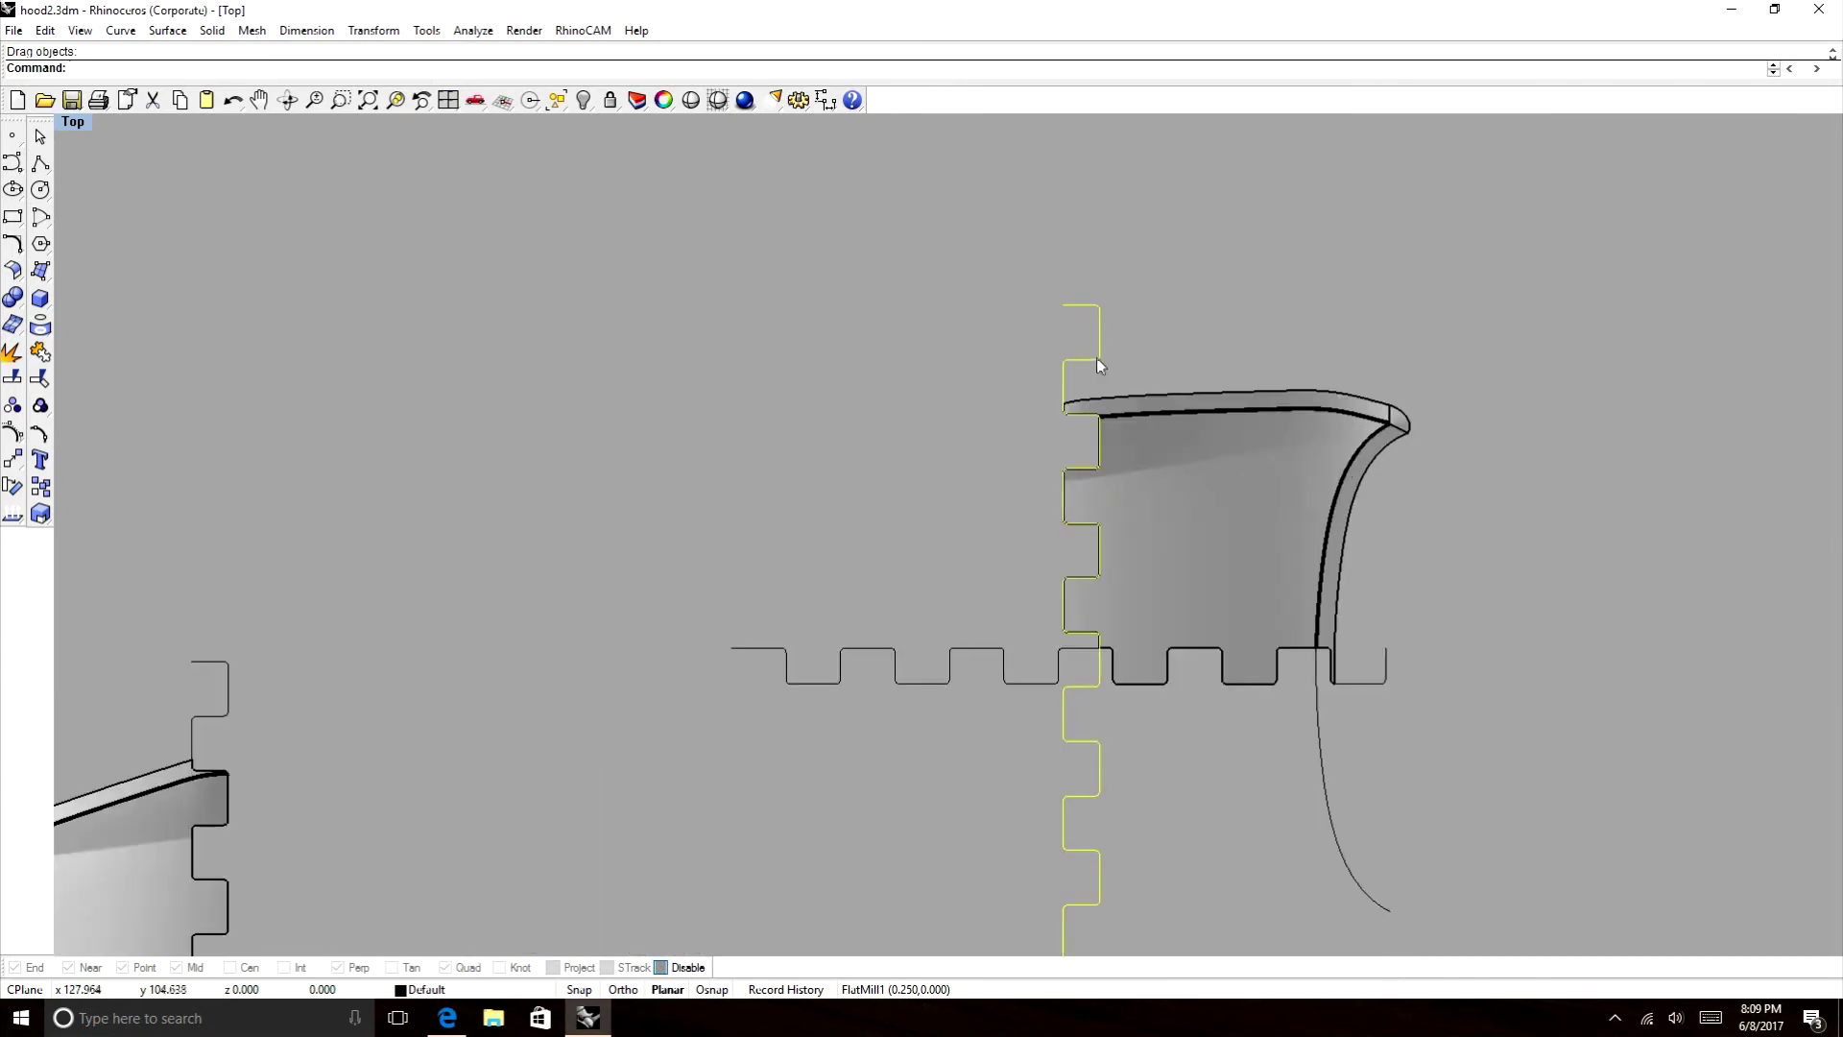
pyautogui.rightClick(1098, 362)
pyautogui.click(392, 68)
pyautogui.scroll(9, 1059, 398)
pyautogui.click(1063, 419)
pyautogui.click(1065, 419)
pyautogui.press('Return')
pyautogui.scroll(-10, 912, 313)
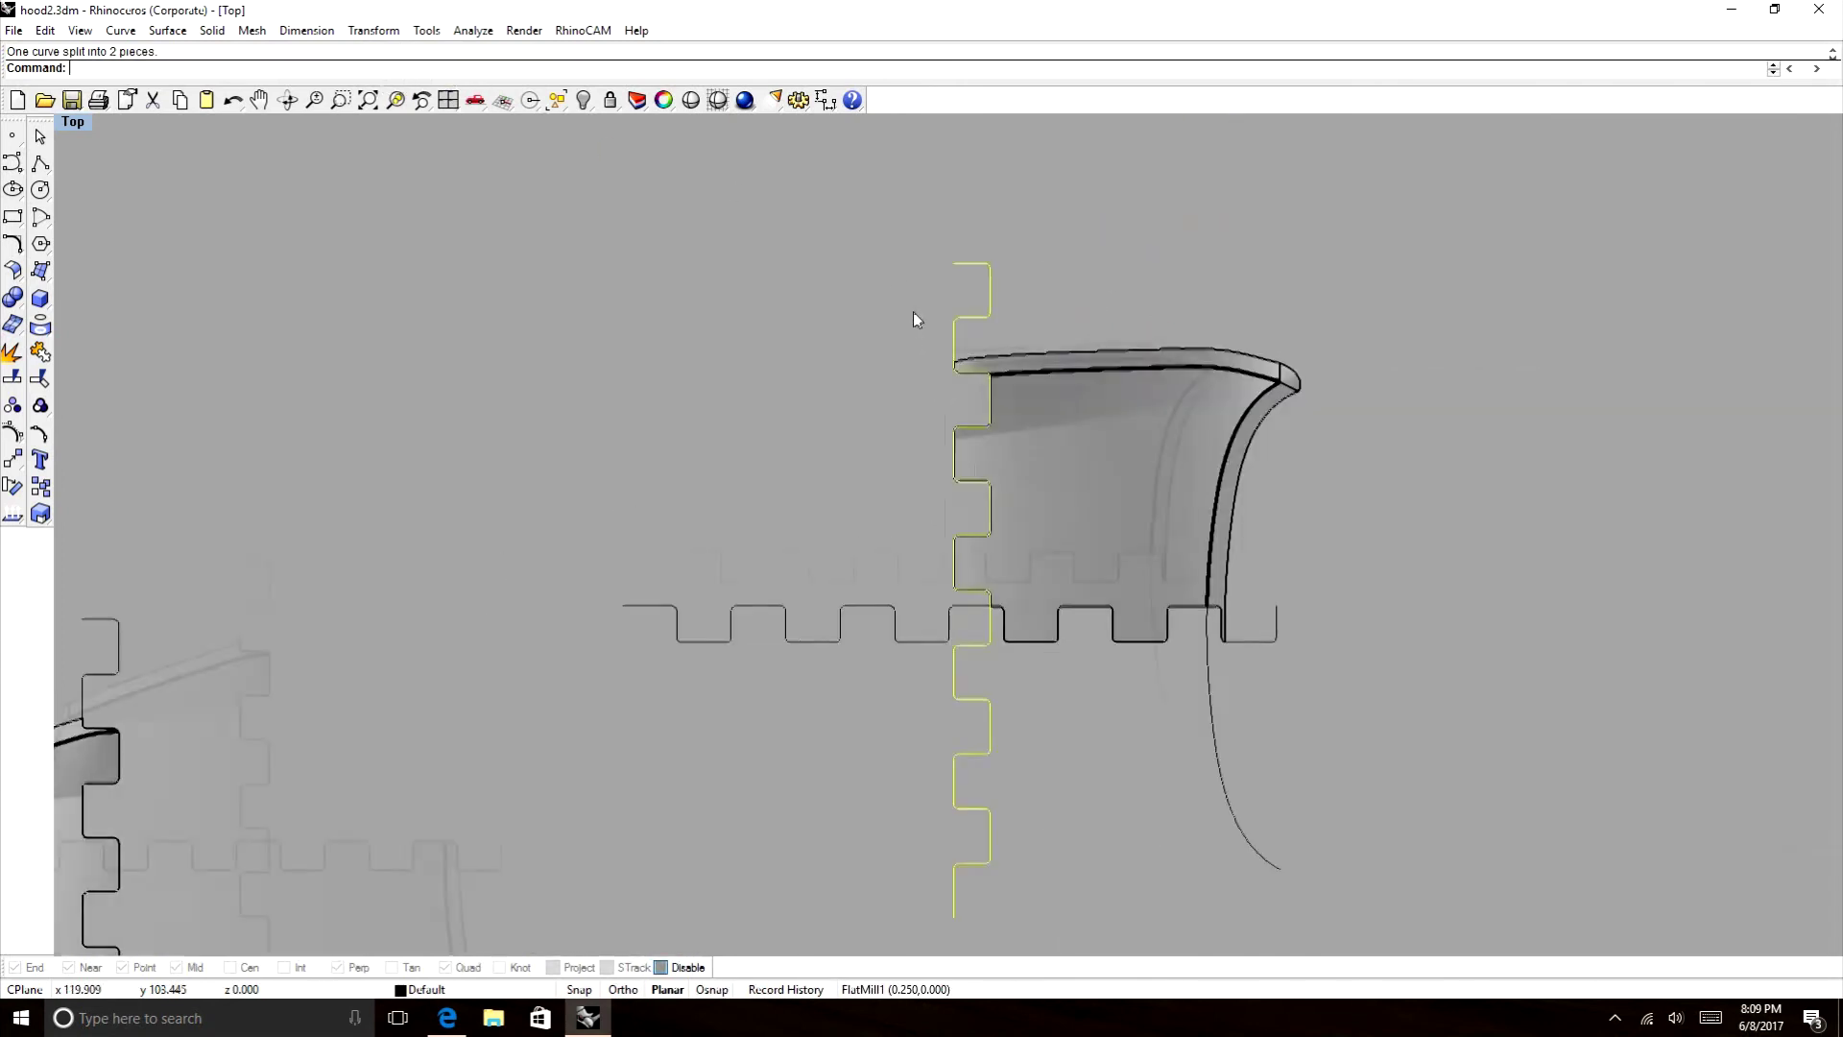
# Trim both tooth lines against each other, removing the lengths that extend past their crossing at the separated piece's inner corner.
pyautogui.scroll(10, 942, 402)
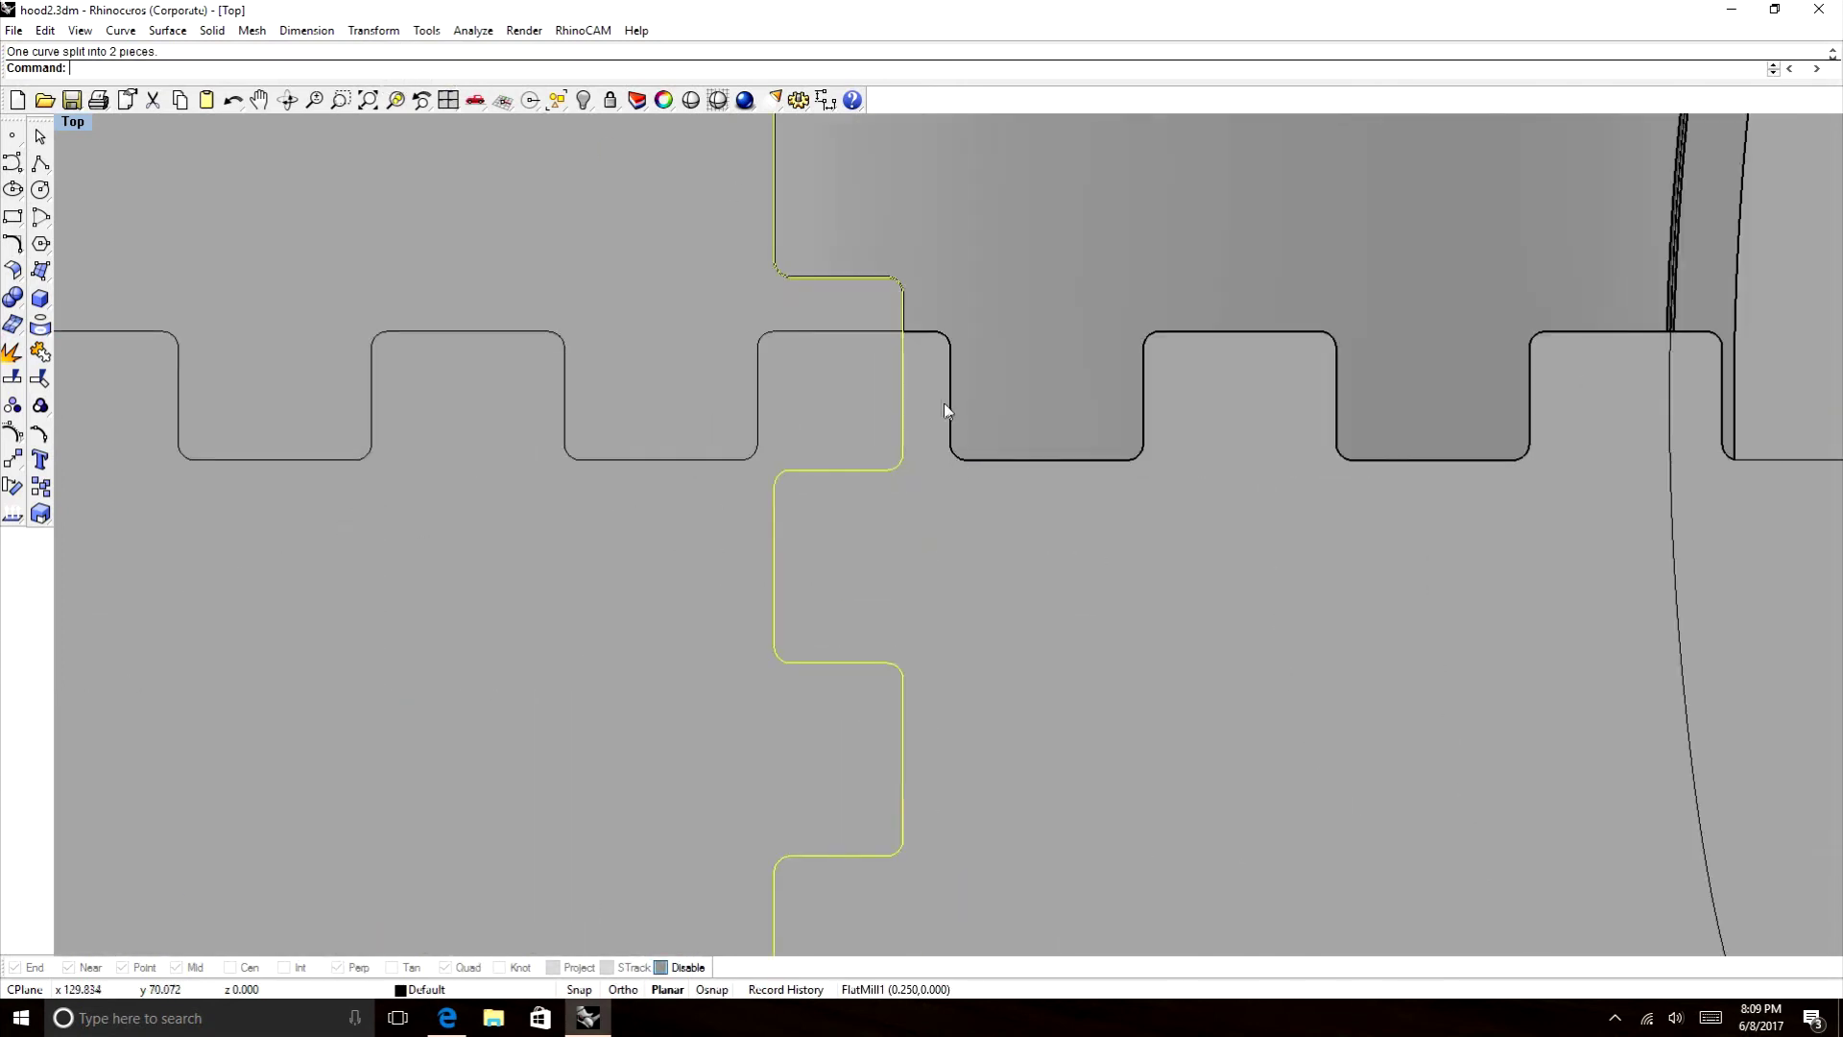
pyautogui.keyDown('shift'); pyautogui.click(881, 335); pyautogui.keyUp('shift')
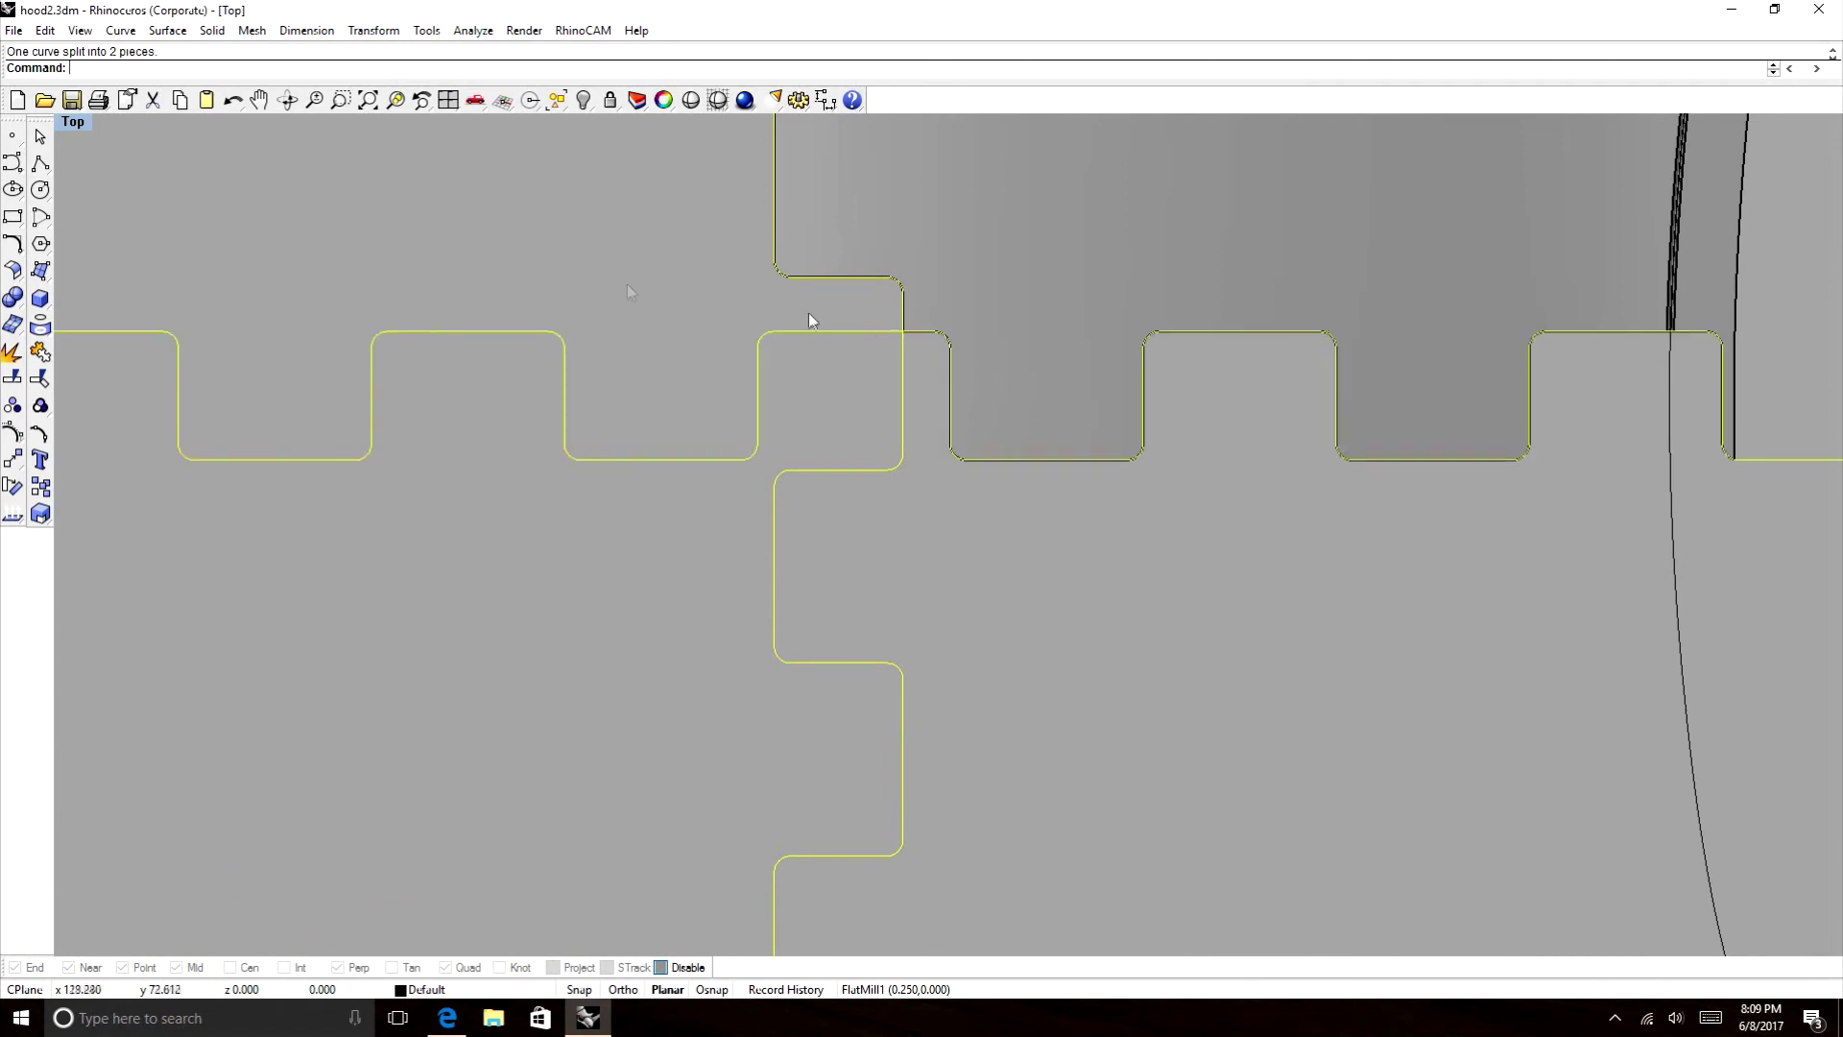
pyautogui.click(37, 381)
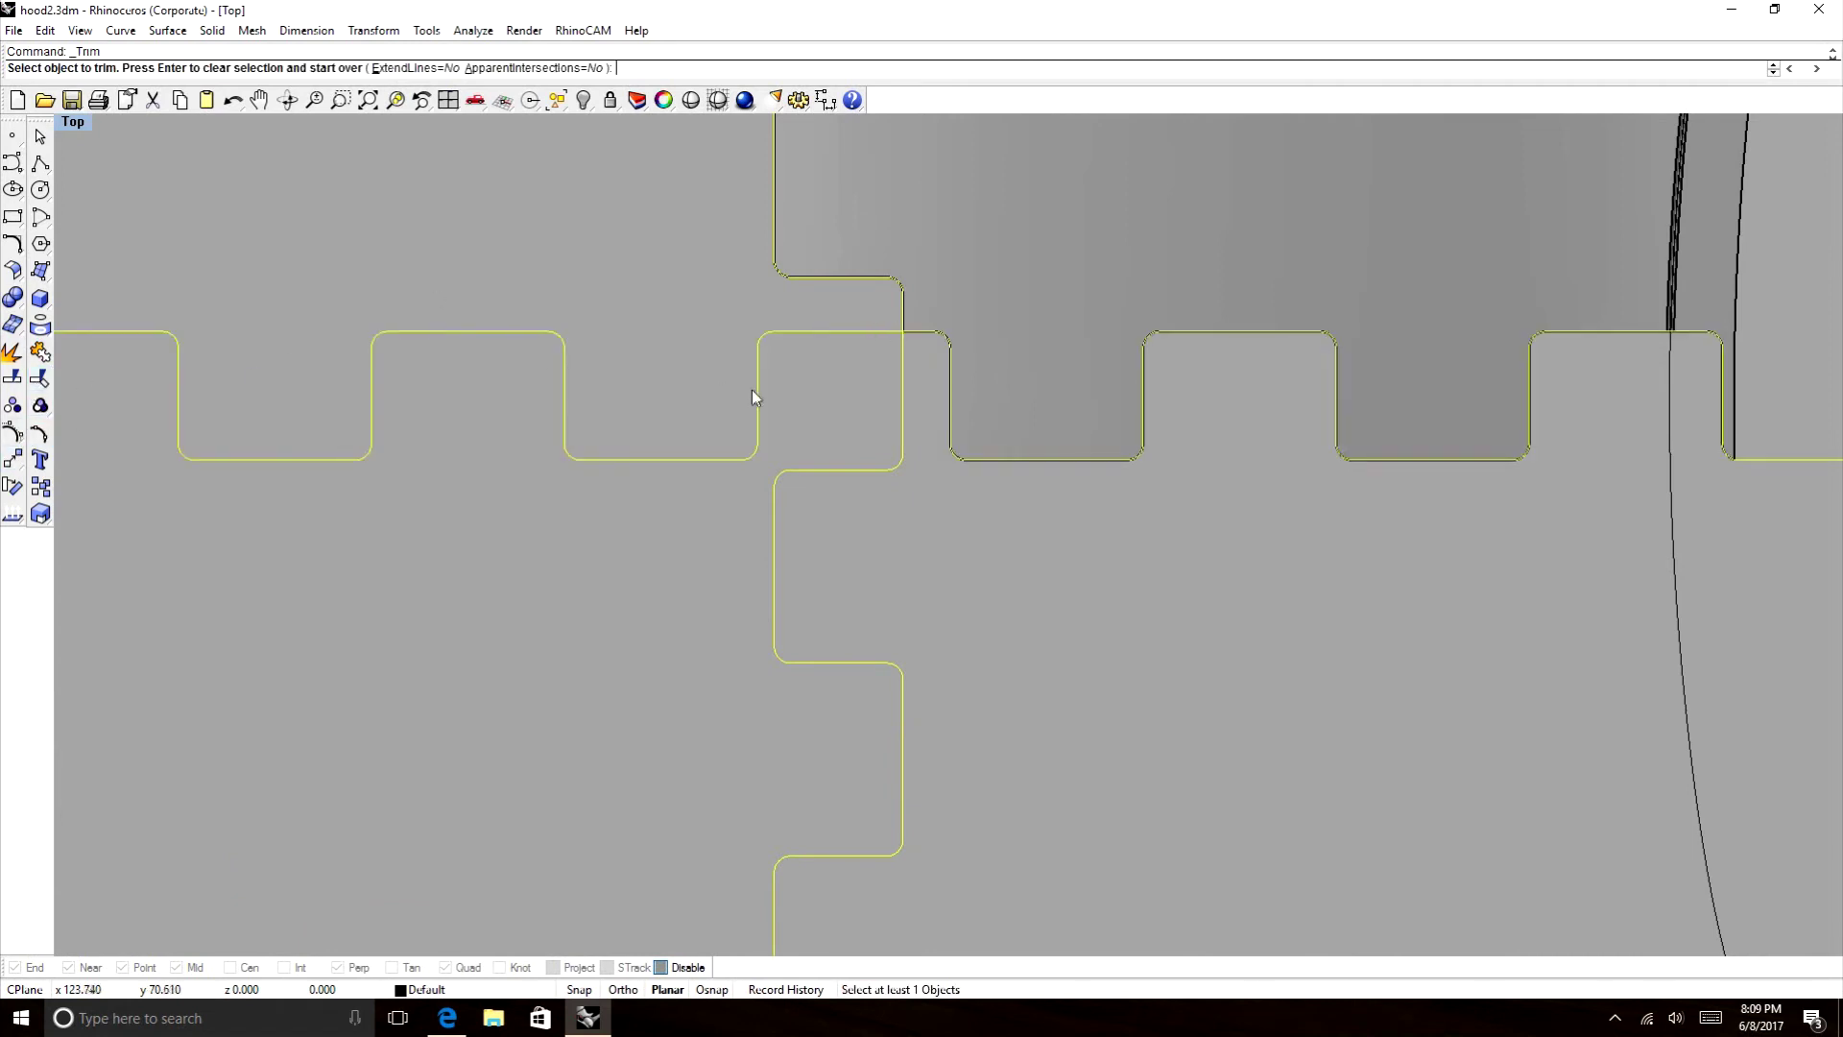
pyautogui.click(803, 342)
pyautogui.click(901, 453)
pyautogui.scroll(-6, 670, 513)
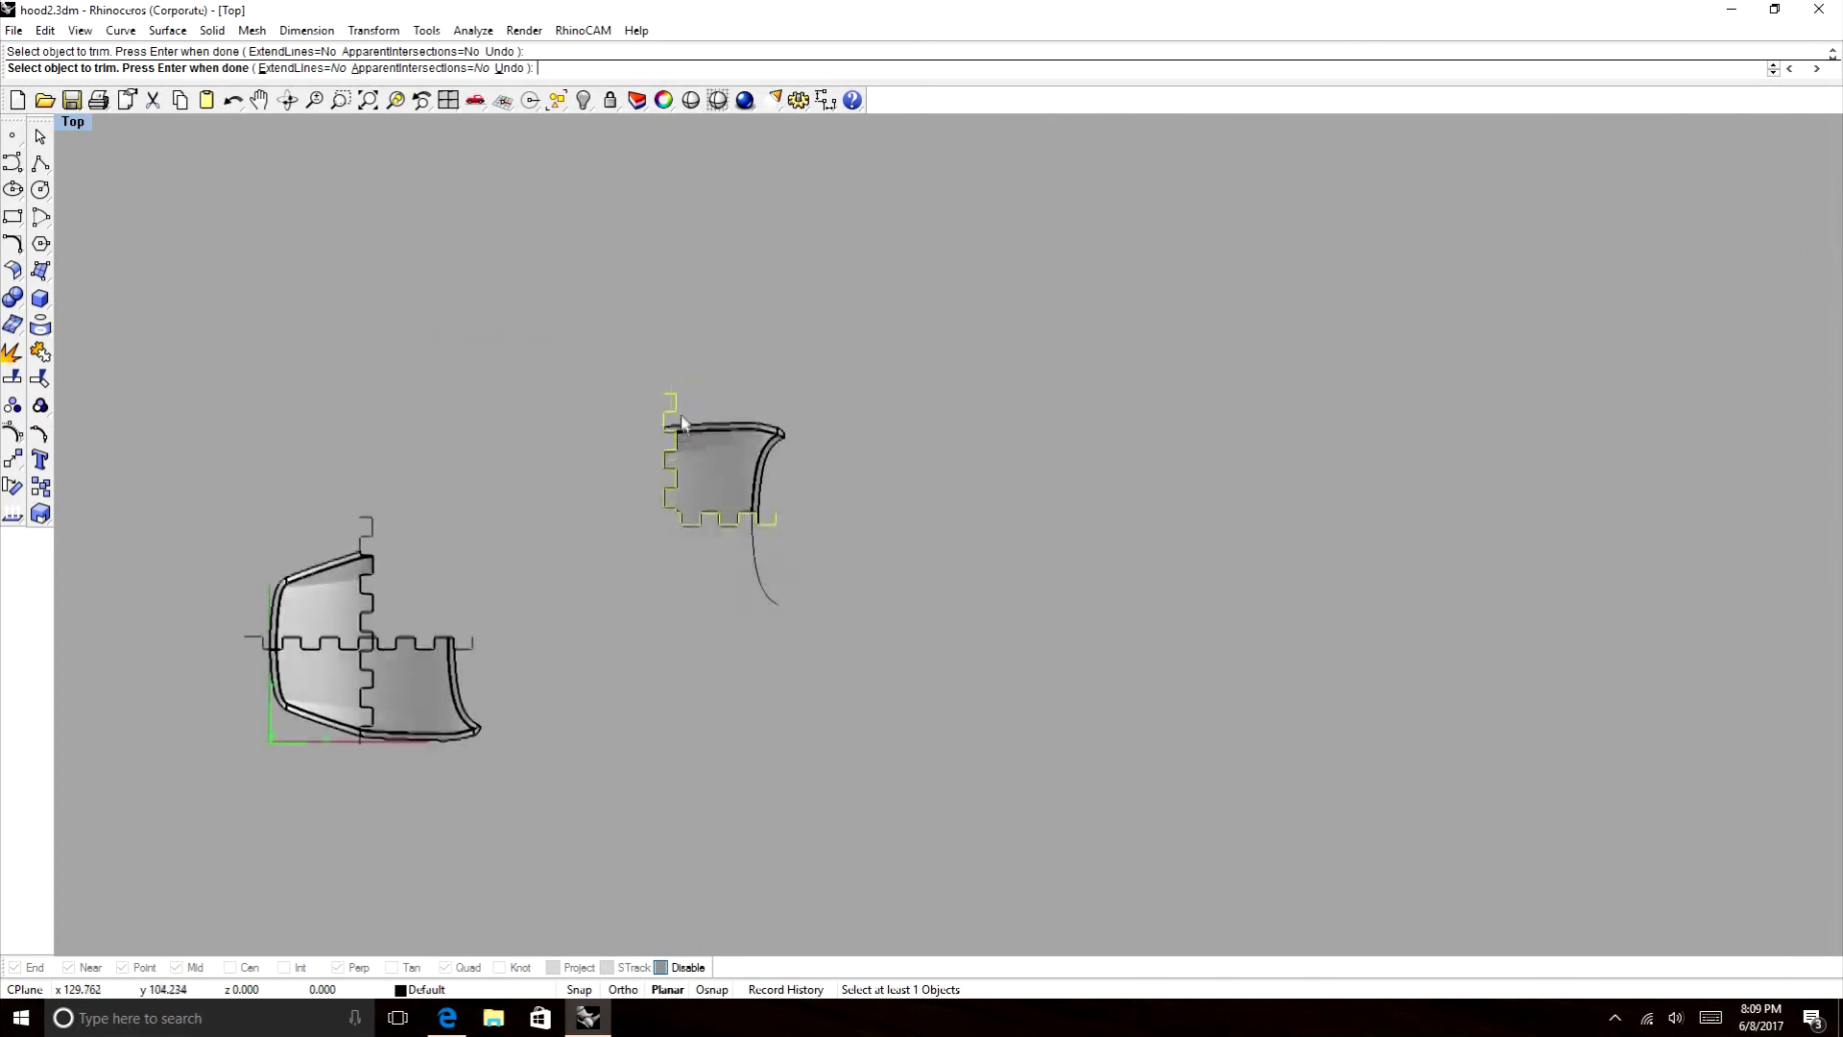
pyautogui.scroll(6, 683, 423)
pyautogui.scroll(-2, 643, 401)
pyautogui.press('Return')
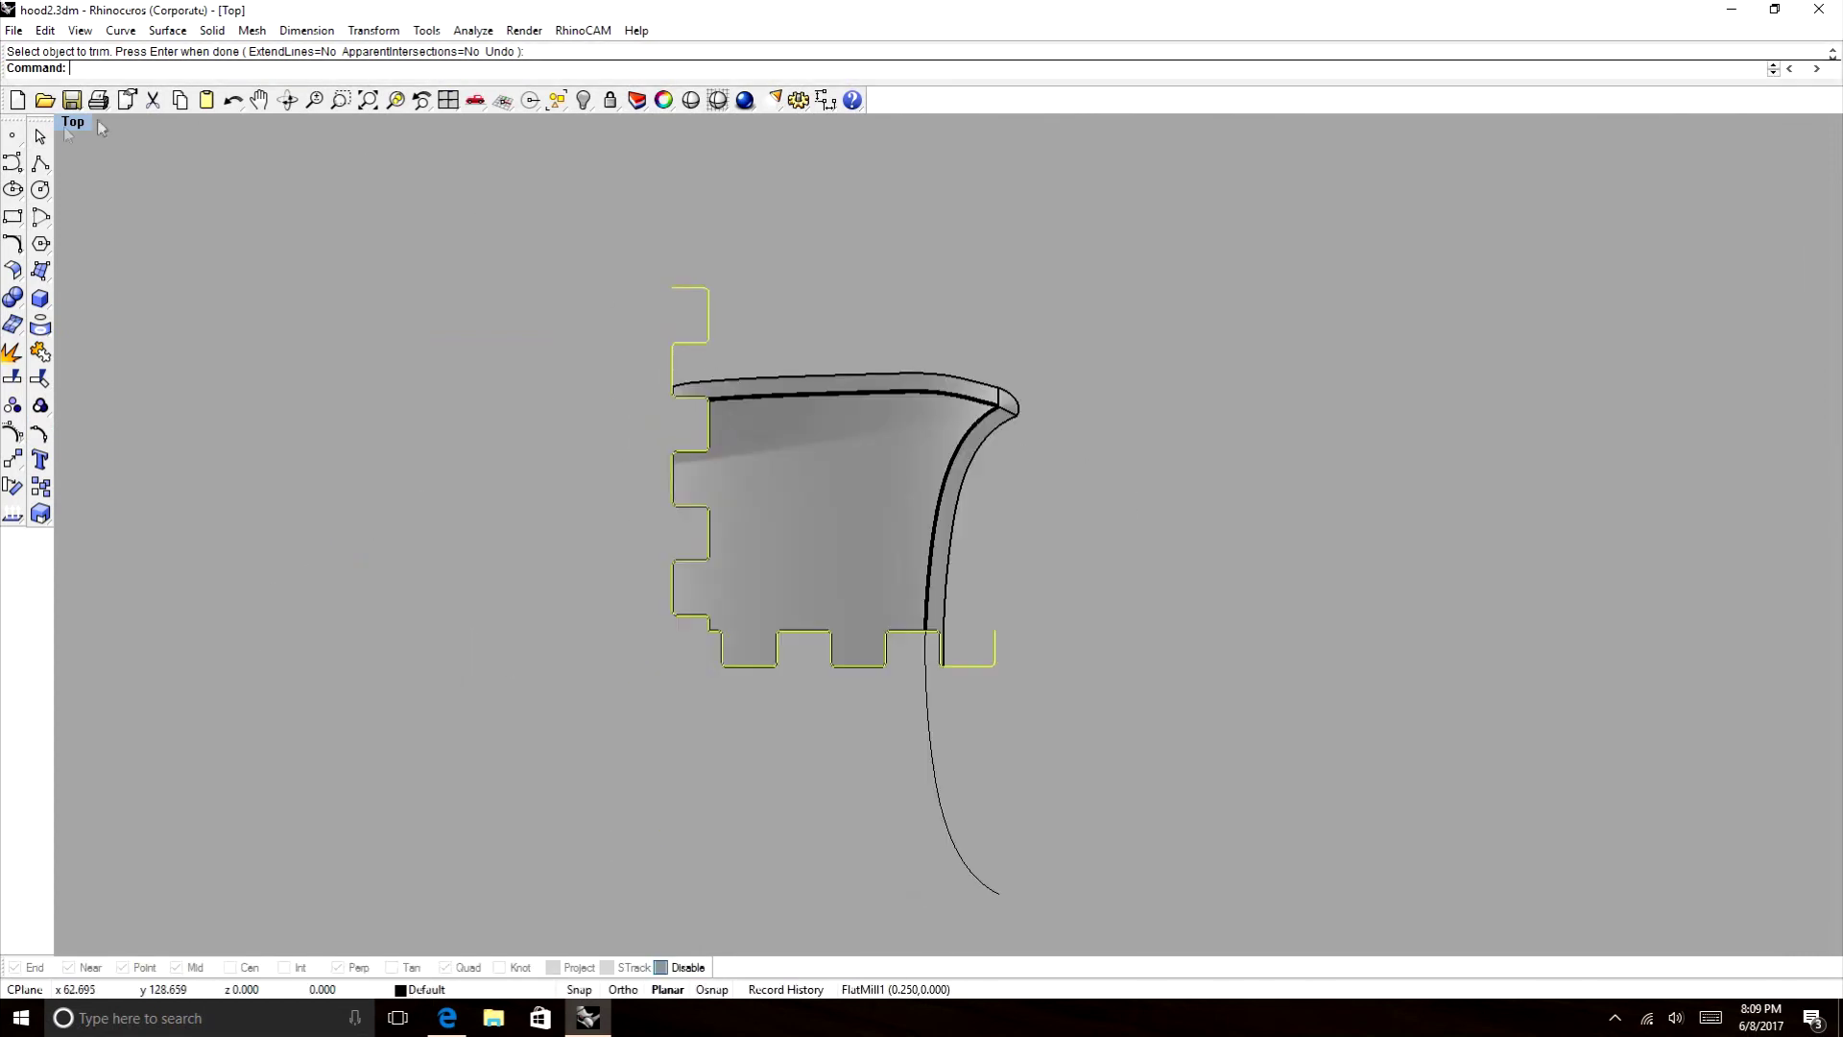
# Trace the separated piece's outer edge with a degree 3 curve, from the vertical tooth line around the corner to just past the horizontal tooth line.
pyautogui.click(13, 163)
pyautogui.scroll(3, 679, 389)
pyautogui.click(681, 388)
pyautogui.click(759, 373)
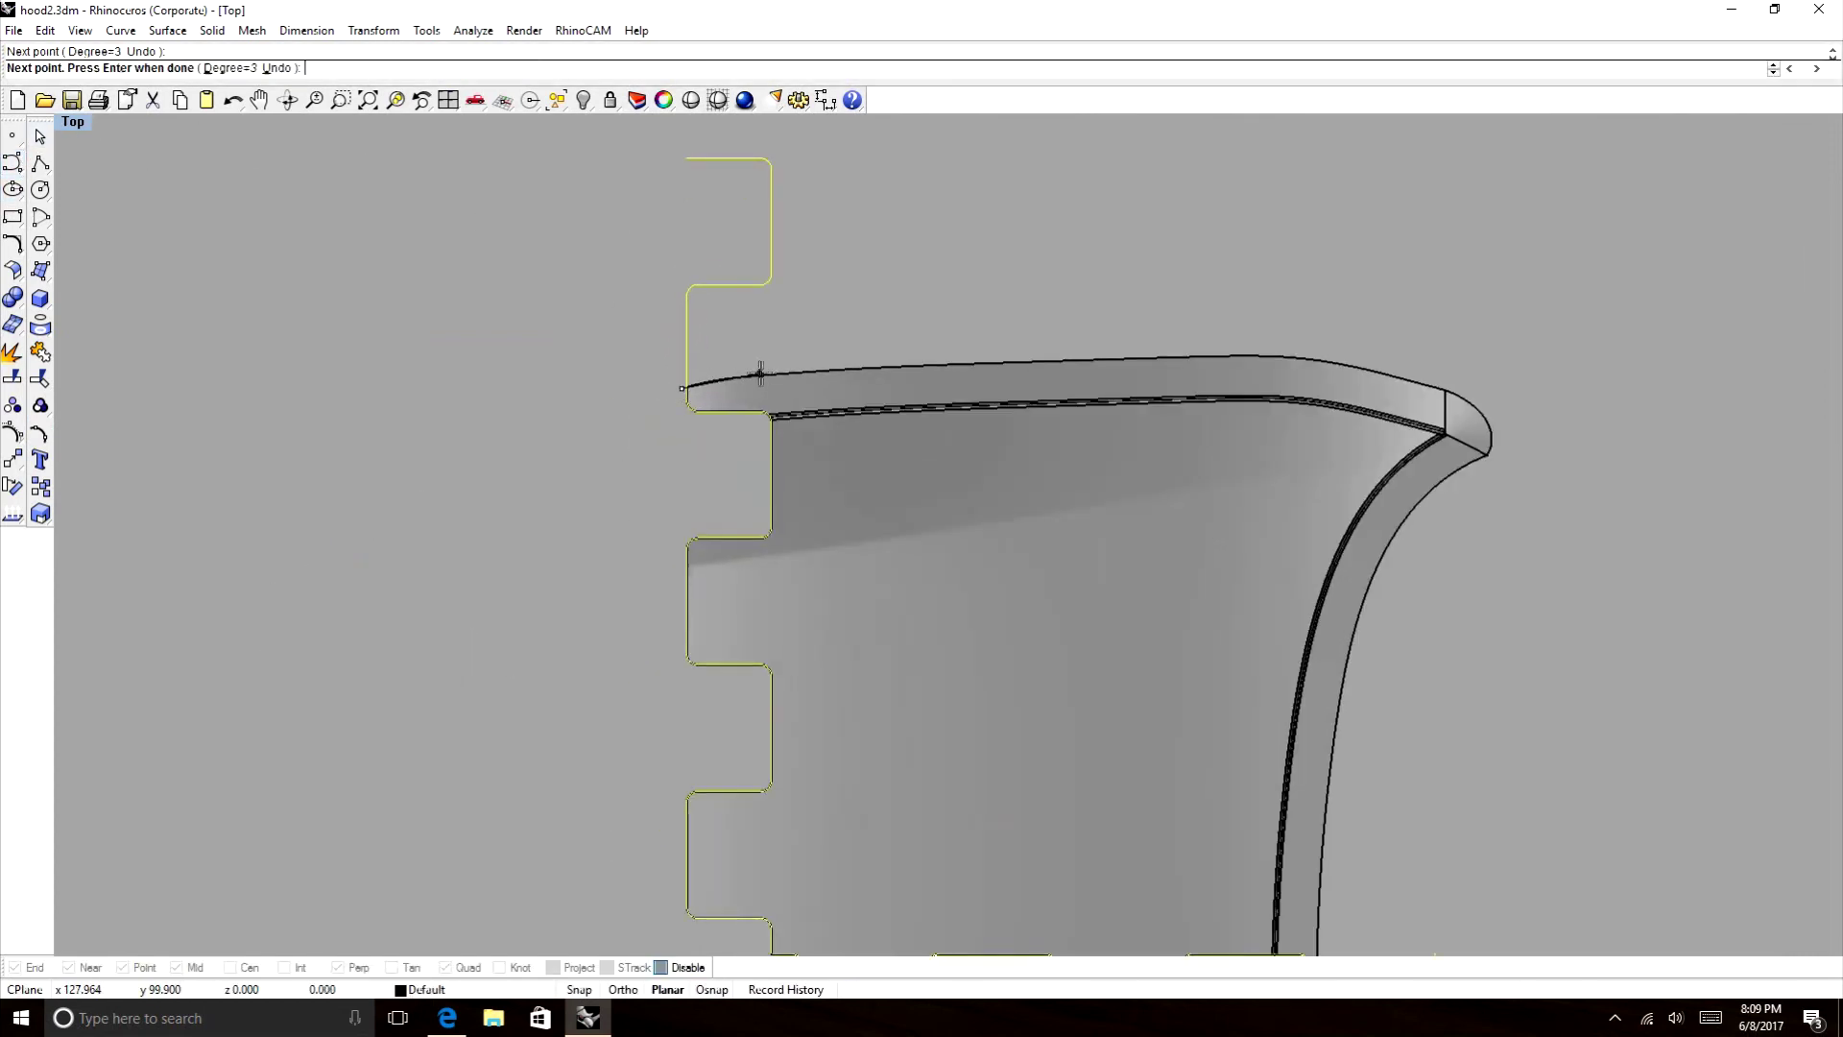
pyautogui.click(927, 366)
pyautogui.click(1178, 358)
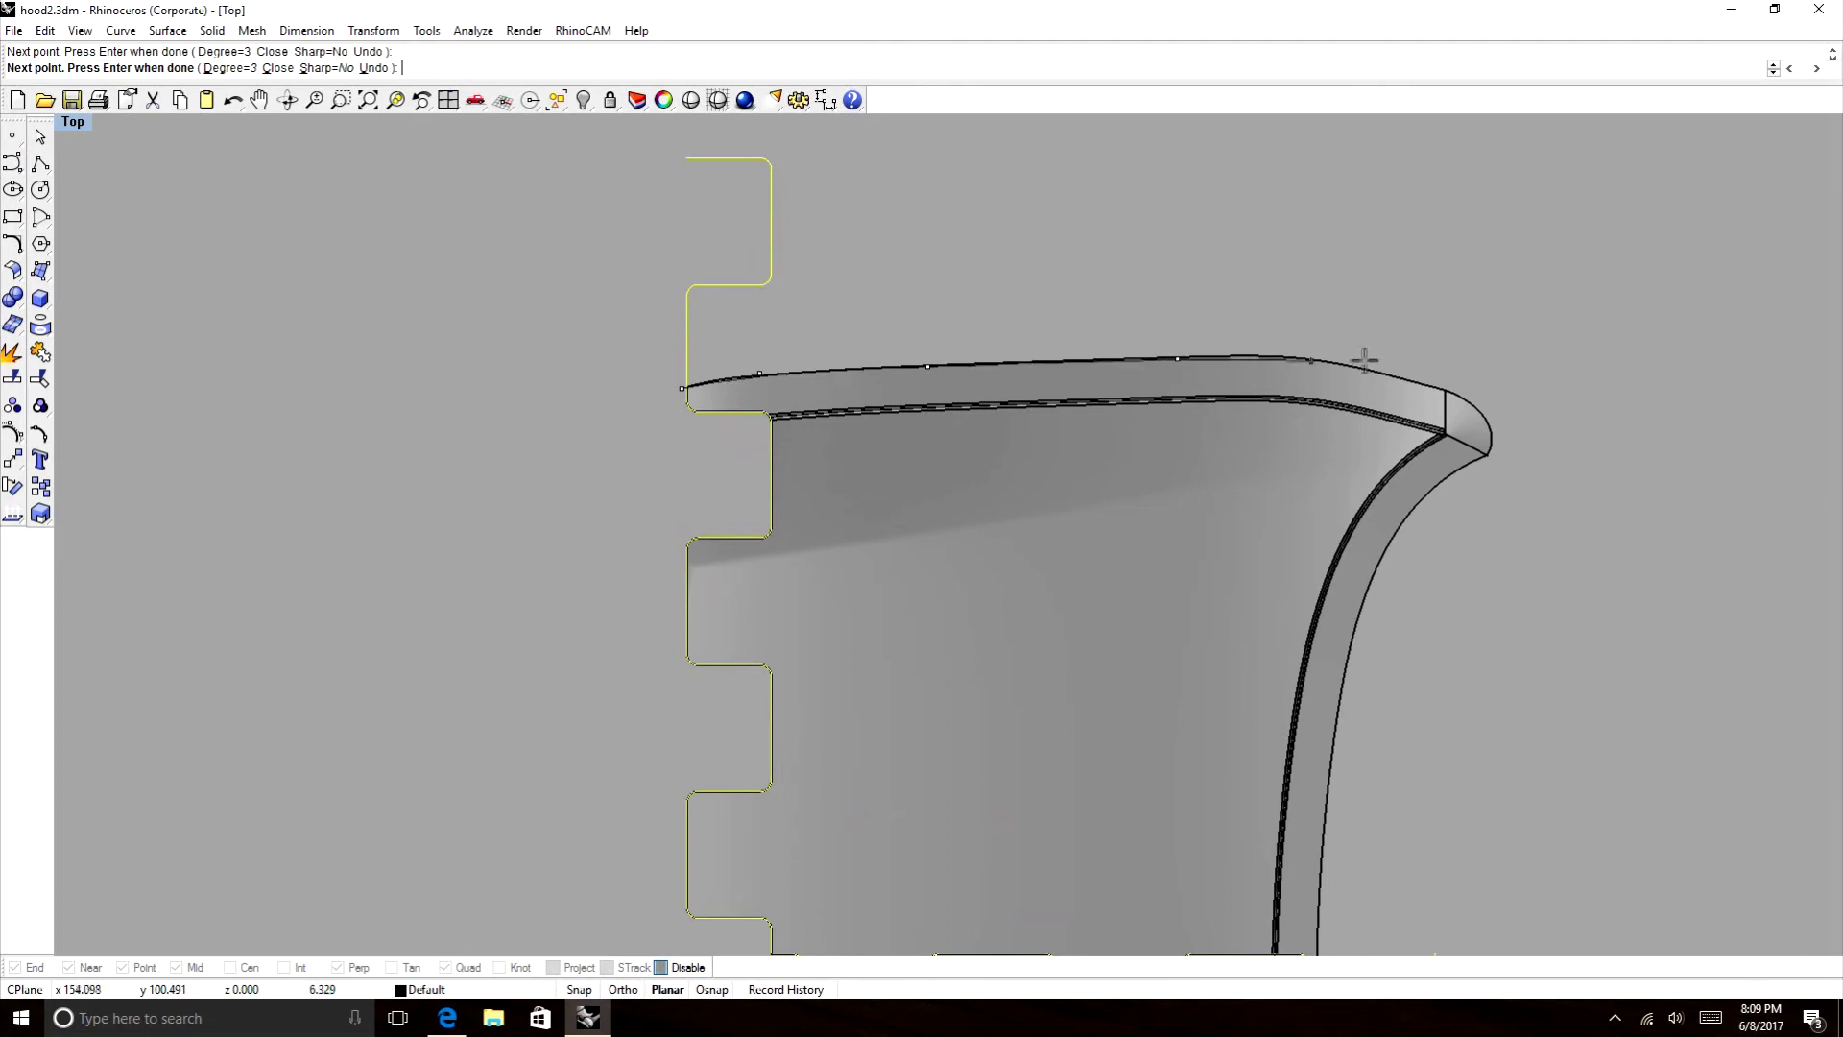
pyautogui.click(1294, 356)
pyautogui.click(1324, 362)
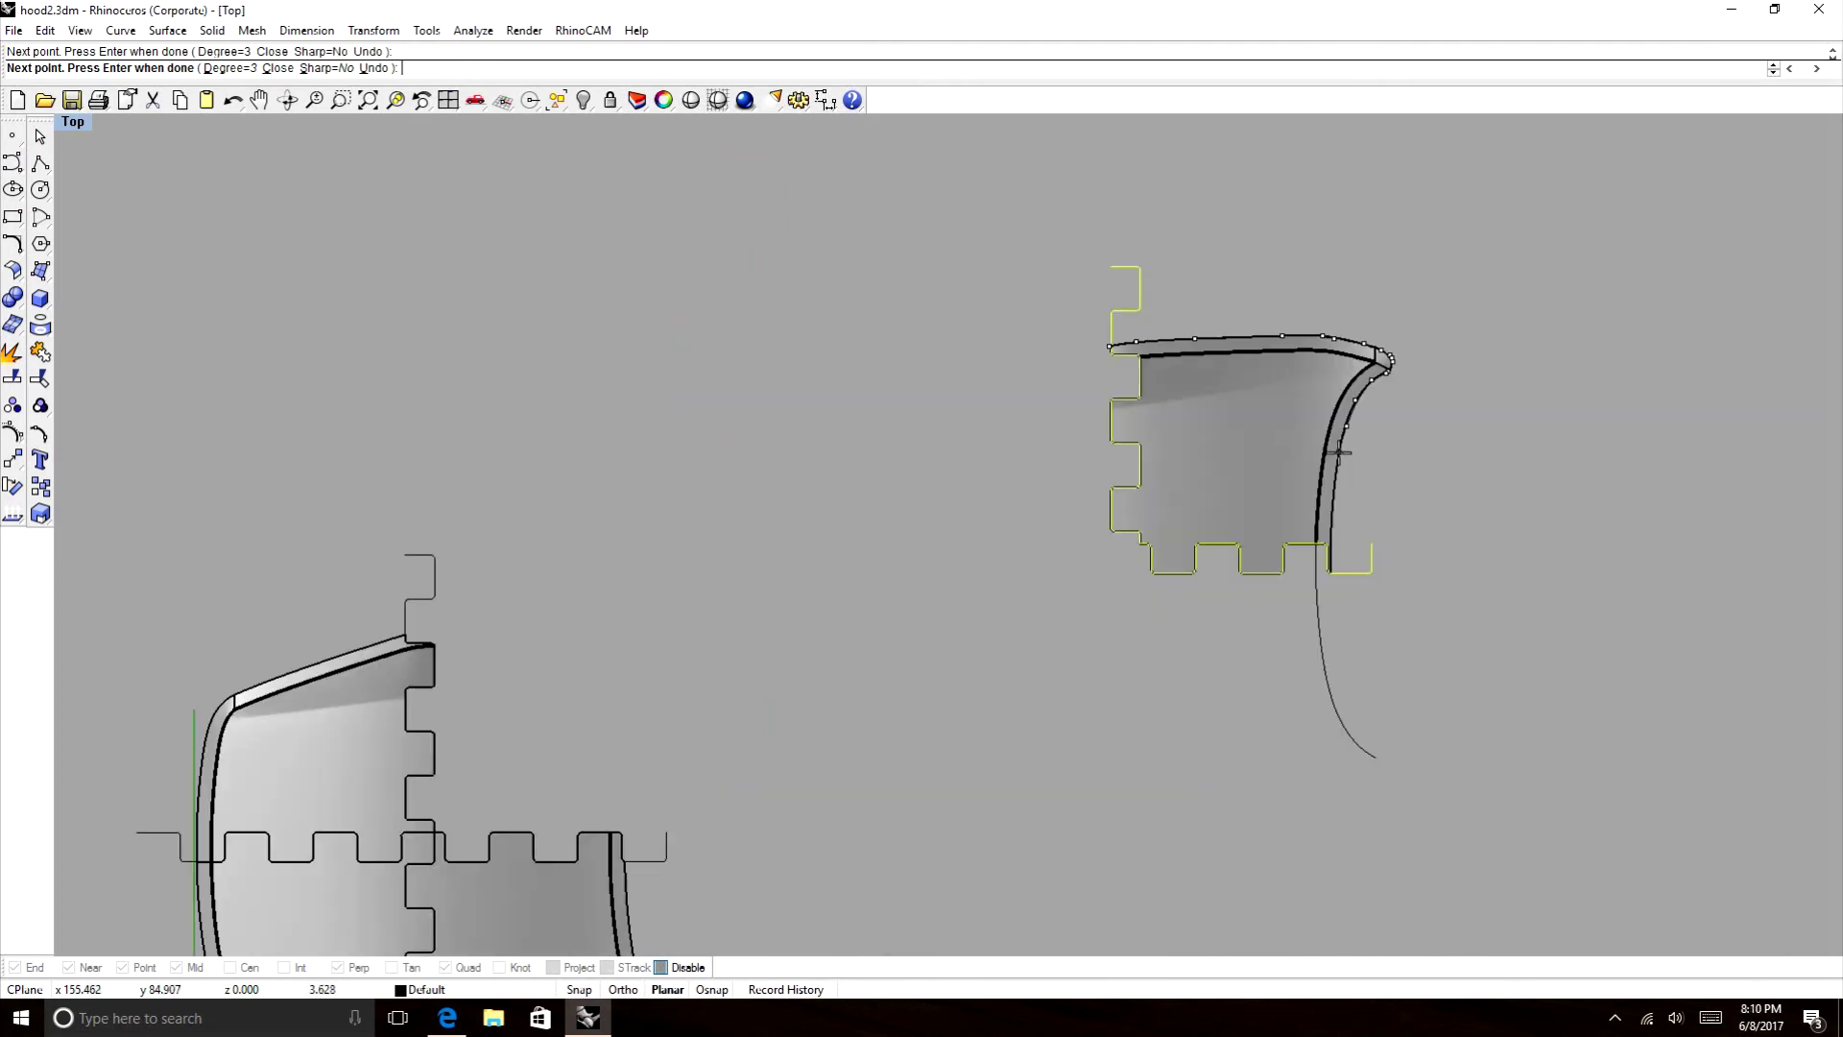
pyautogui.click(1339, 457)
pyautogui.scroll(5, 1324, 588)
pyautogui.scroll(-3, 1325, 227)
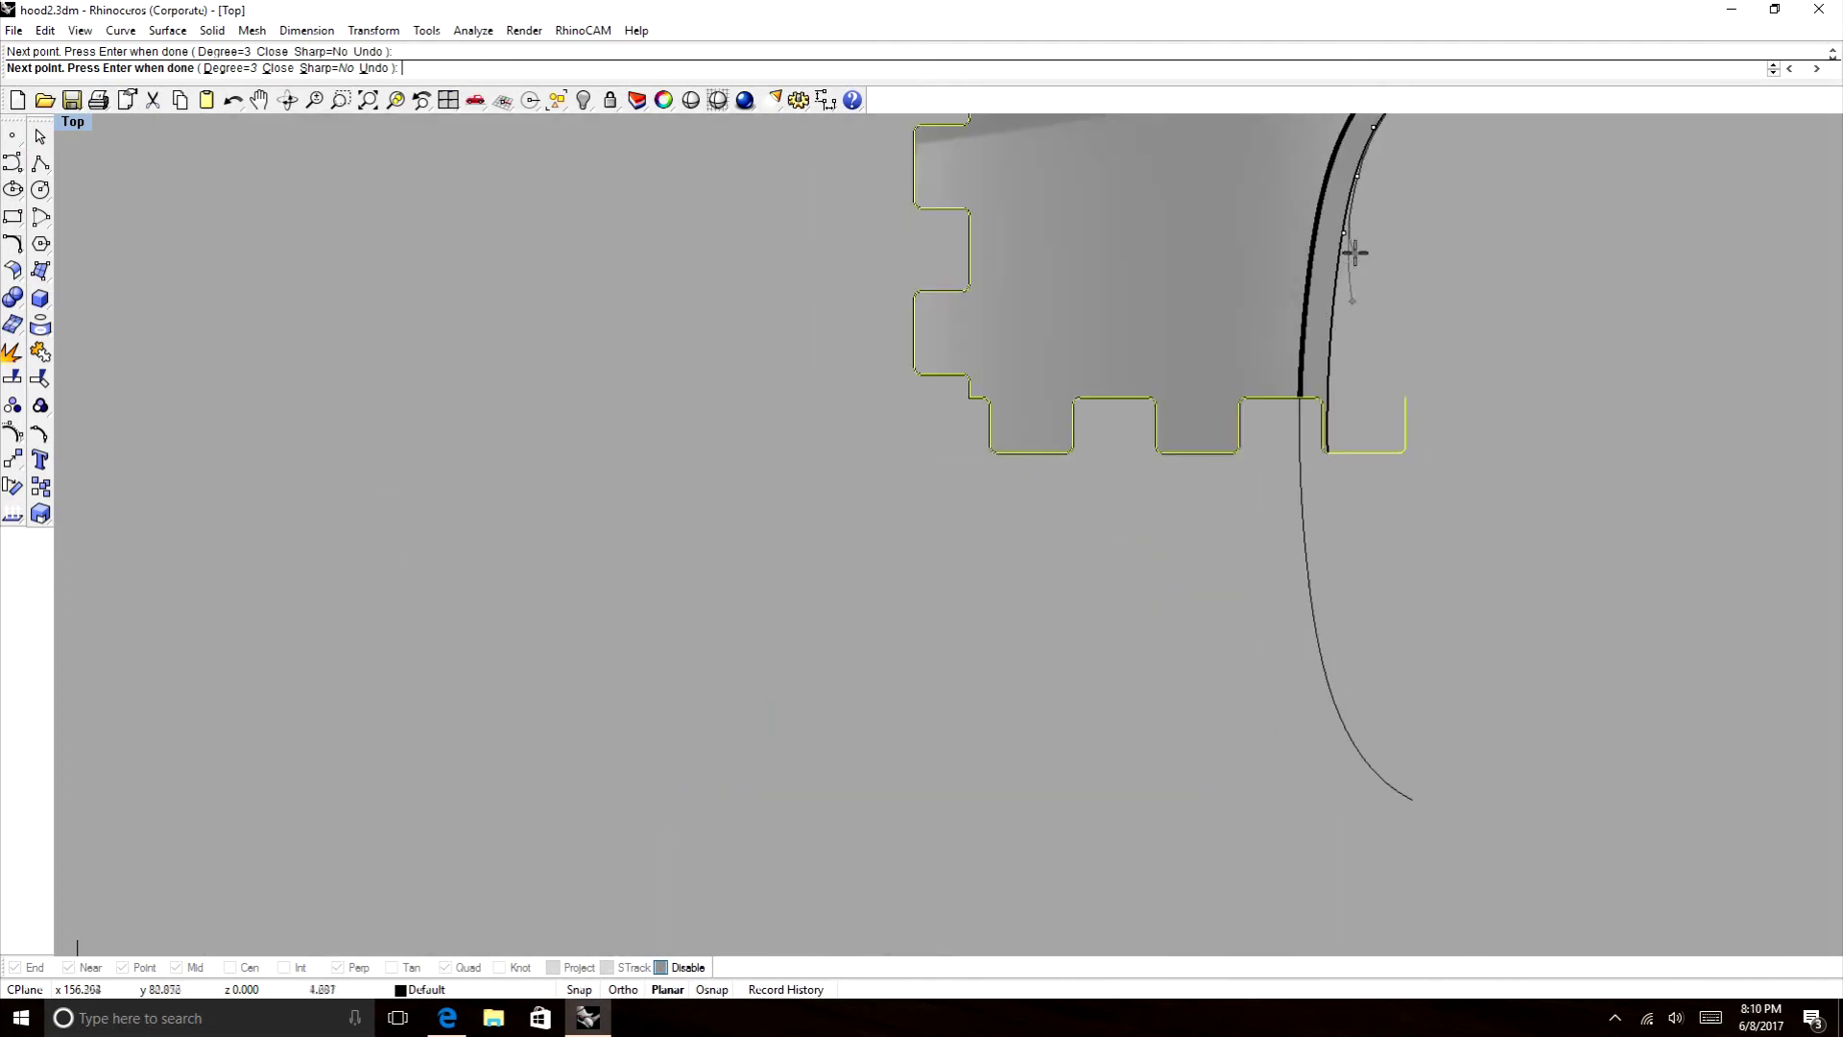
pyautogui.click(1337, 286)
pyautogui.scroll(-2, 1333, 403)
pyautogui.click(1327, 383)
pyautogui.scroll(4, 1325, 447)
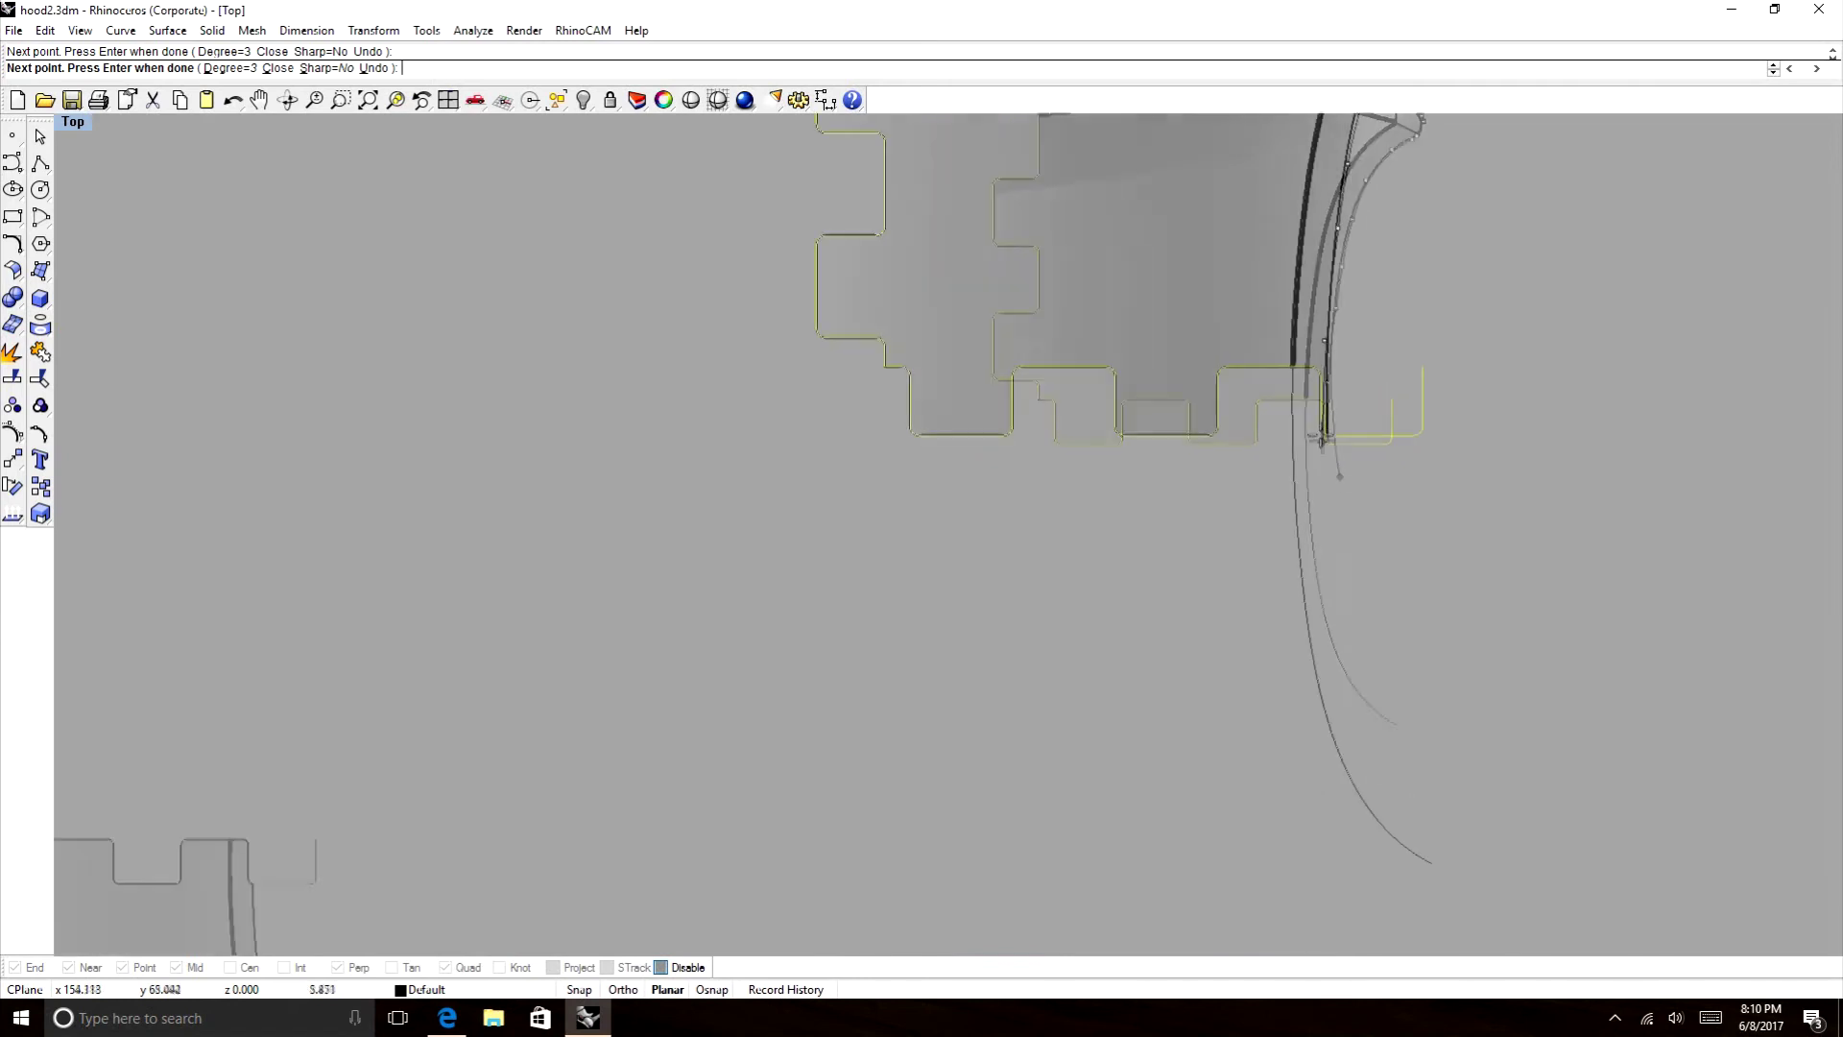
pyautogui.press('Return')
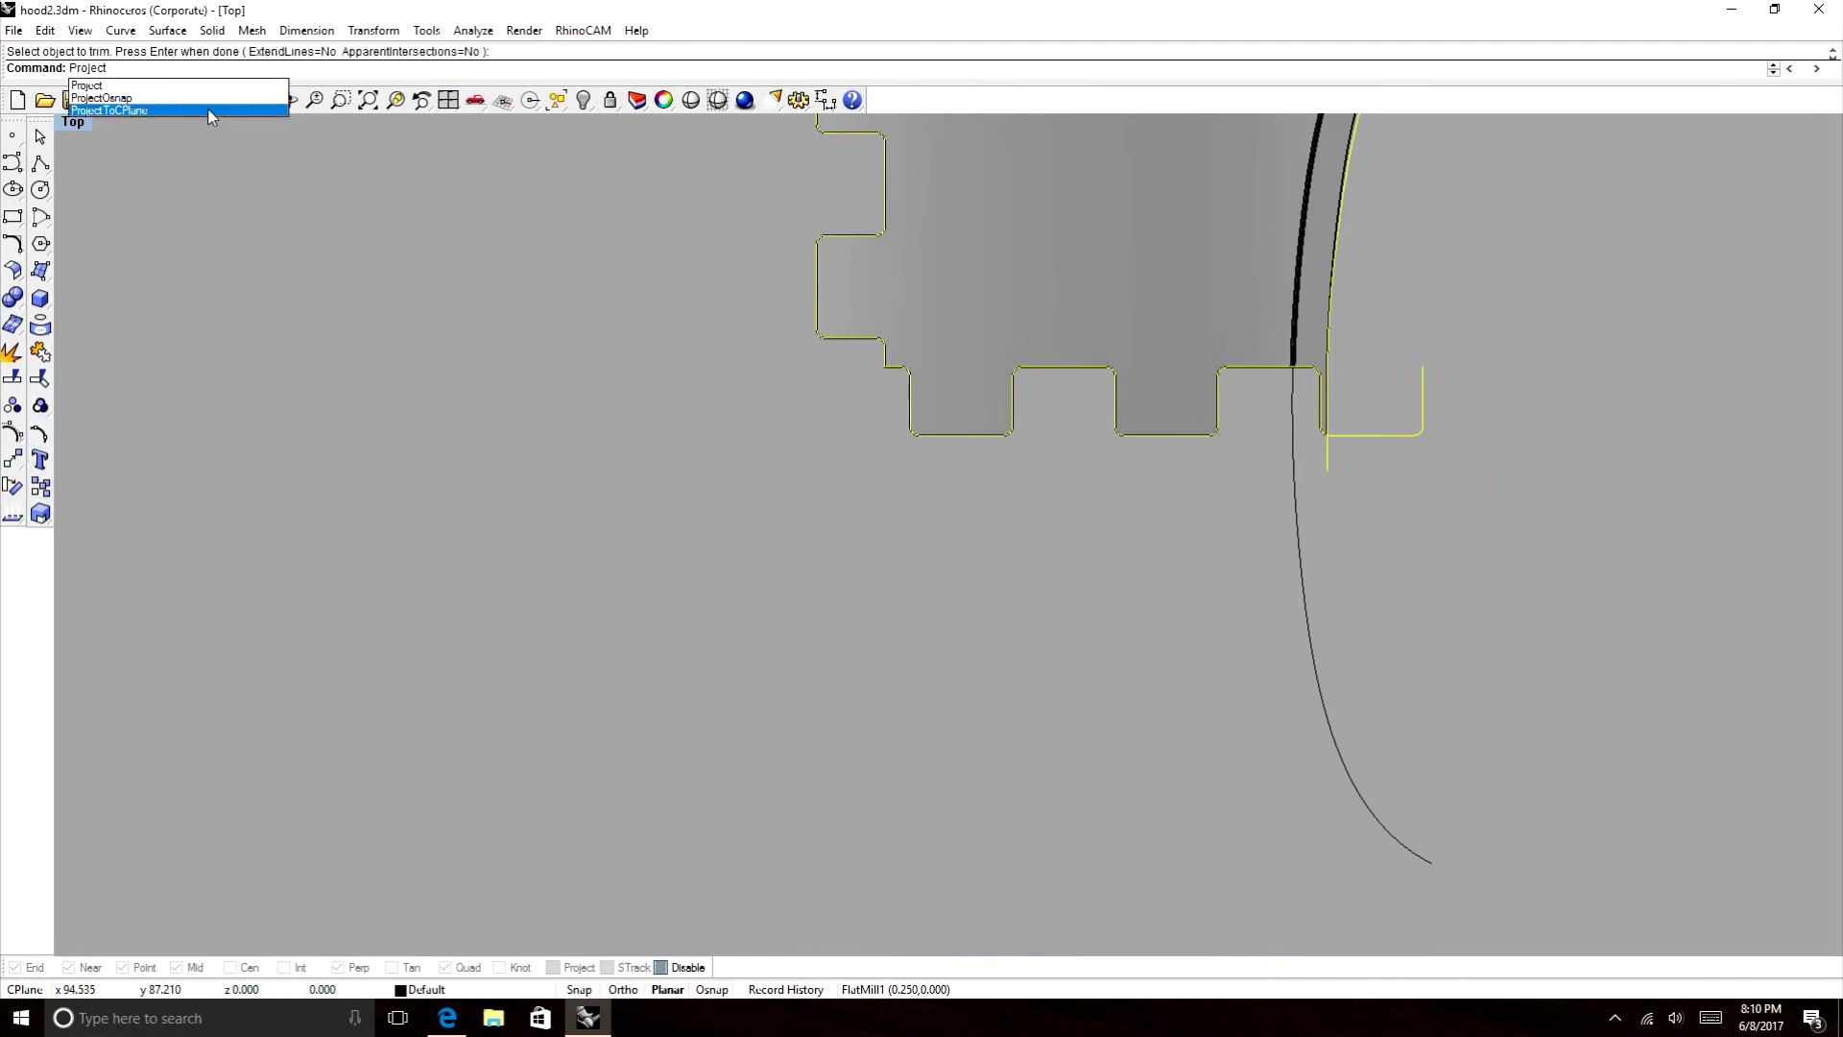
# Project the tooth lines and traced curve to the construction plane, deleting the originals, and trim their excess ends beyond the piece.
pyautogui.click(211, 114)
pyautogui.click(196, 69)
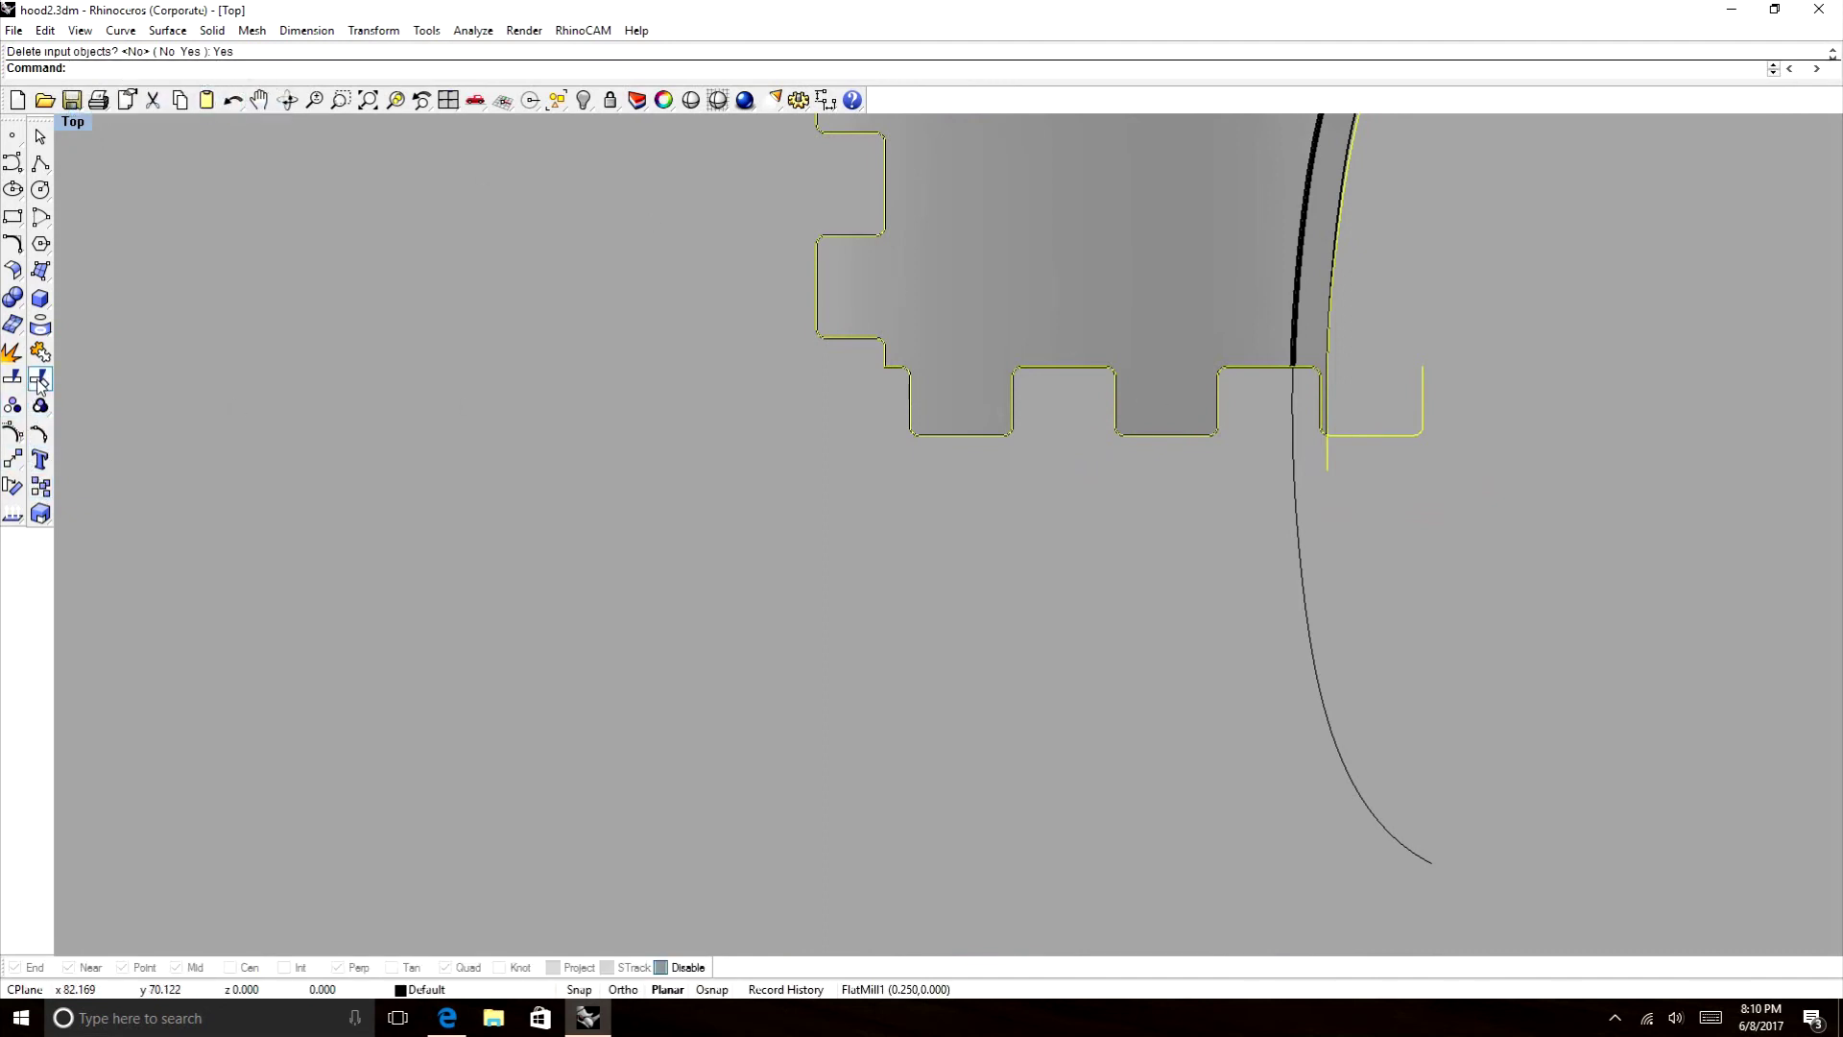
pyautogui.click(39, 382)
pyautogui.click(1401, 440)
pyautogui.click(1325, 463)
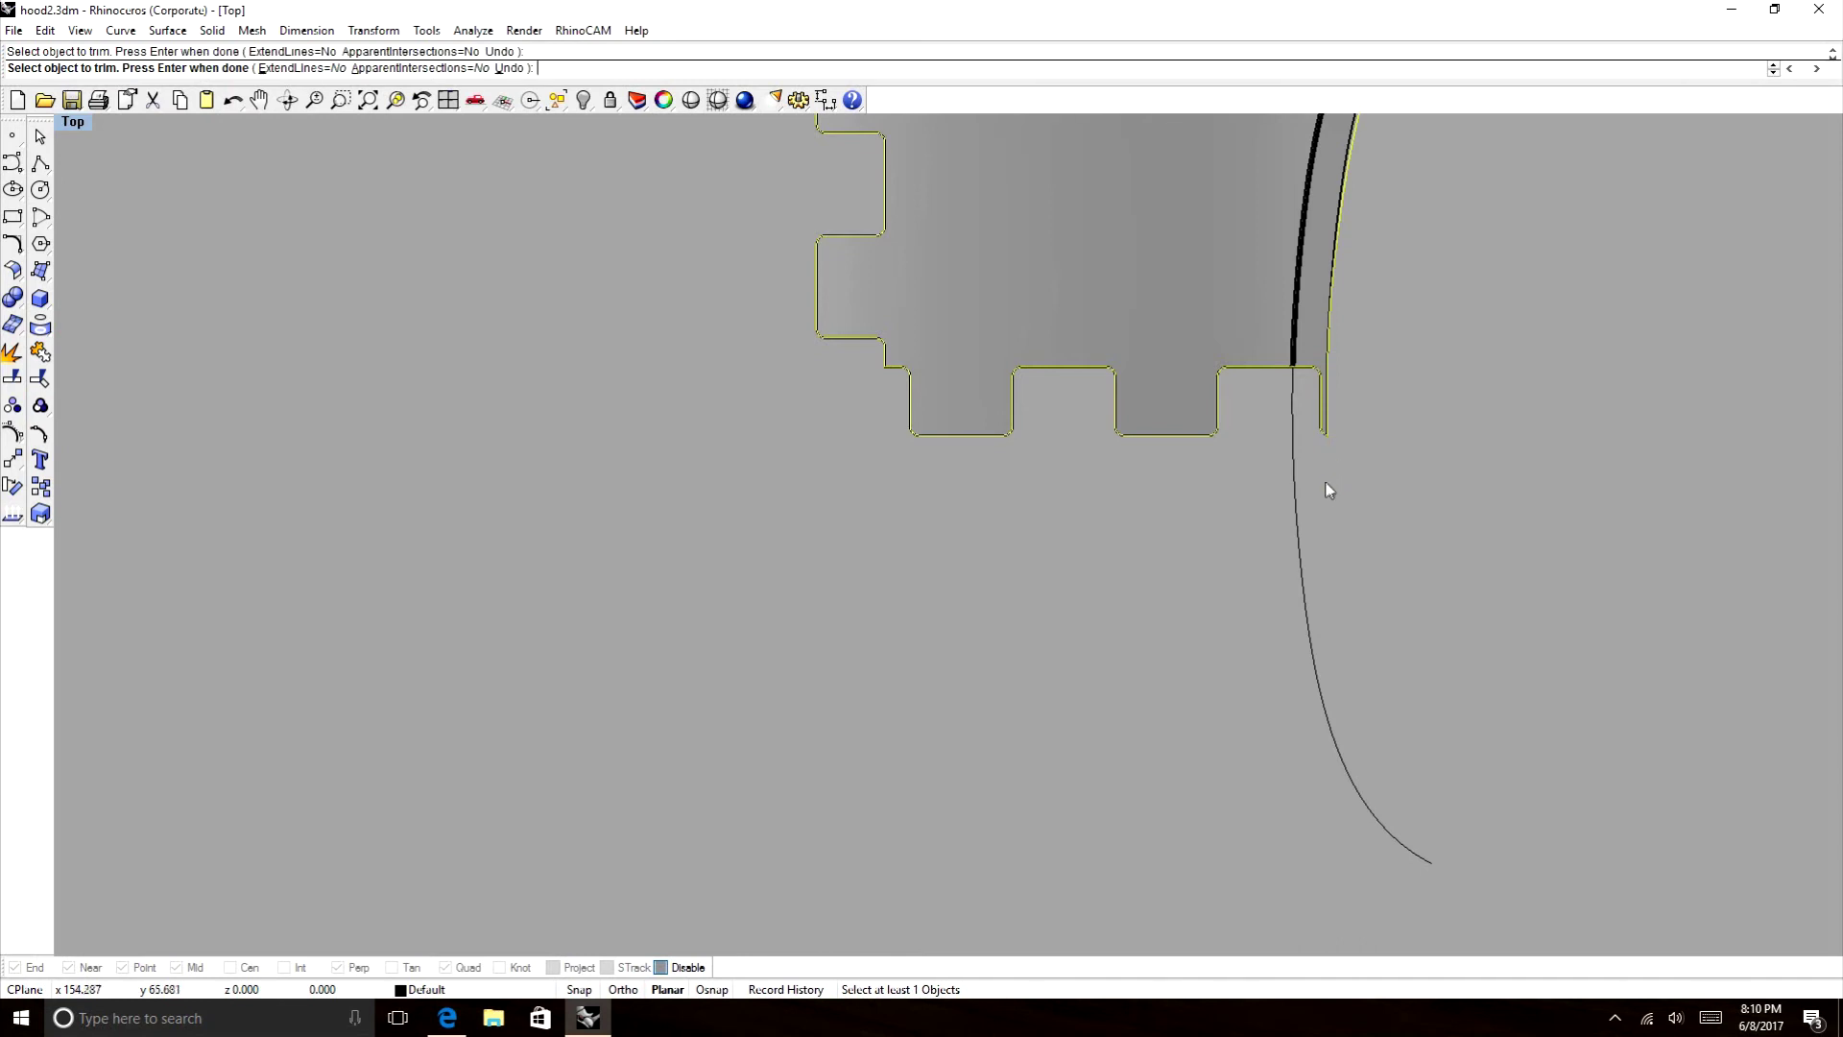
pyautogui.scroll(-5, 1277, 537)
pyautogui.scroll(4, 1267, 468)
pyautogui.scroll(5, 1269, 467)
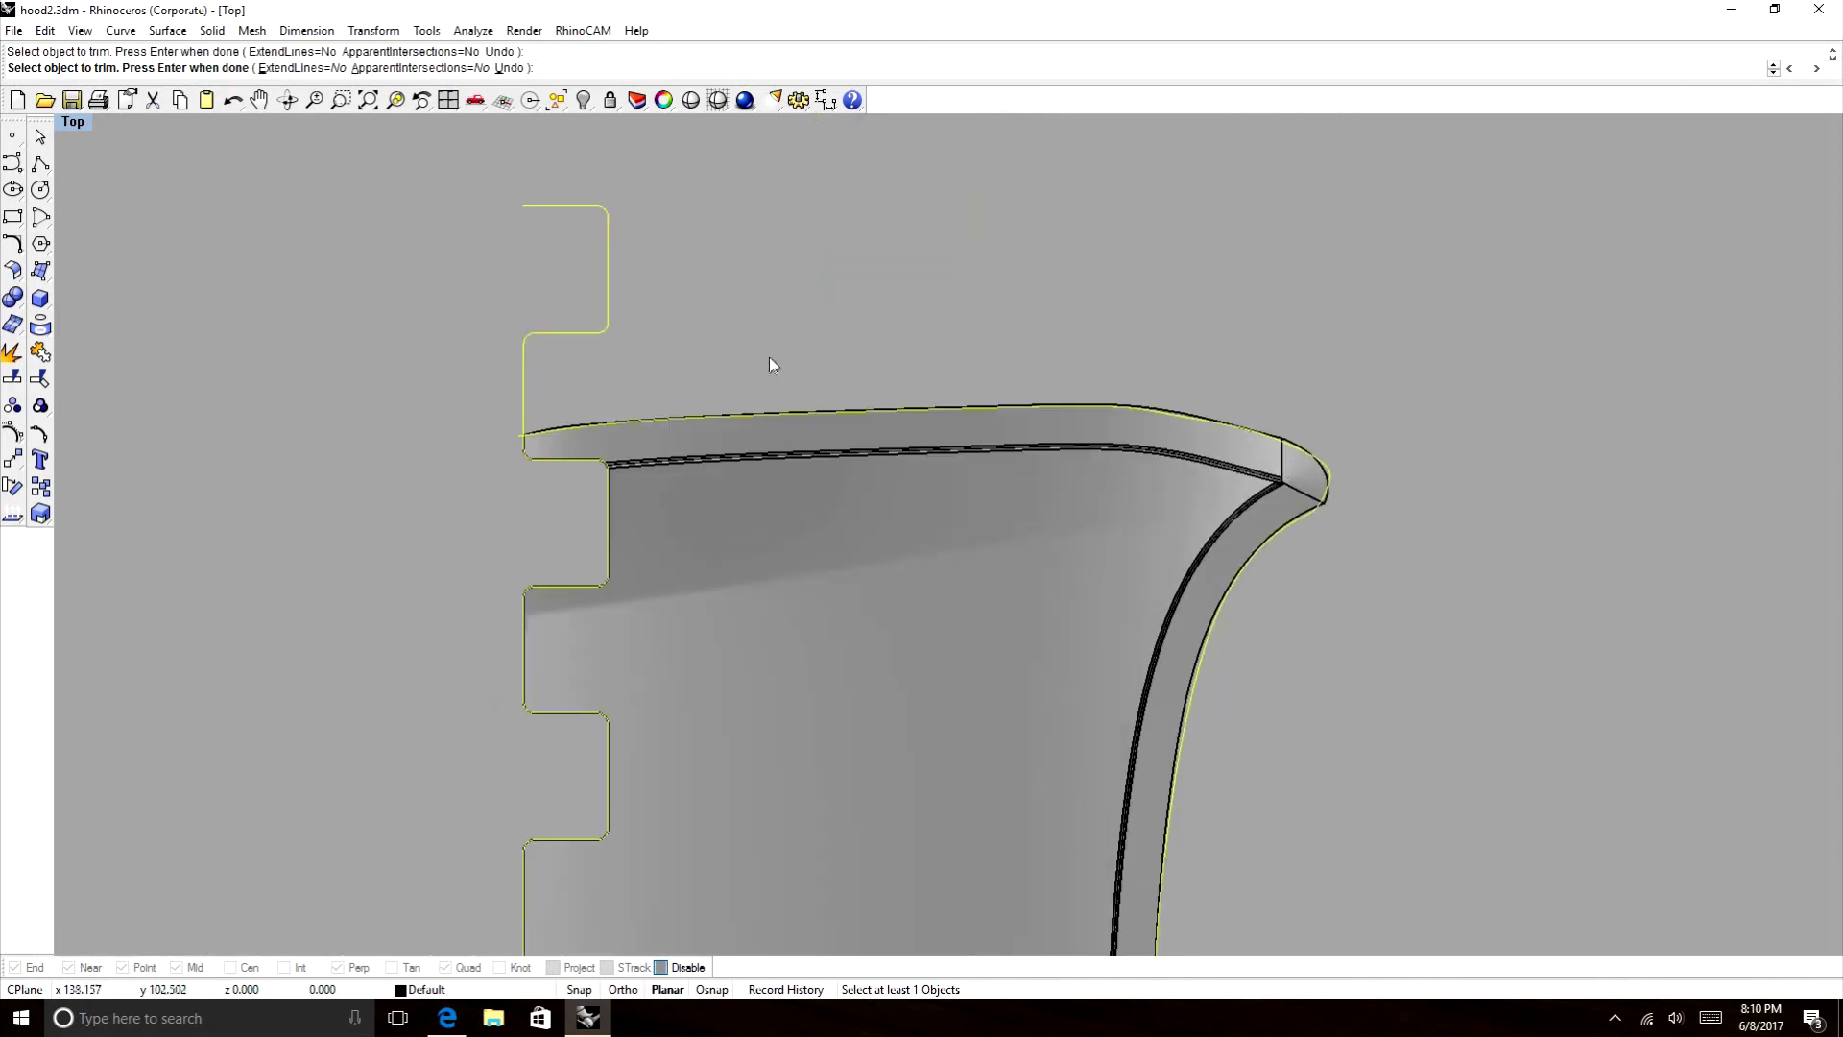
pyautogui.click(578, 334)
# Examine the trimmed outline around the separated hood piece, including its corners and tooth ends.
pyautogui.scroll(5, 504, 472)
pyautogui.scroll(-7, 679, 342)
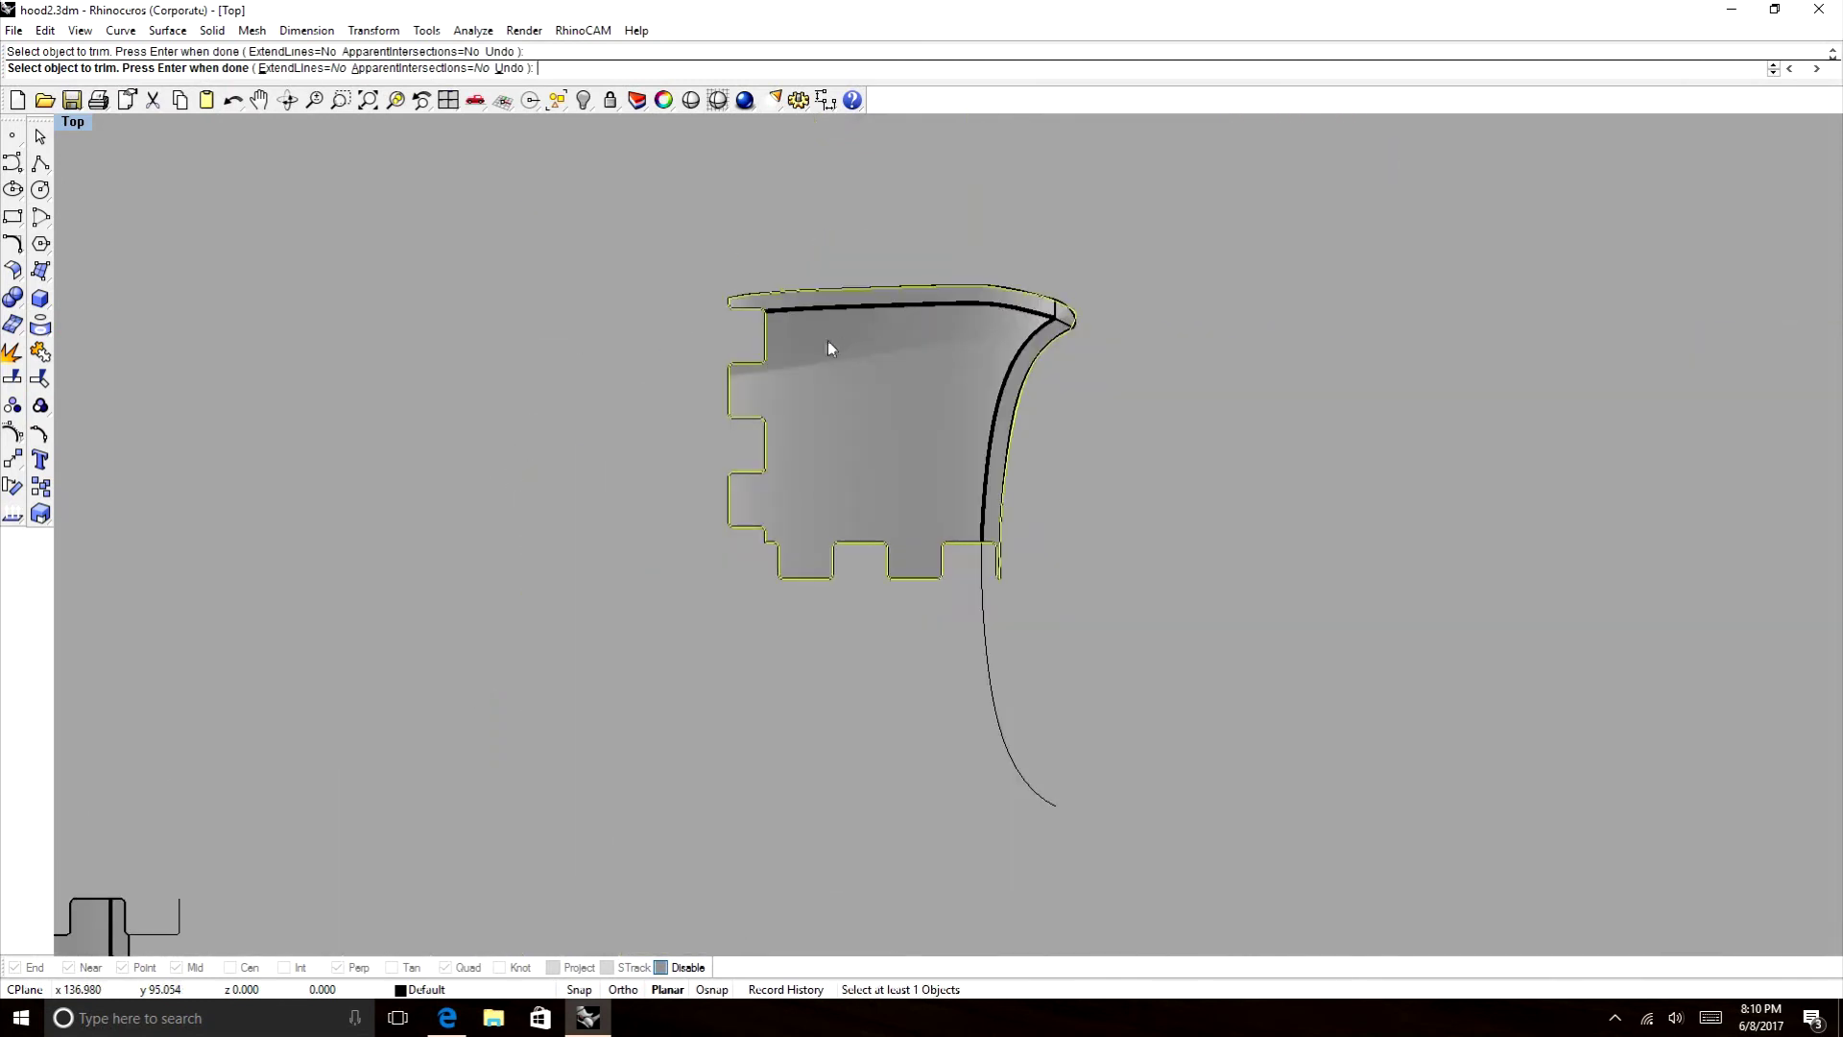
pyautogui.scroll(4, 973, 522)
pyautogui.scroll(-6, 981, 547)
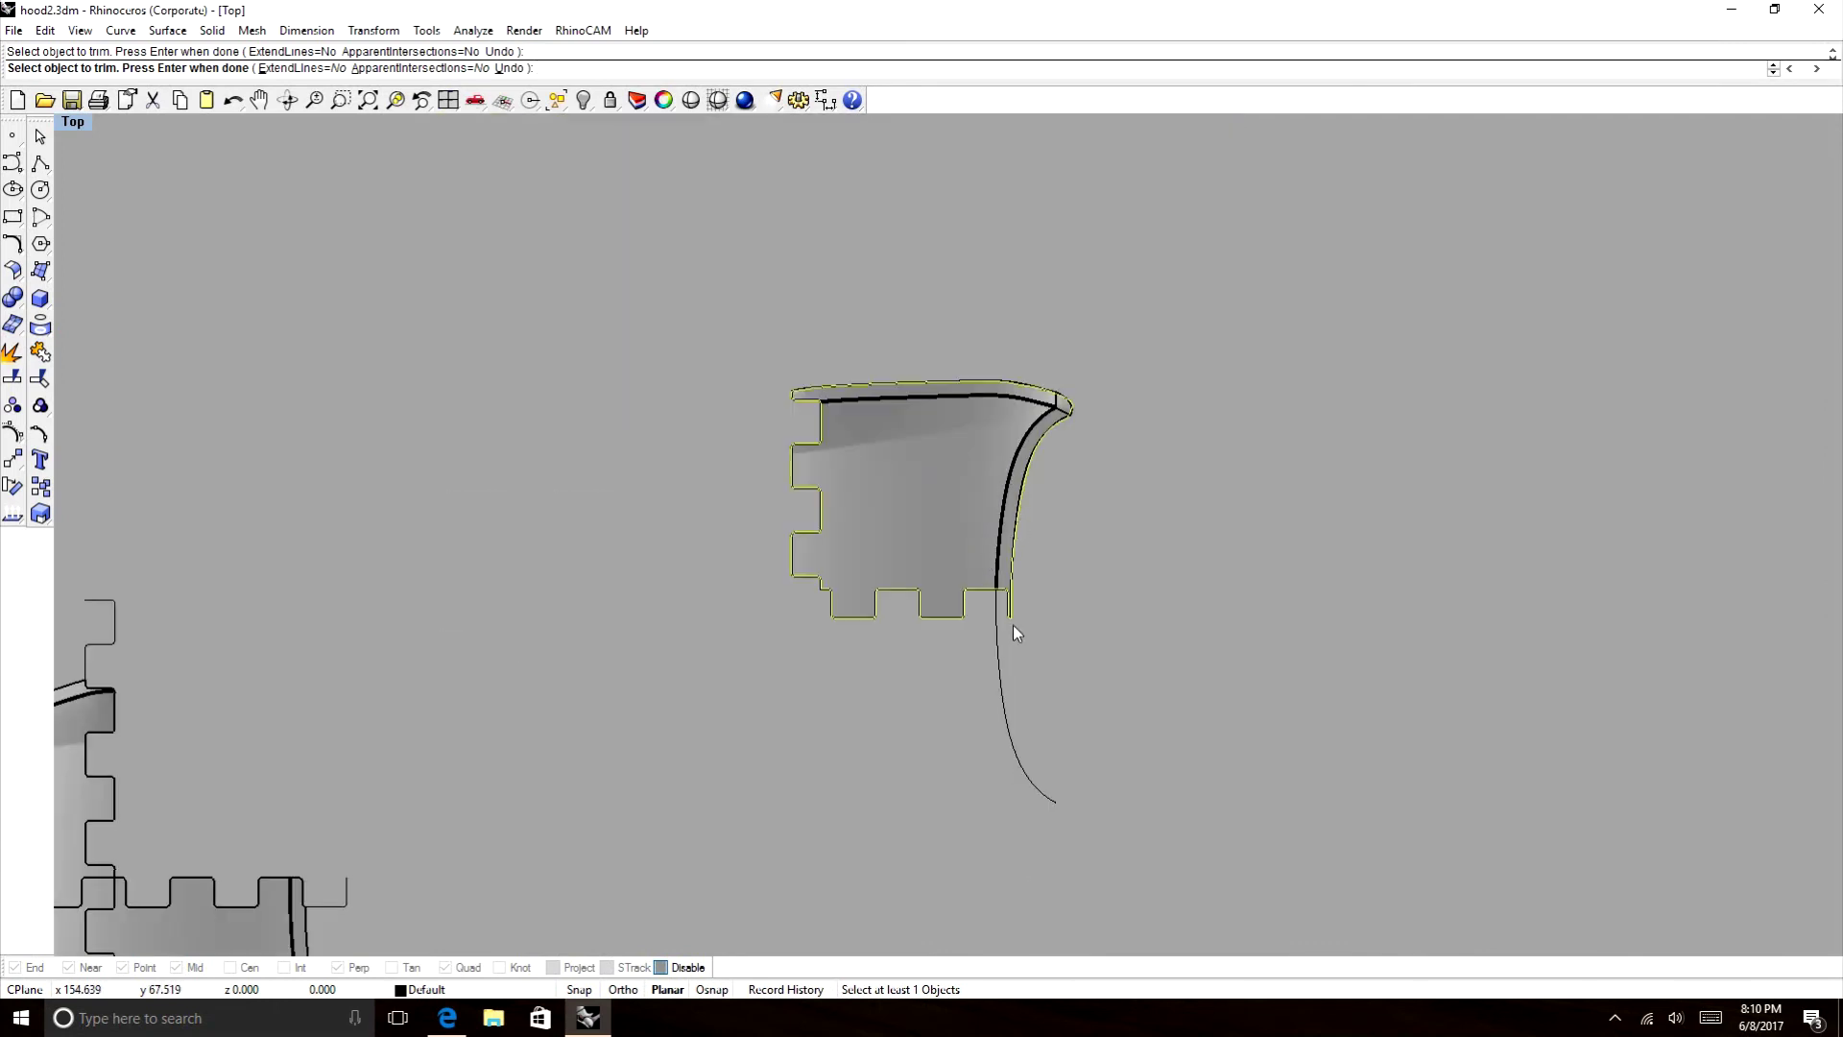
pyautogui.scroll(-3, 1017, 620)
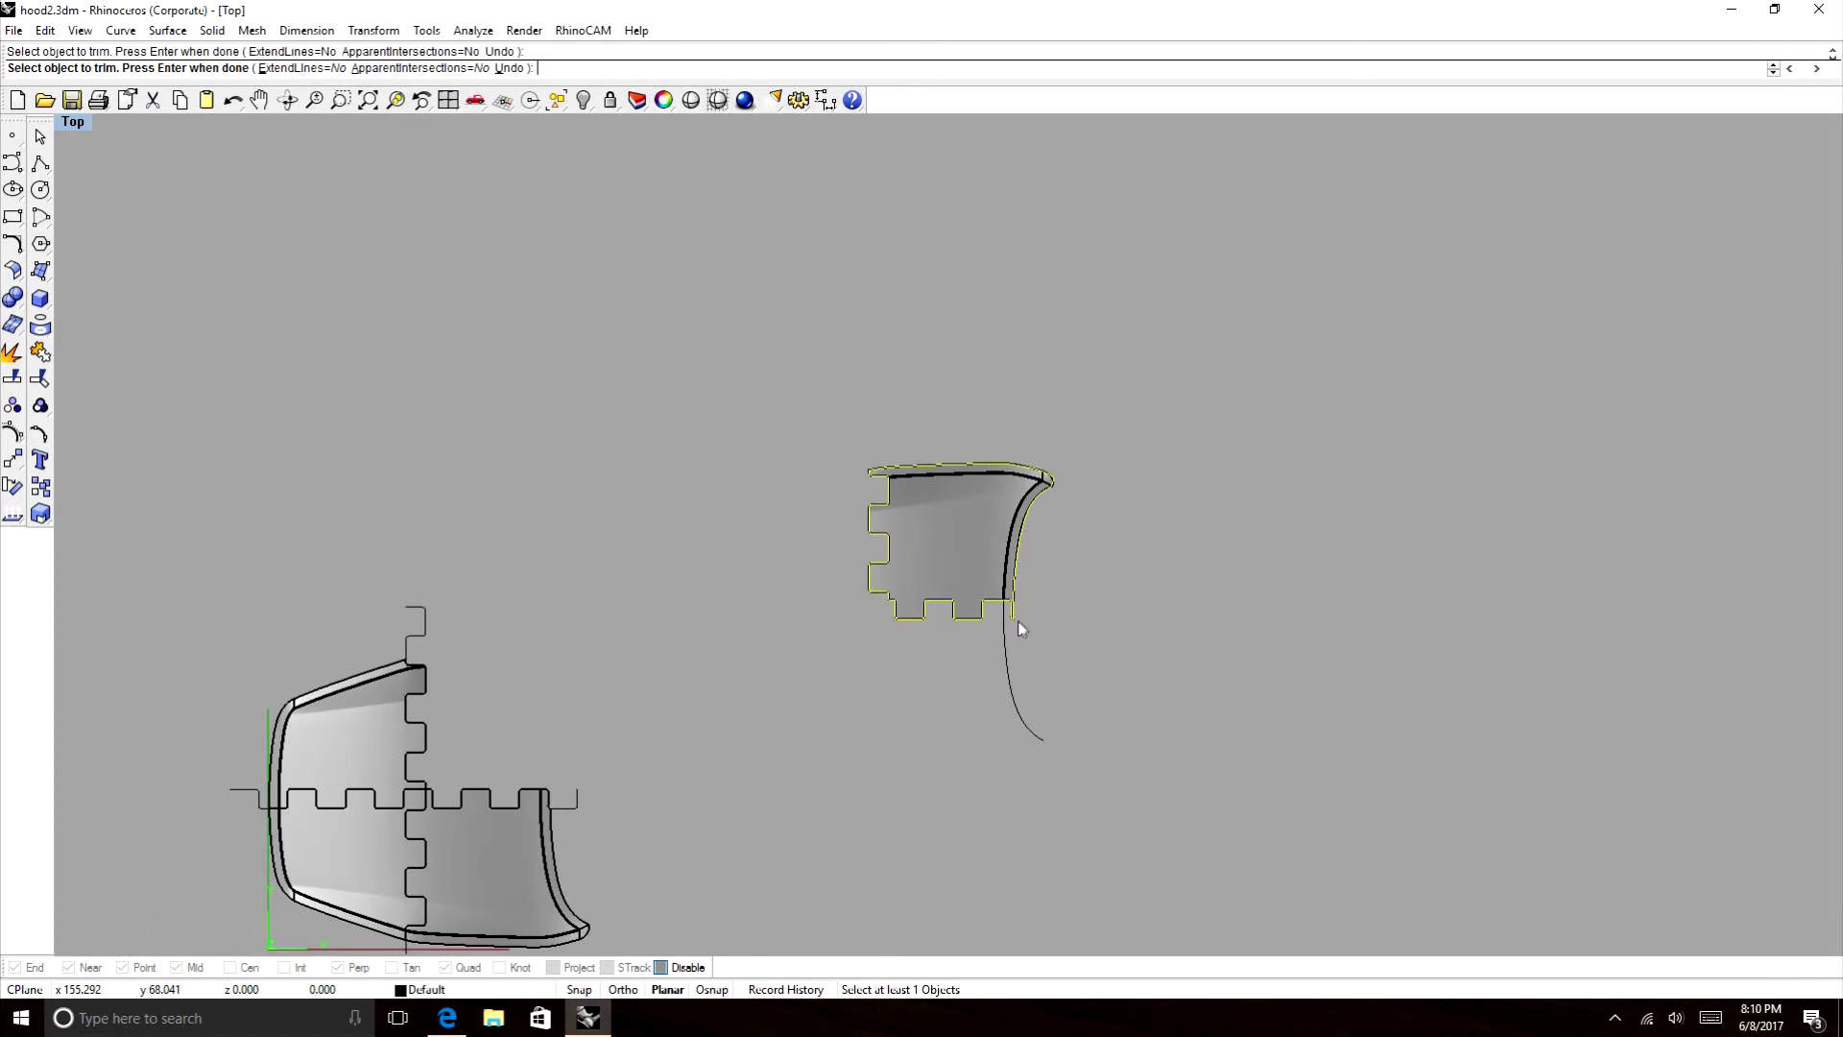
pyautogui.scroll(8, 1017, 620)
pyautogui.scroll(-5, 1017, 620)
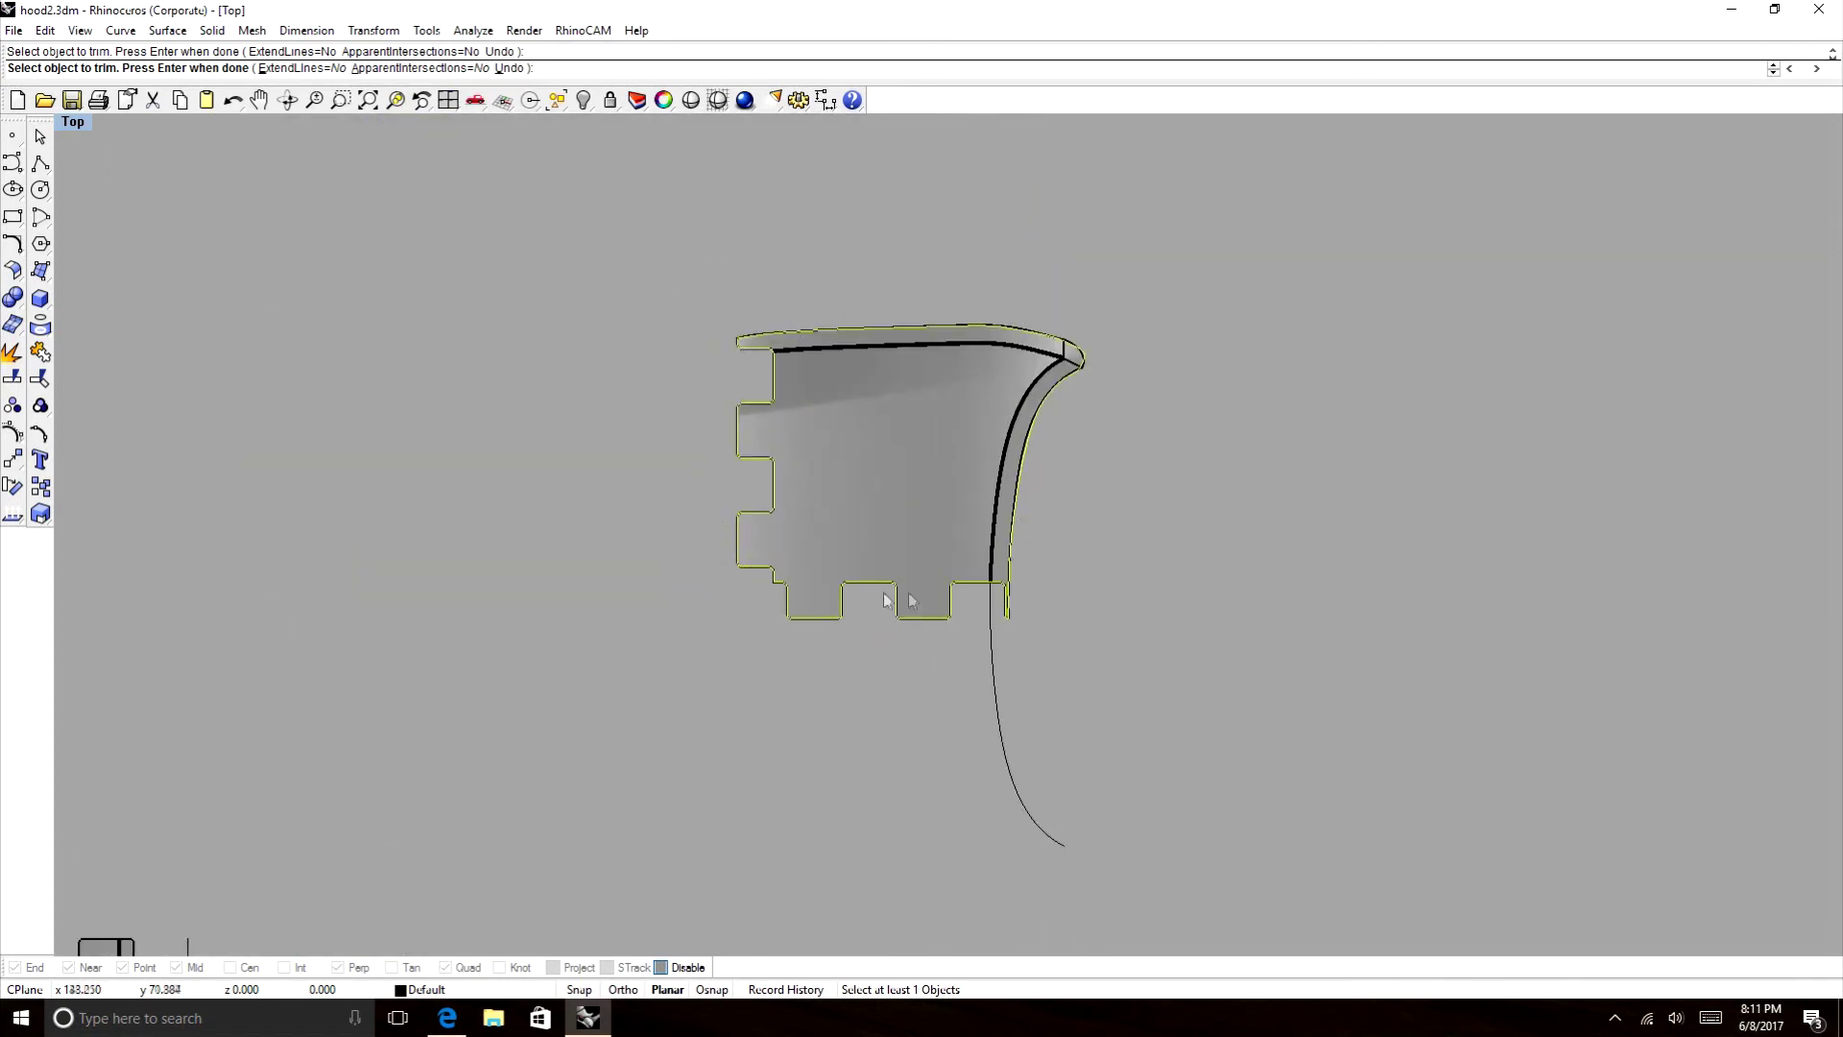
# Remove the stray curve extending below the separated upper rear piece from its group and delete it.
pyautogui.scroll(-6, 1183, 498)
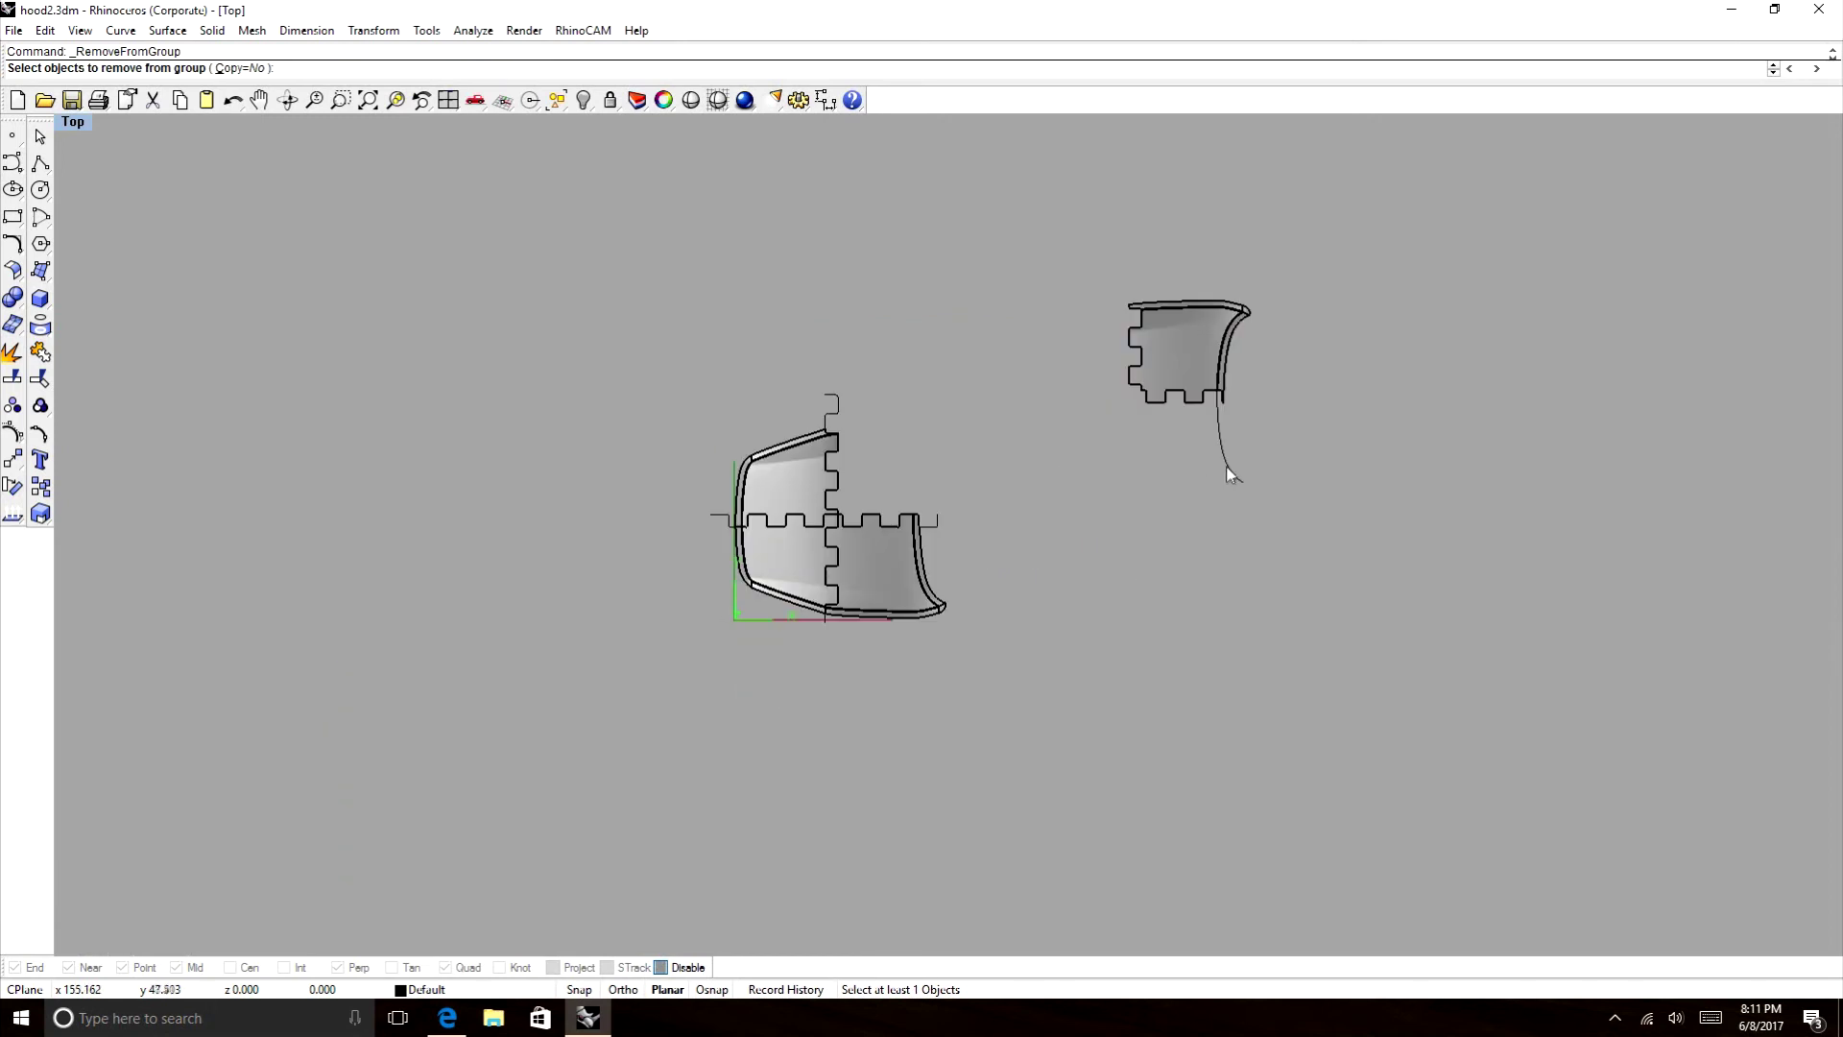
pyautogui.click(1229, 472)
pyautogui.press('Return')
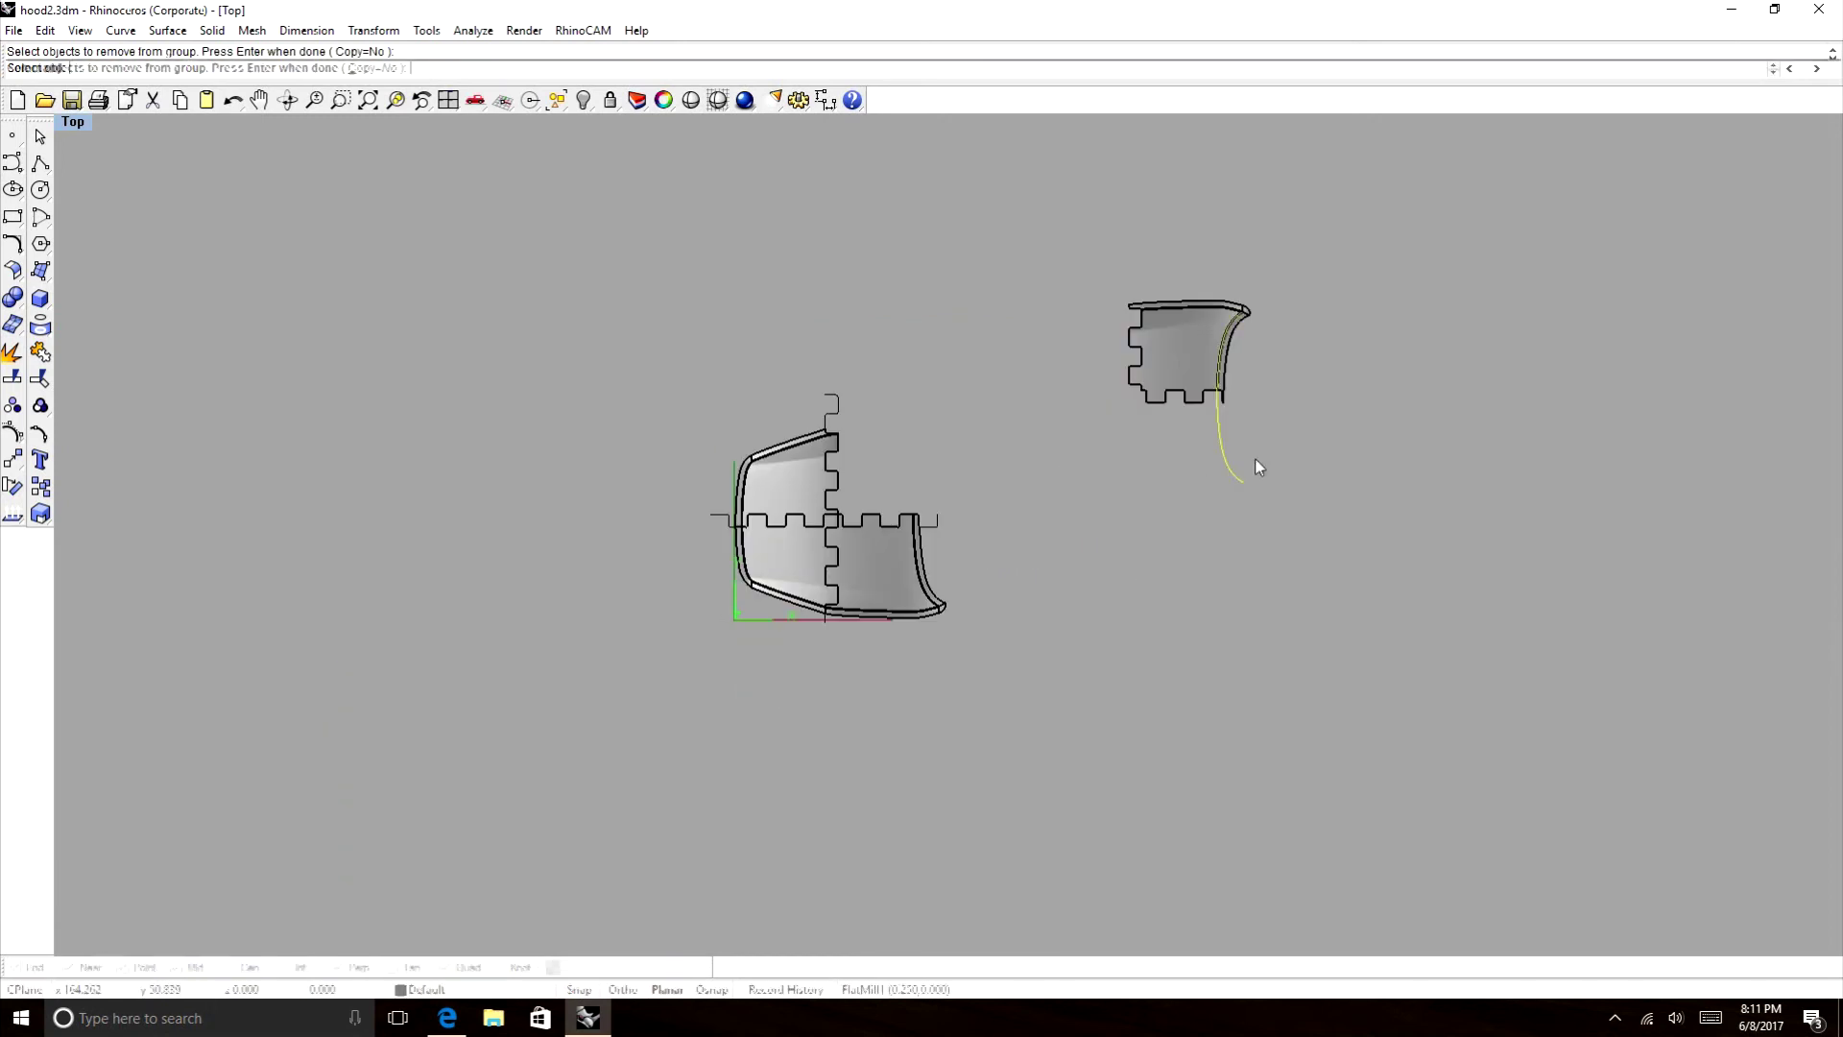
pyautogui.press('Delete')
# Move the lower rear hood quarter, with one copy of each tooth line, into clear space below the separated upper rear piece.
pyautogui.scroll(-2, 895, 498)
pyautogui.scroll(6, 895, 497)
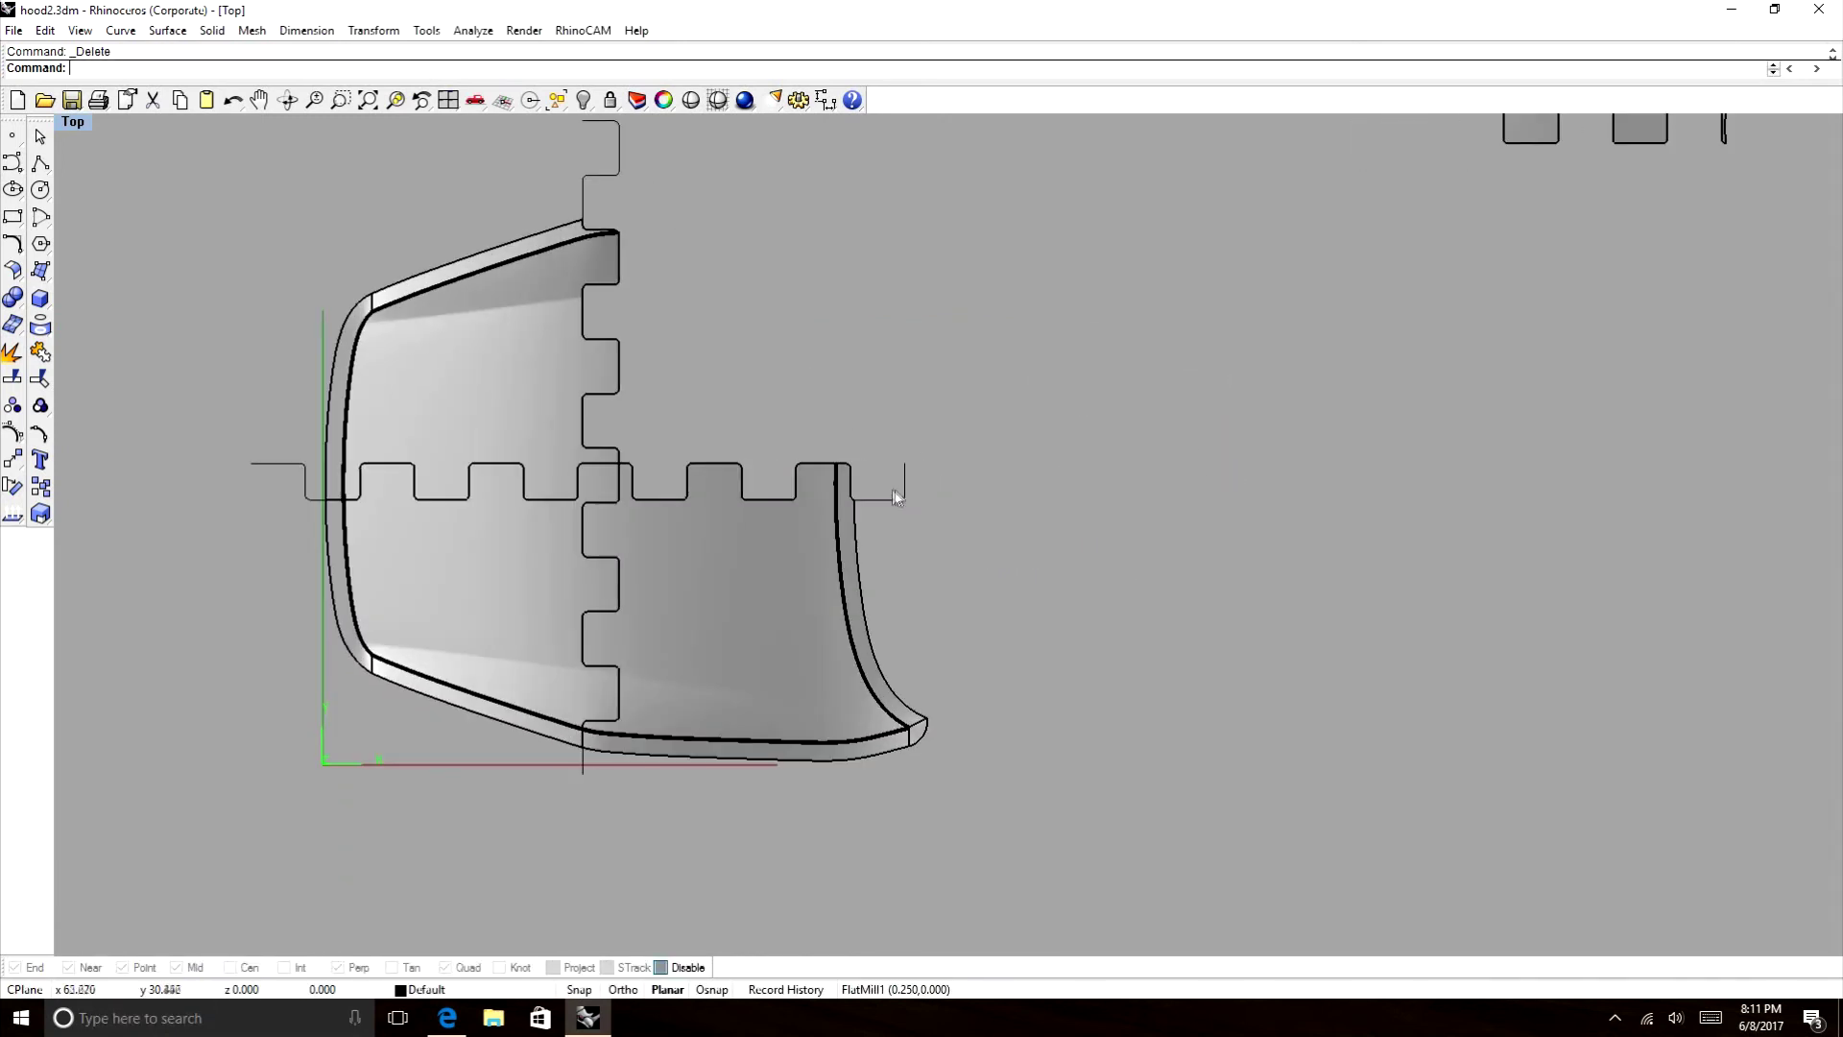
pyautogui.click(711, 751)
pyautogui.scroll(-3, 681, 775)
pyautogui.scroll(3, 726, 648)
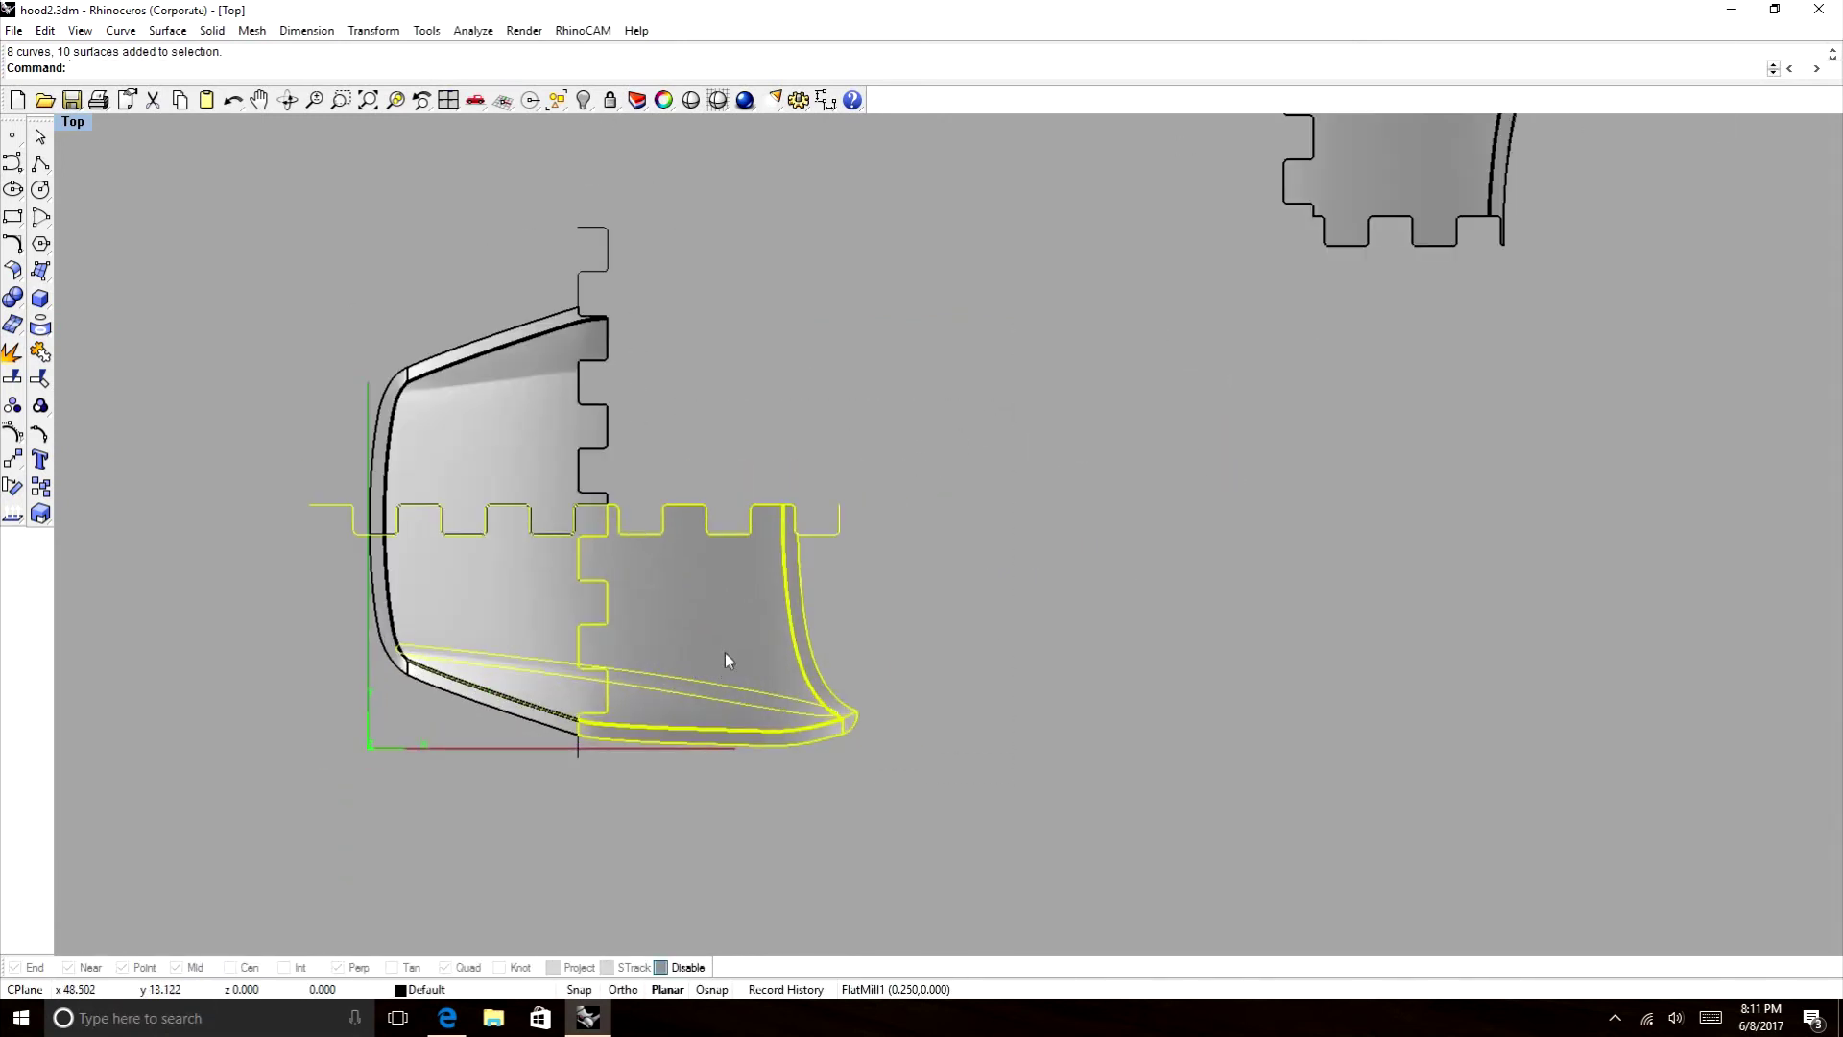
pyautogui.click(838, 532)
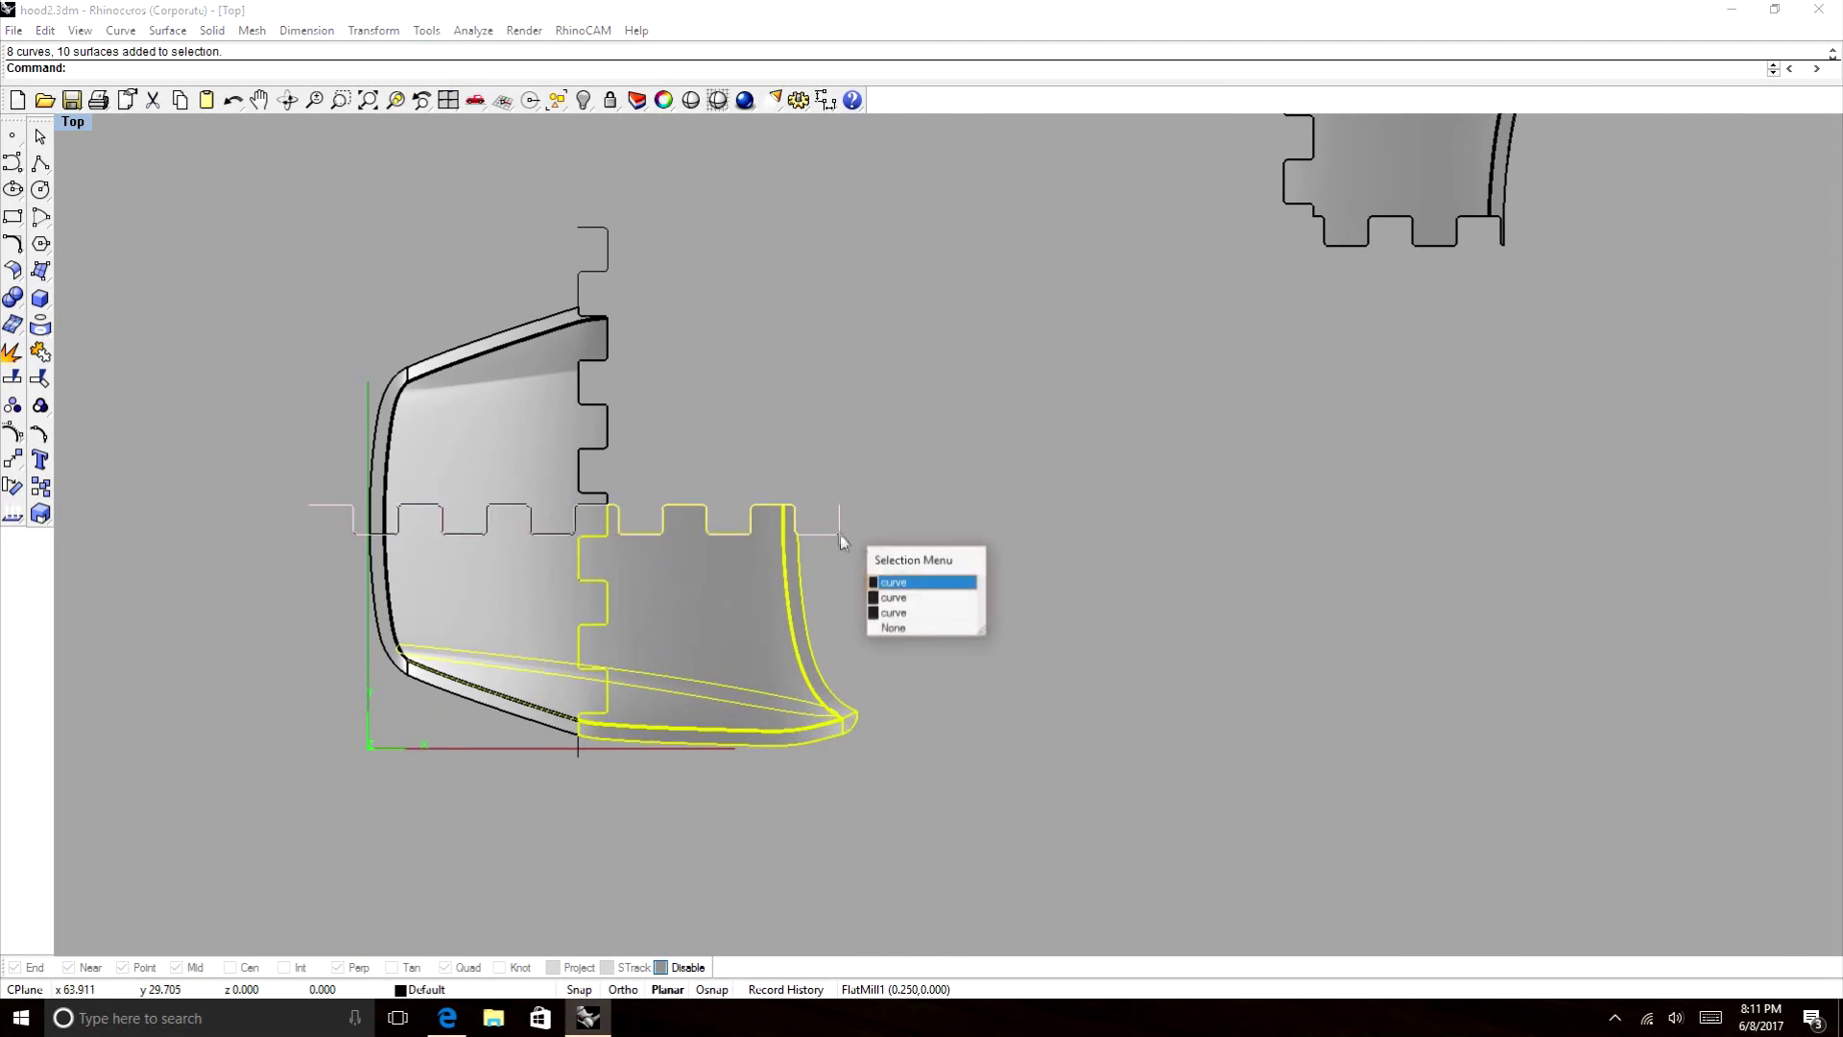
pyautogui.click(917, 586)
pyautogui.keyDown('shift'); pyautogui.click(589, 760); pyautogui.keyUp('shift')
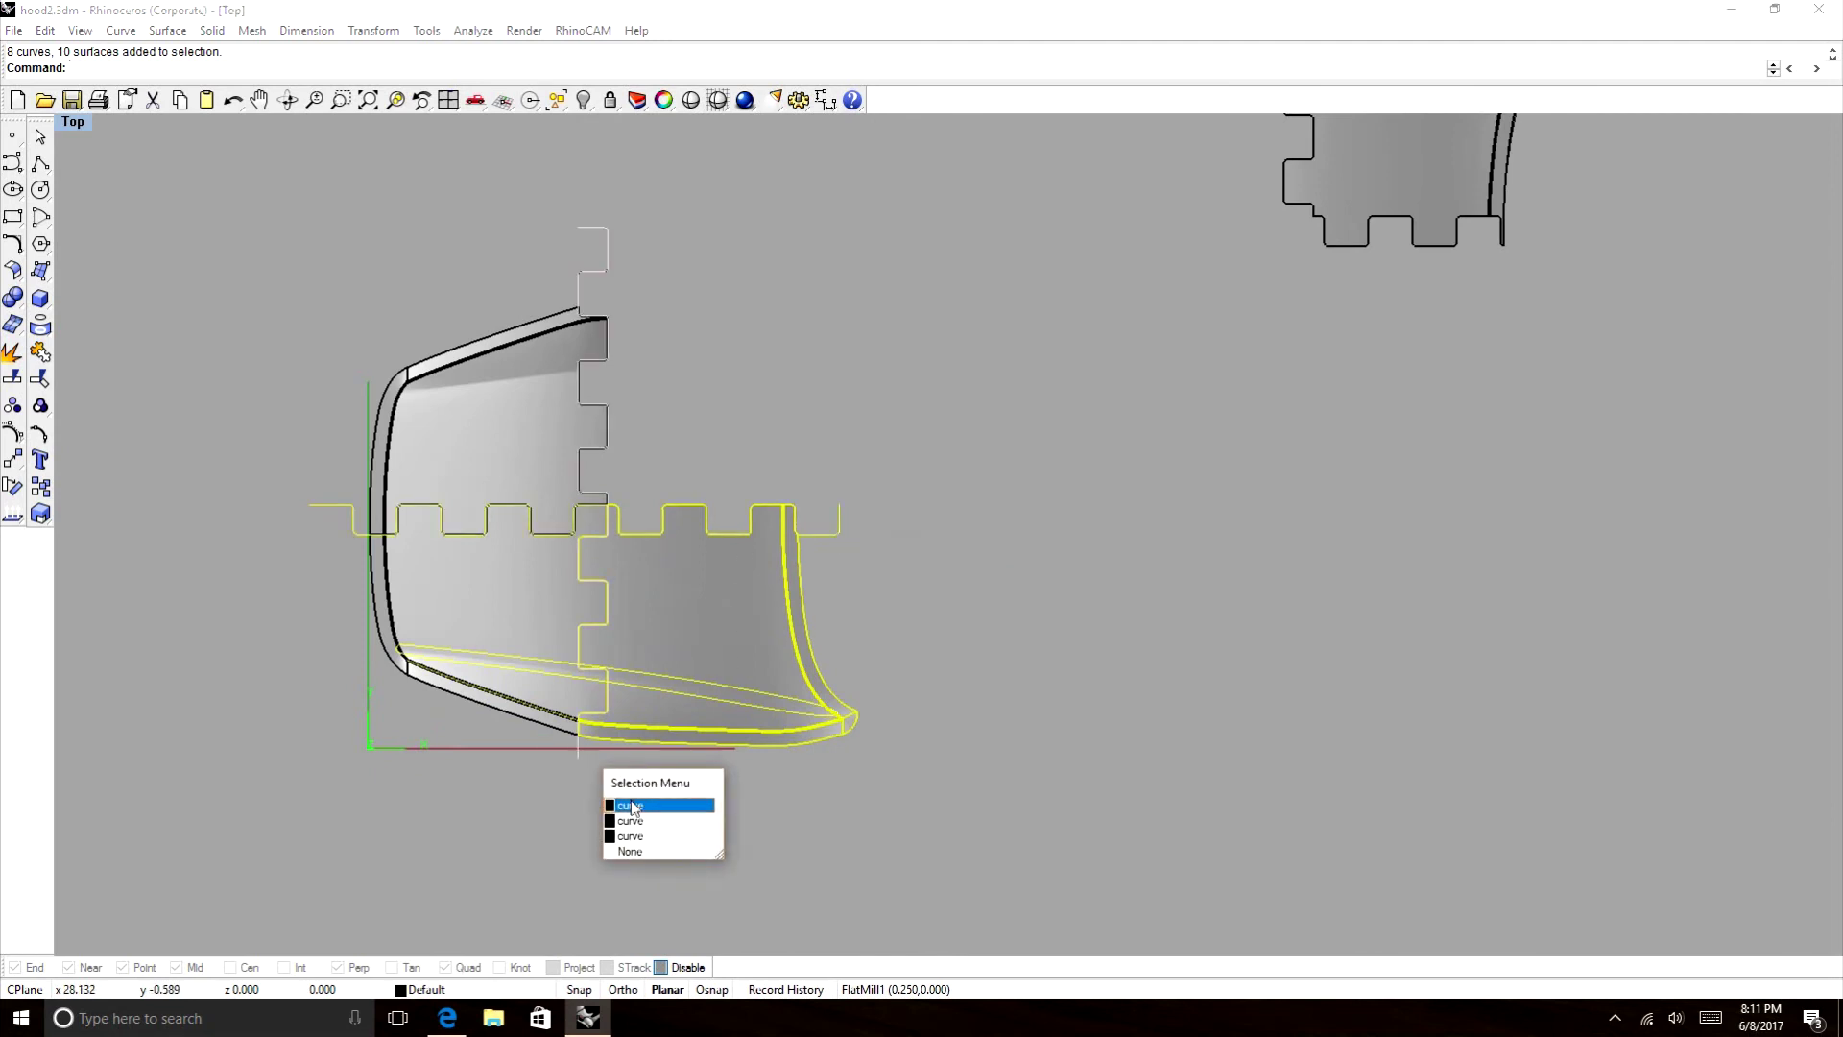
pyautogui.click(652, 793)
pyautogui.moveTo(705, 592); pyautogui.dragTo(1555, 560)
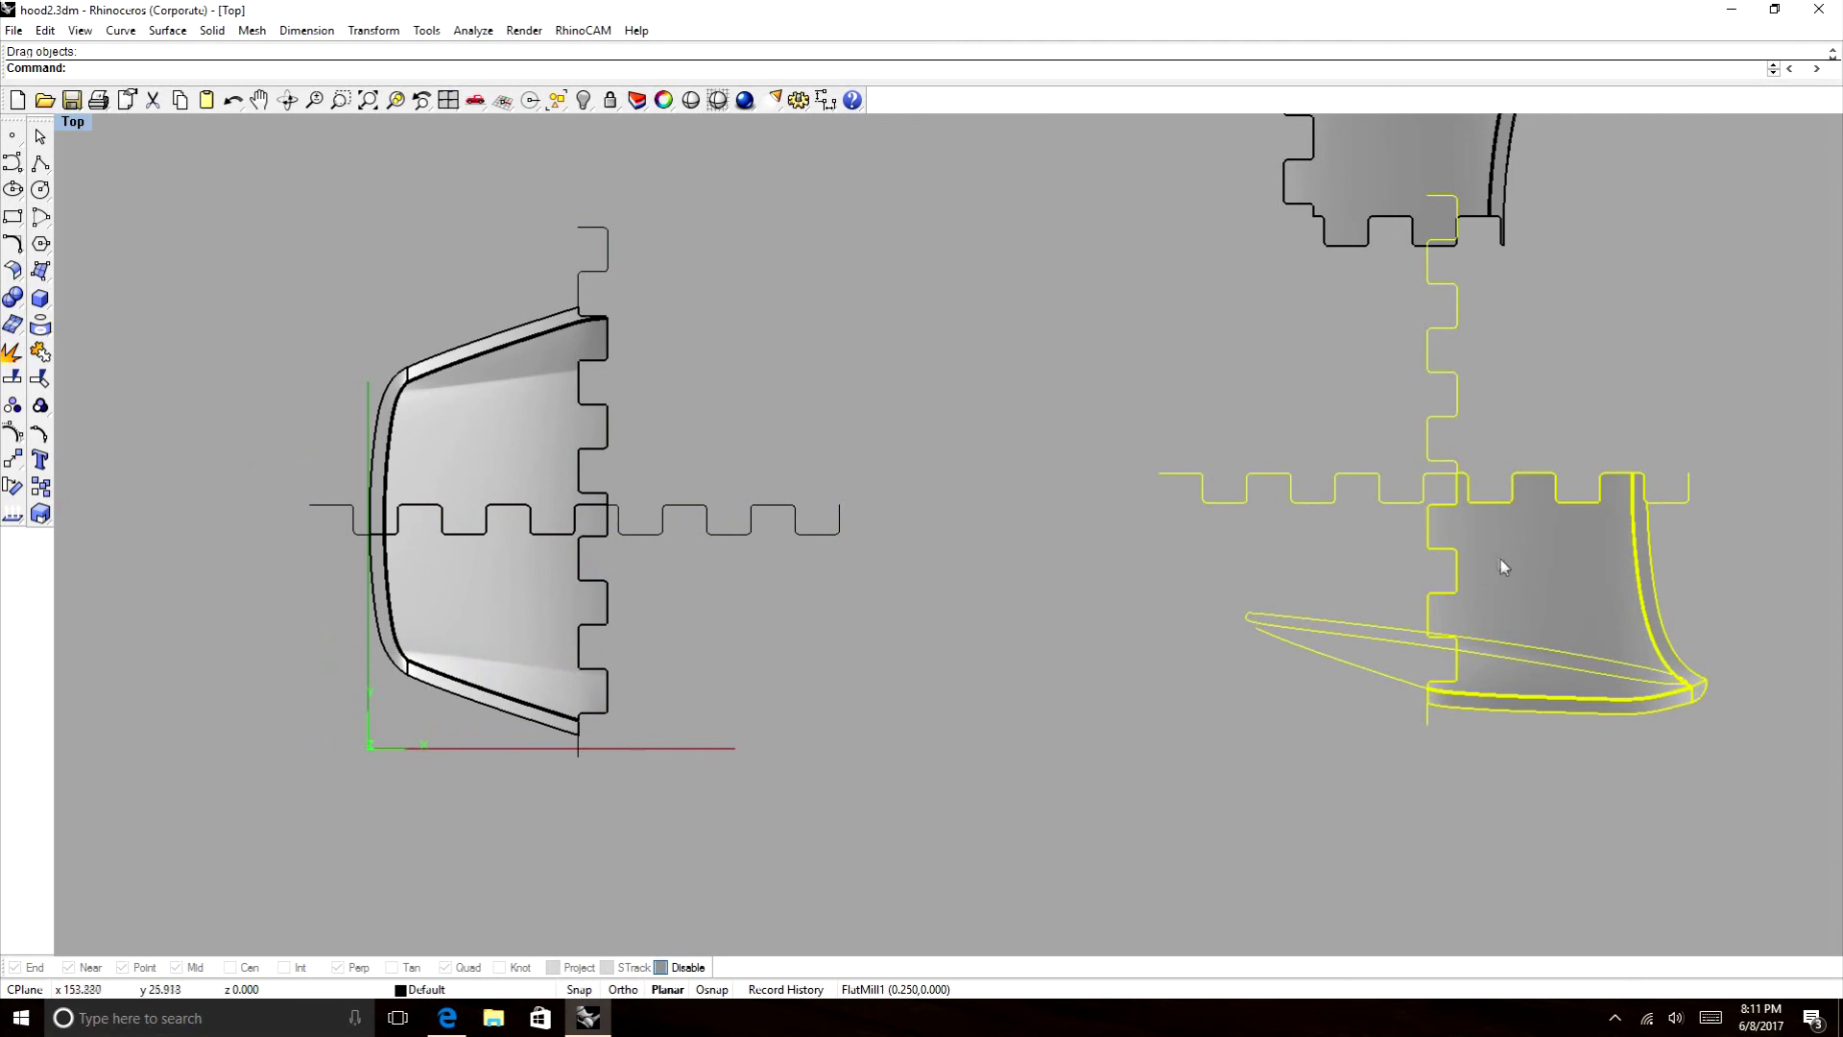
pyautogui.moveTo(1371, 478); pyautogui.dragTo(1258, 601)
# Move the upper front hood quarter, with one copy of each tooth line, into clear space above the remaining lower front quarter.
pyautogui.scroll(-10, 1259, 601)
pyautogui.scroll(6, 1091, 534)
pyautogui.moveTo(1049, 409); pyautogui.dragTo(779, 577)
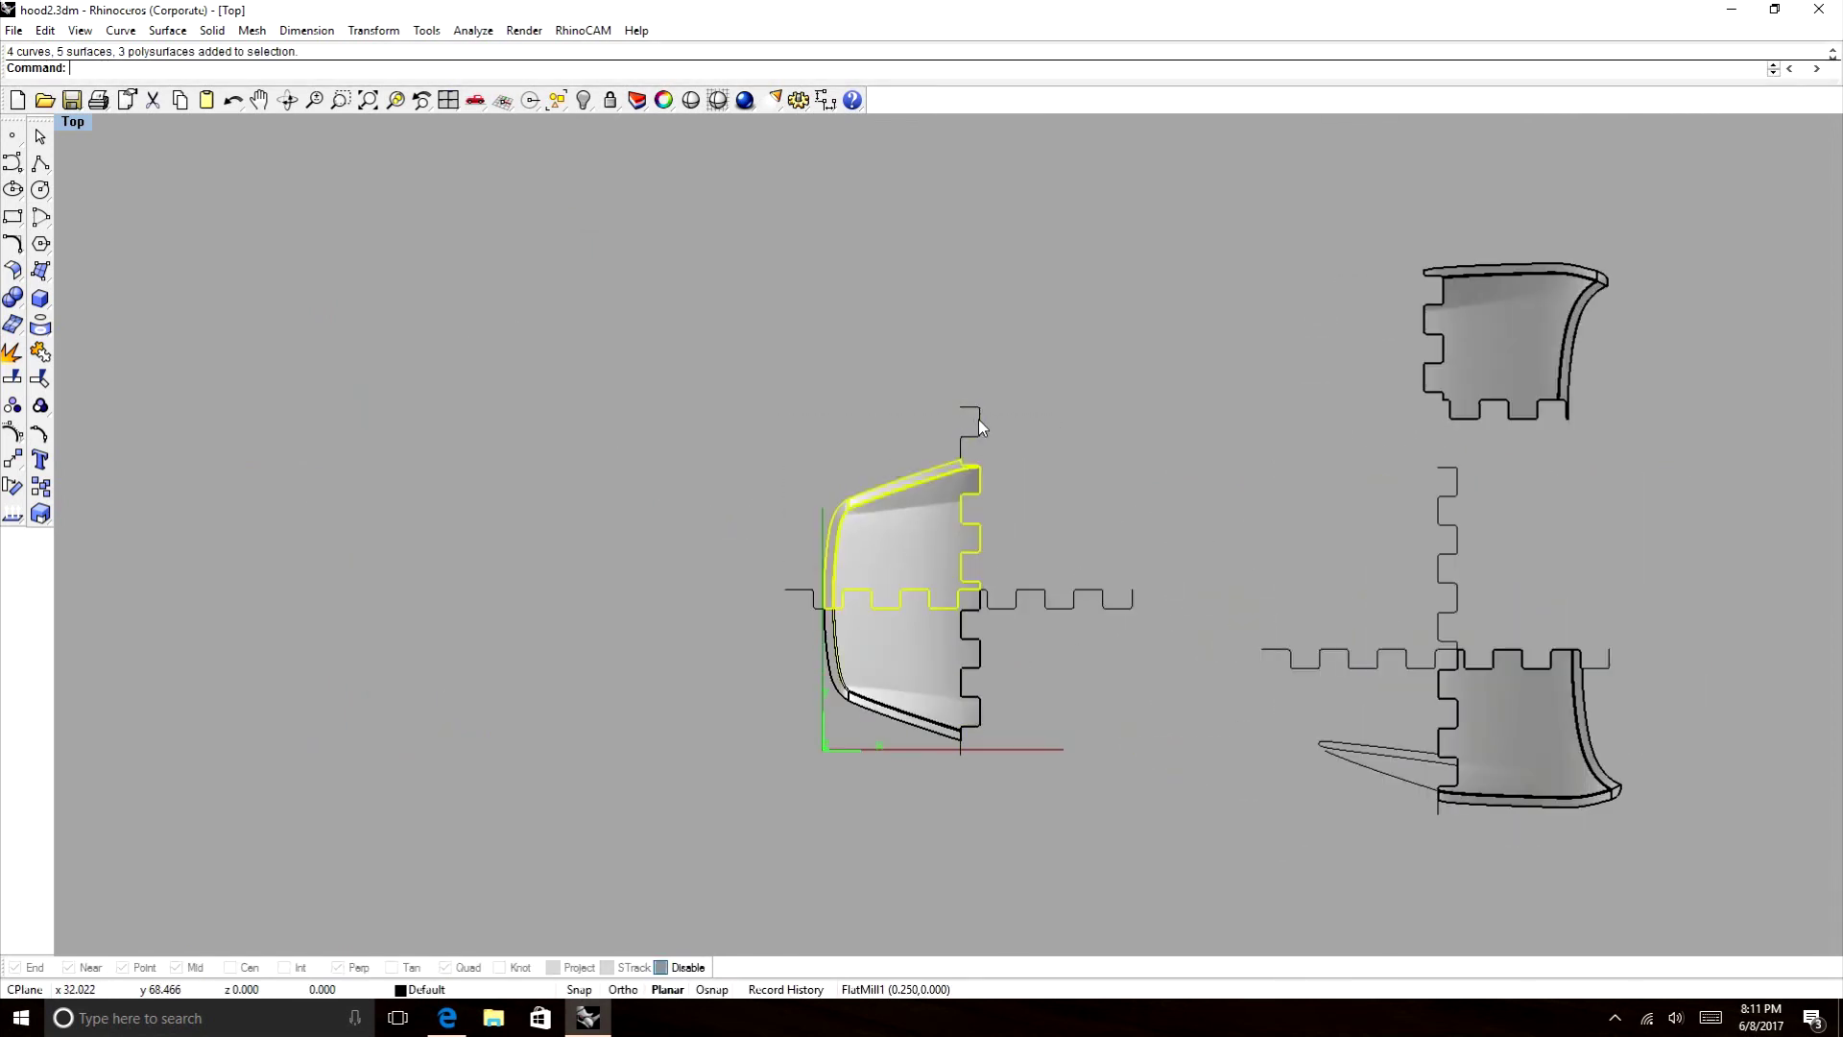
pyautogui.keyDown('shift'); pyautogui.click(976, 420); pyautogui.keyUp('shift')
pyautogui.click(1035, 486)
pyautogui.keyDown('shift'); pyautogui.click(1085, 597); pyautogui.keyUp('shift')
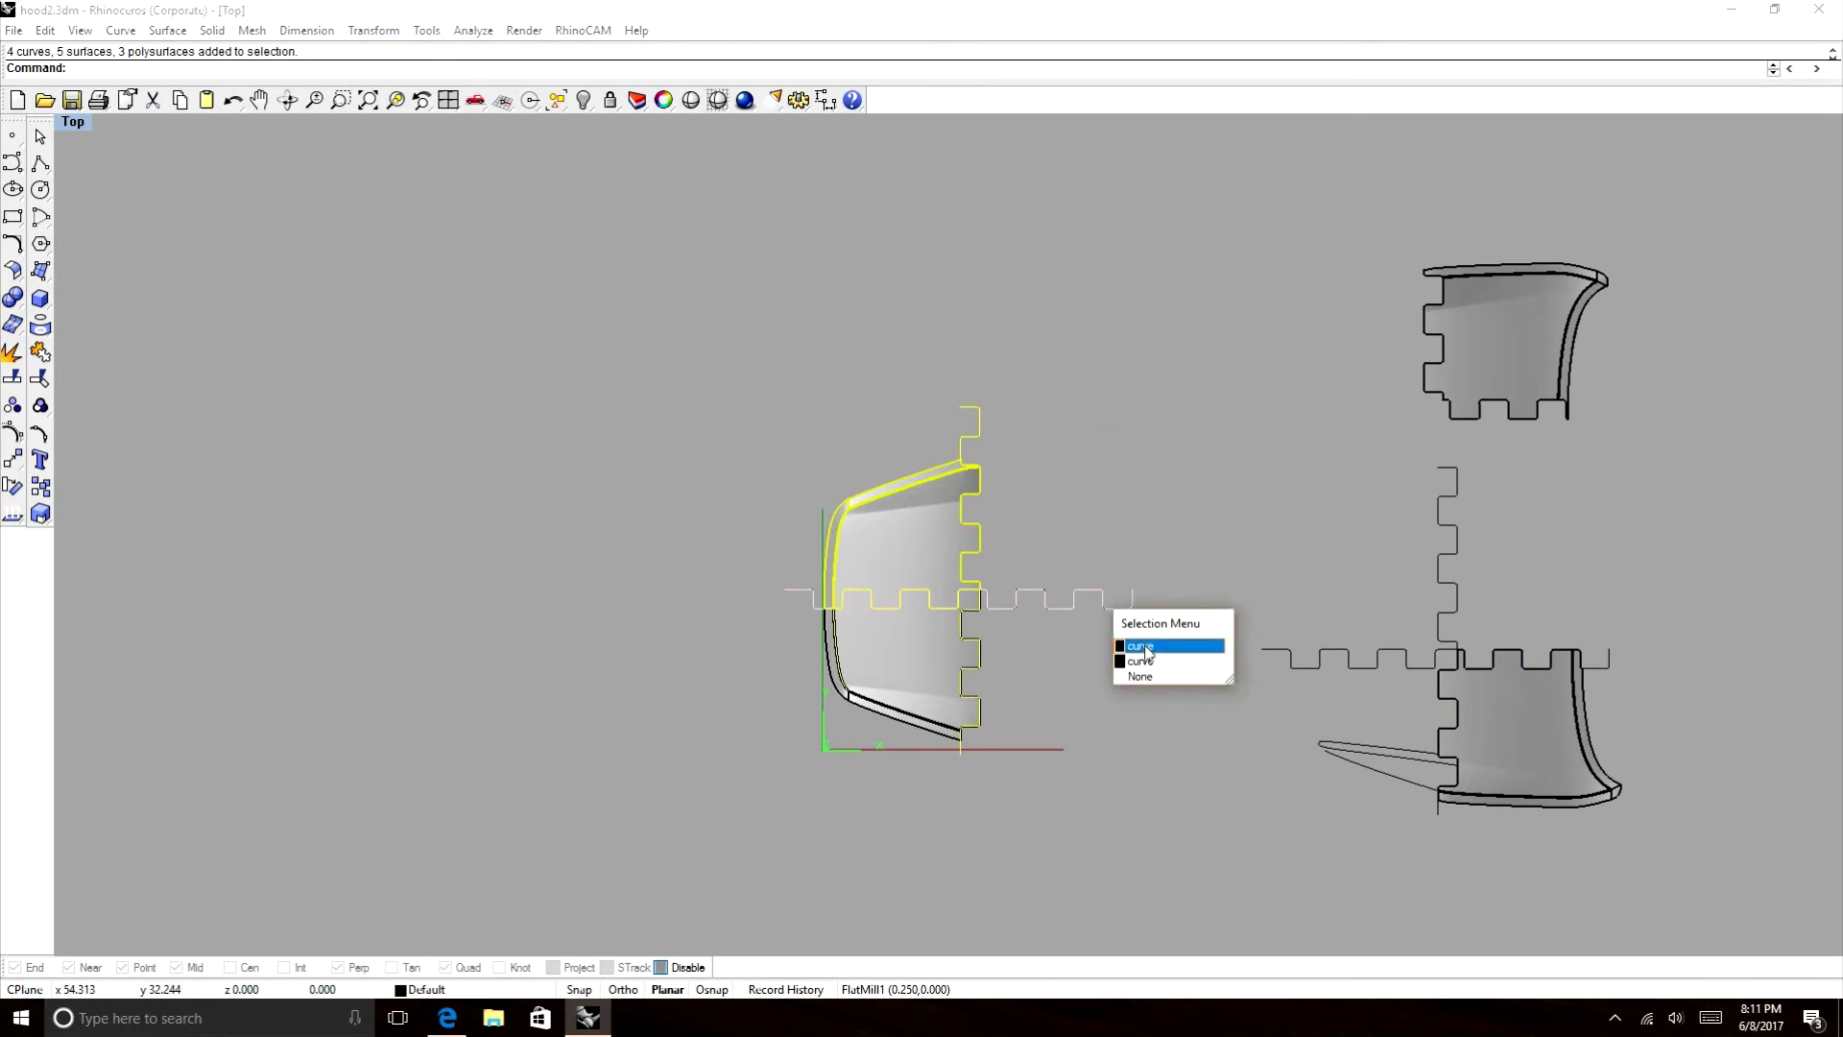
pyautogui.click(1143, 645)
pyautogui.moveTo(929, 544)
pyautogui.mouseDown()
pyautogui.moveTo(983, 326)
pyautogui.moveTo(1030, 379)
pyautogui.mouseUp()
pyautogui.scroll(2, 1025, 411)
pyautogui.moveTo(916, 311); pyautogui.dragTo(1123, 343)
pyautogui.scroll(-6, 1157, 431)
pyautogui.click(1212, 330)
# Select the separated upper rear hood piece together with its tooth outline.
pyautogui.scroll(8, 1209, 360)
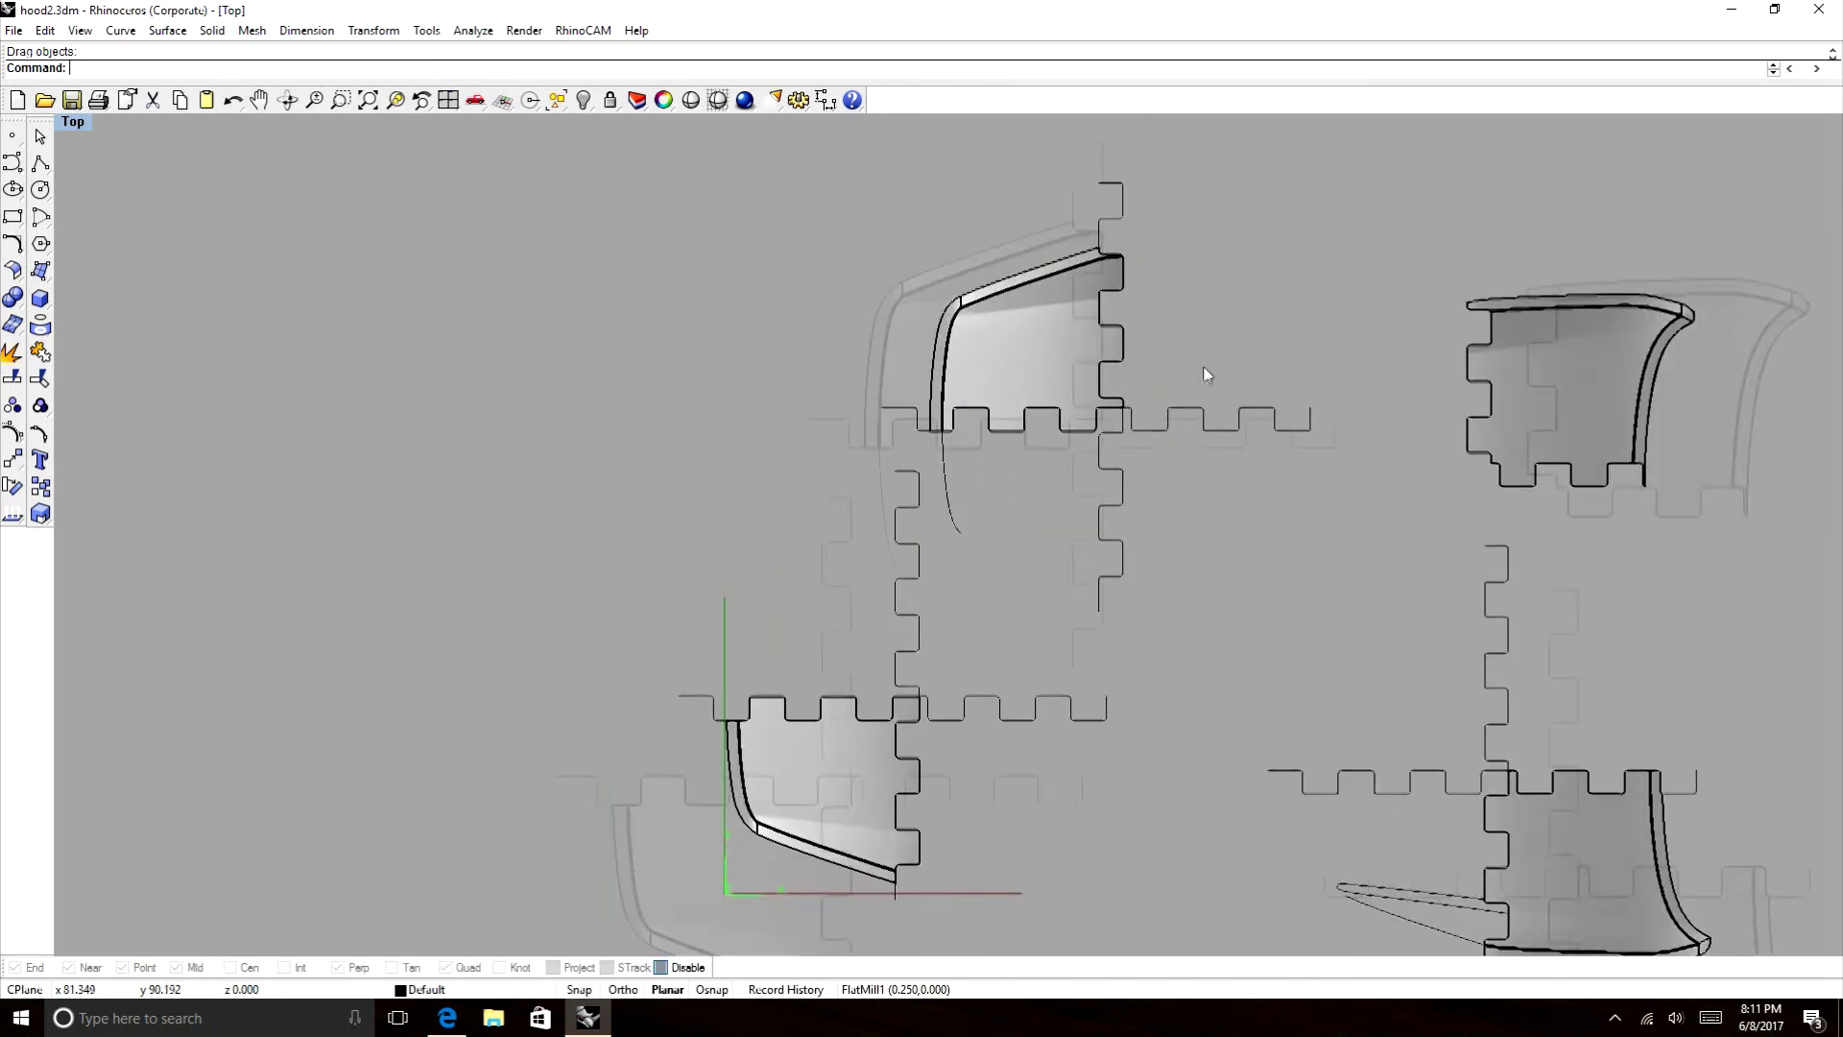
pyautogui.scroll(-6, 760, 437)
pyautogui.scroll(-2, 947, 348)
pyautogui.scroll(1, 989, 380)
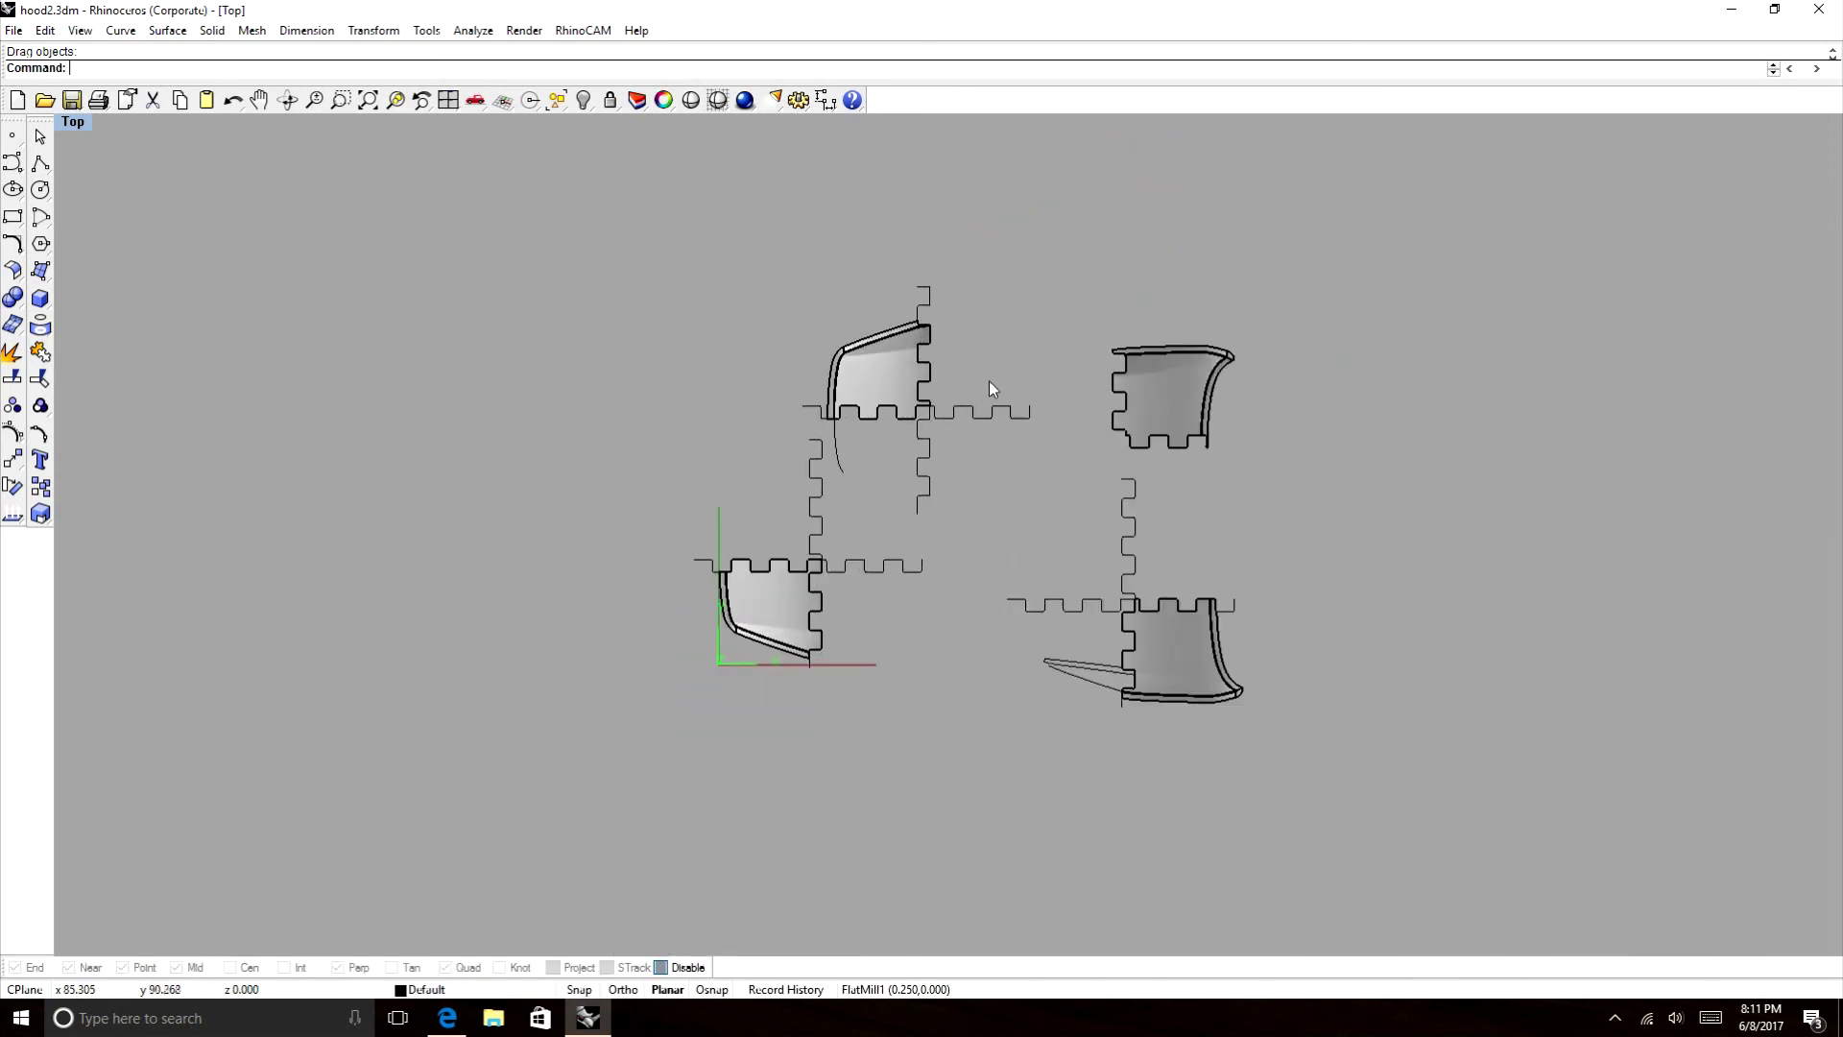
pyautogui.scroll(-1, 965, 383)
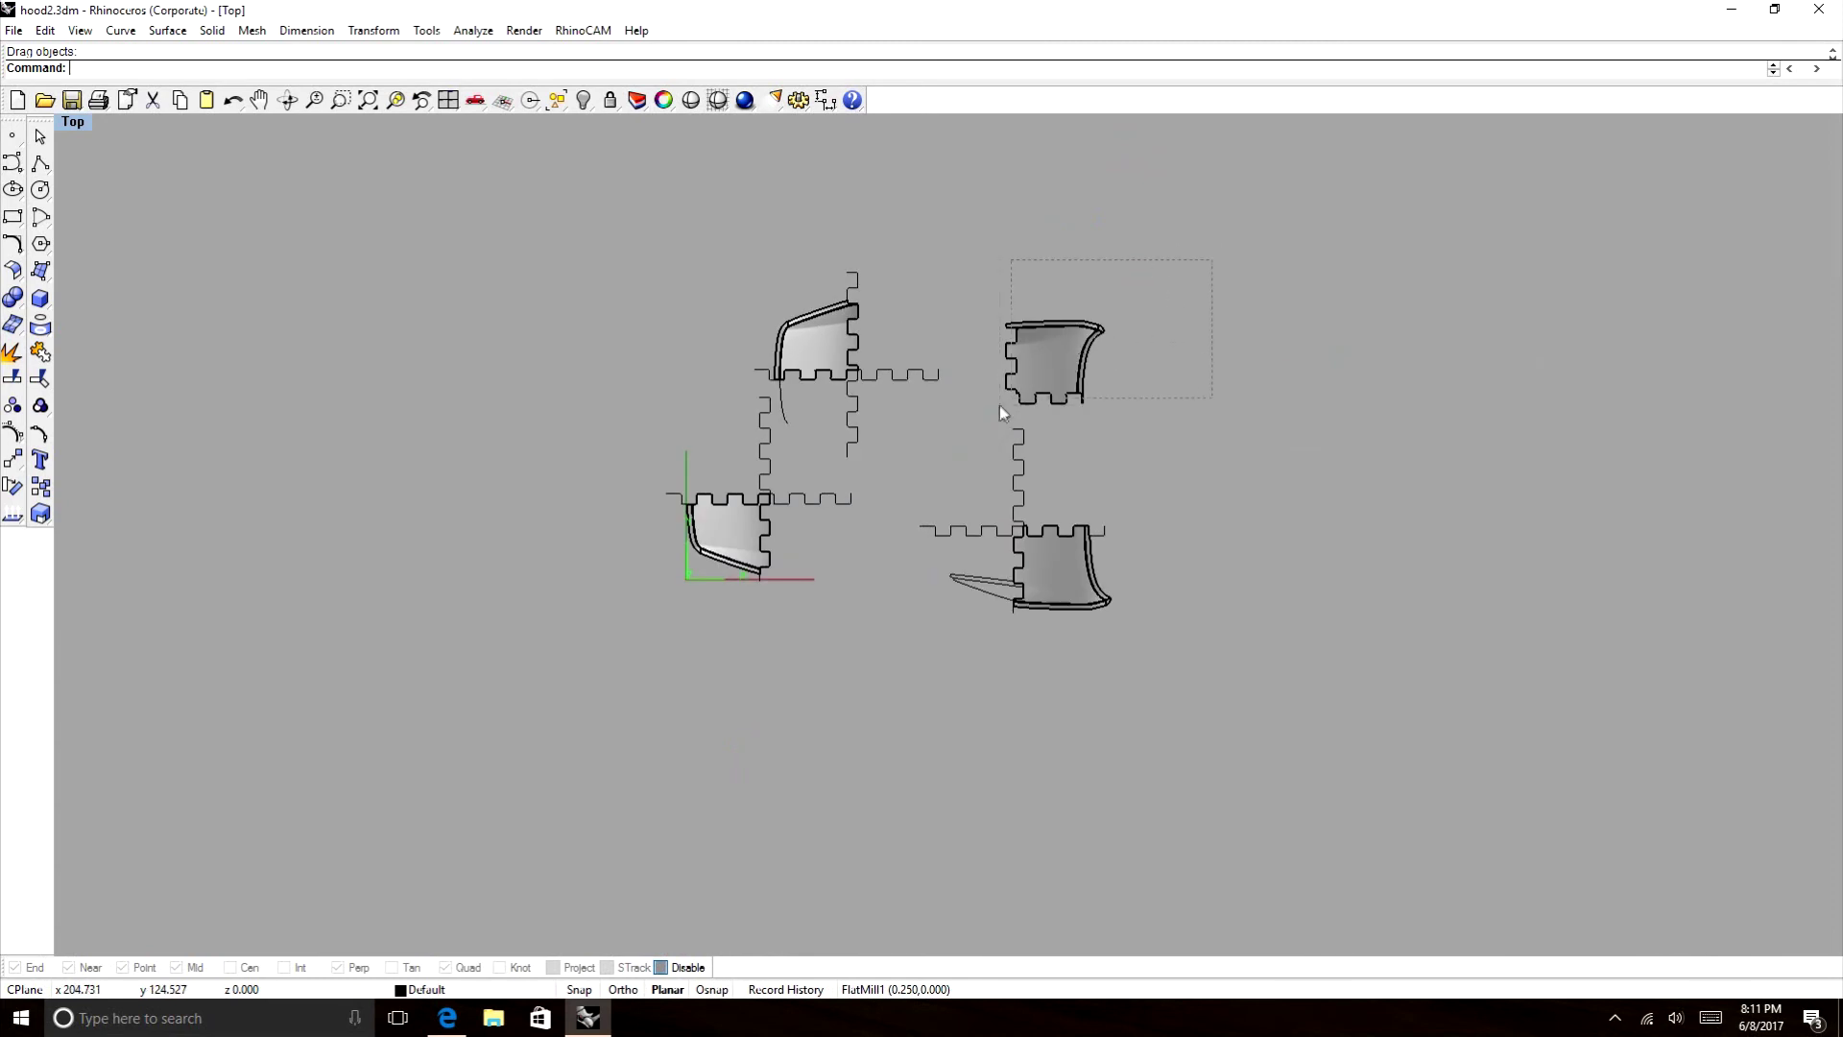
pyautogui.moveTo(1000, 406); pyautogui.dragTo(1000, 408)
pyautogui.click(13, 31)
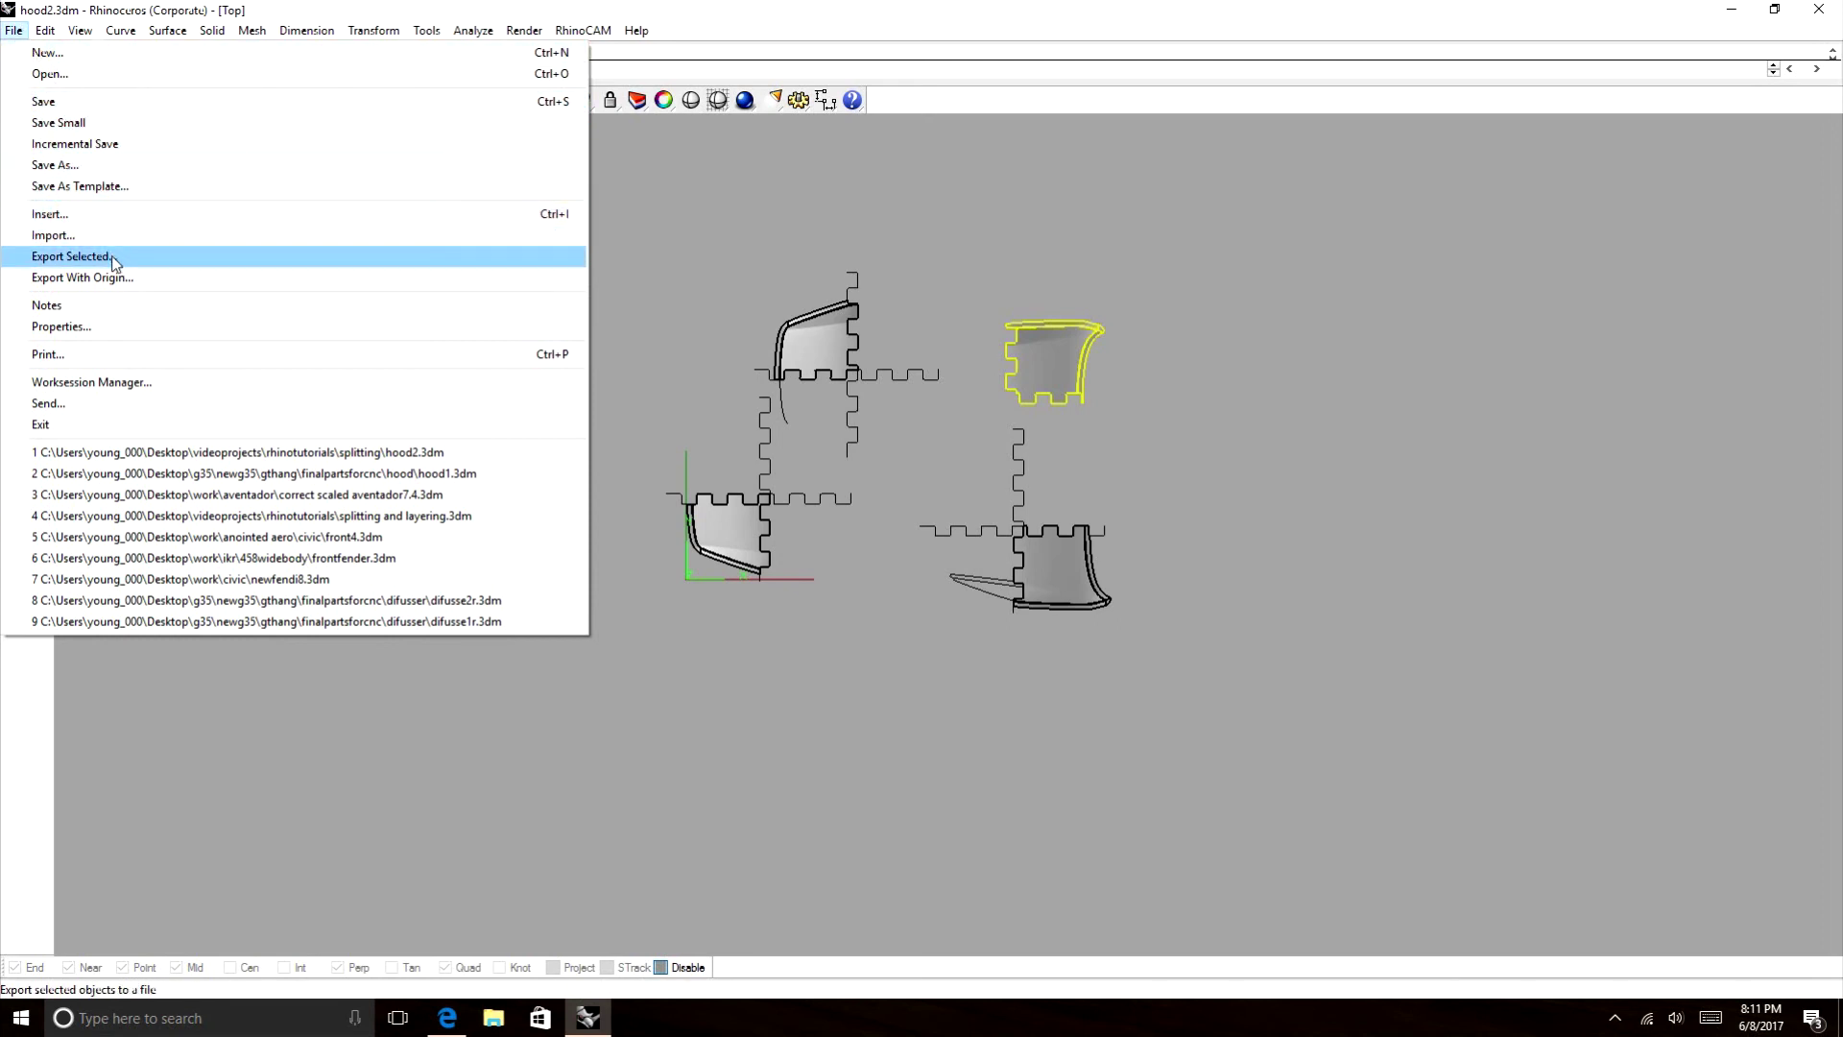
pyautogui.click(111, 257)
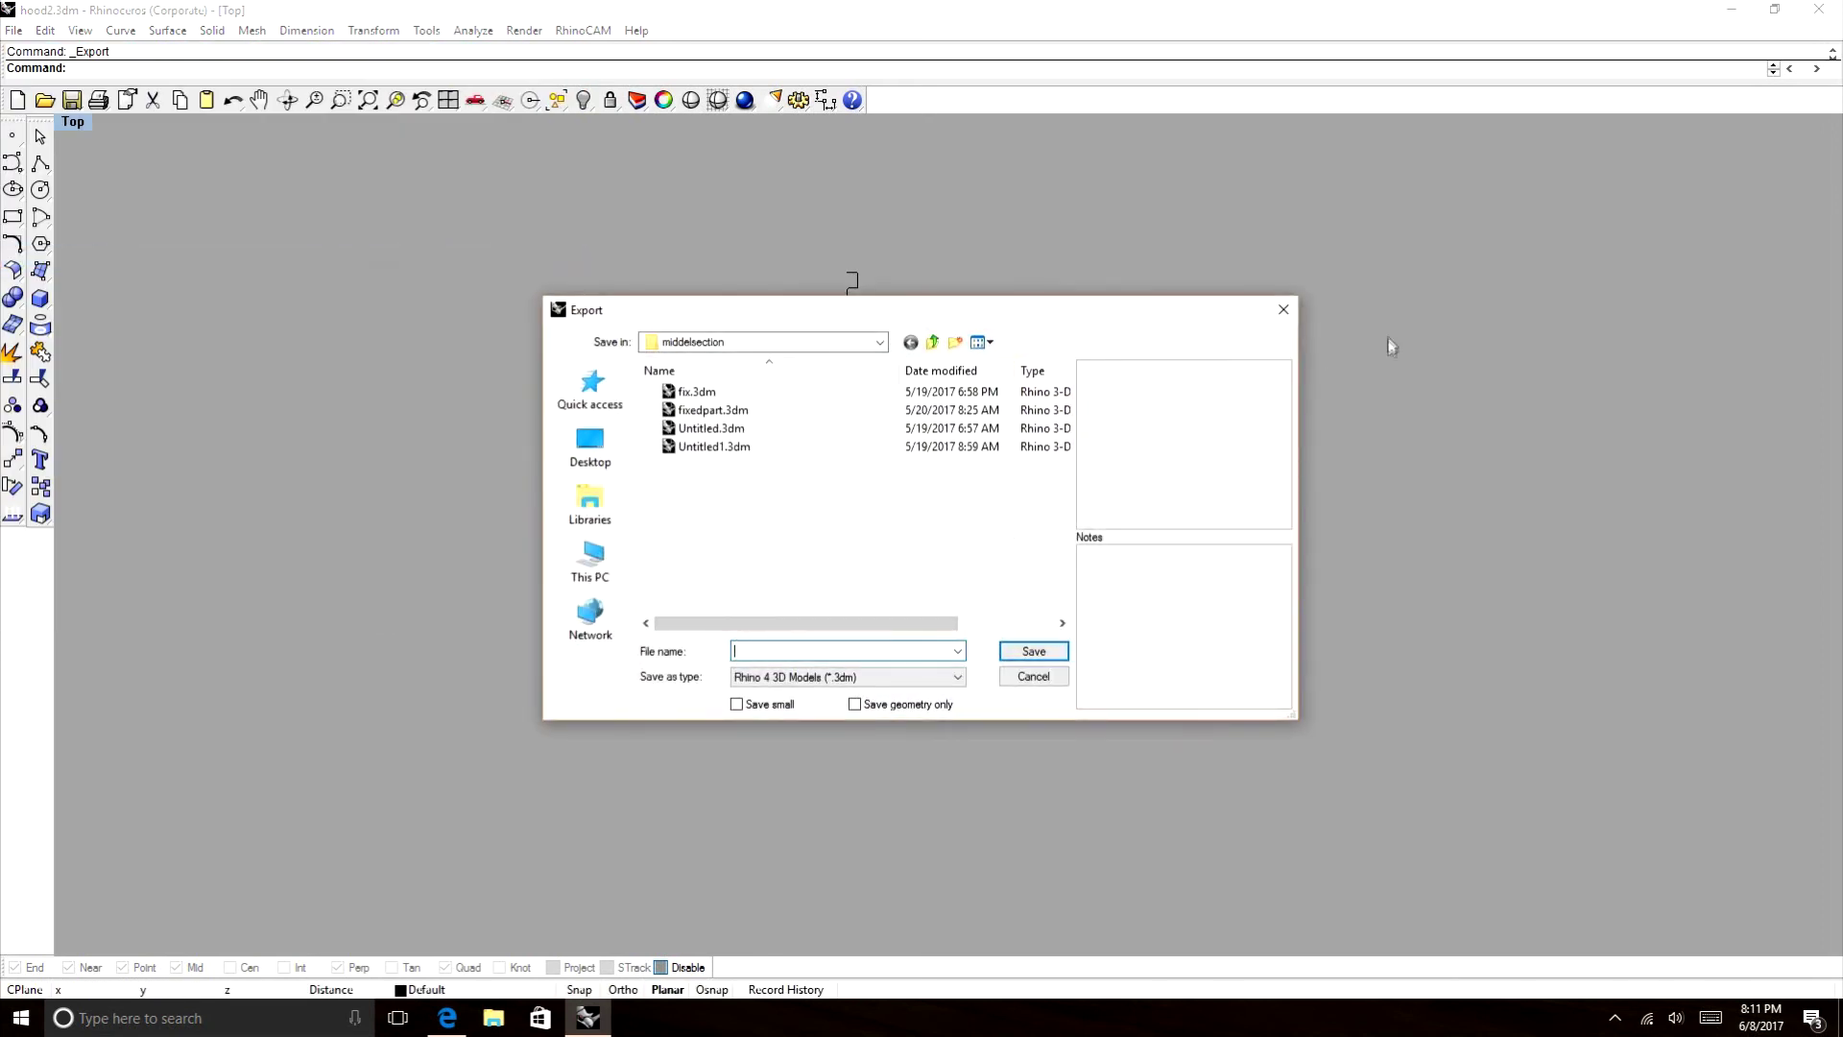
pyautogui.click(1283, 310)
# Switch to the Front view and raise the selected upper rear piece with its outline above the other hood pieces.
pyautogui.scroll(-2, 1031, 313)
pyautogui.scroll(3, 1050, 354)
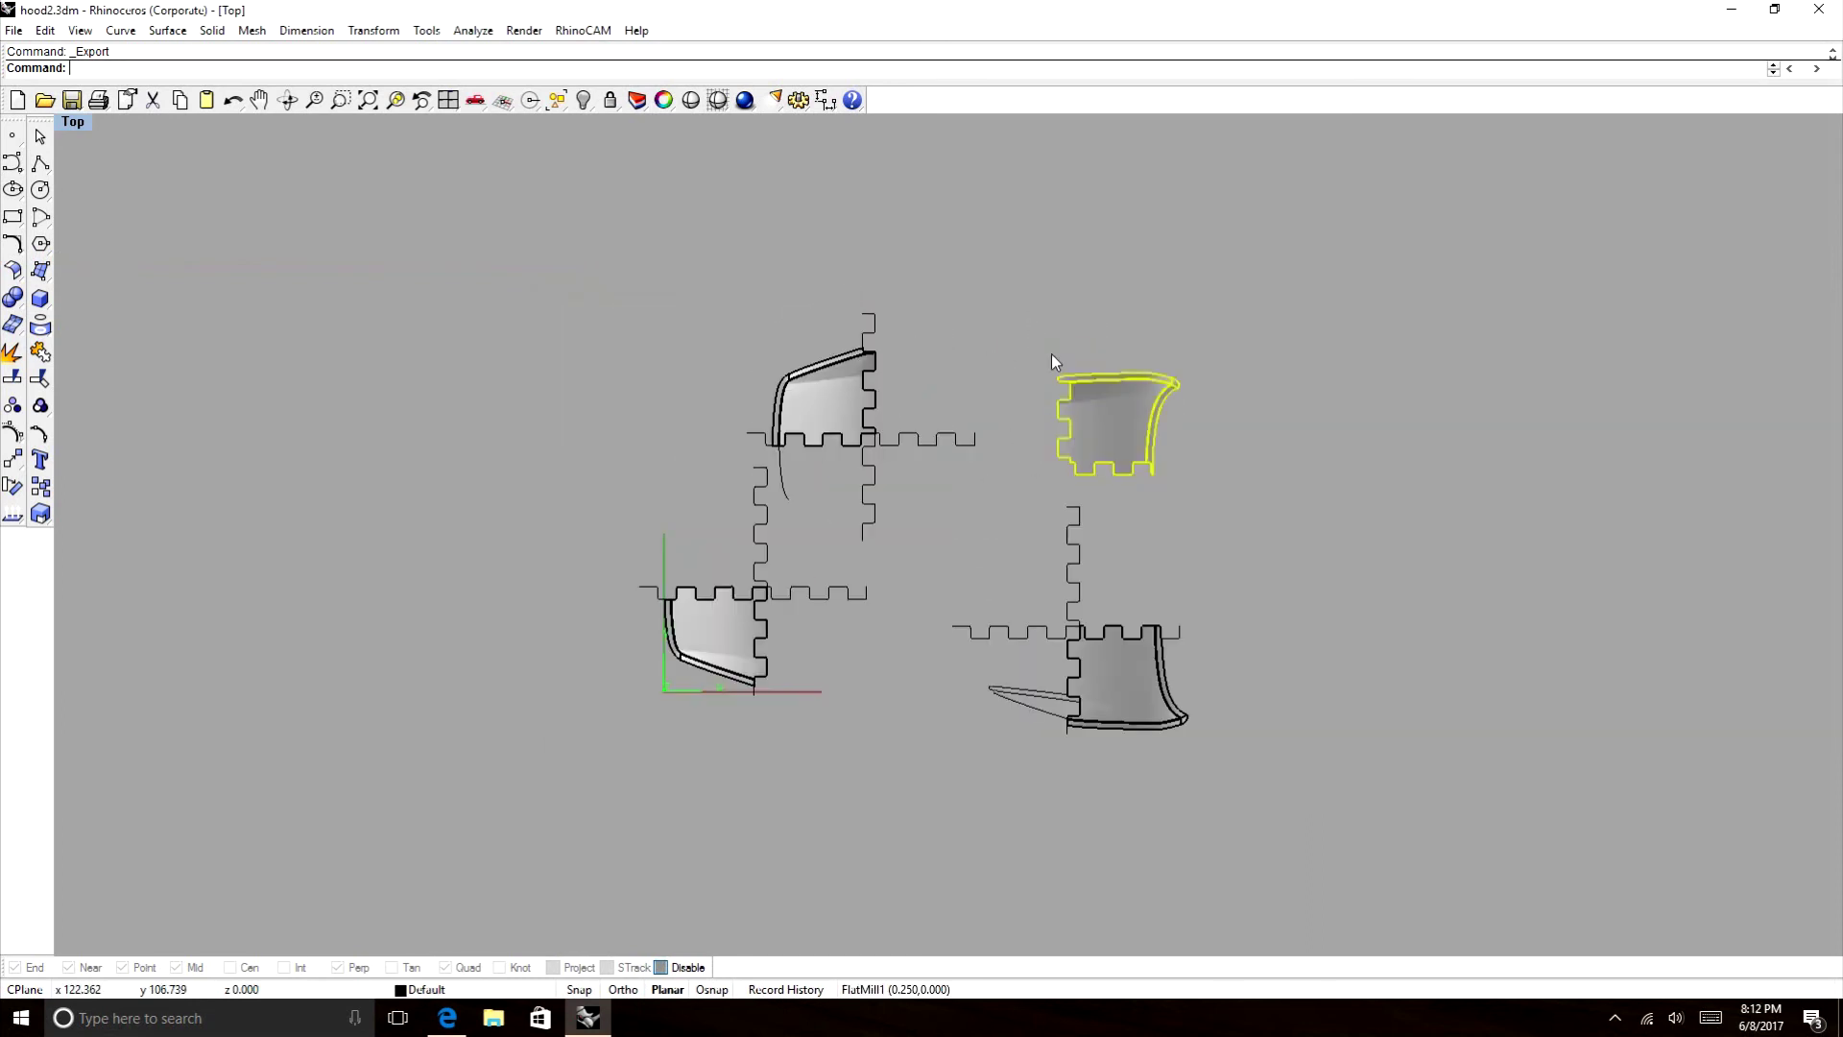
pyautogui.write('front')
pyautogui.press('Return')
pyautogui.scroll(-5, 1091, 353)
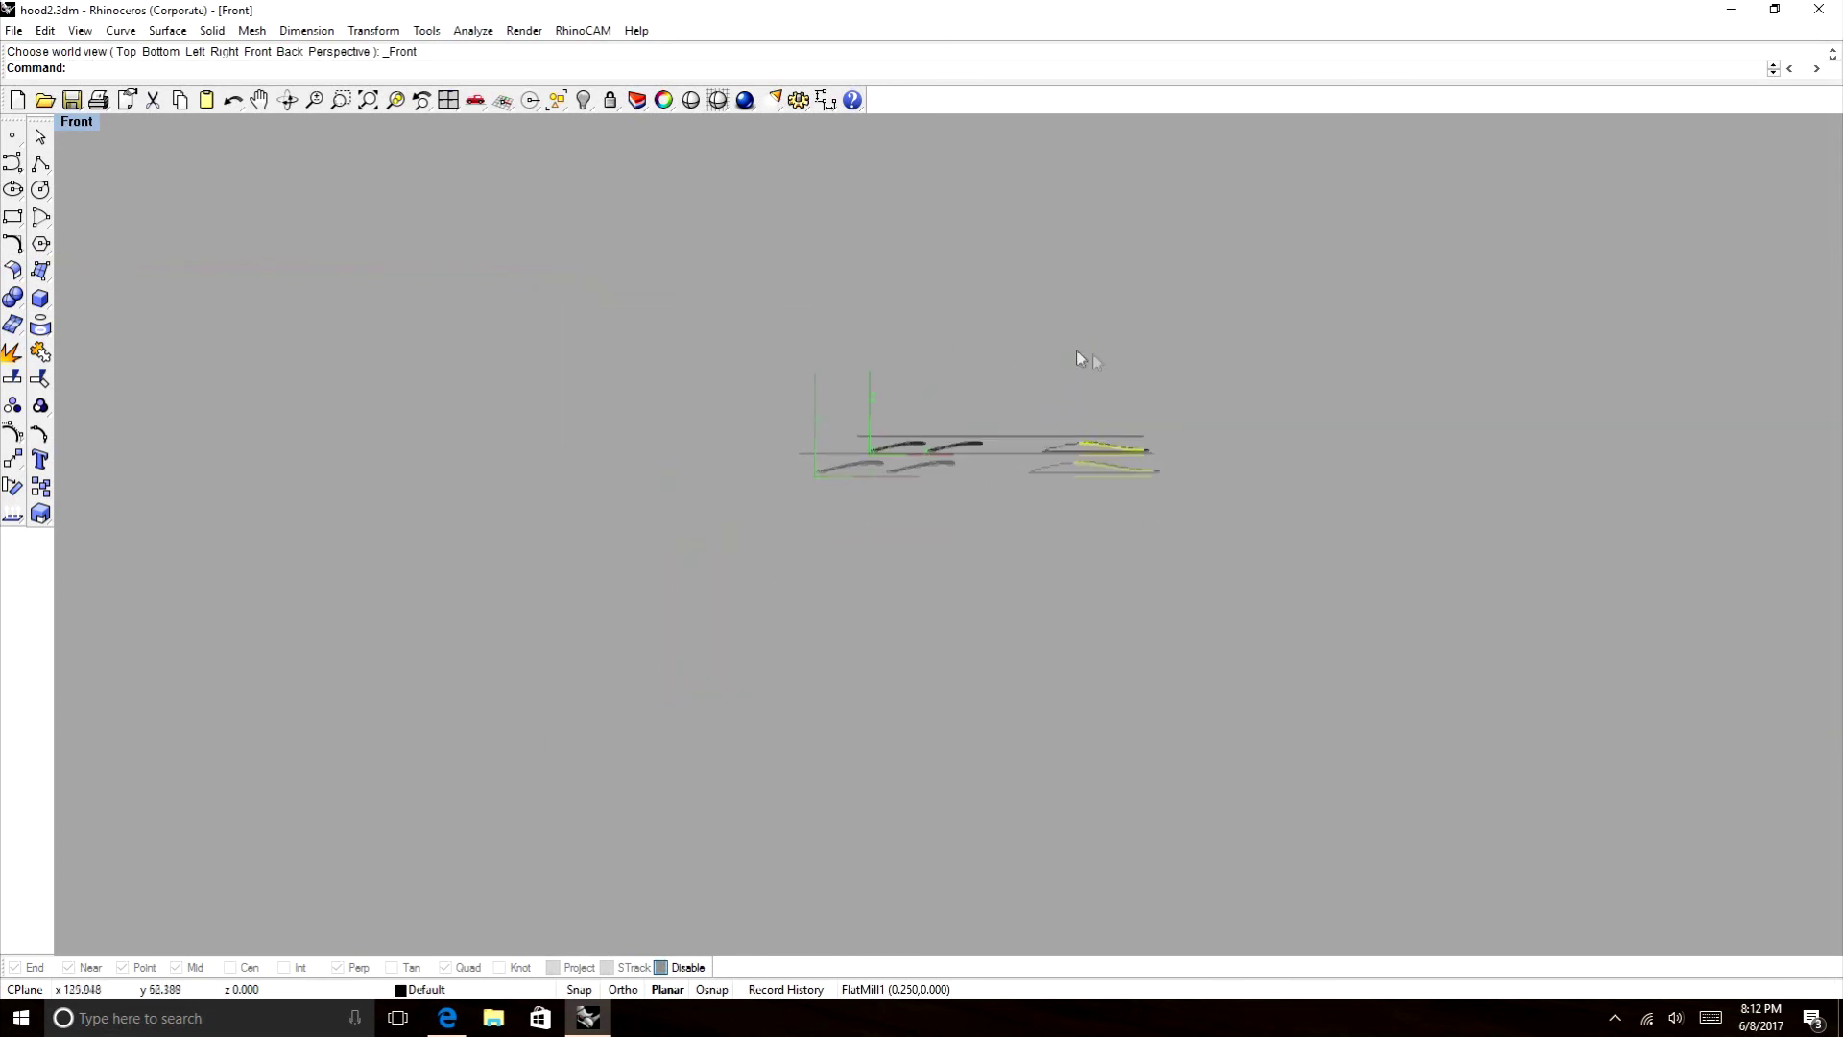
pyautogui.scroll(18, 1077, 423)
pyautogui.scroll(-10, 763, 403)
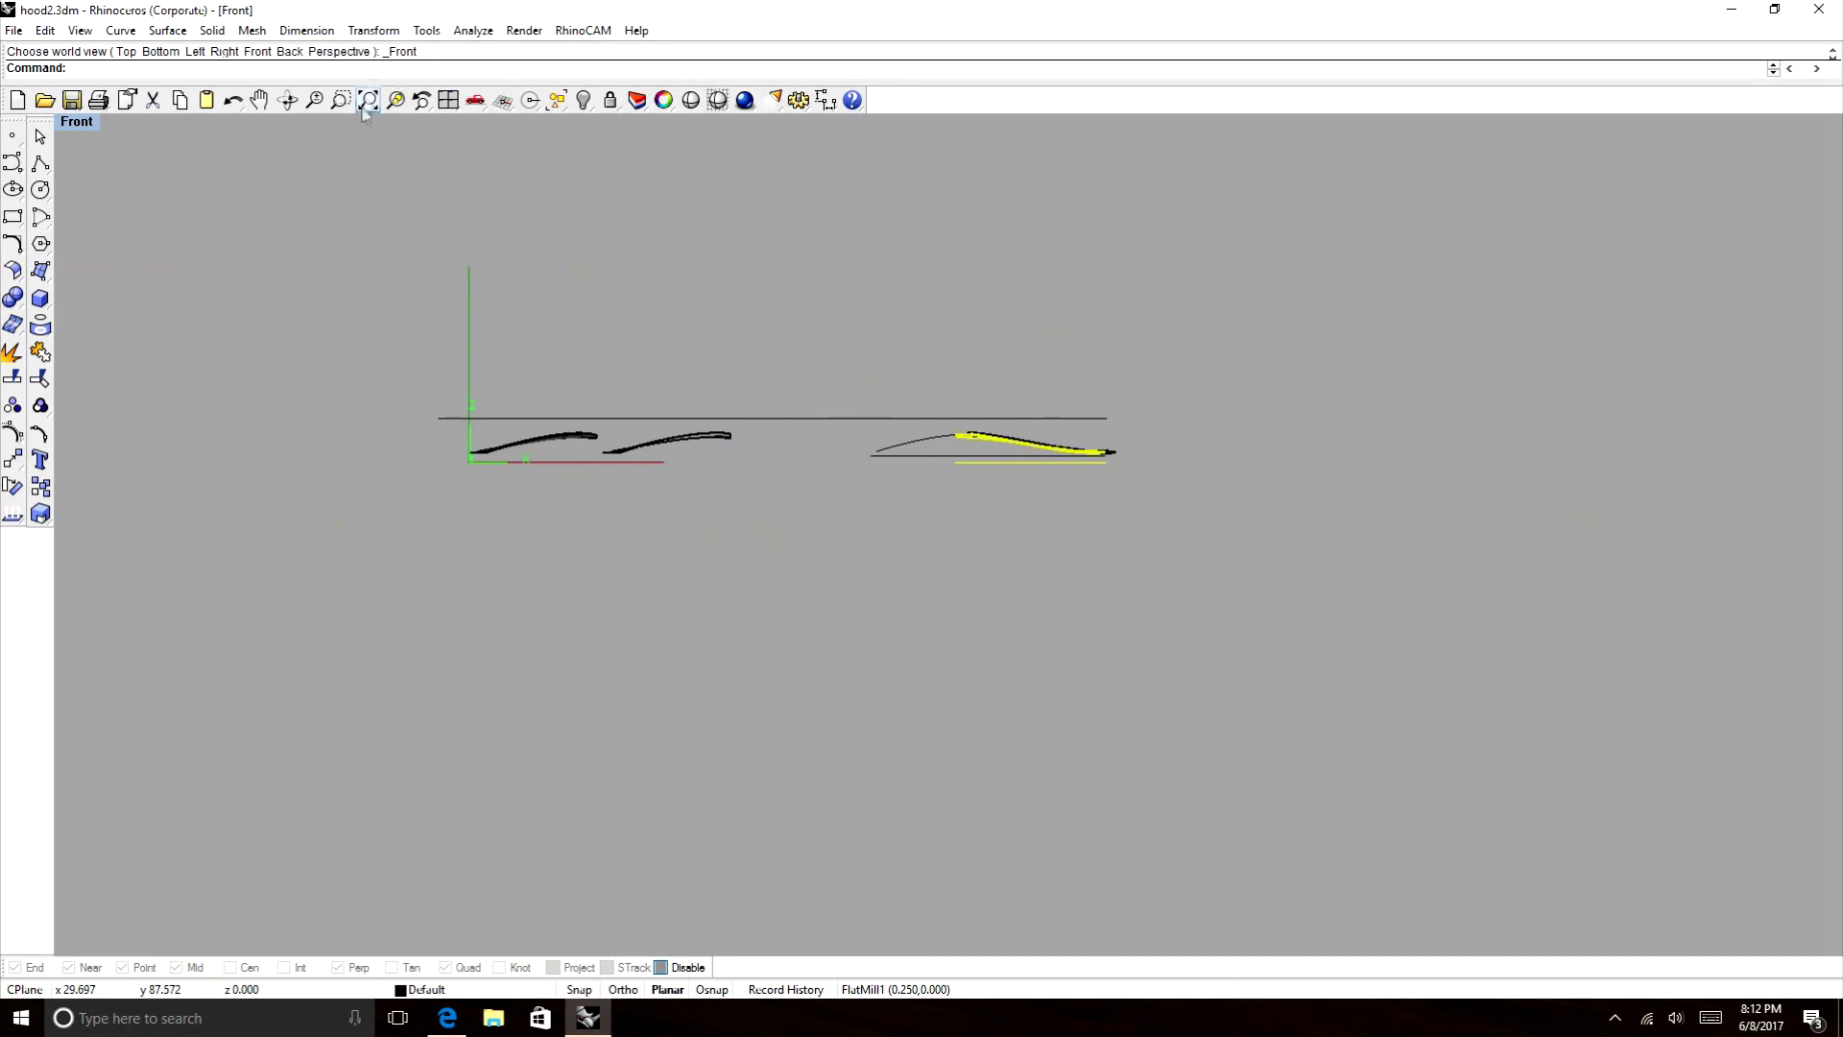
pyautogui.click(287, 100)
pyautogui.moveTo(721, 315)
pyautogui.mouseDown()
pyautogui.moveTo(707, 419)
pyautogui.moveTo(736, 331)
pyautogui.moveTo(700, 317)
pyautogui.moveTo(716, 342)
pyautogui.mouseUp()
pyautogui.press('Escape')
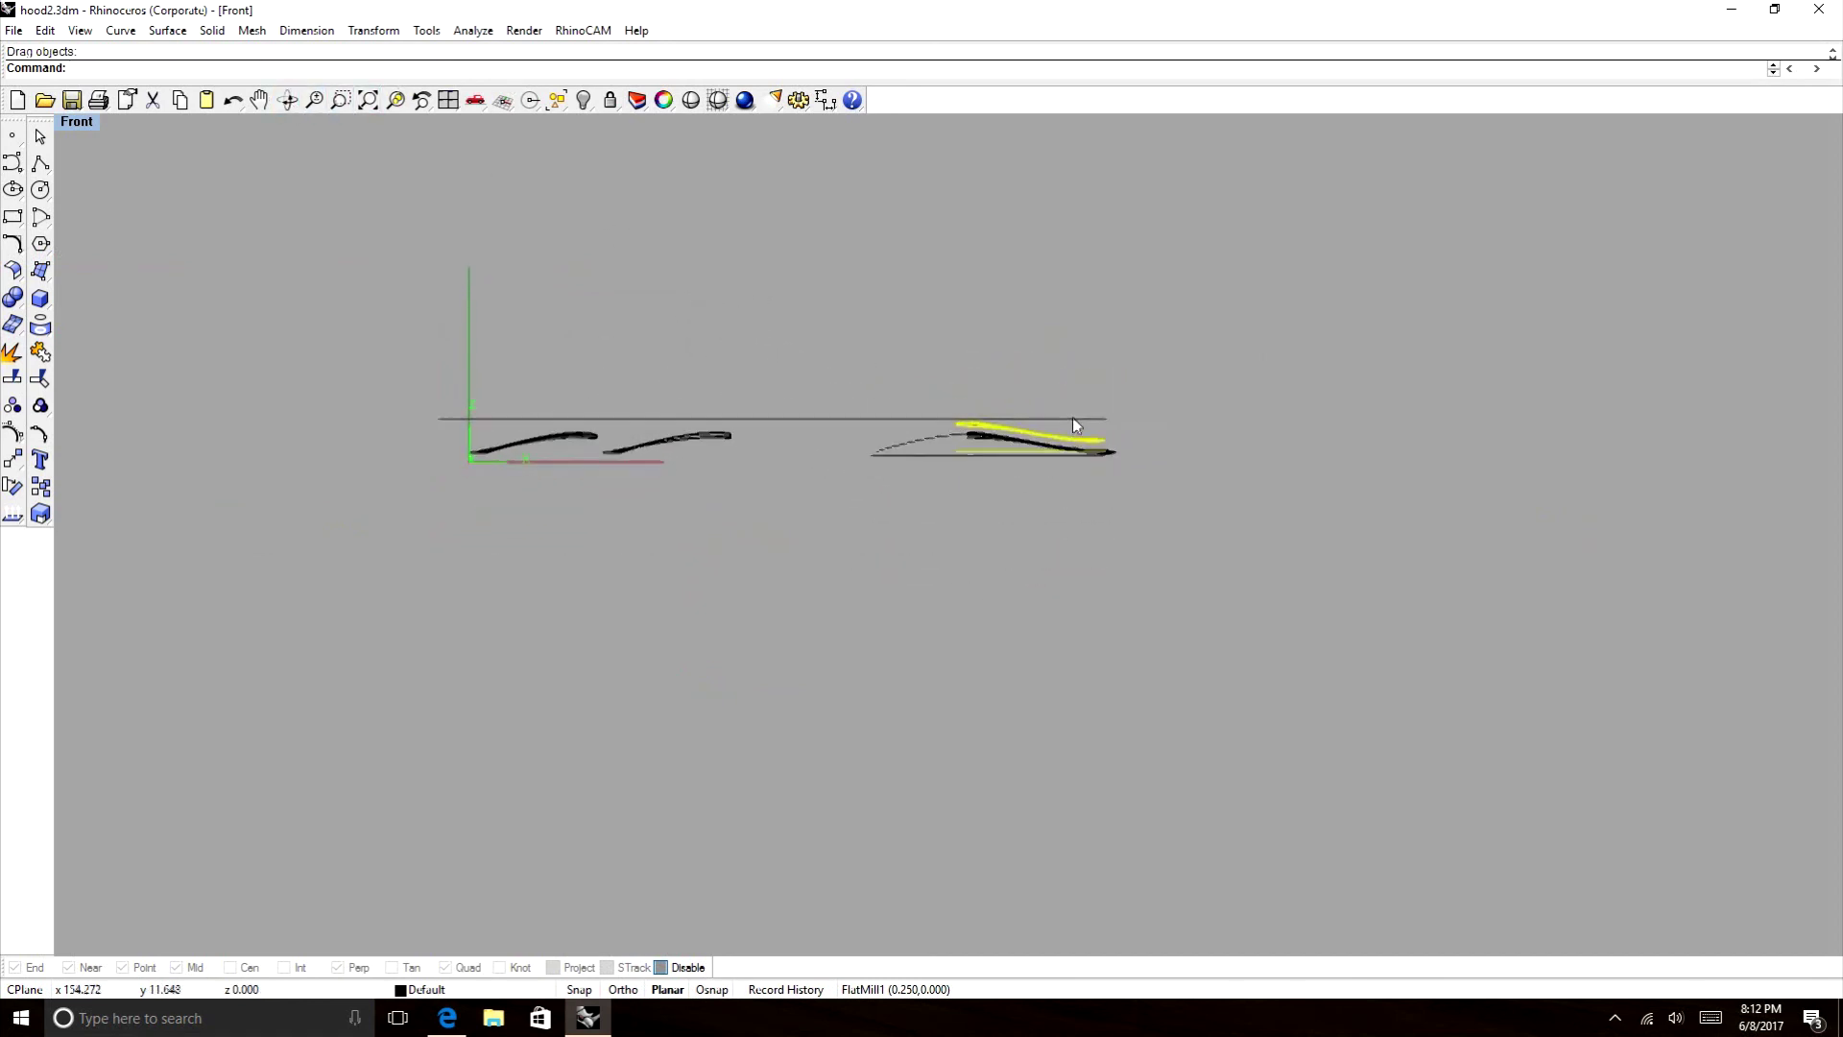
# Try to shift the raised piece and its outline sideways toward the front hood pieces, and undo that move.
pyautogui.scroll(5, 1073, 416)
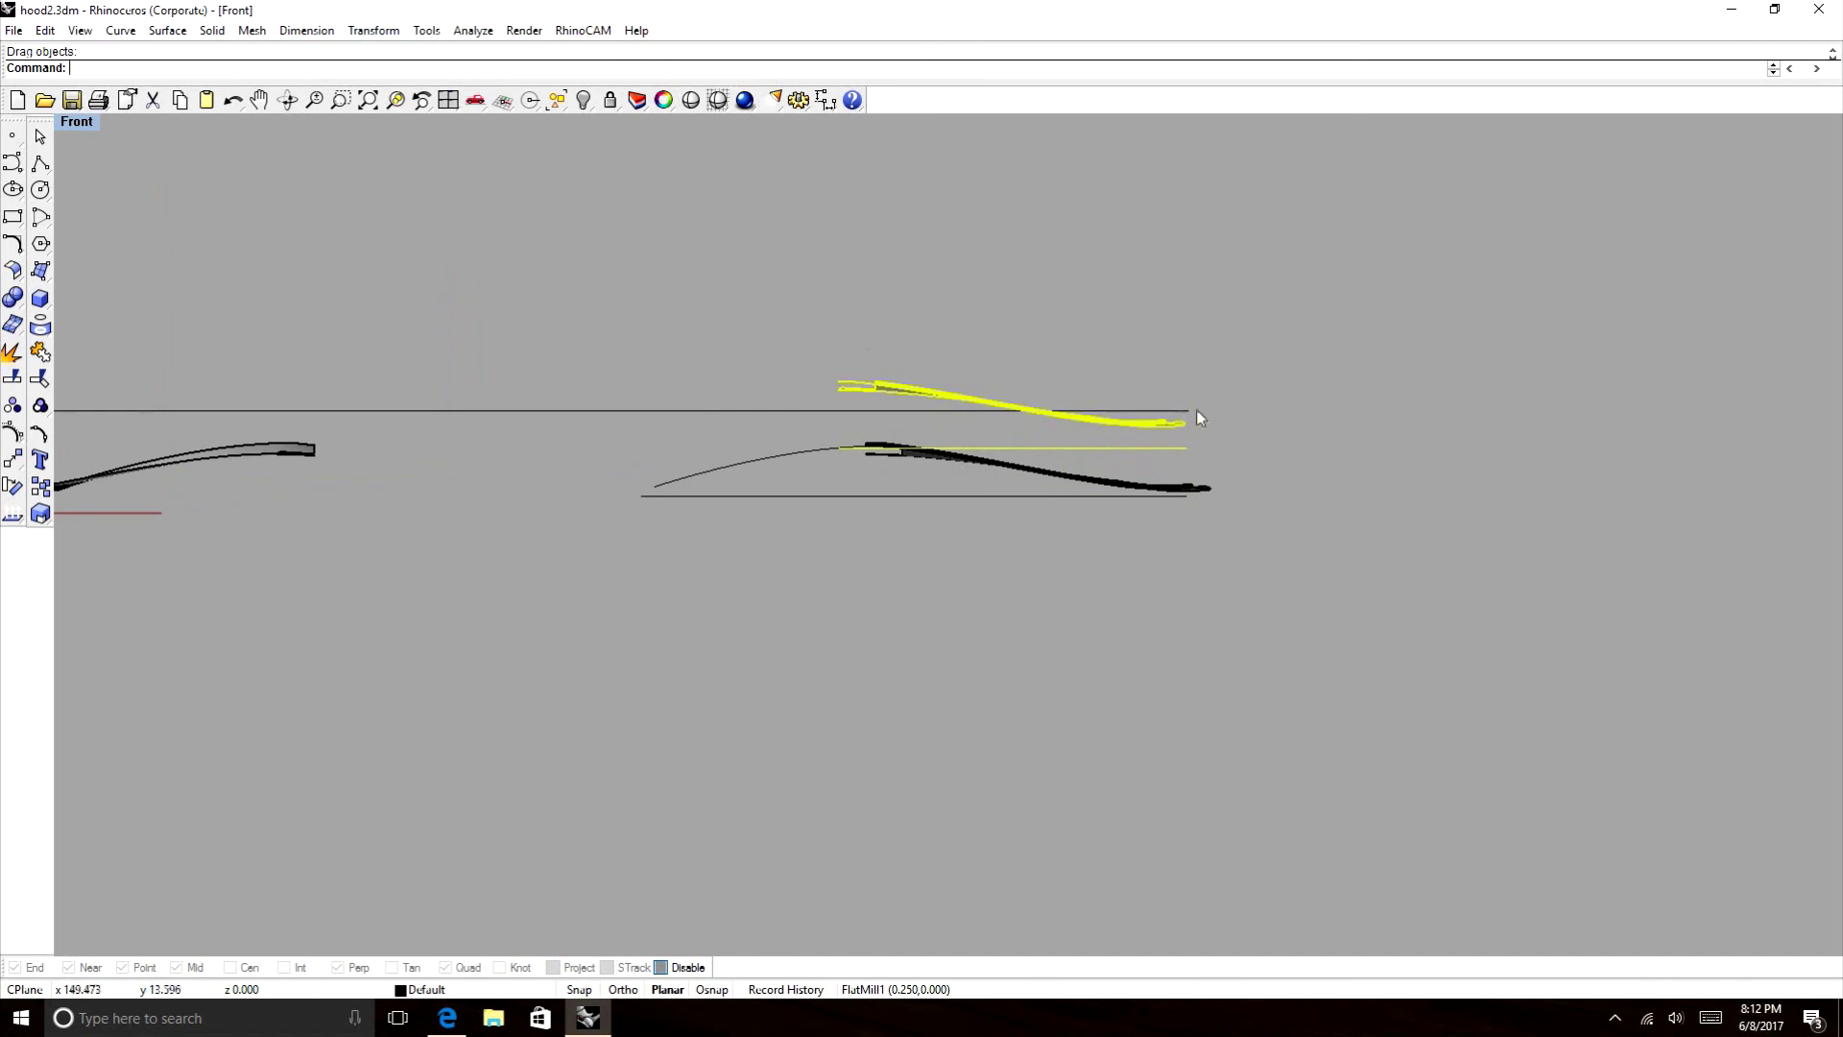
pyautogui.scroll(-7, 1196, 409)
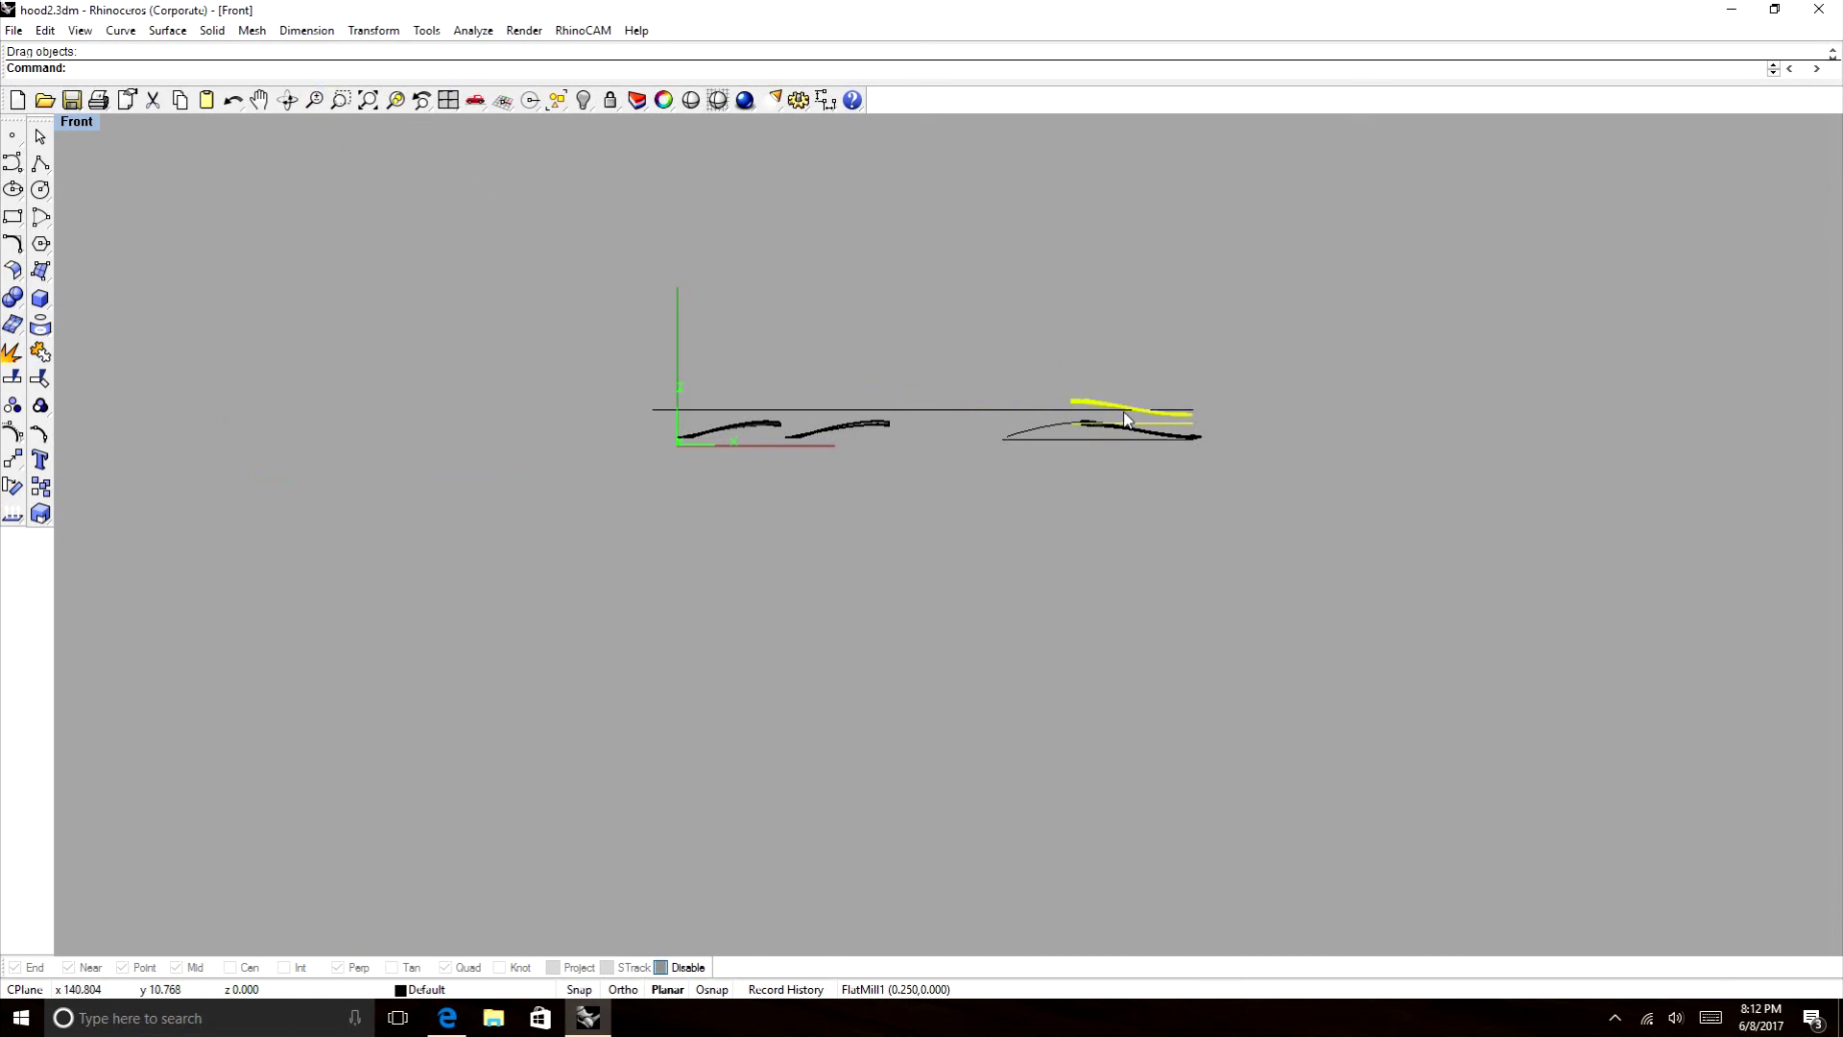
pyautogui.moveTo(1017, 408); pyautogui.dragTo(1001, 413)
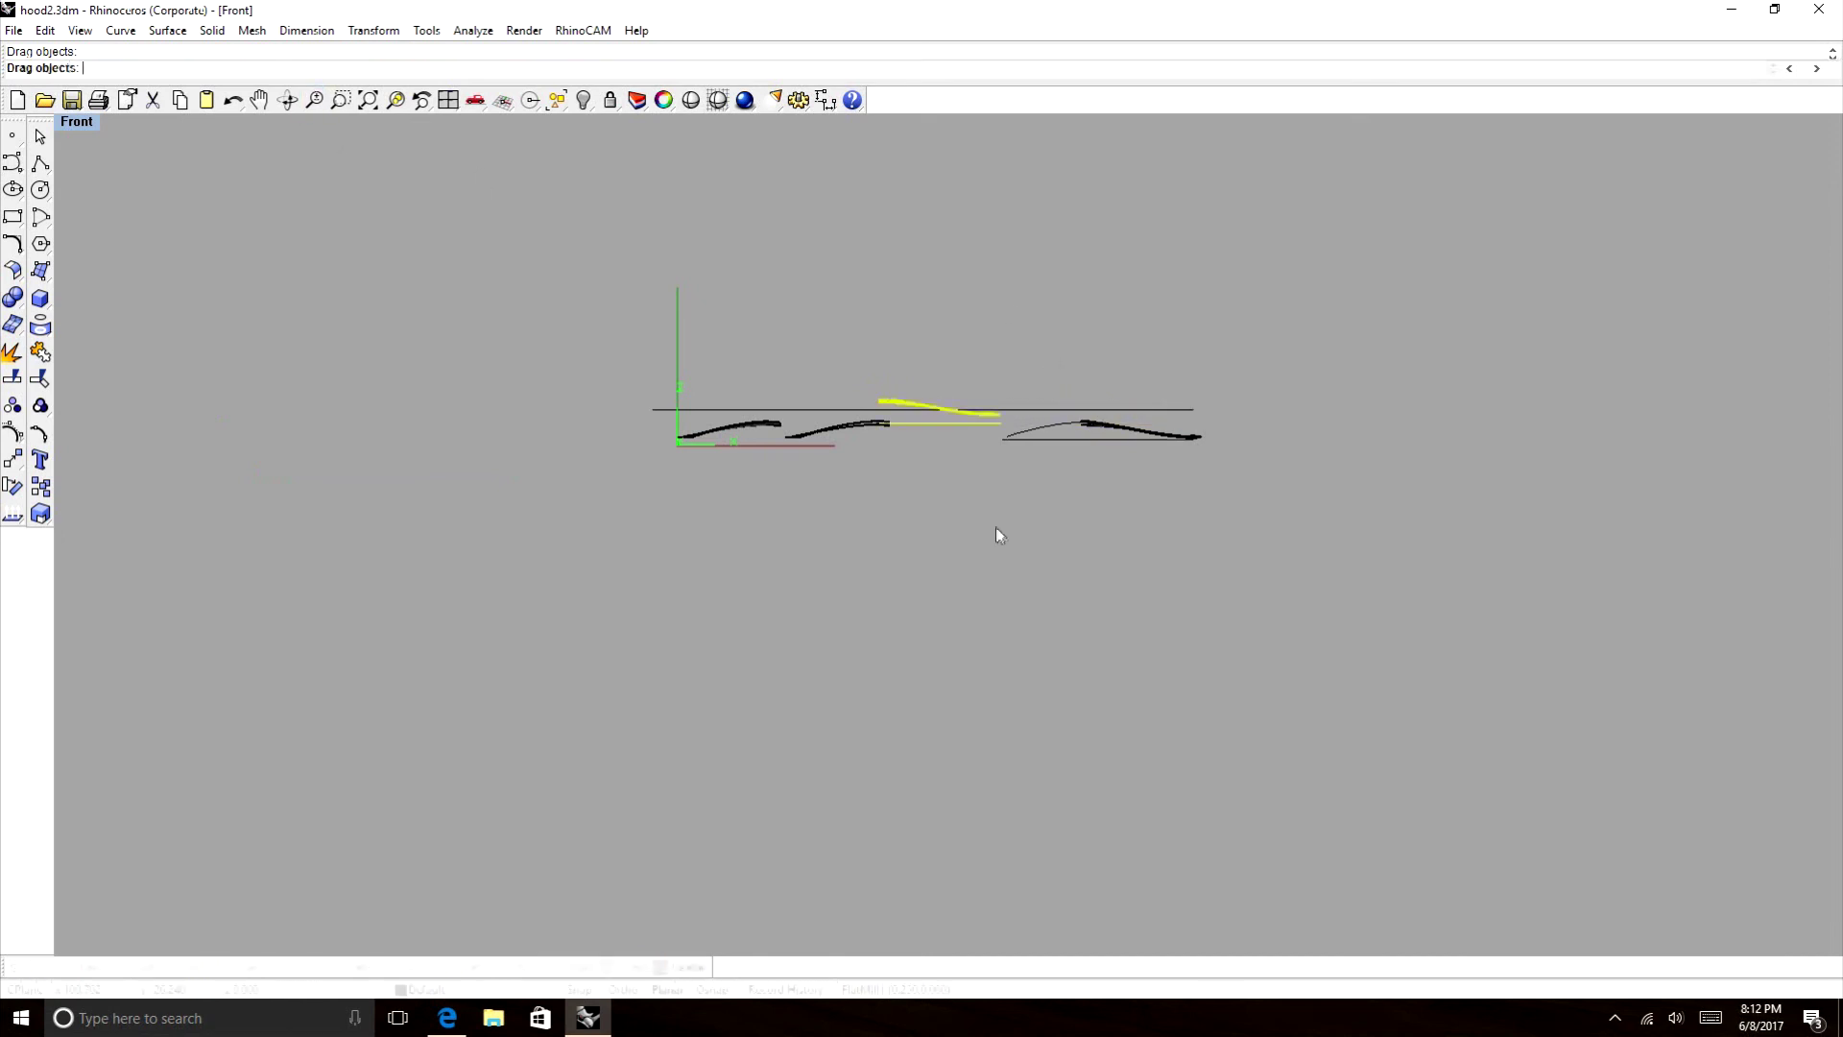
pyautogui.click(238, 101)
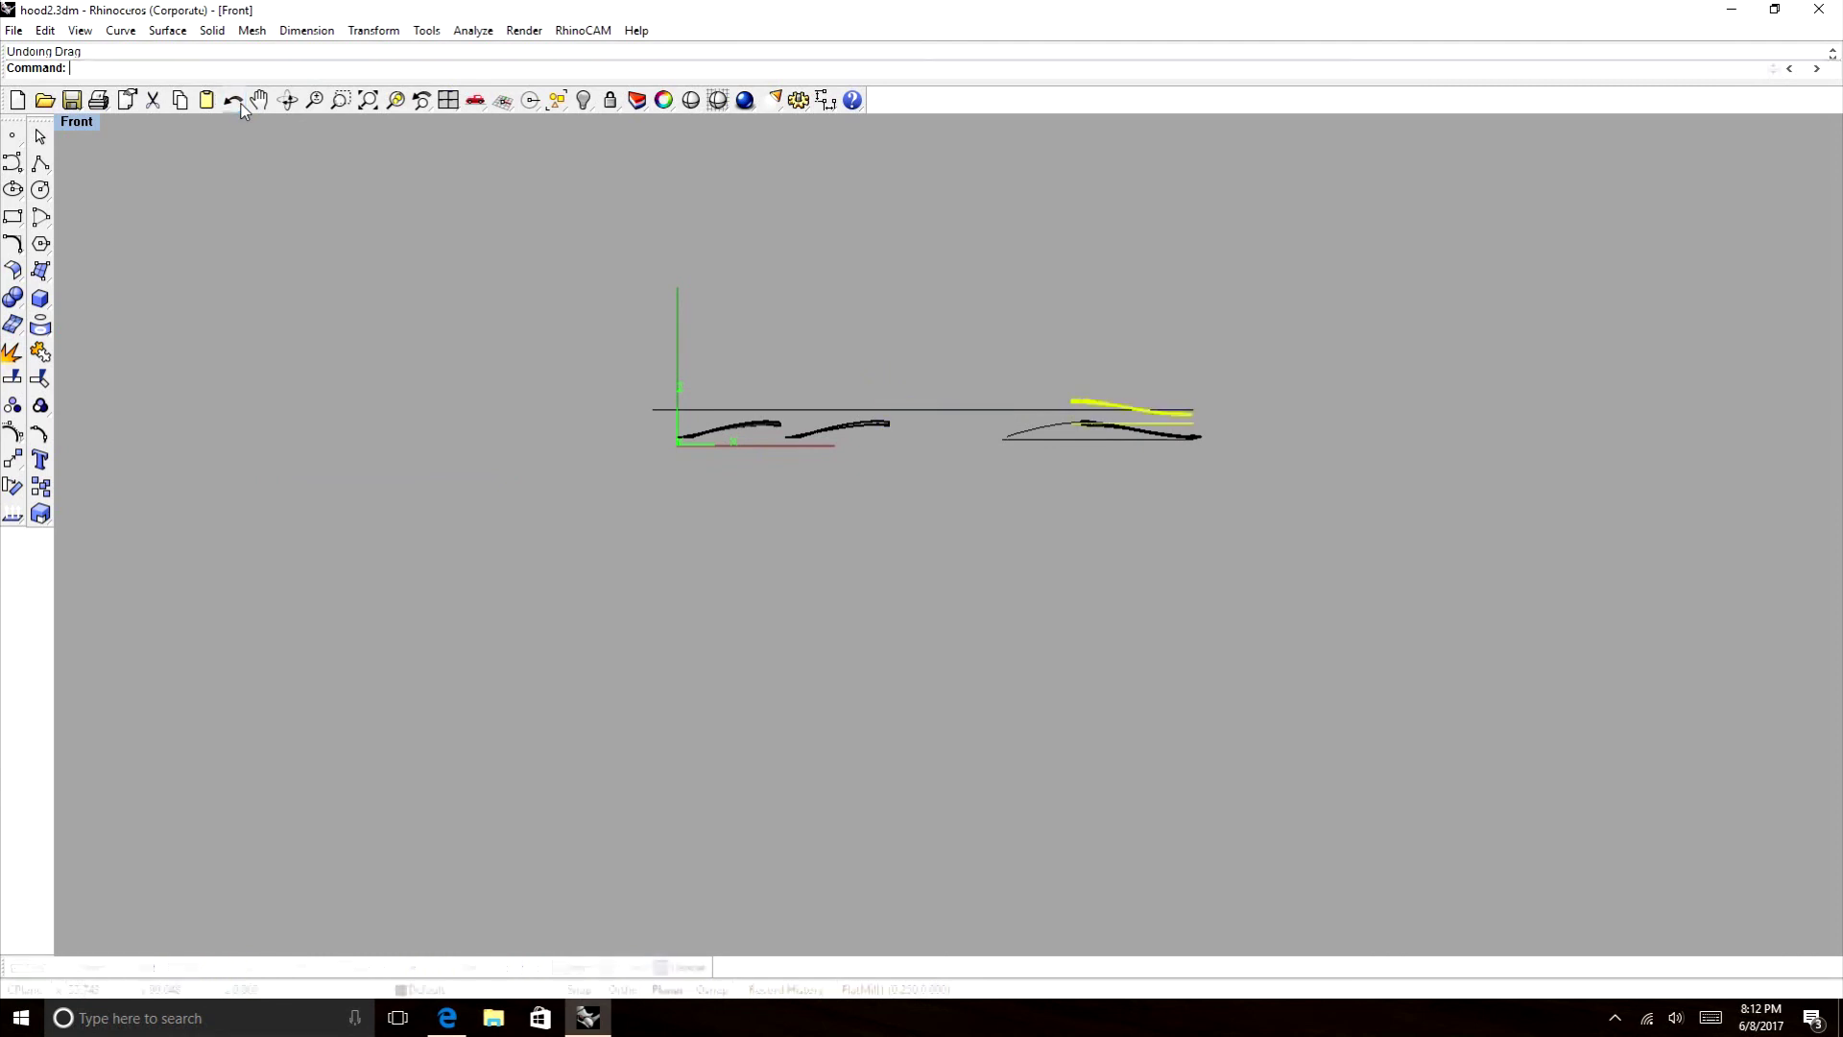
# Examine the four separated hood pieces and their tooth lines from several tilted angles.
pyautogui.click(287, 100)
pyautogui.moveTo(903, 365); pyautogui.dragTo(939, 588)
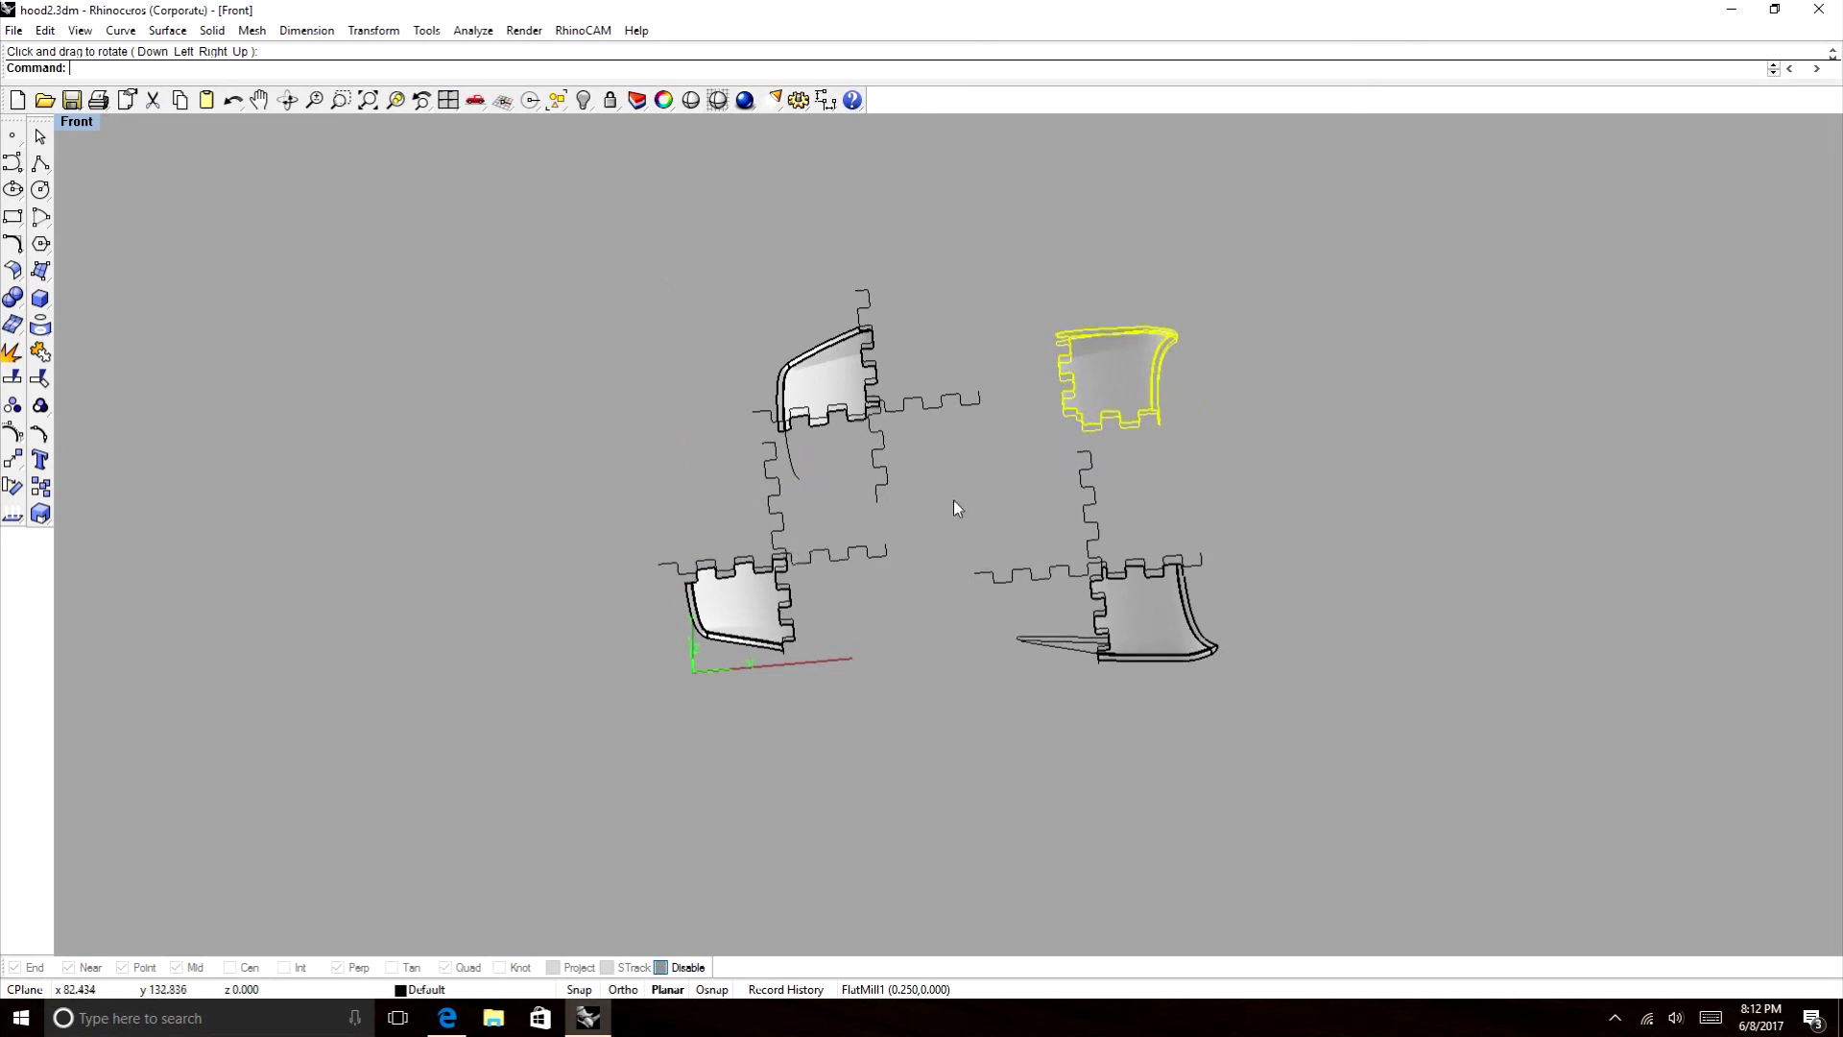
pyautogui.scroll(-4, 989, 485)
pyautogui.scroll(6, 988, 487)
pyautogui.moveTo(989, 487)
pyautogui.keyDown('ctrl'); pyautogui.keyDown('shift'); pyautogui.mouseDown(button='right')
pyautogui.moveTo(959, 329)
pyautogui.moveTo(987, 423)
pyautogui.moveTo(978, 486)
pyautogui.mouseUp(button='right'); pyautogui.keyUp('shift'); pyautogui.keyUp('ctrl')
pyautogui.moveTo(978, 487); pyautogui.dragTo(913, 300)
pyautogui.press('Return')
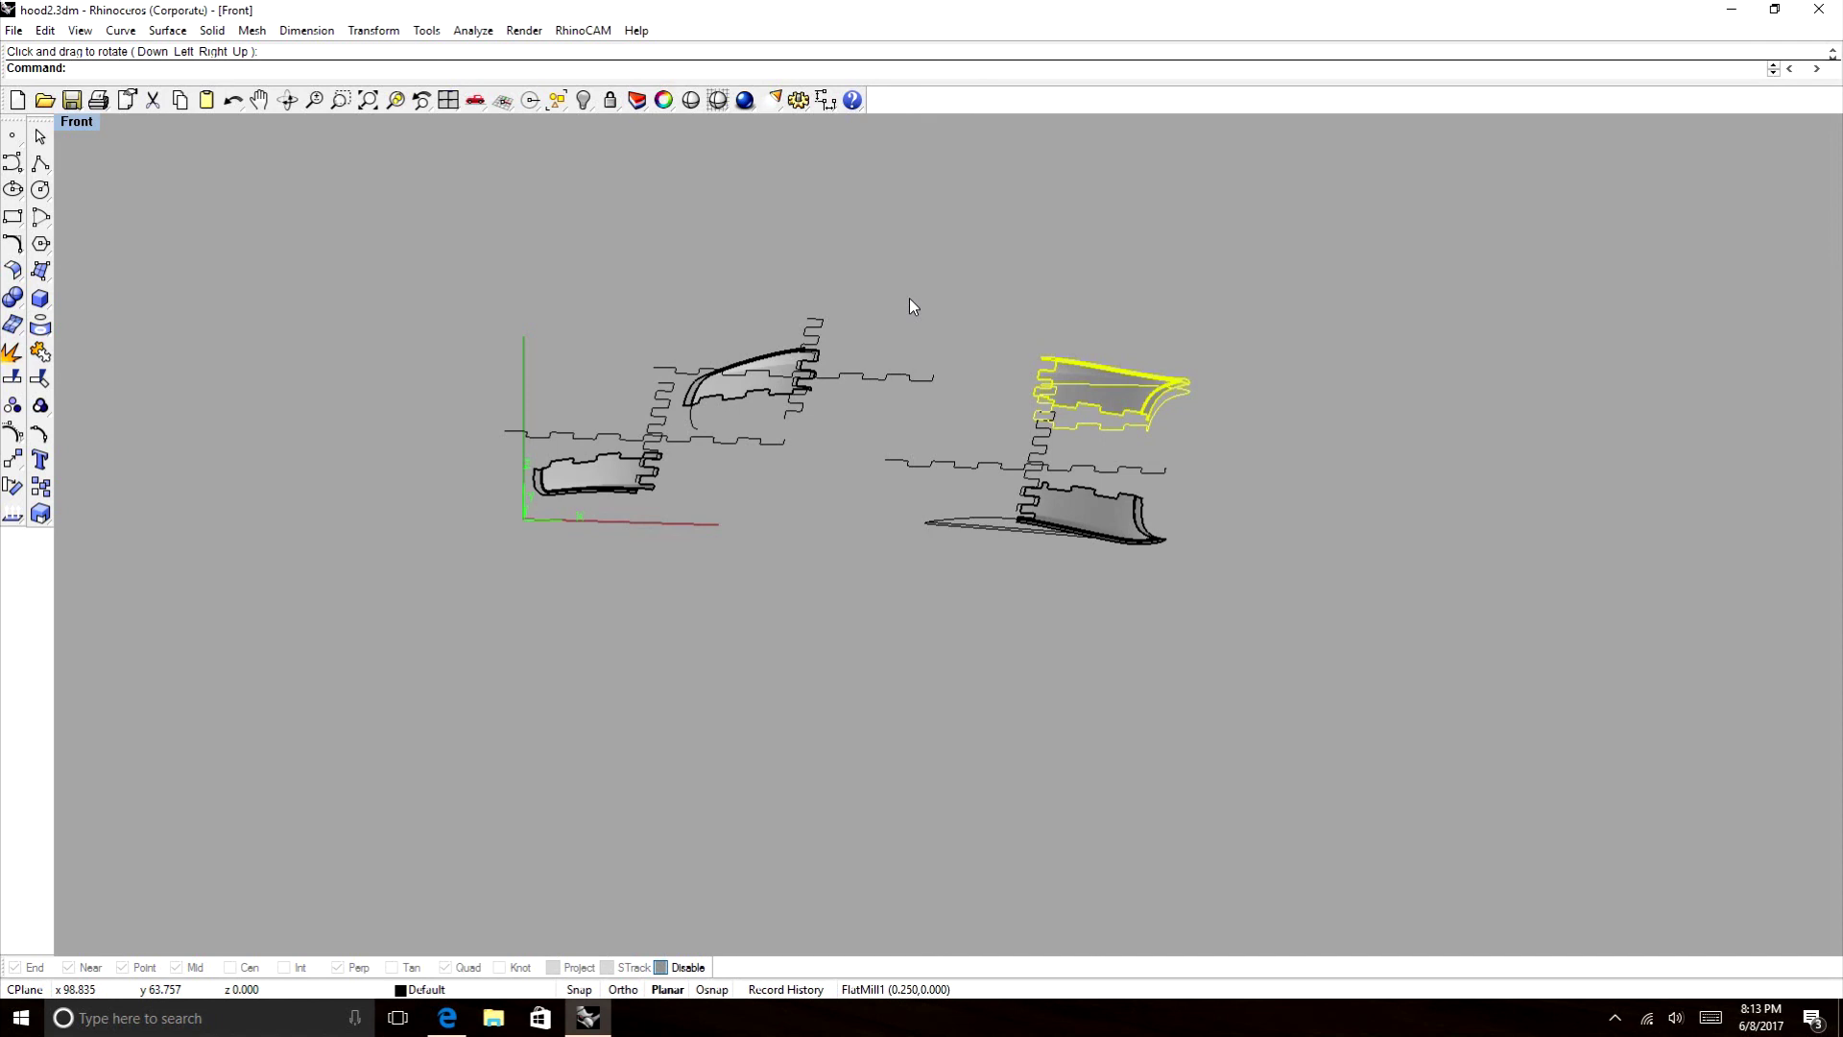
pyautogui.rightClick(910, 299)
pyautogui.moveTo(561, 384); pyautogui.dragTo(452, 314)
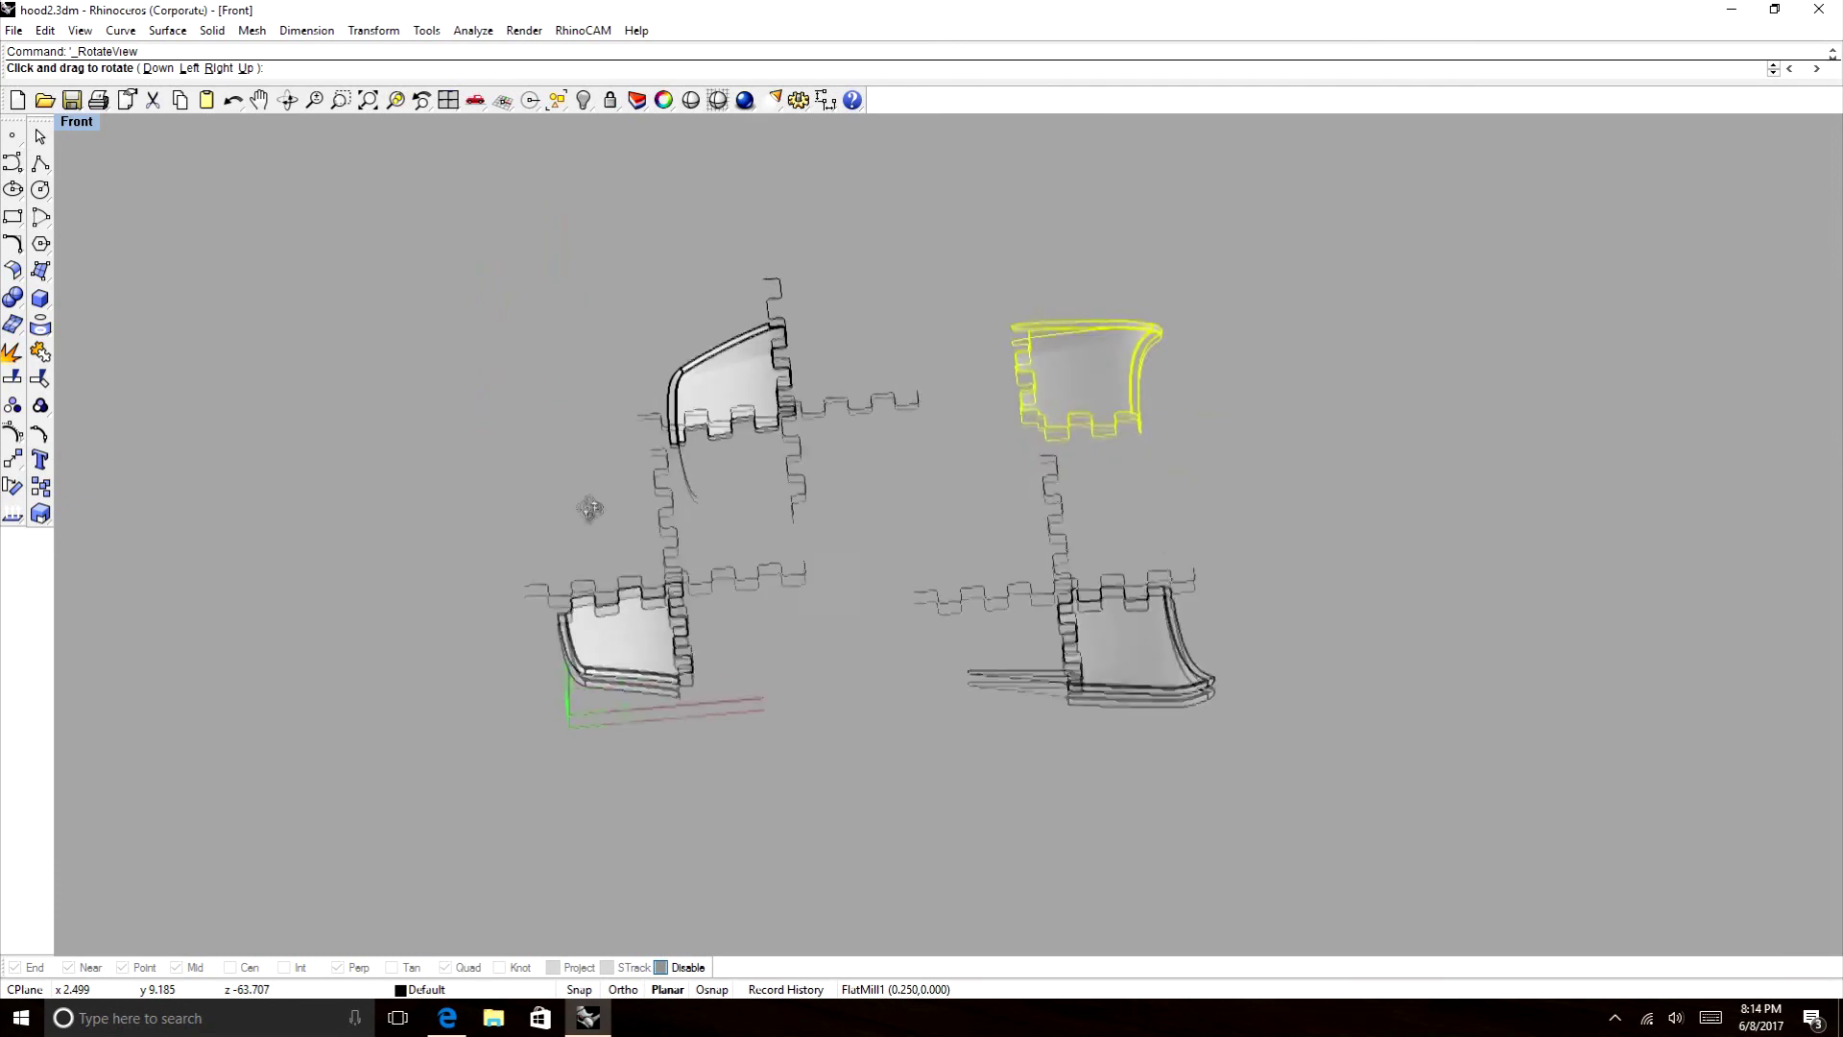